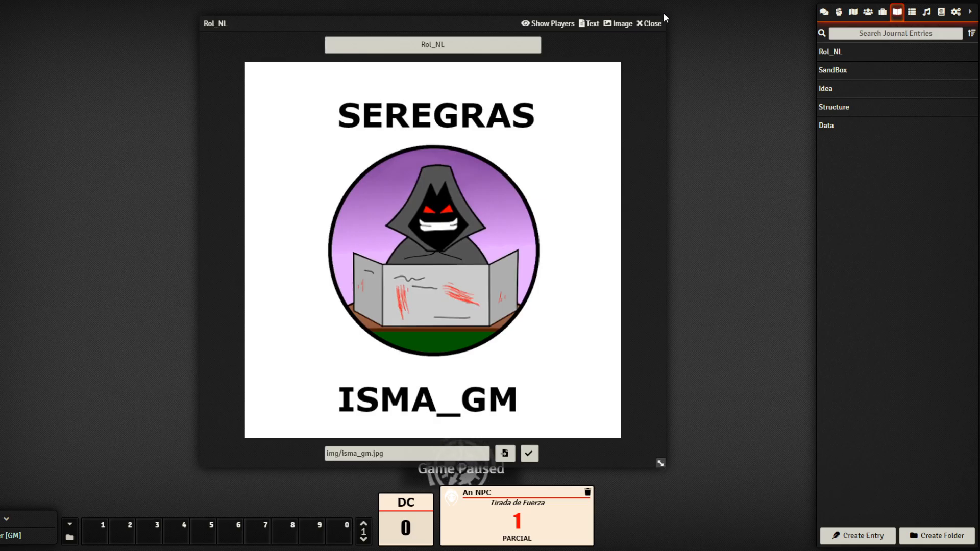
Close the Rol_NL journal and open the SandBox entry showing its title image
{"action": "left_click", "coordinate": [652, 24]}
{"action": "left_click", "coordinate": [844, 73]}
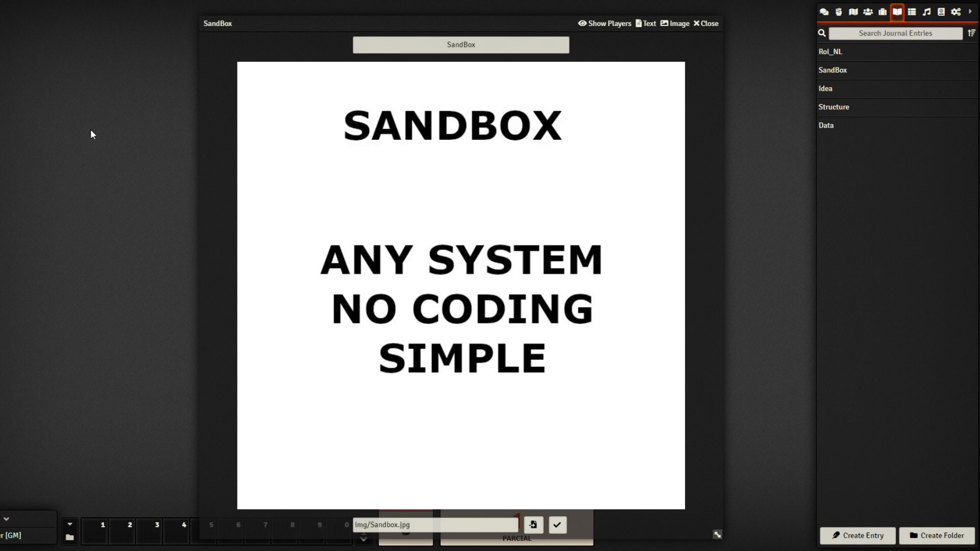
Close SandBox, then open, resize and position the Idea entry to review its diagram before closing it
{"action": "left_click", "coordinate": [709, 23]}
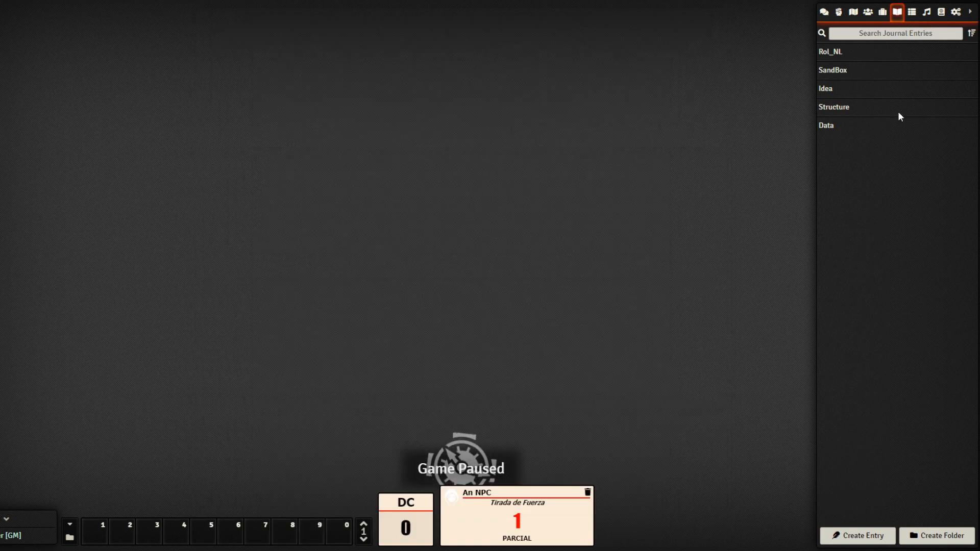
{"action": "left_click", "coordinate": [827, 89]}
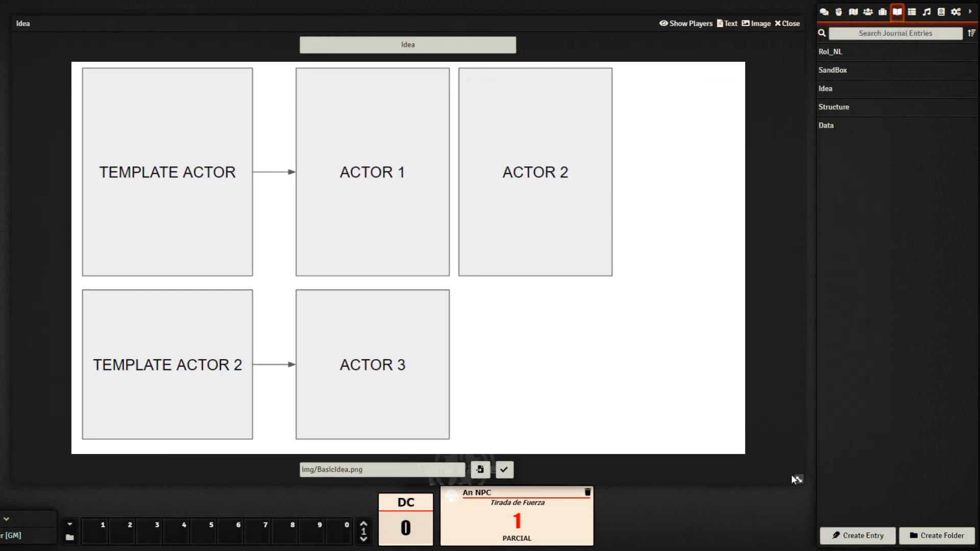
{"action": "left_click_drag", "start_coordinate": [796, 480], "coordinate": [697, 429]}
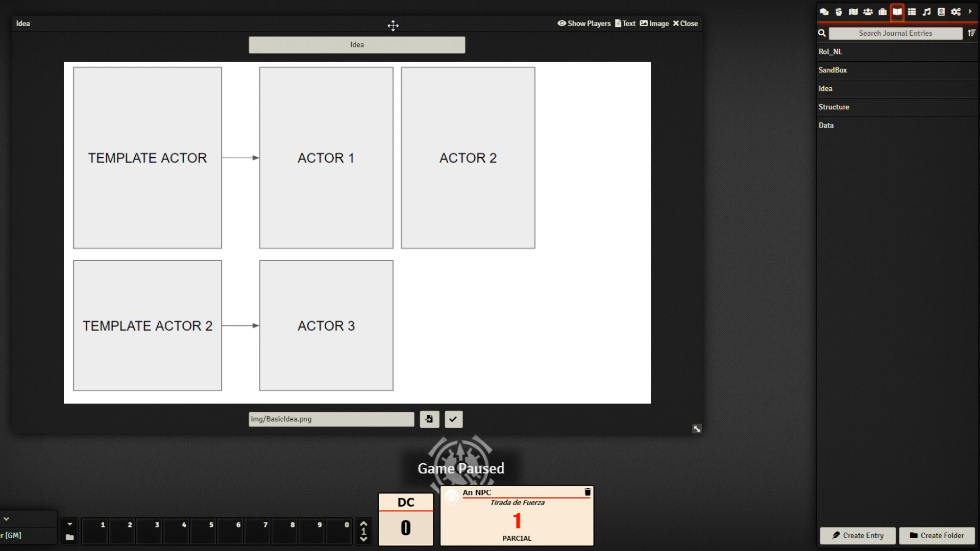
{"action": "left_click_drag", "start_coordinate": [393, 25], "coordinate": [370, 32]}
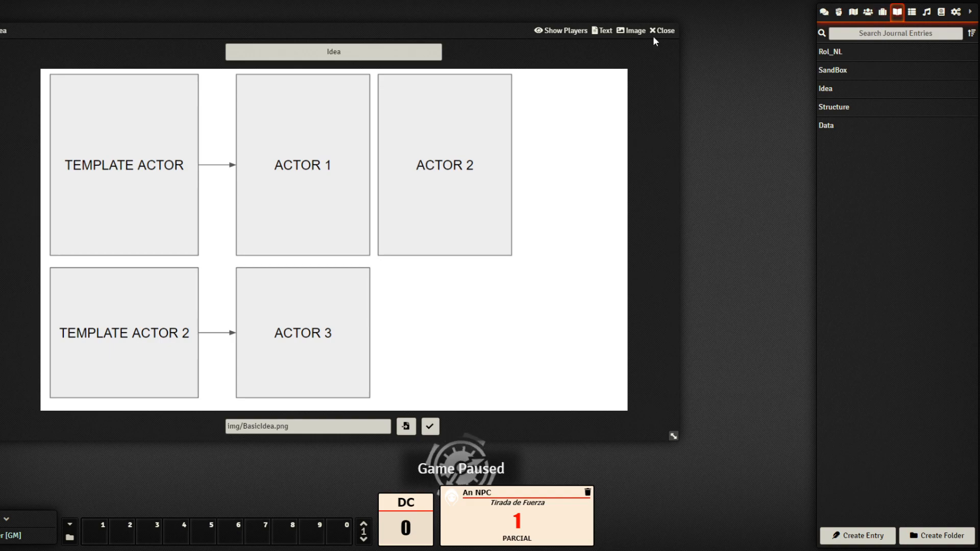
{"action": "left_click_drag", "start_coordinate": [357, 38], "coordinate": [336, 48]}
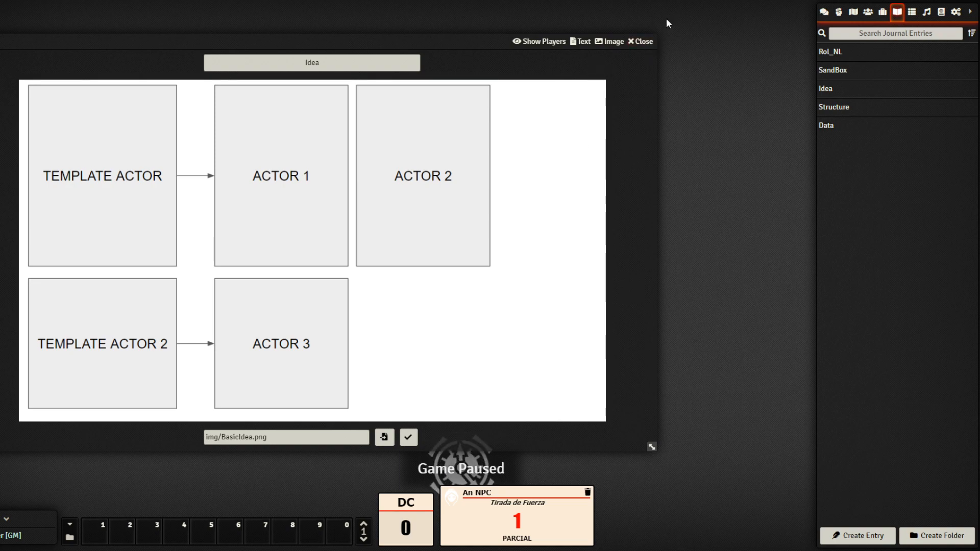
{"action": "left_click", "coordinate": [644, 42]}
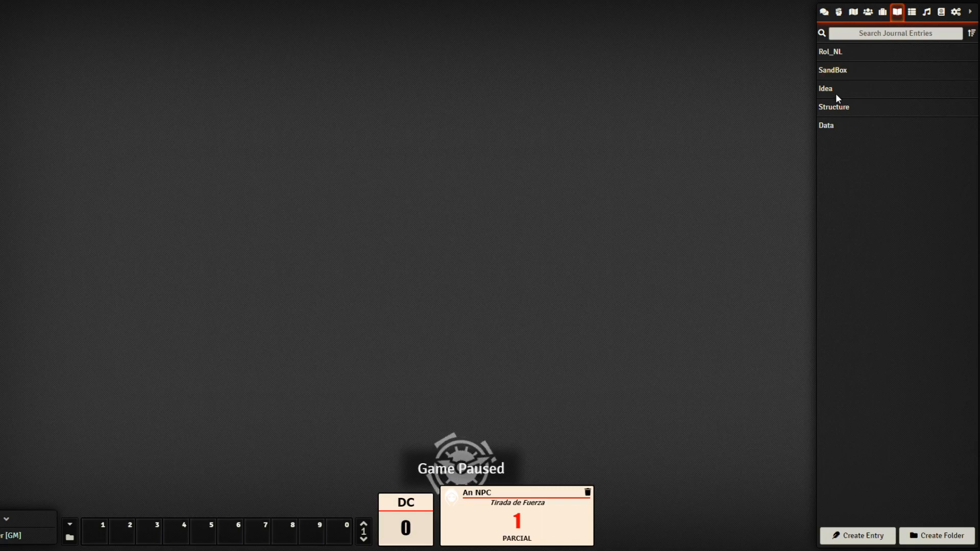
Open the Structure entry and shrink and position its Basic_Sheet.png layout window
{"action": "left_click", "coordinate": [840, 109]}
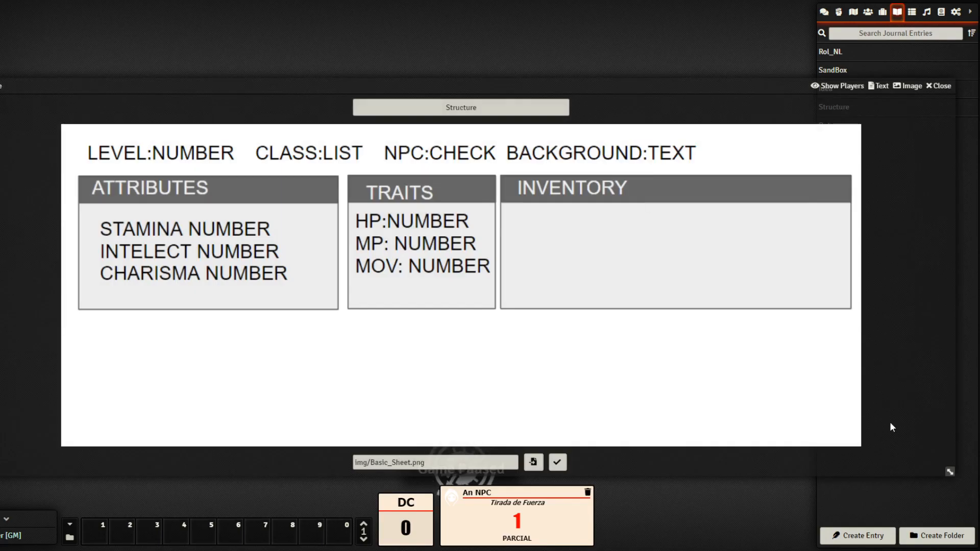
{"action": "left_click_drag", "start_coordinate": [950, 472], "coordinate": [648, 419]}
{"action": "left_click_drag", "start_coordinate": [409, 87], "coordinate": [494, 60]}
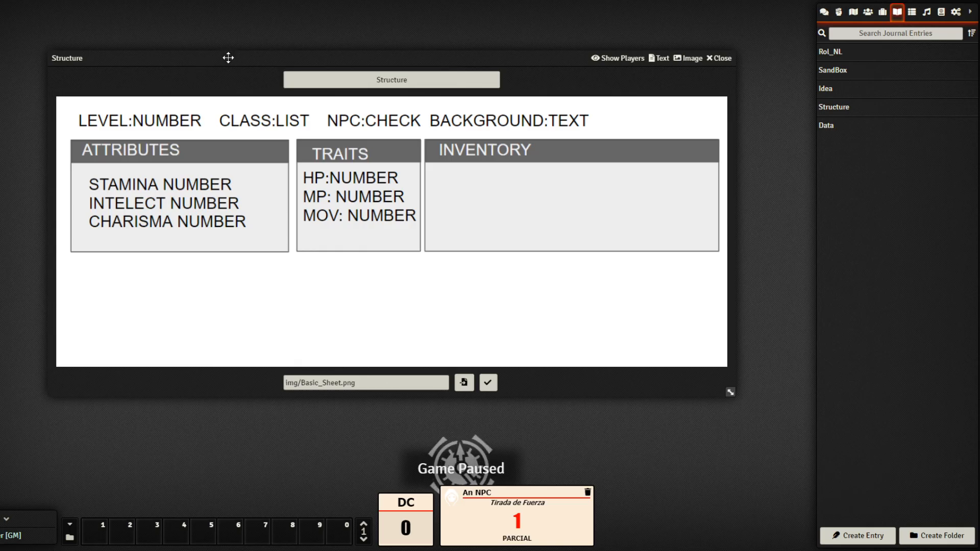
{"action": "left_click_drag", "start_coordinate": [227, 53], "coordinate": [218, 48]}
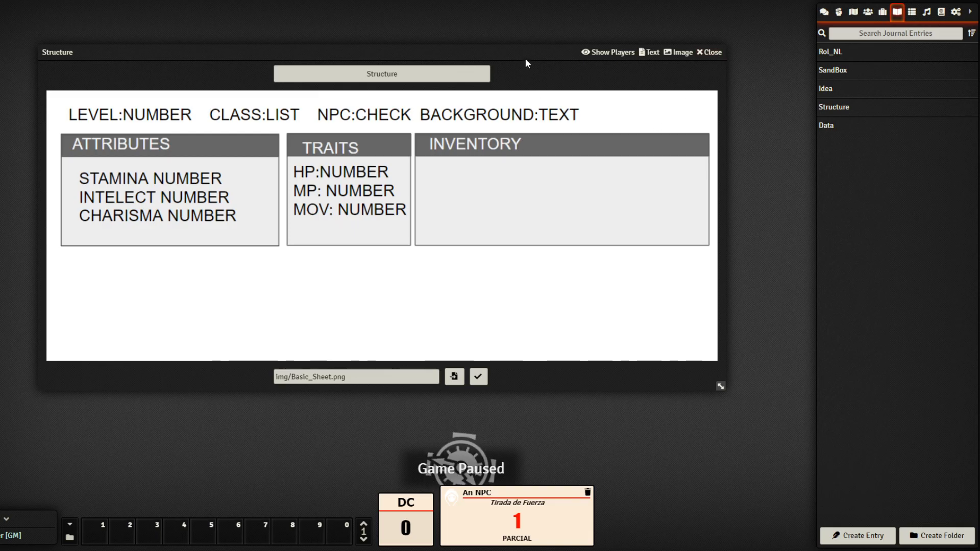
{"action": "left_click_drag", "start_coordinate": [516, 57], "coordinate": [461, 56]}
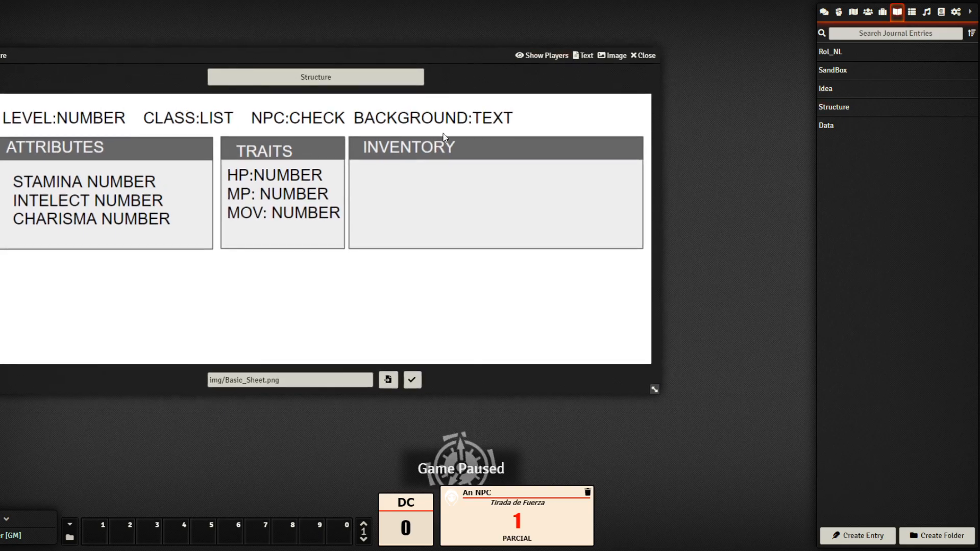
Open the Data entry beside Structure to compare its TAB and PANEL diagram, then close it
{"action": "left_click", "coordinate": [830, 127]}
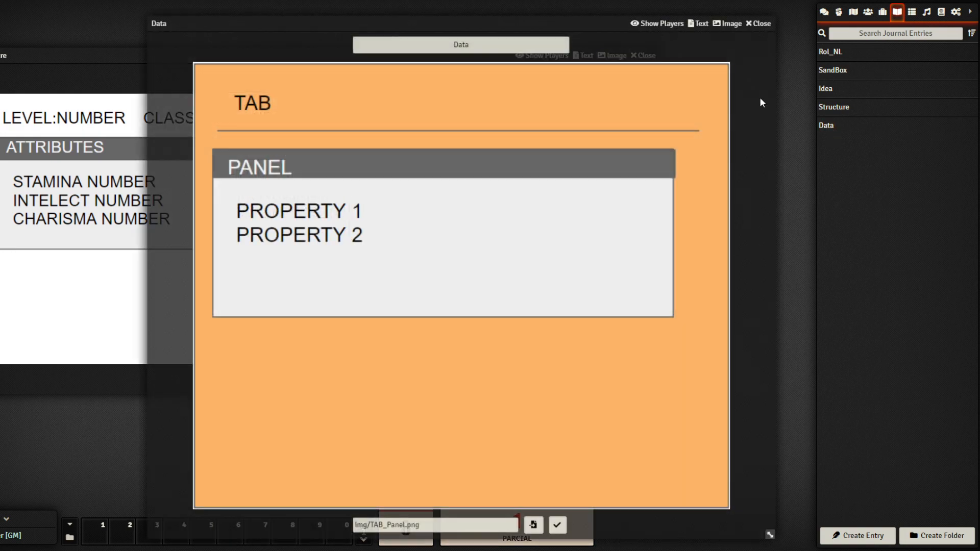
{"action": "left_click_drag", "start_coordinate": [768, 541], "coordinate": [628, 411]}
{"action": "left_click_drag", "start_coordinate": [363, 29], "coordinate": [537, 64]}
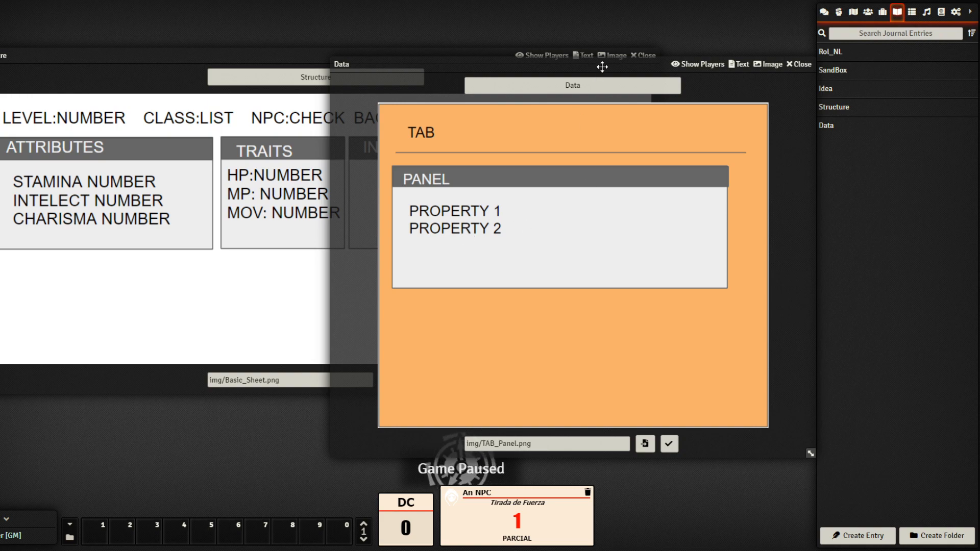
{"action": "left_click_drag", "start_coordinate": [602, 66], "coordinate": [696, 53]}
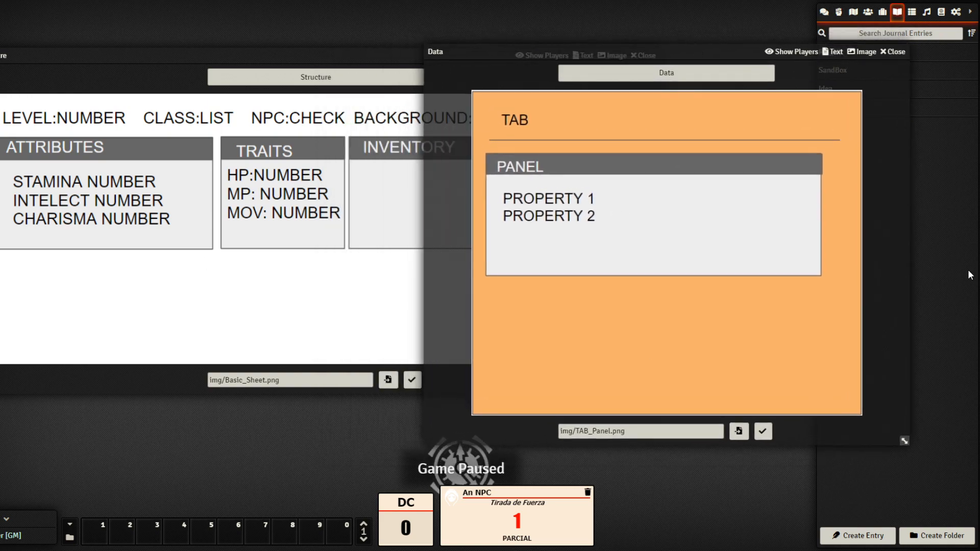
{"action": "left_click", "coordinate": [894, 52]}
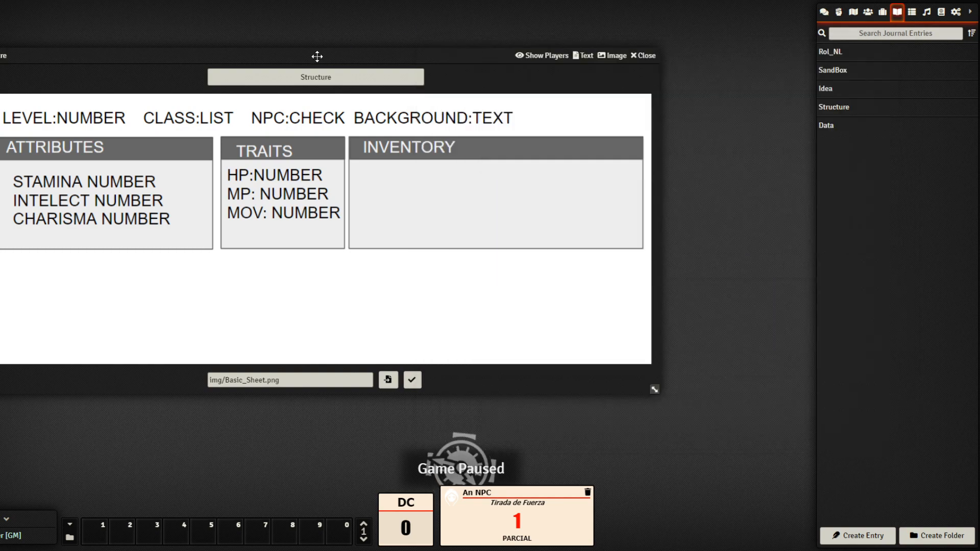
Reposition the Structure sheet window, then close it
{"action": "left_click_drag", "start_coordinate": [317, 53], "coordinate": [391, 74]}
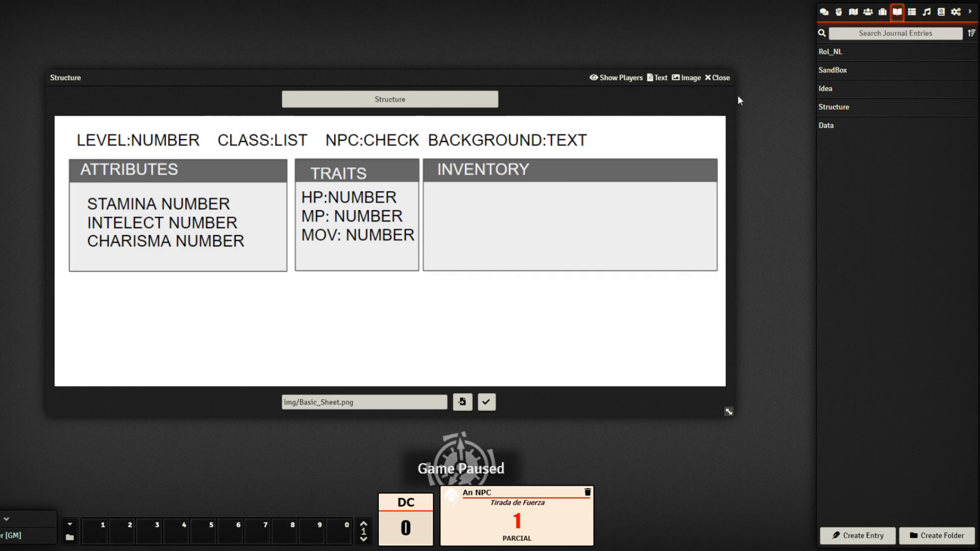
{"action": "left_click_drag", "start_coordinate": [543, 73], "coordinate": [526, 55]}
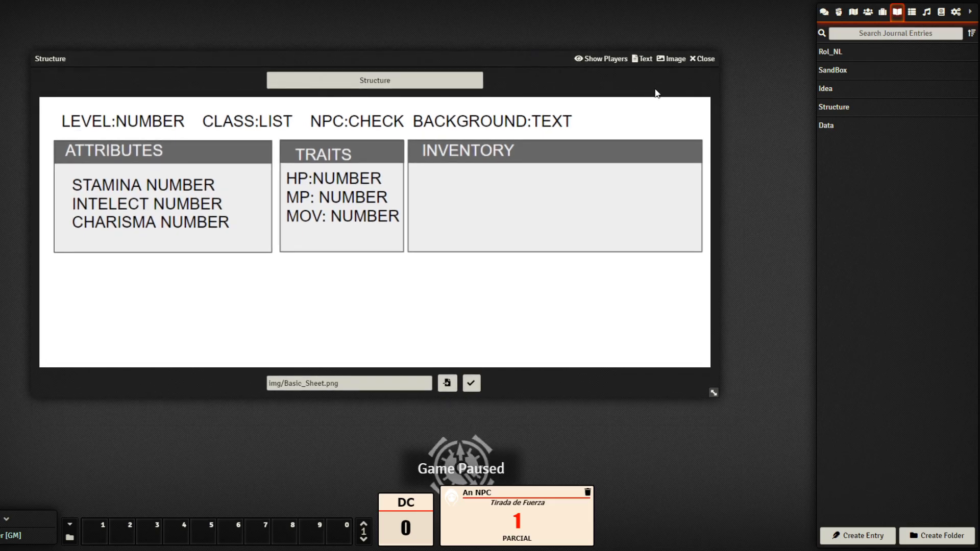
{"action": "left_click", "coordinate": [703, 61]}
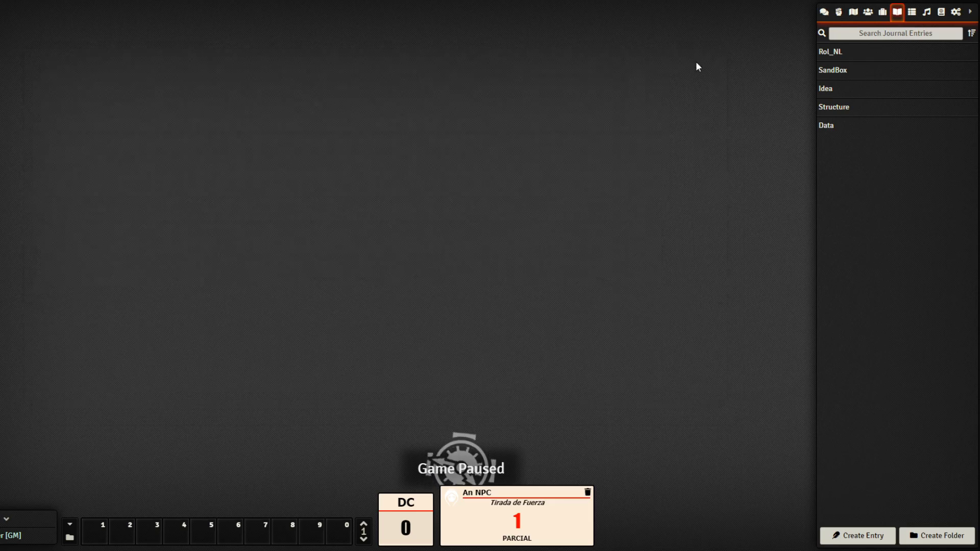
In the Actors directory, rename the _PJ folder to _Template
{"action": "left_click", "coordinate": [868, 12]}
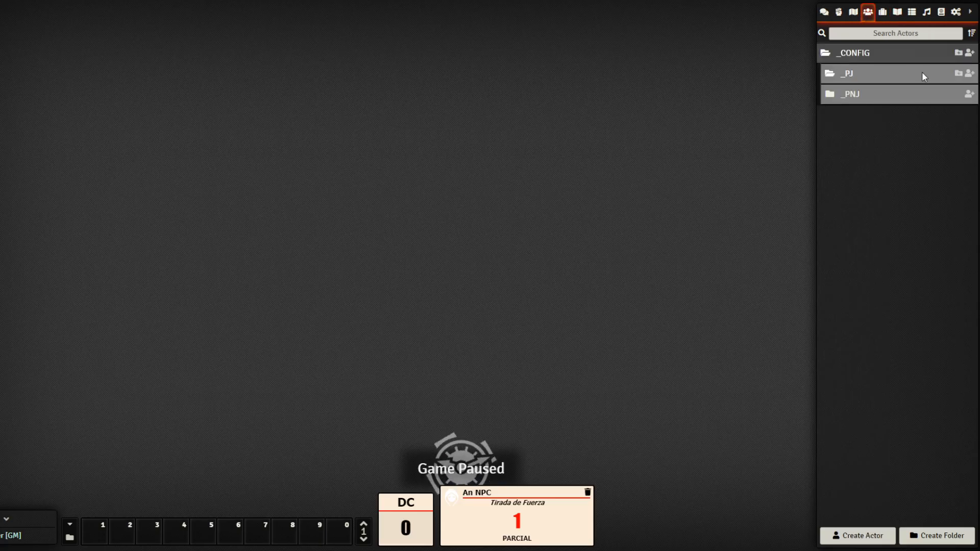
{"action": "left_click", "coordinate": [883, 75]}
{"action": "right_click", "coordinate": [883, 75]}
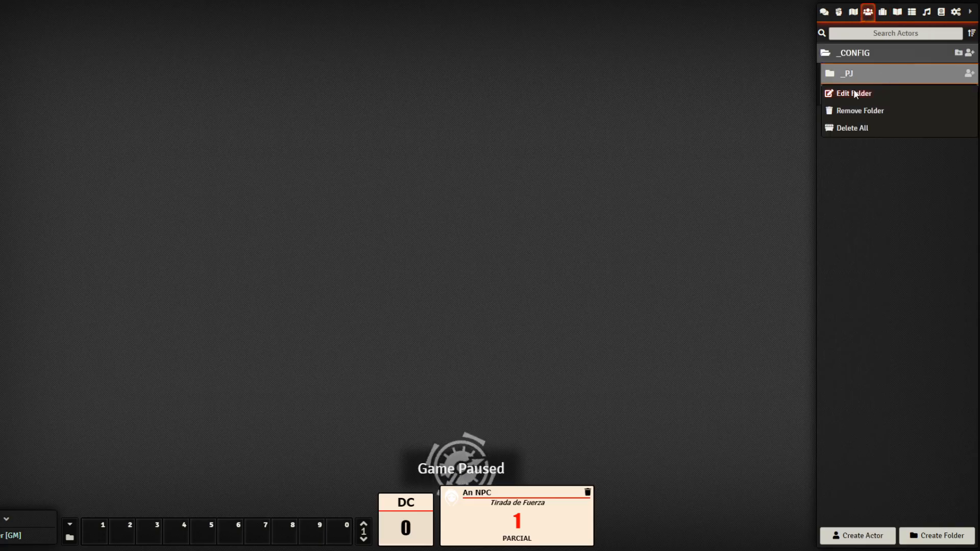
{"action": "left_click", "coordinate": [850, 96]}
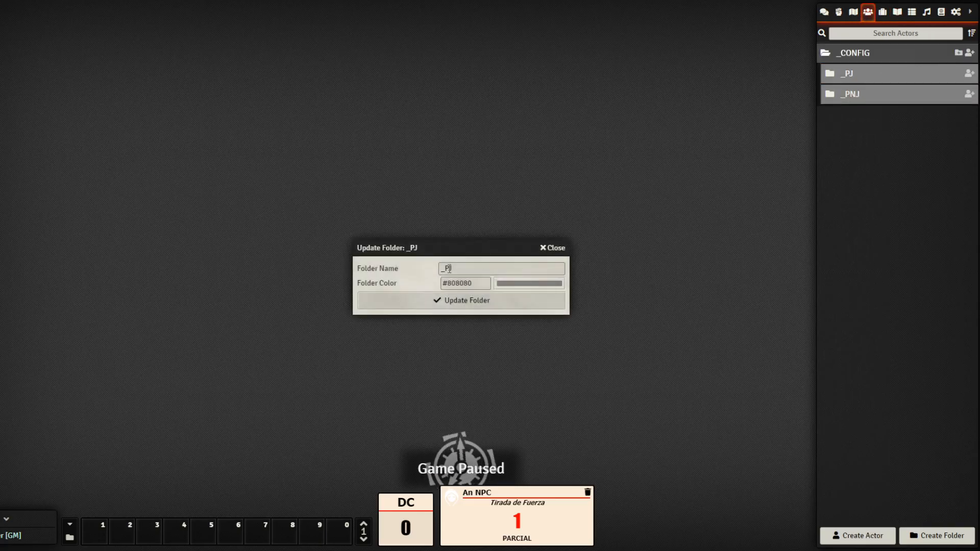
{"action": "left_click_drag", "start_coordinate": [454, 269], "coordinate": [419, 268]}
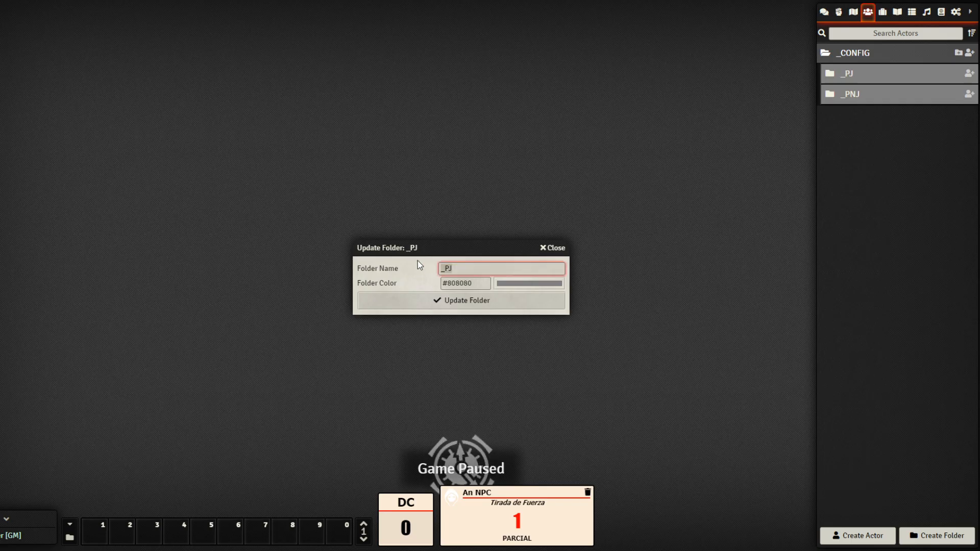
{"action": "type", "text": "_"}
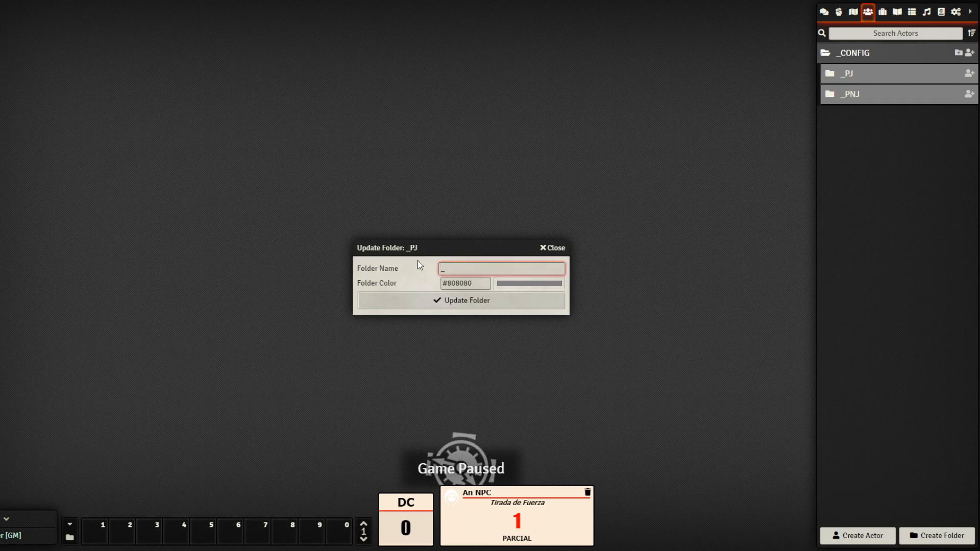
{"action": "type", "text": "Template"}
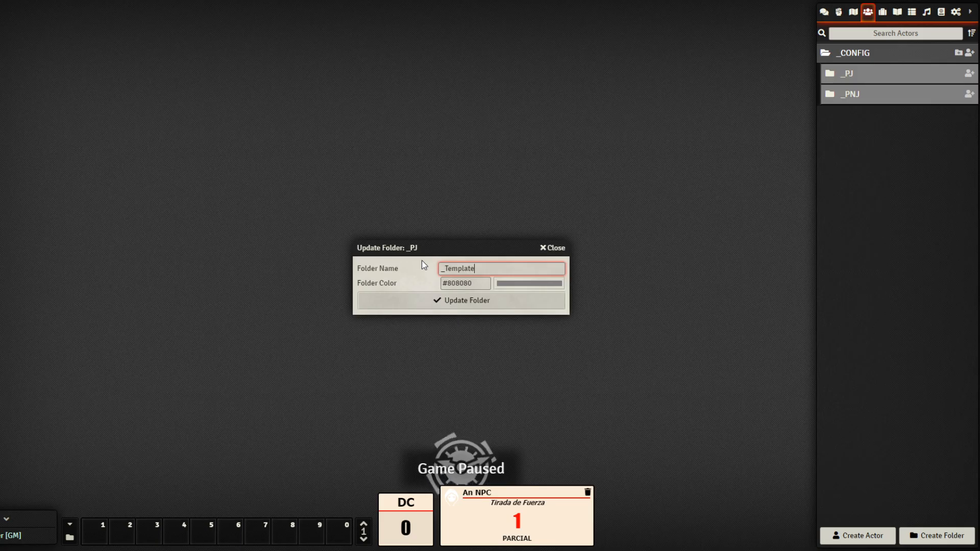
{"action": "left_click", "coordinate": [500, 306]}
Delete the _PNJ folder with its contents, then start a new actor inside _Template
{"action": "right_click", "coordinate": [880, 94]}
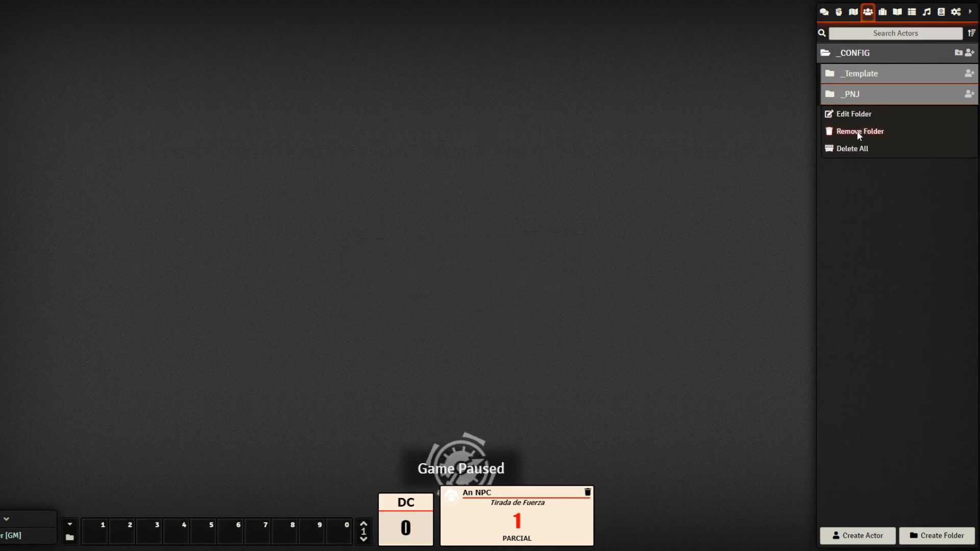
{"action": "left_click", "coordinate": [852, 149]}
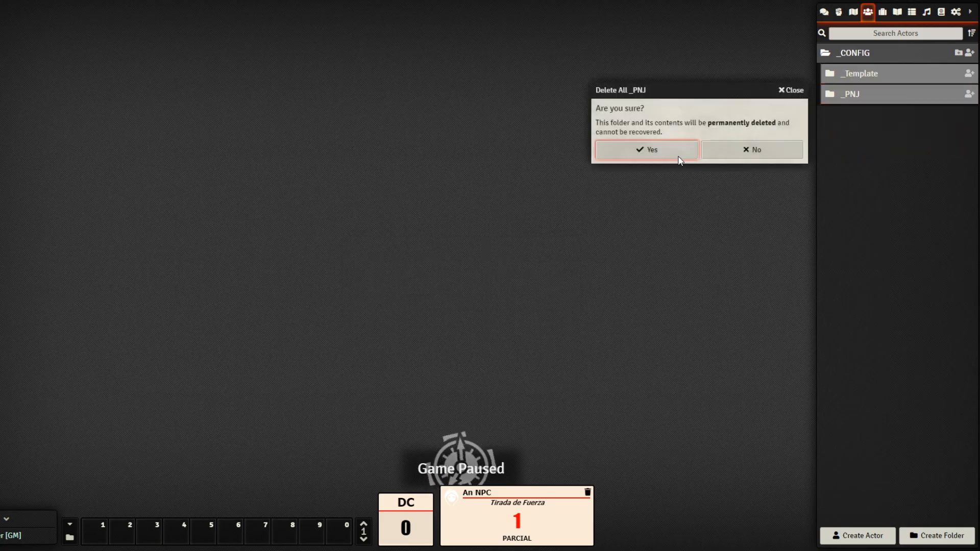
{"action": "left_click", "coordinate": [650, 149]}
{"action": "left_click", "coordinate": [890, 71]}
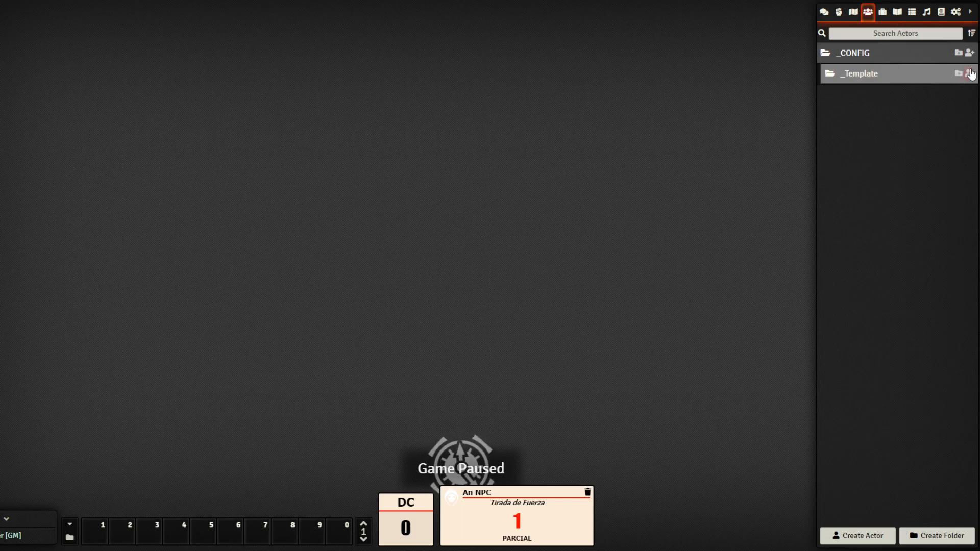
{"action": "left_click", "coordinate": [969, 74]}
Name the new actor _example_pc and mark it as a template
{"action": "left_click_drag", "start_coordinate": [469, 120], "coordinate": [374, 68]}
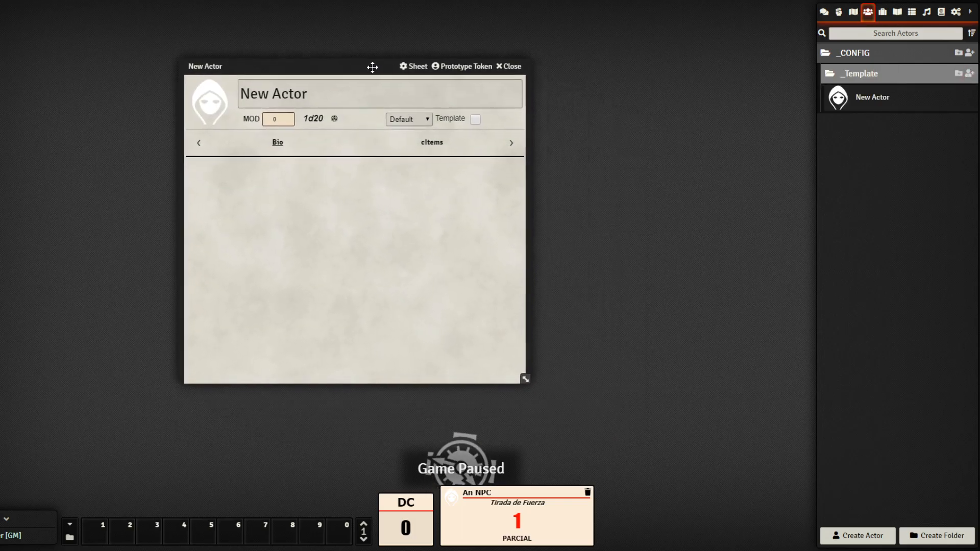
{"action": "left_click", "coordinate": [352, 99]}
{"action": "triple_click", "coordinate": [352, 99]}
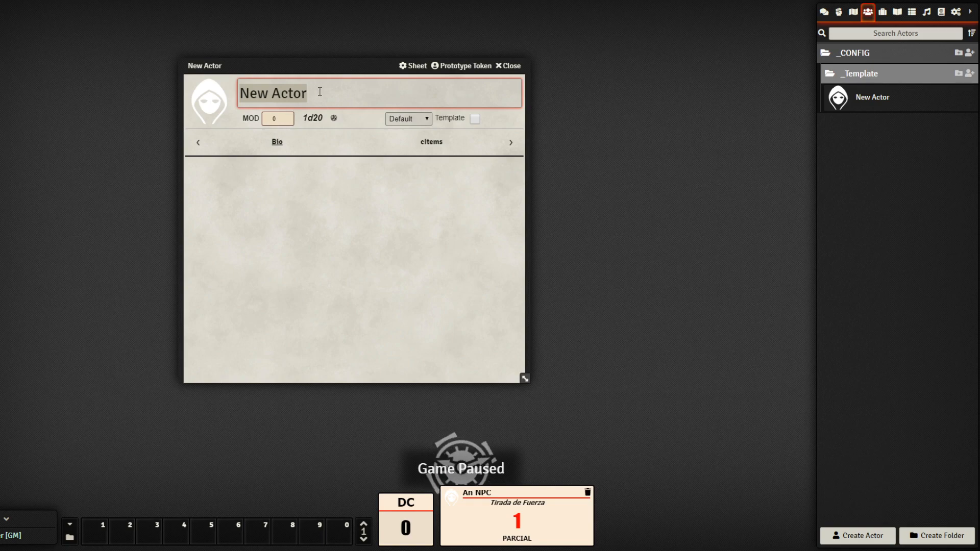
{"action": "type", "text": "_exa"}
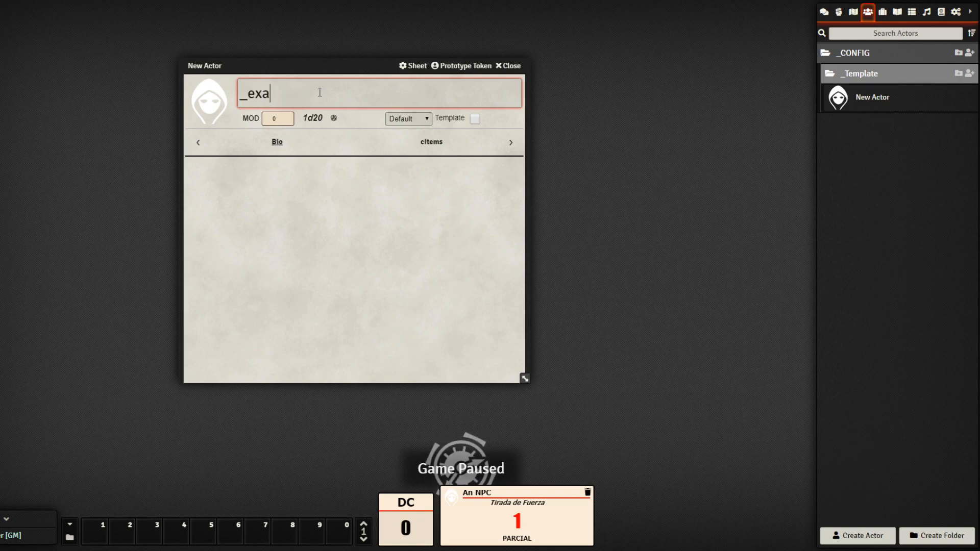
{"action": "type", "text": "mple_pc"}
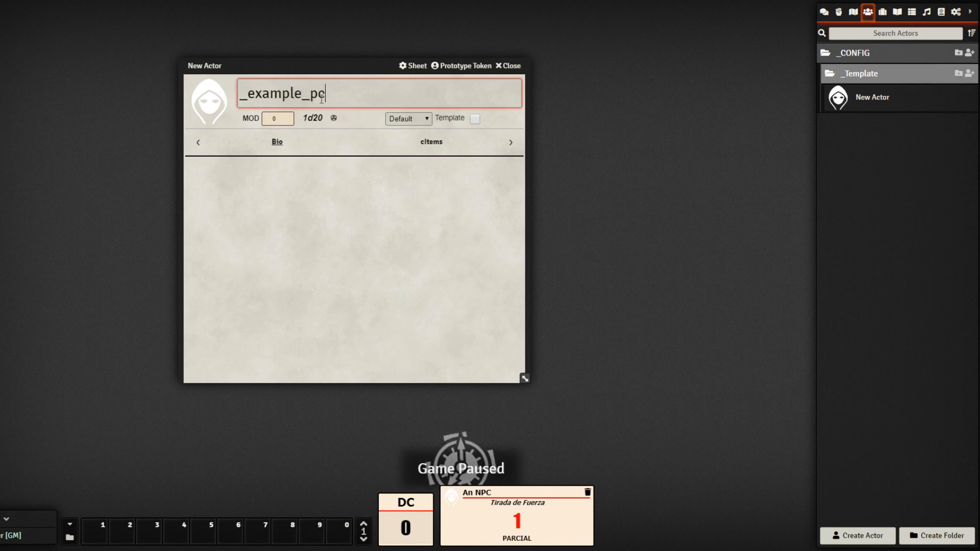
{"action": "left_click", "coordinate": [338, 215]}
{"action": "left_click", "coordinate": [473, 123]}
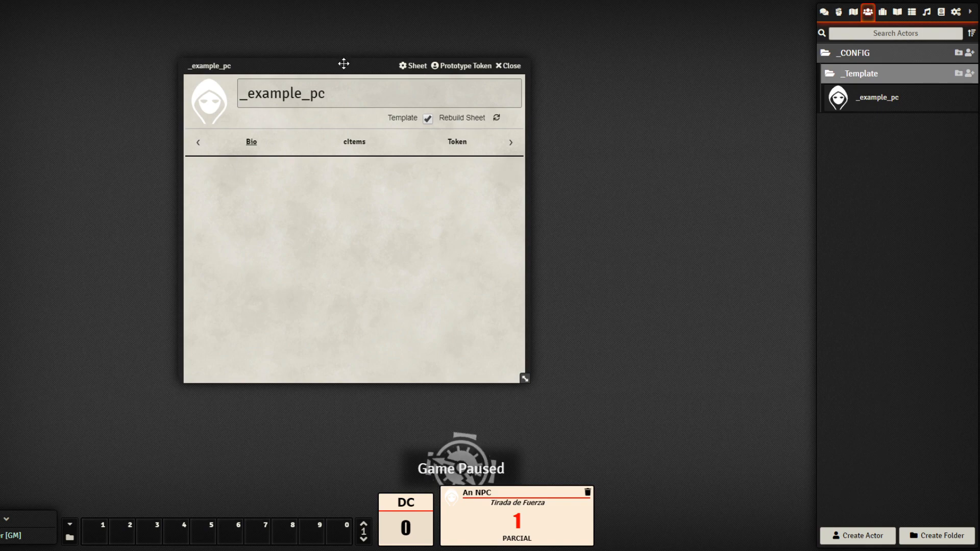
Move the actor sheet aside and open its Tabs section
{"action": "left_click_drag", "start_coordinate": [344, 63], "coordinate": [136, 45]}
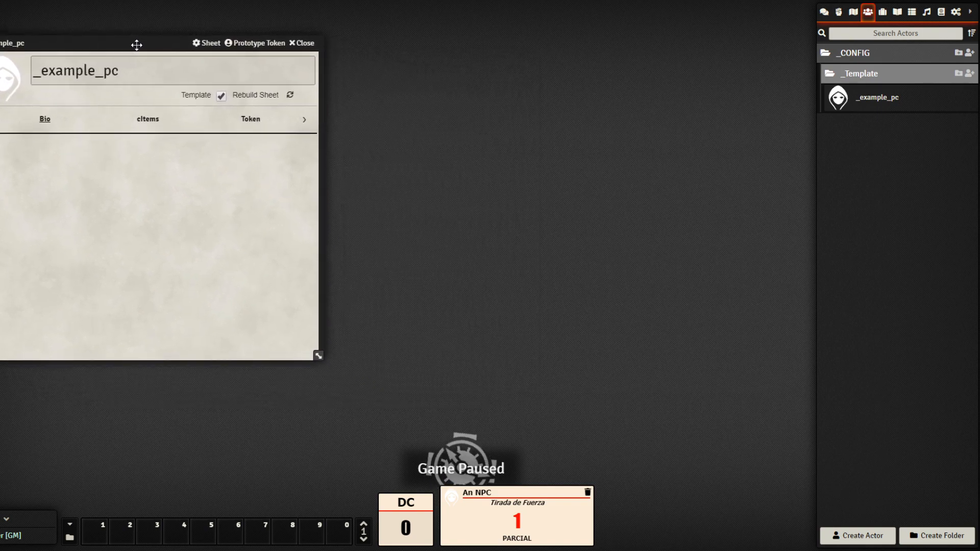
{"action": "left_click", "coordinate": [306, 122]}
{"action": "left_click", "coordinate": [250, 128]}
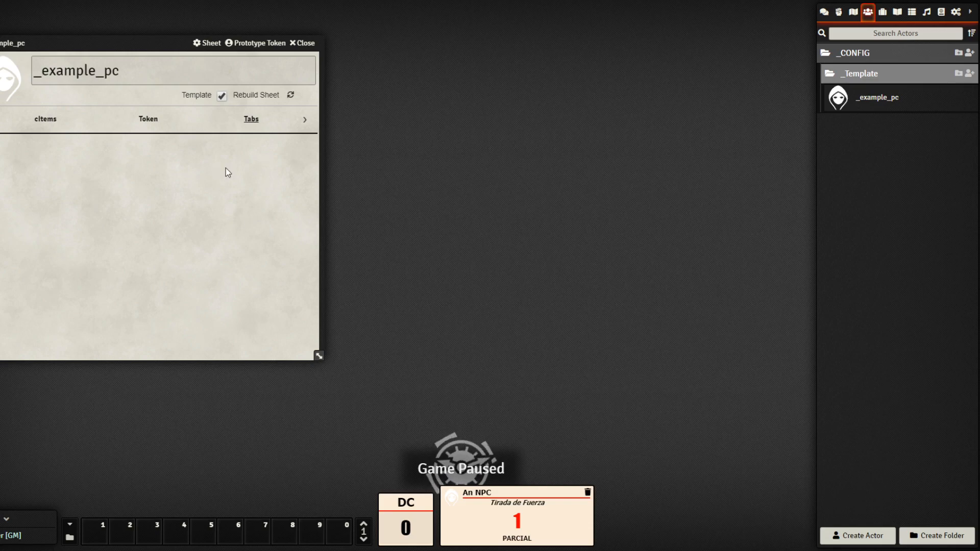
Check the Data journal image for reference, then start a new item in the Items Tabs folder
{"action": "left_click", "coordinate": [883, 13]}
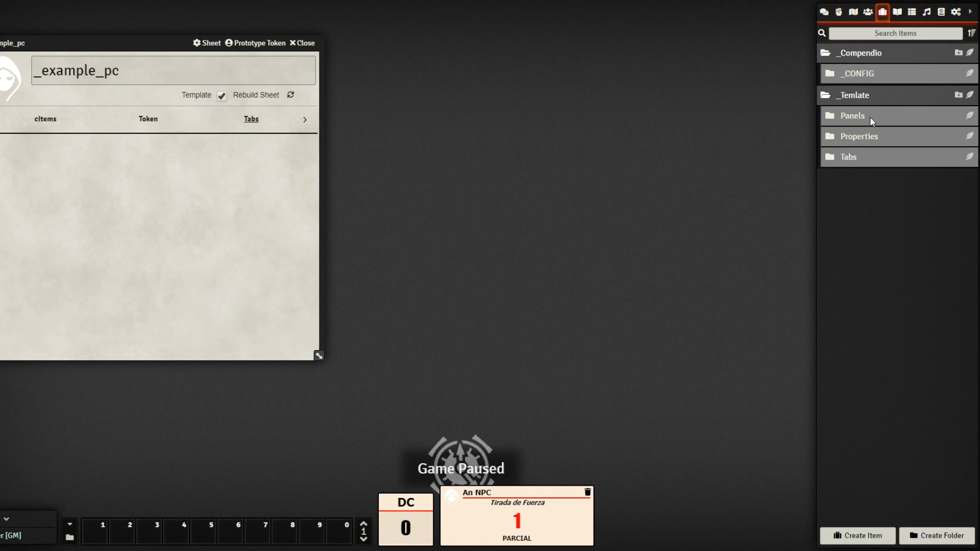
{"action": "left_click", "coordinate": [898, 15]}
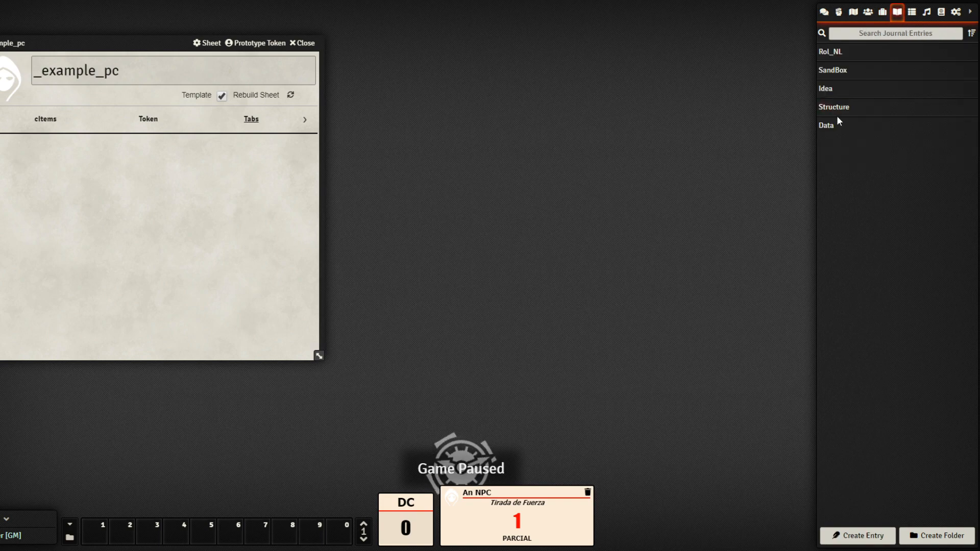
{"action": "left_click", "coordinate": [830, 128]}
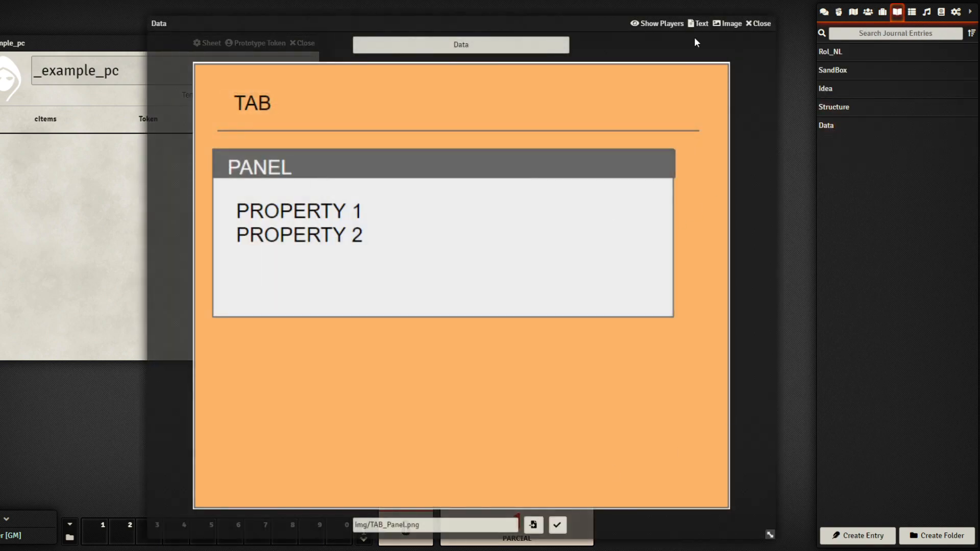
{"action": "left_click", "coordinate": [761, 24]}
{"action": "left_click", "coordinate": [884, 12]}
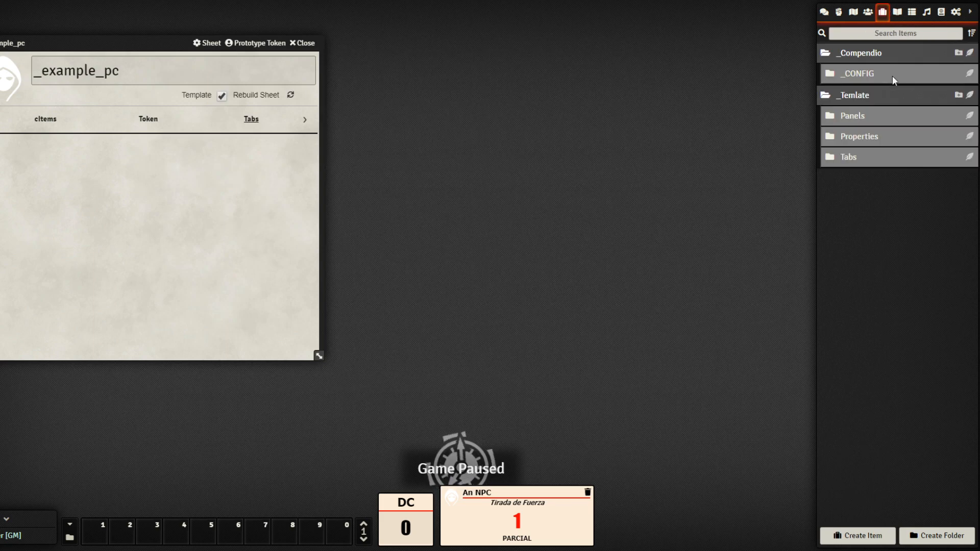
{"action": "left_click", "coordinate": [892, 159]}
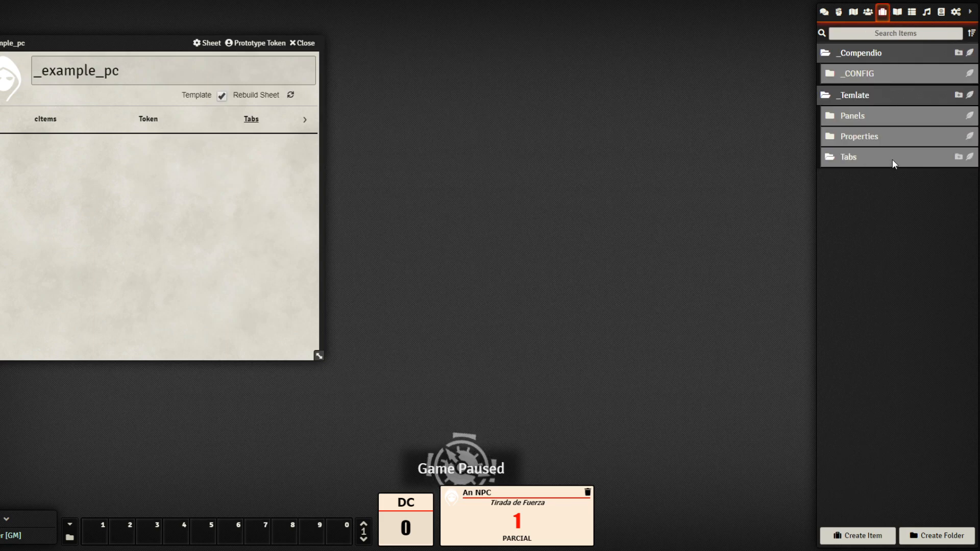
{"action": "left_click", "coordinate": [970, 157]}
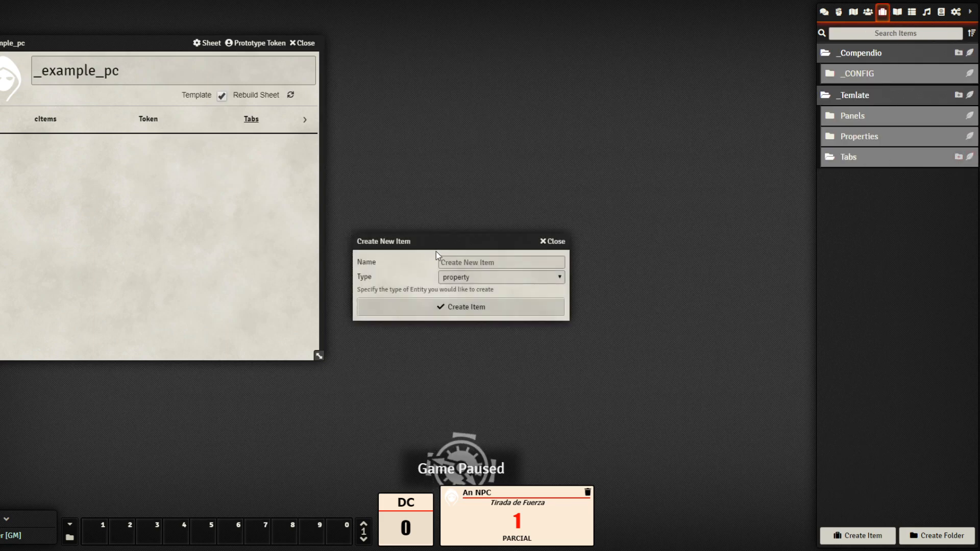
Create a sheettab item named Stats in the Tabs folder and begin changing its image
{"action": "left_click_drag", "start_coordinate": [436, 242], "coordinate": [560, 173]}
{"action": "left_click", "coordinate": [612, 178]}
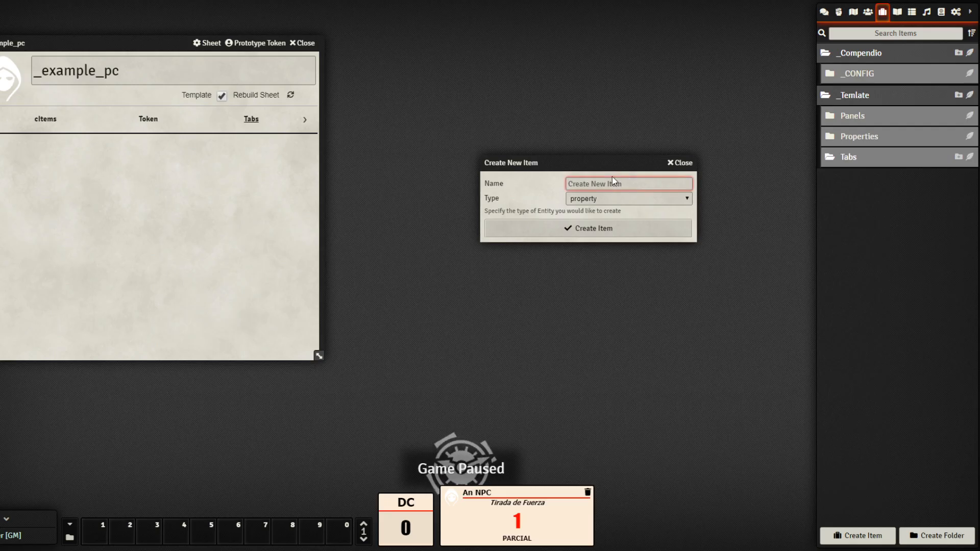
{"action": "type", "text": "Stats"}
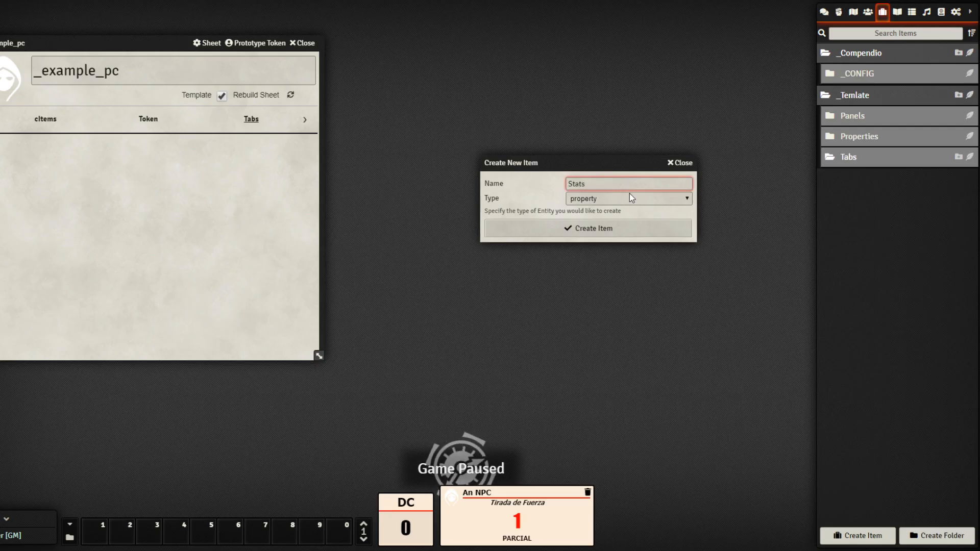
{"action": "key", "text": "Tab"}
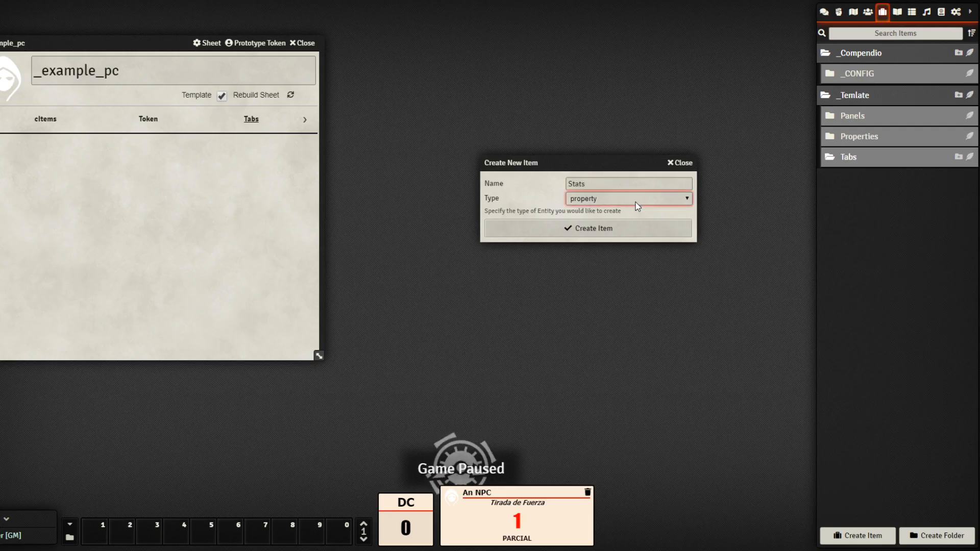
{"action": "key", "text": "Down"}
{"action": "key", "text": "Tab"}
{"action": "left_click", "coordinate": [612, 227]}
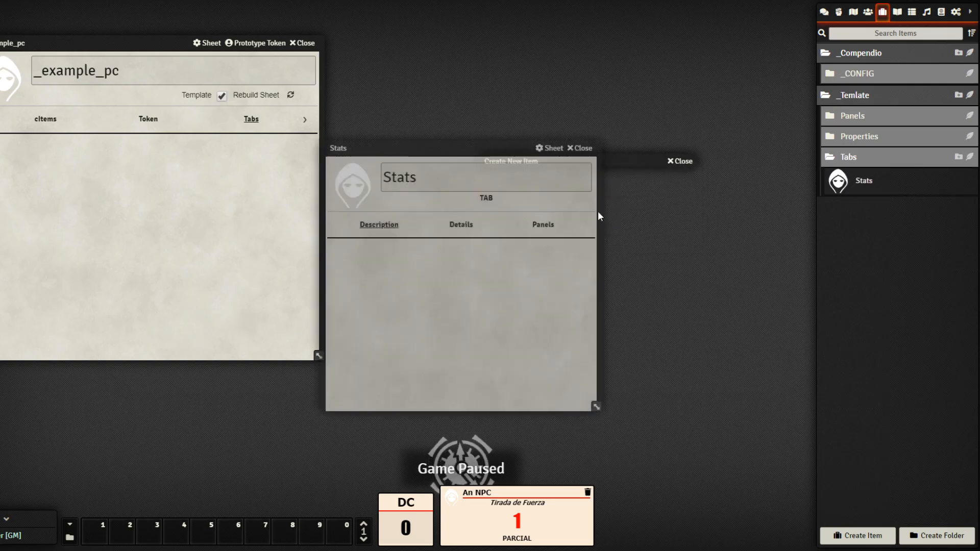
{"action": "left_click_drag", "start_coordinate": [480, 147], "coordinate": [601, 100]}
{"action": "left_click", "coordinate": [484, 147]}
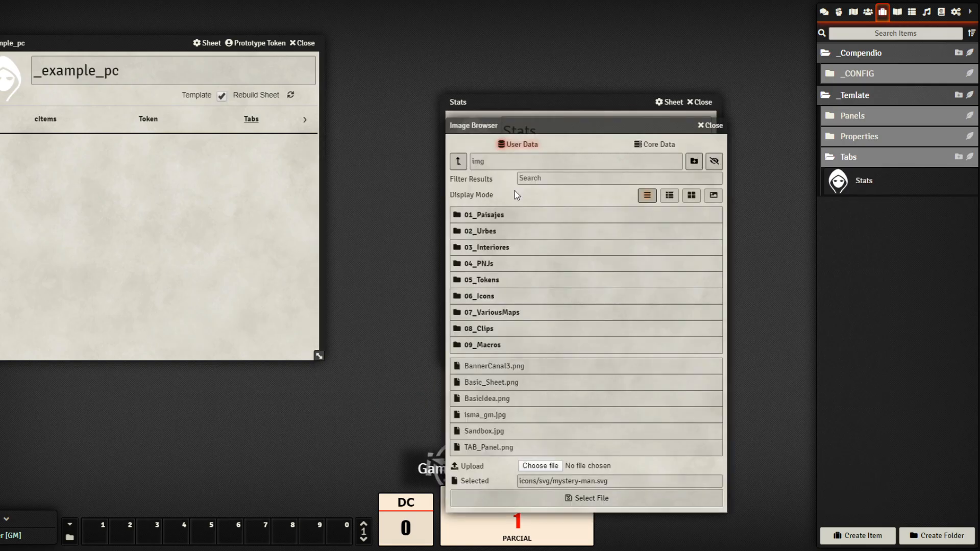
Set the Stats tab image to sh_tab_icon.png from the 06_Icons folder
{"action": "left_click", "coordinate": [501, 299]}
{"action": "left_click", "coordinate": [670, 161]}
{"action": "scroll", "coordinate": [703, 305], "scroll_direction": "down", "scroll_amount": 20}
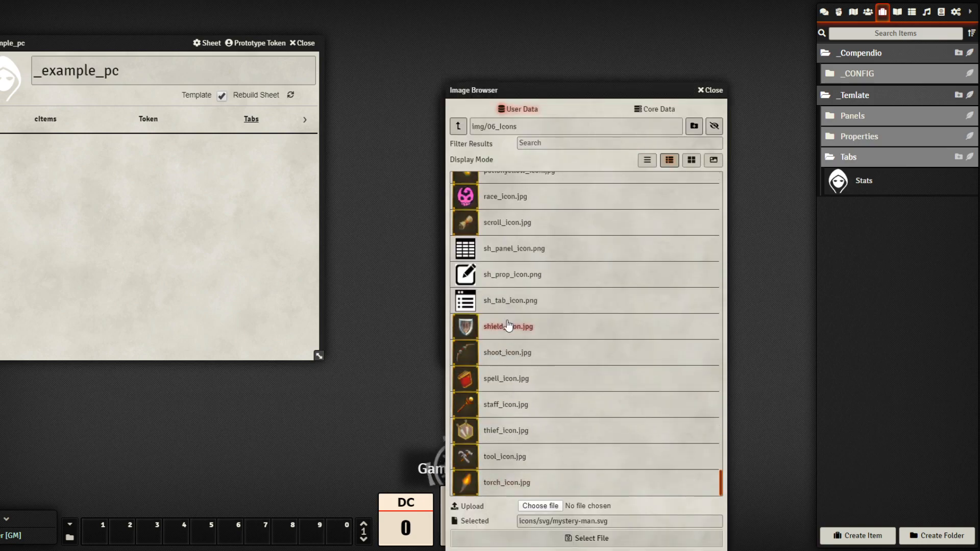
{"action": "left_click", "coordinate": [514, 302]}
{"action": "left_click", "coordinate": [630, 539]}
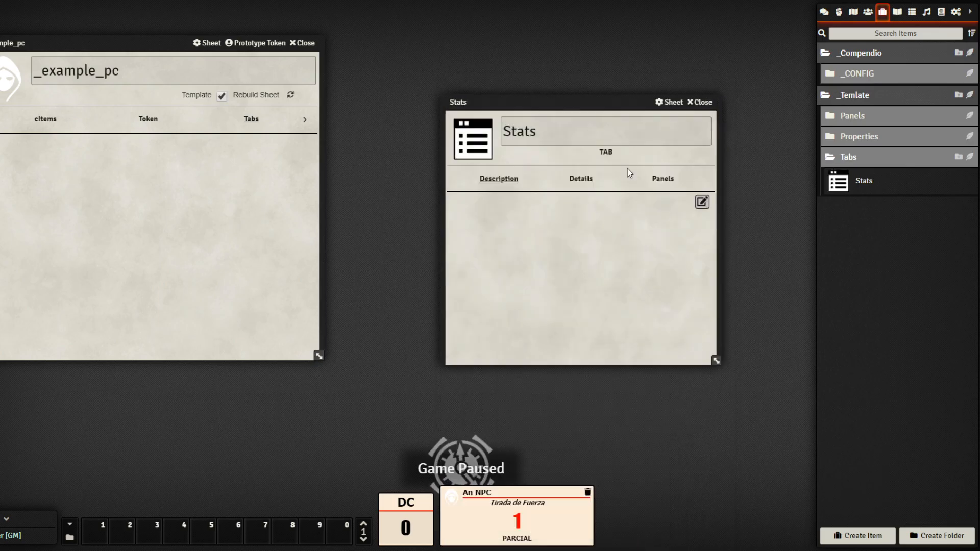
Give the Stats tab the title Stats and tab key stat_tab, then open its Panels section
{"action": "left_click_drag", "start_coordinate": [587, 98], "coordinate": [544, 61]}
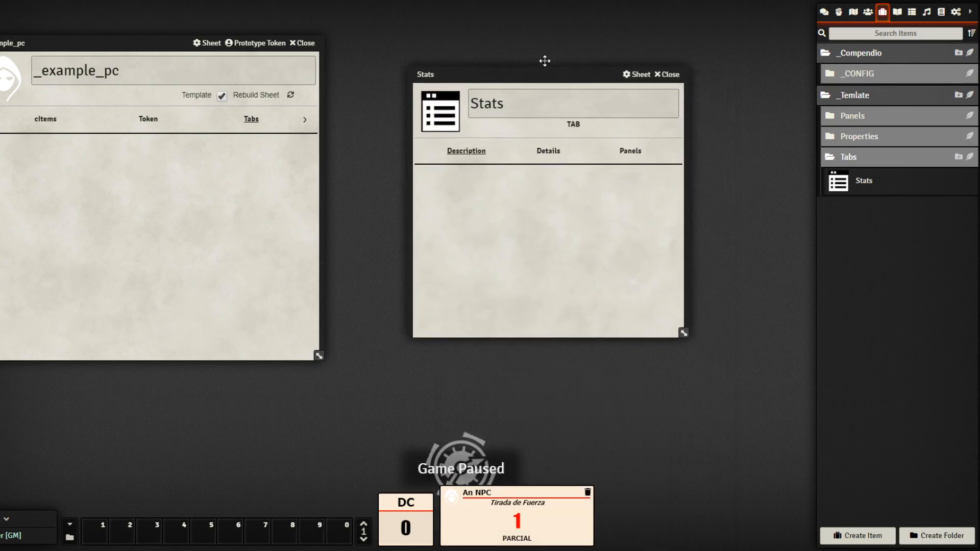
{"action": "left_click", "coordinate": [538, 140]}
{"action": "left_click", "coordinate": [510, 169]}
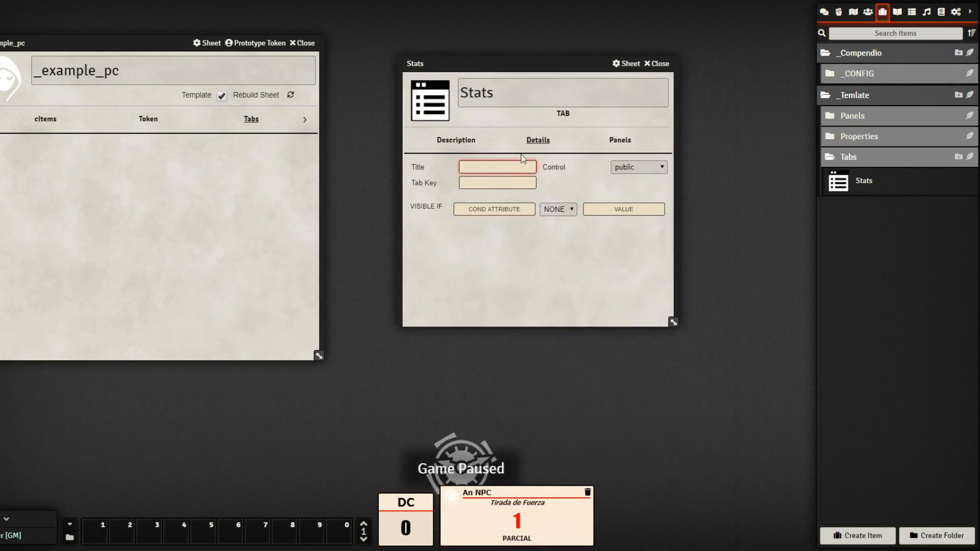
{"action": "type", "text": "St"}
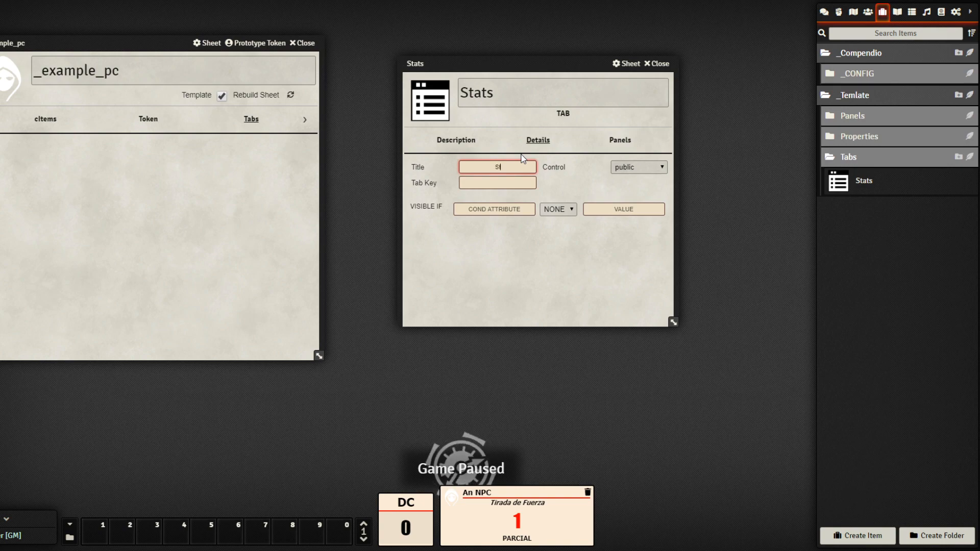
{"action": "type", "text": "ats"}
{"action": "left_click", "coordinate": [528, 314]}
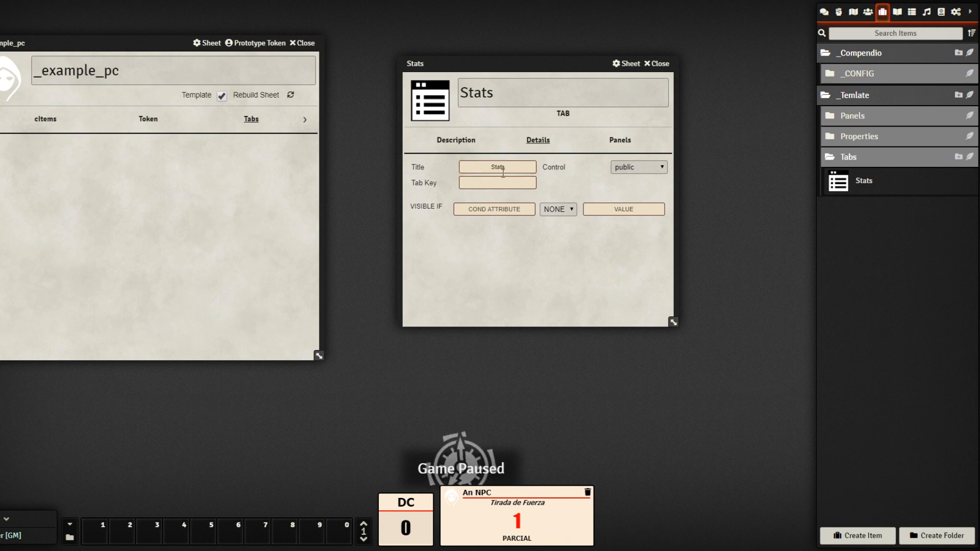
{"action": "left_click", "coordinate": [501, 182]}
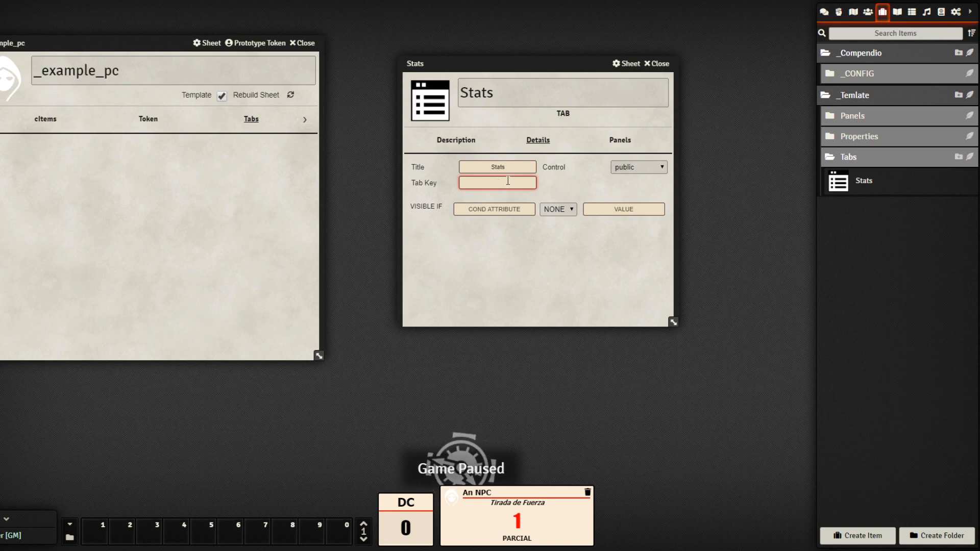
{"action": "type", "text": "stat_"}
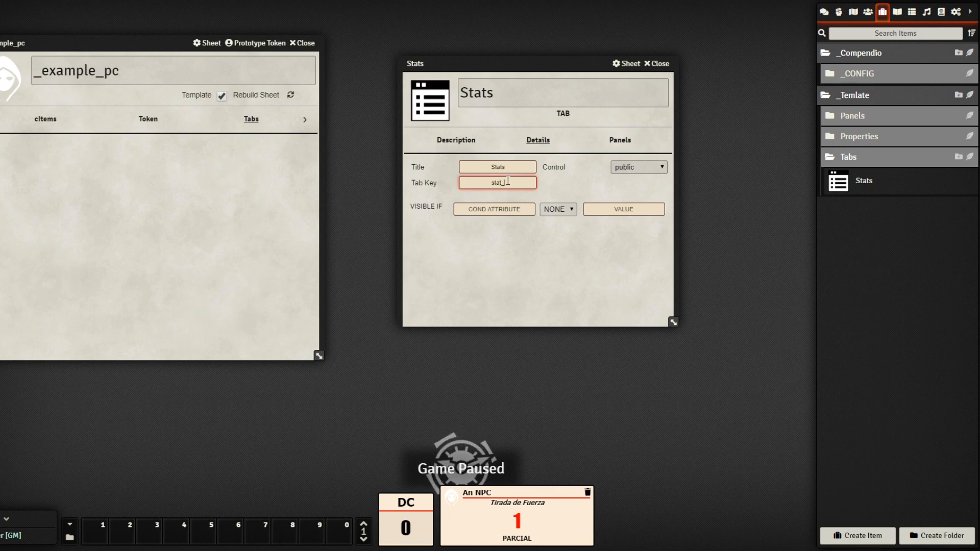
{"action": "type", "text": "tab"}
{"action": "left_click", "coordinate": [542, 278]}
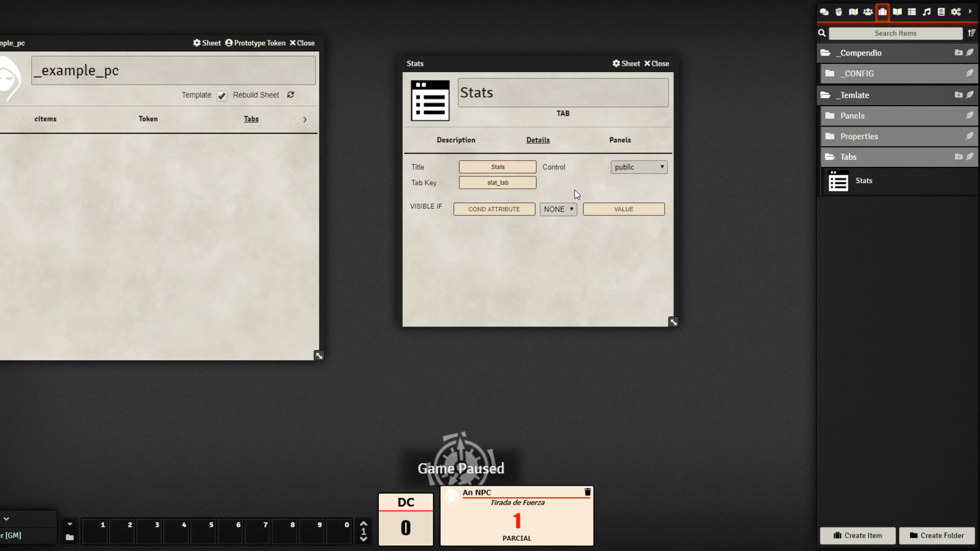
{"action": "left_click", "coordinate": [619, 143]}
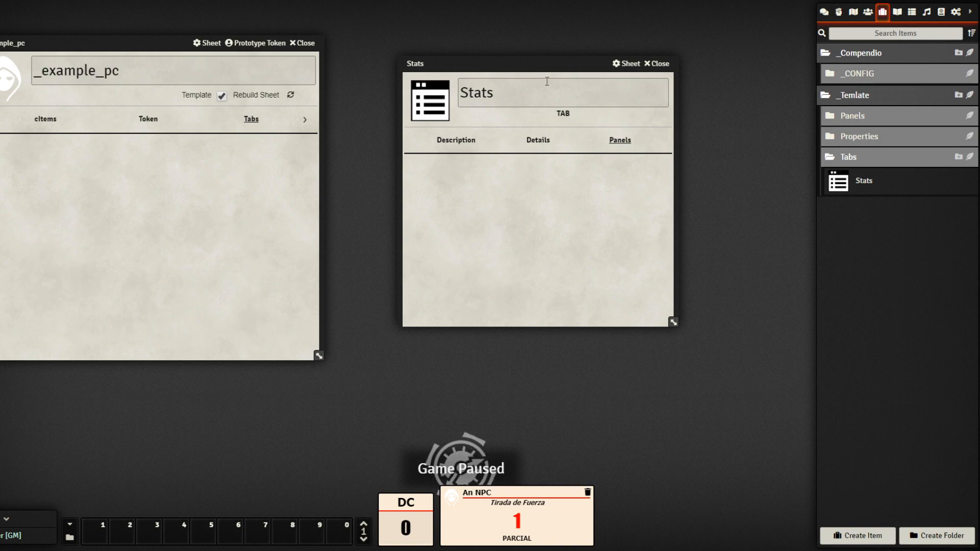
Review the Structure reference sketch, close it, and return to the Items directory
{"action": "left_click_drag", "start_coordinate": [523, 62], "coordinate": [477, 36]}
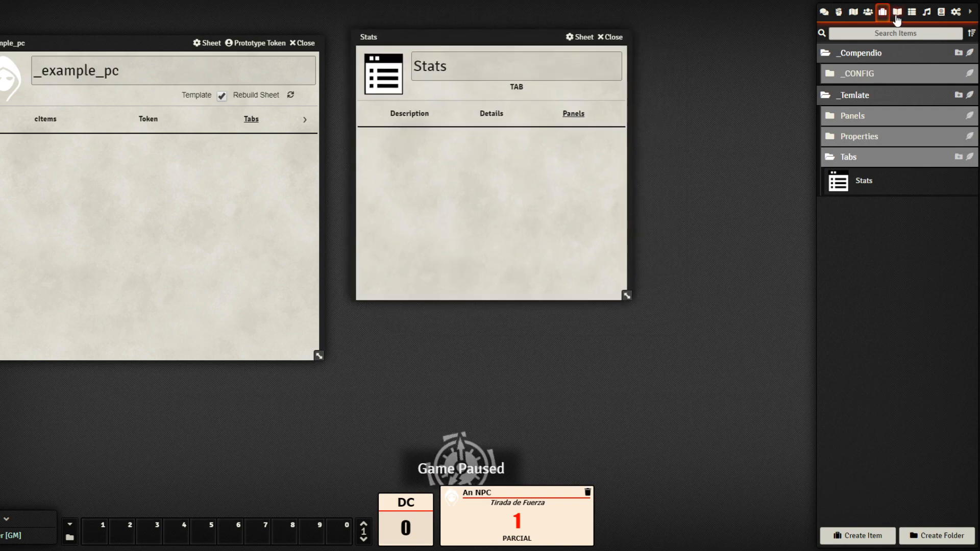
{"action": "left_click", "coordinate": [897, 12]}
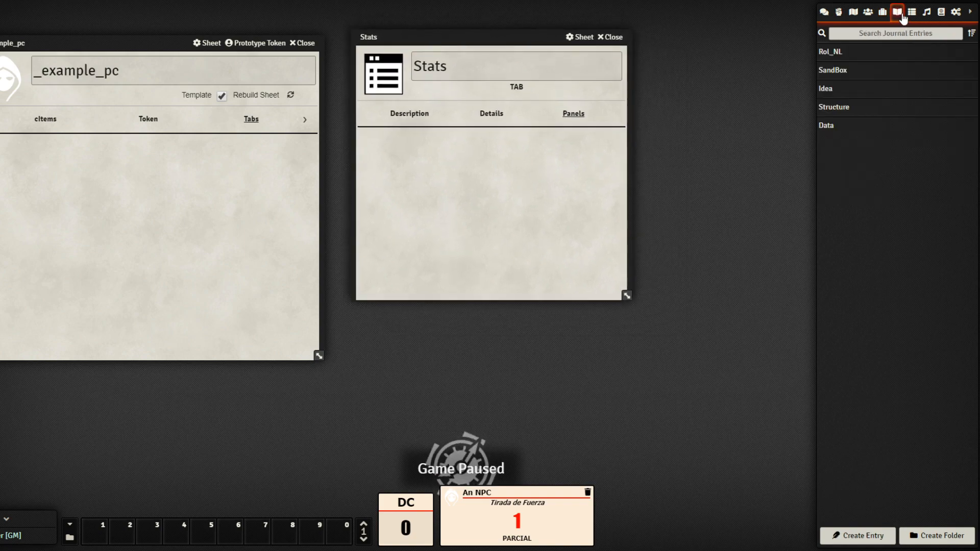
{"action": "left_click", "coordinate": [837, 107]}
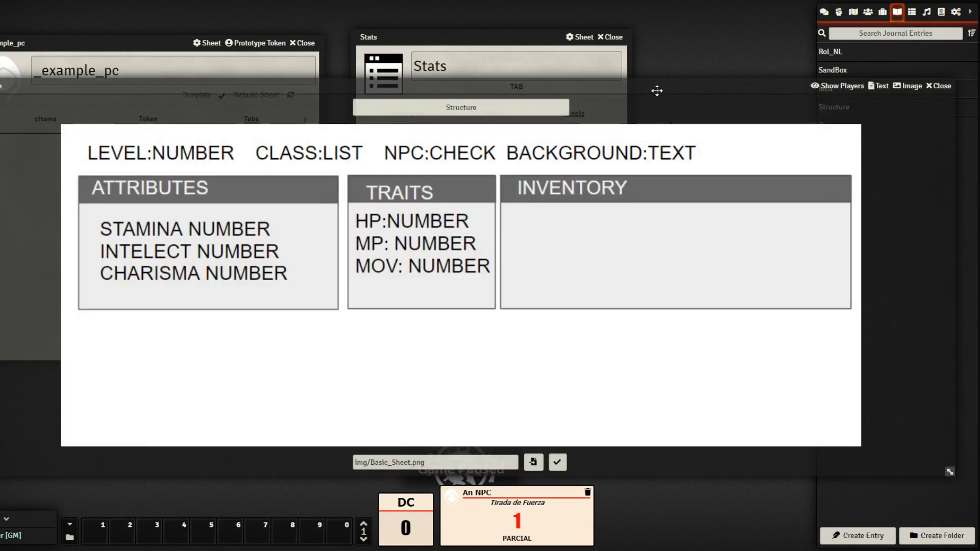
{"action": "mouse_move", "coordinate": [657, 90]}
{"action": "left_mouse_down"}
{"action": "mouse_move", "coordinate": [633, 98]}
{"action": "mouse_move", "coordinate": [661, 81]}
{"action": "left_mouse_up"}
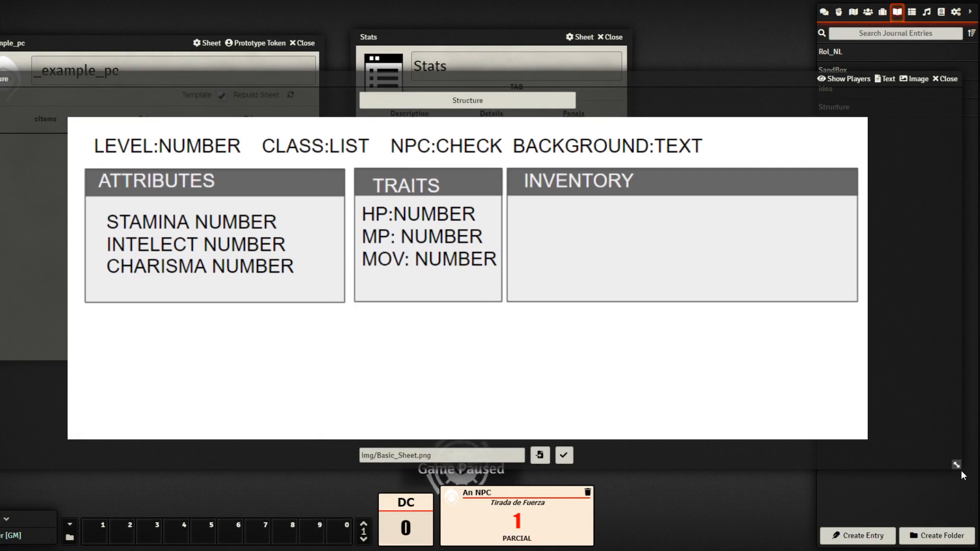
{"action": "left_click_drag", "start_coordinate": [962, 471], "coordinate": [578, 355]}
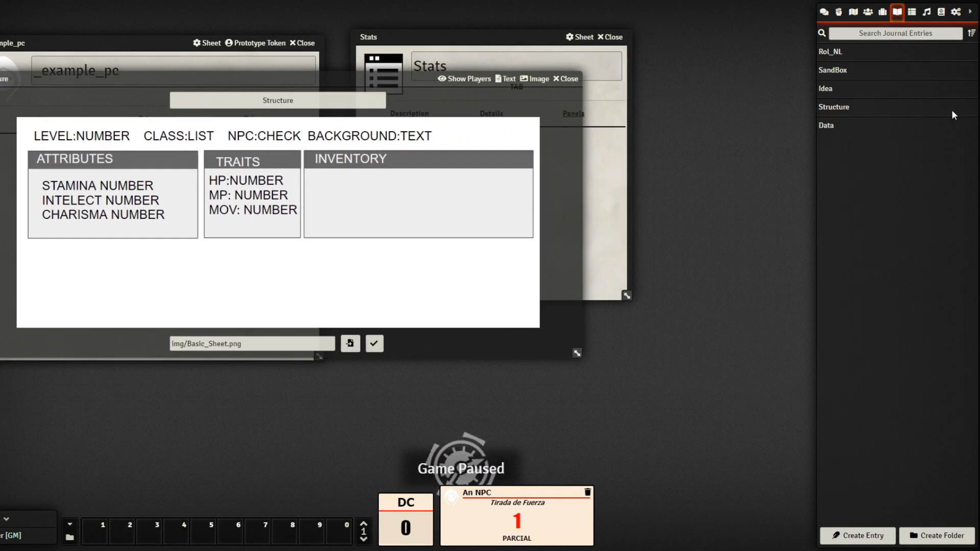
{"action": "left_click", "coordinate": [869, 11]}
{"action": "left_click_drag", "start_coordinate": [439, 106], "coordinate": [665, 267]}
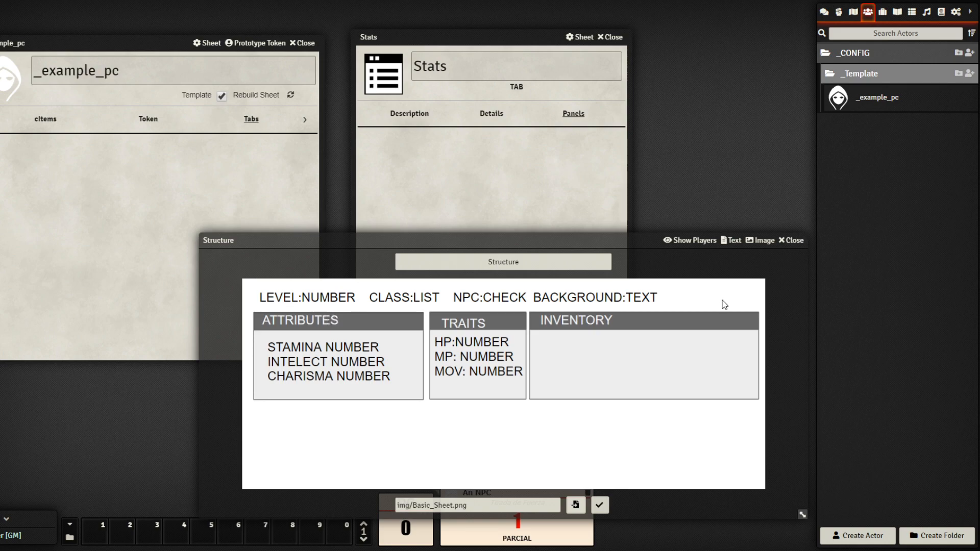
{"action": "left_click", "coordinate": [792, 240]}
{"action": "left_click", "coordinate": [883, 13]}
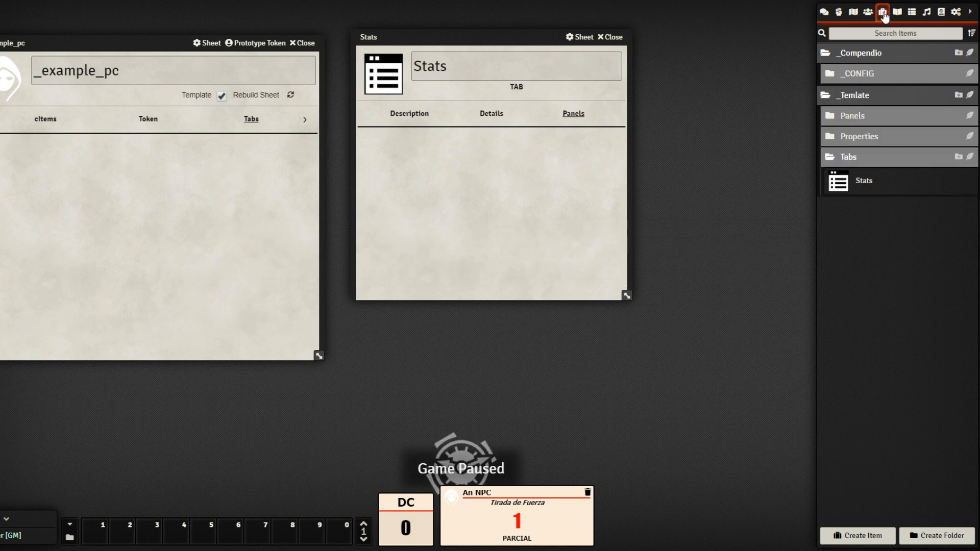
Create a panel-type item named Personnal_info in the Panels folder
{"action": "left_click", "coordinate": [970, 116]}
{"action": "left_click", "coordinate": [515, 262]}
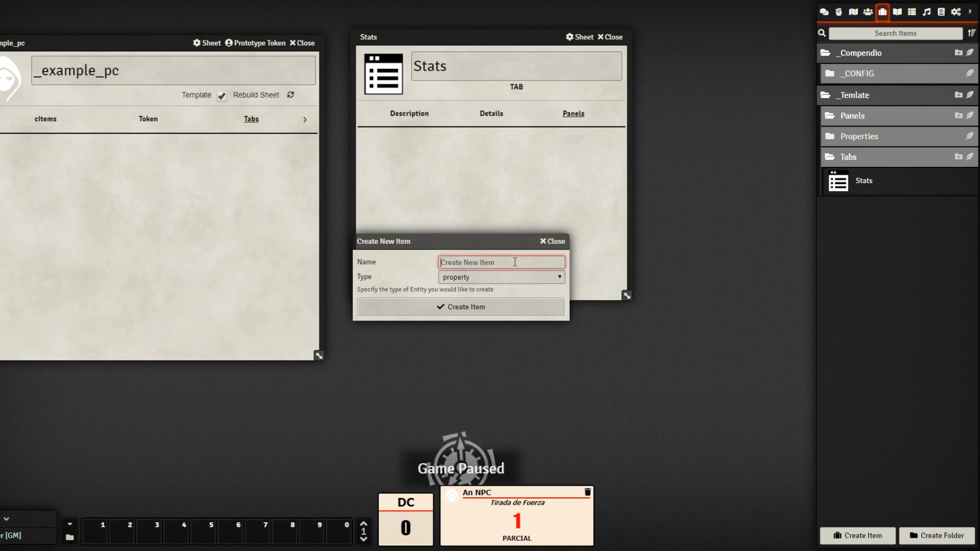
{"action": "type", "text": "Pers"}
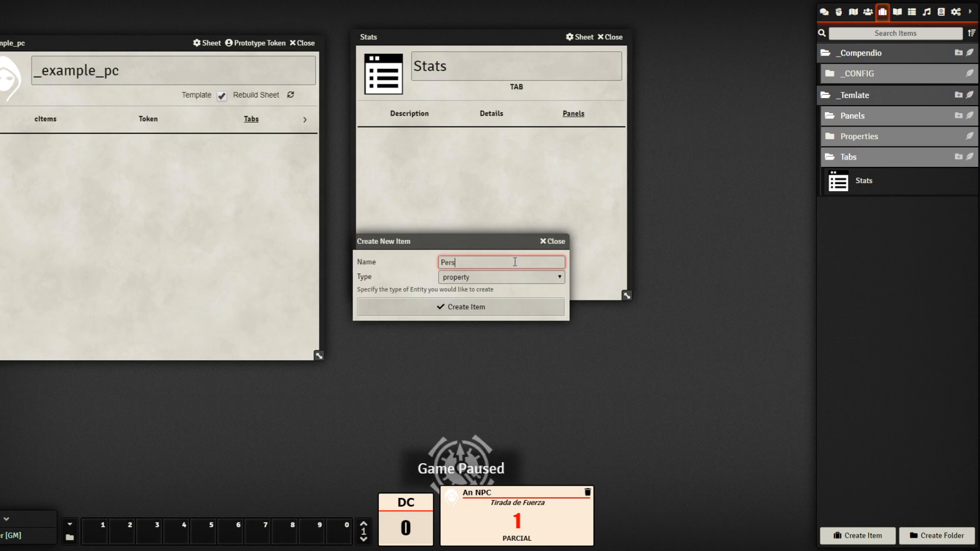
{"action": "type", "text": "onnal_"}
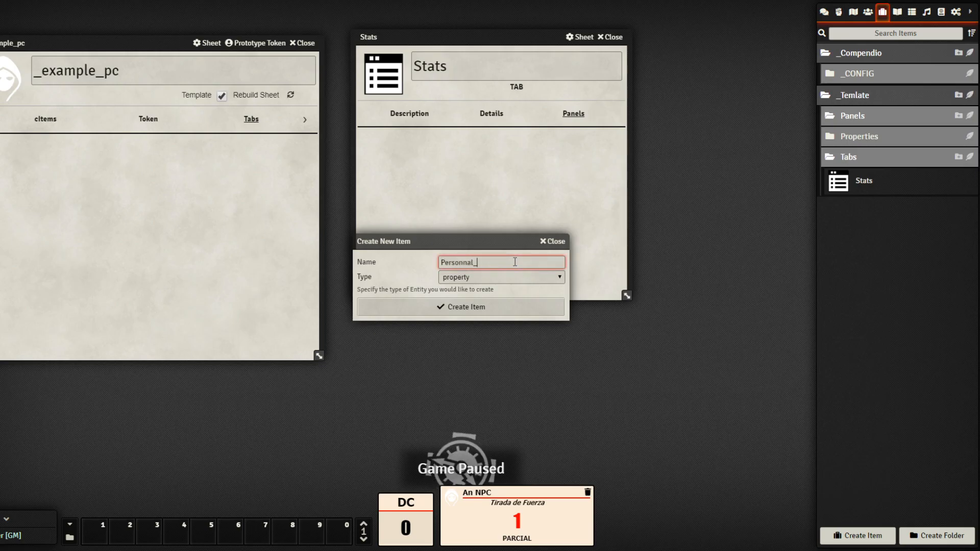
{"action": "type", "text": "info"}
{"action": "key", "text": "Tab"}
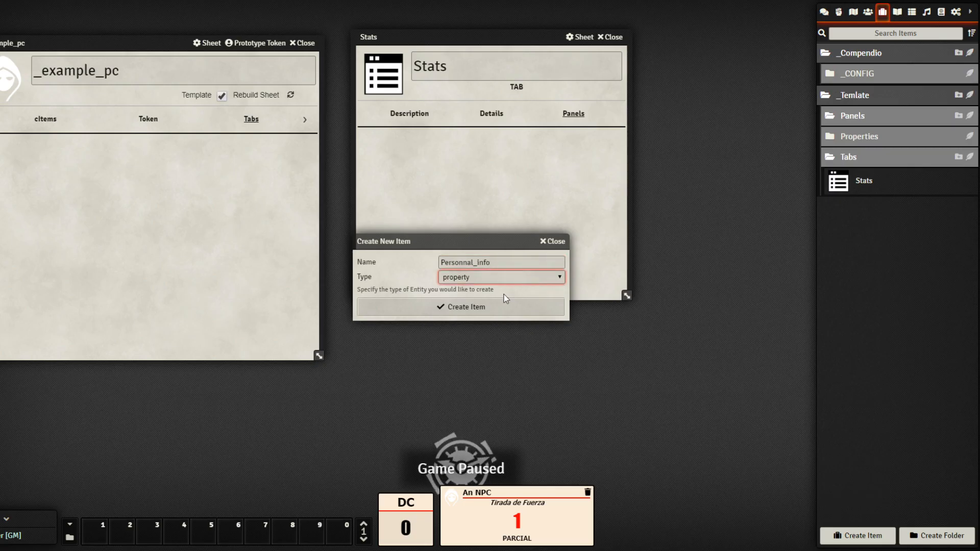
{"action": "key", "text": "Down"}
{"action": "left_click", "coordinate": [491, 305]}
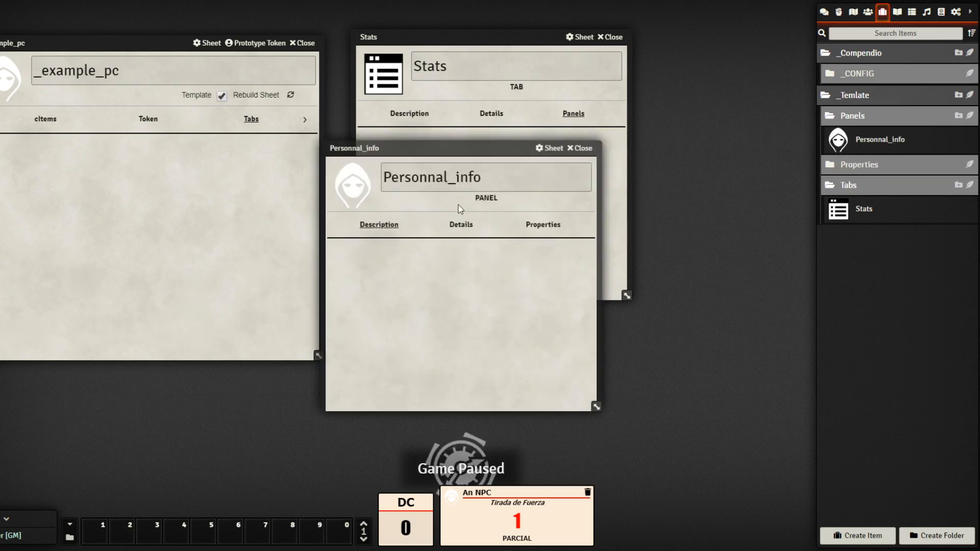
Set the panel key to personnal_panel in the panel's details
{"action": "left_click", "coordinate": [466, 230]}
{"action": "left_click", "coordinate": [423, 250]}
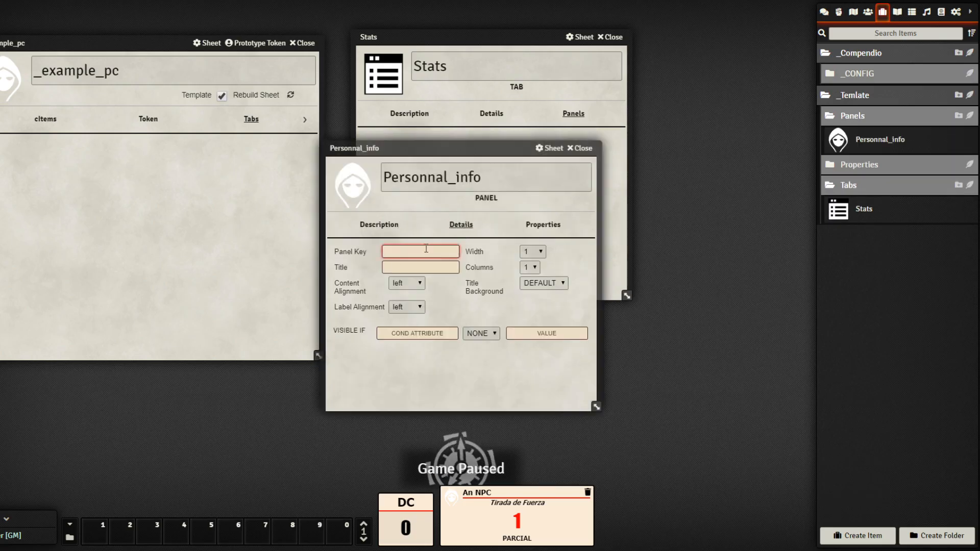
{"action": "type", "text": "personnal"}
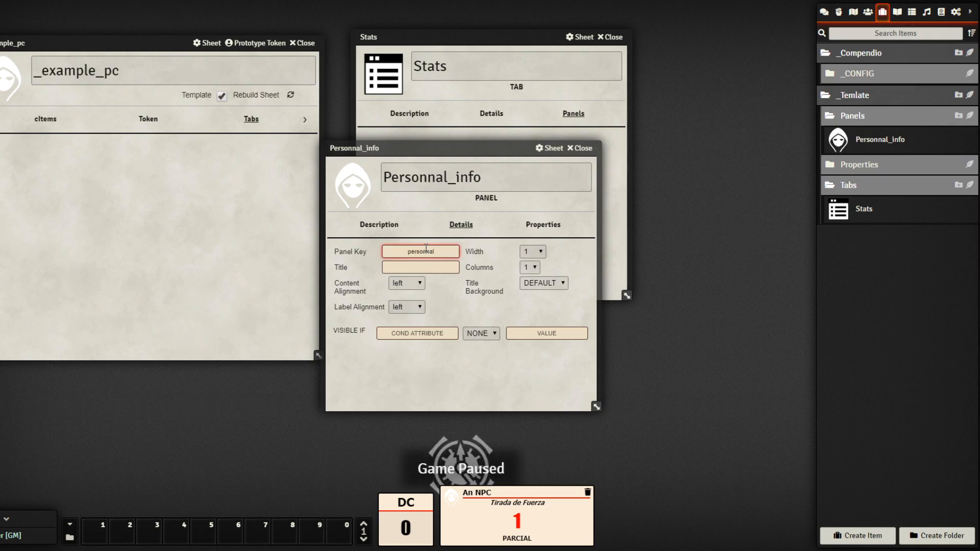
{"action": "type", "text": "_panel"}
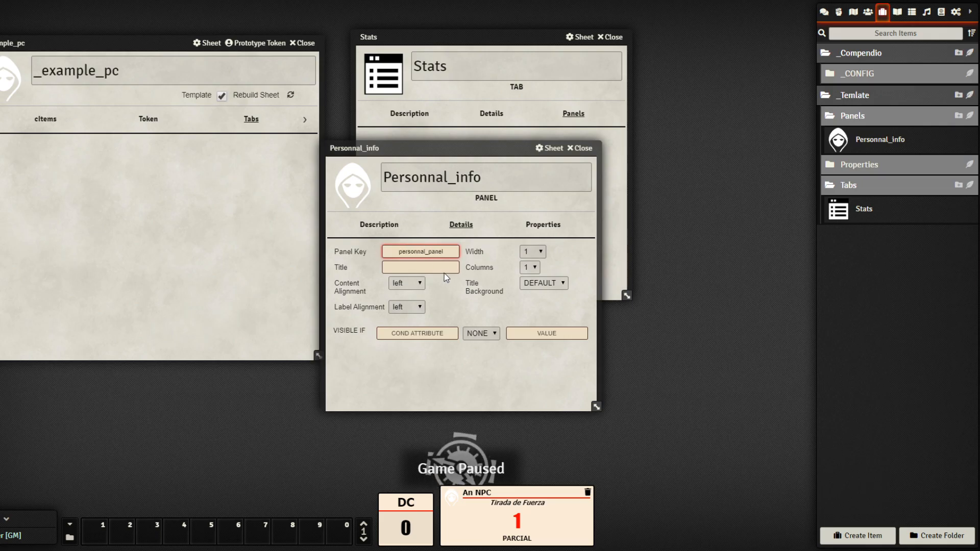
{"action": "left_click", "coordinate": [447, 269]}
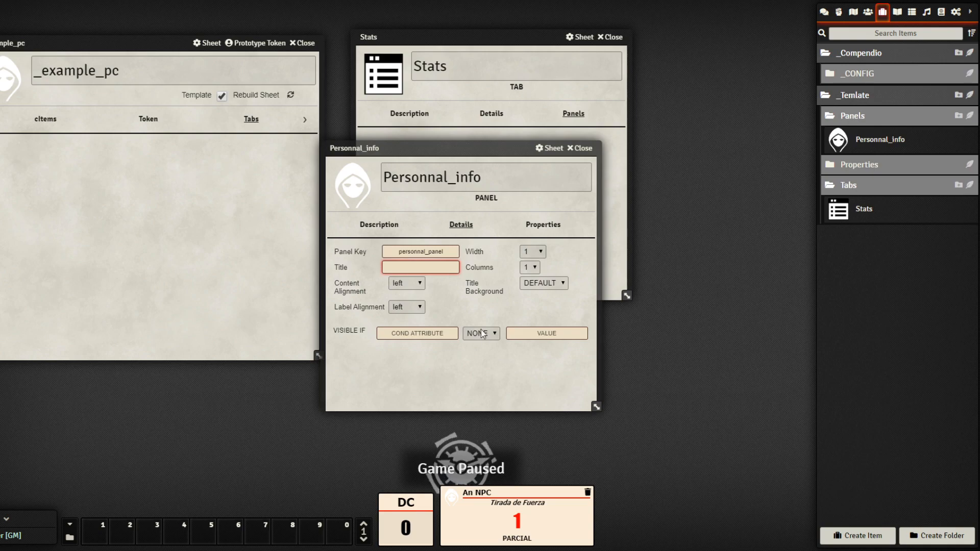
{"action": "left_click", "coordinate": [490, 361]}
Check the Structure reference image and move the Personnal_info sheet to the left
{"action": "left_click", "coordinate": [899, 11]}
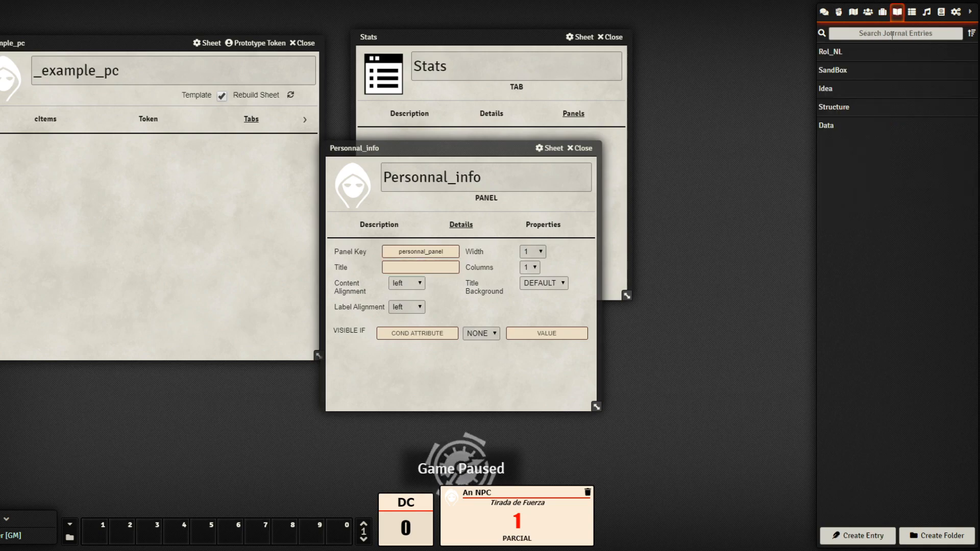
{"action": "left_click", "coordinate": [831, 110]}
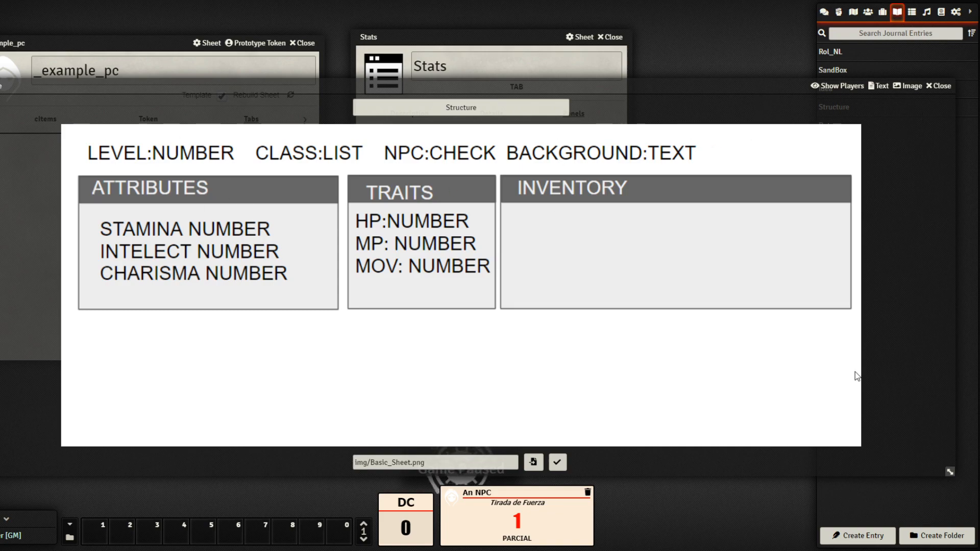
{"action": "left_click", "coordinate": [939, 86]}
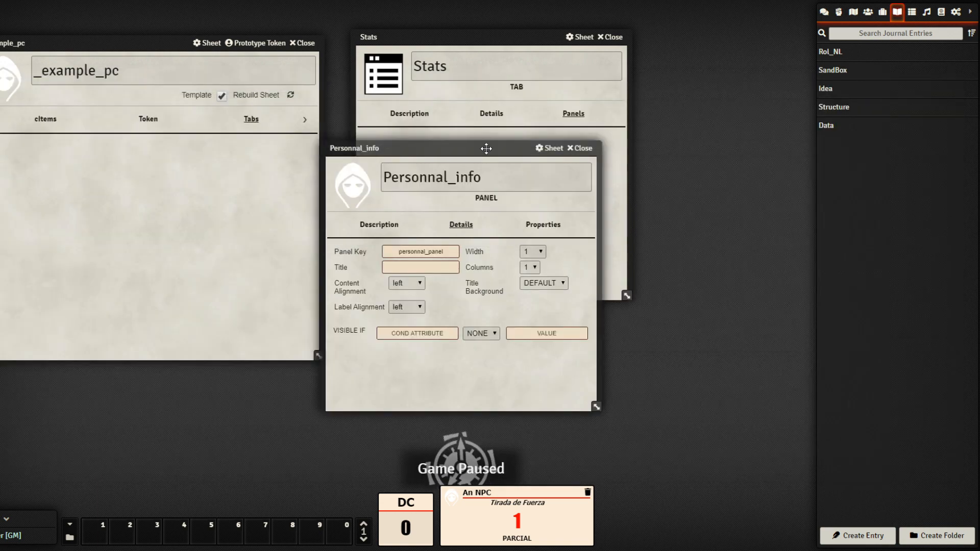
{"action": "left_click_drag", "start_coordinate": [485, 147], "coordinate": [176, 166]}
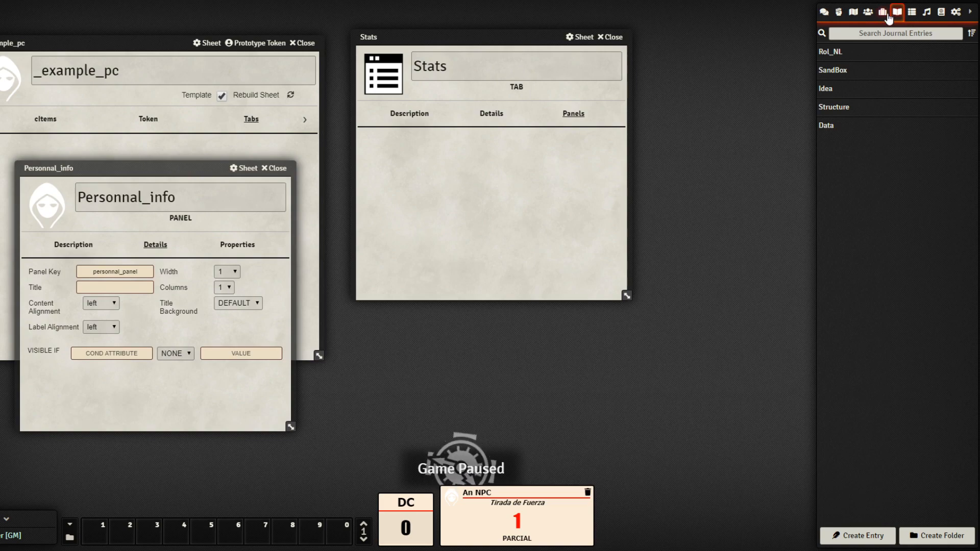
{"action": "left_click", "coordinate": [837, 108]}
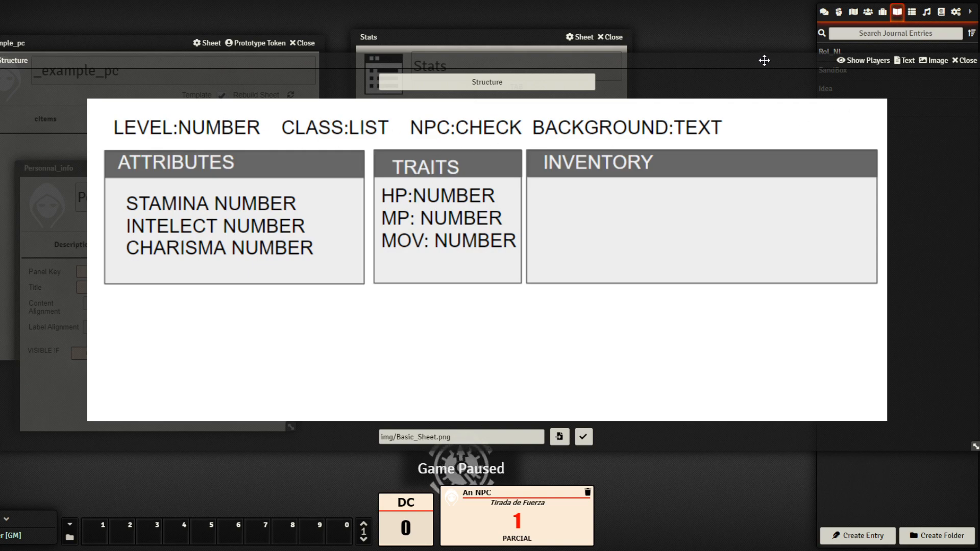
{"action": "left_click_drag", "start_coordinate": [764, 60], "coordinate": [714, 68]}
{"action": "left_click", "coordinate": [922, 72]}
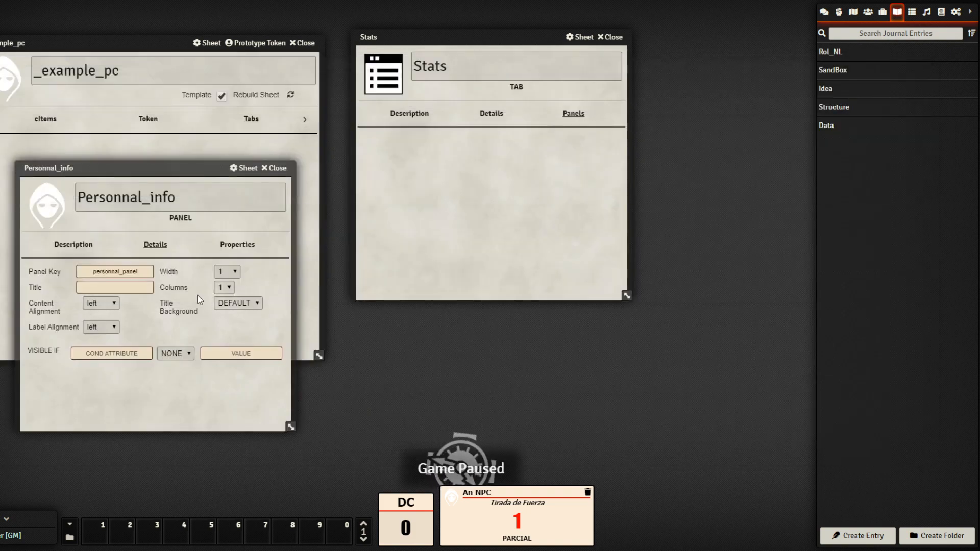
Set the panel to 4 columns and open its empty Properties section
{"action": "left_click", "coordinate": [226, 290]}
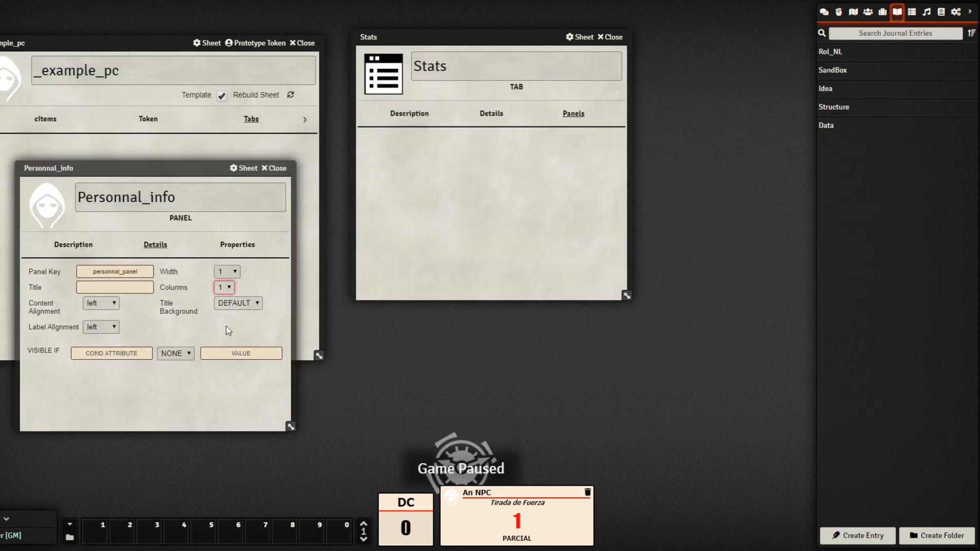
{"action": "key", "text": "4"}
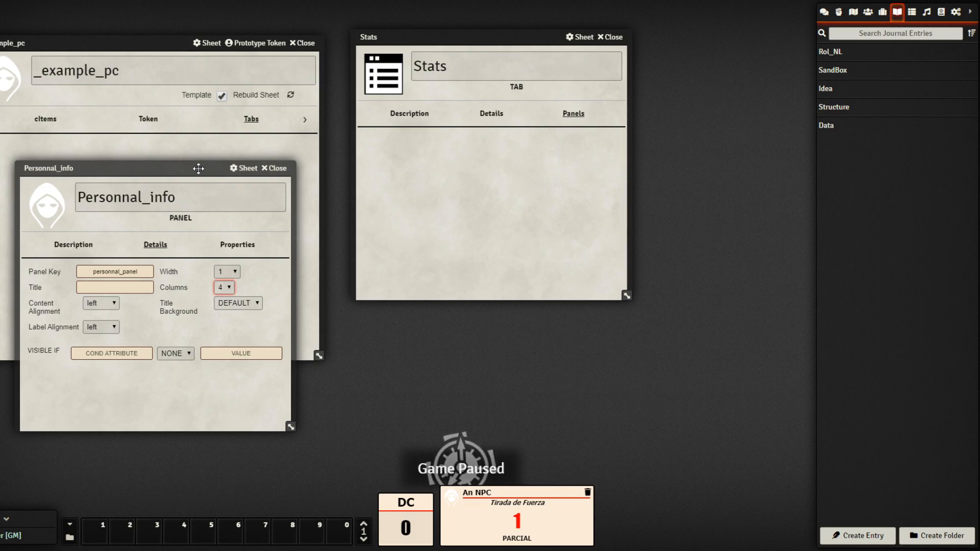
{"action": "left_click_drag", "start_coordinate": [199, 168], "coordinate": [561, 146]}
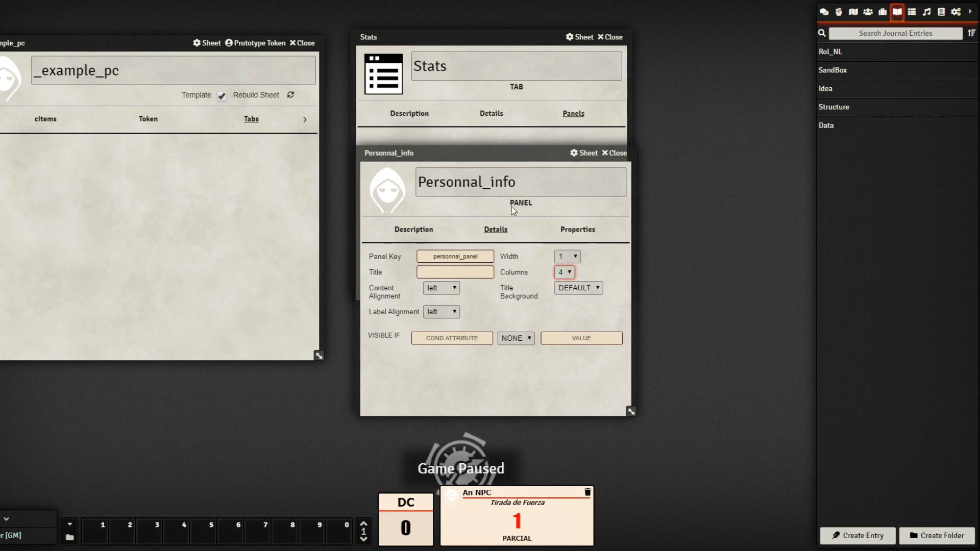
{"action": "left_click_drag", "start_coordinate": [493, 153], "coordinate": [255, 138]}
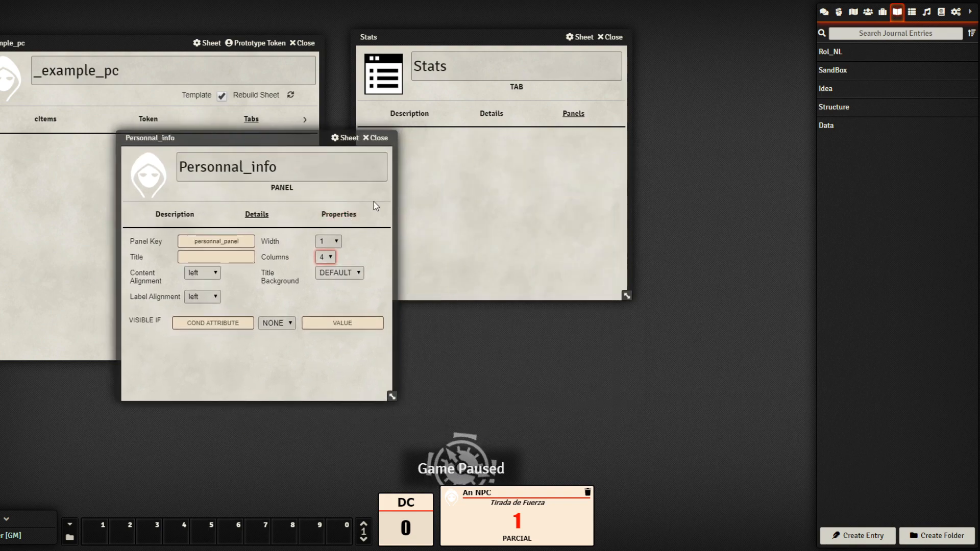
{"action": "left_click", "coordinate": [340, 215]}
{"action": "left_click_drag", "start_coordinate": [285, 141], "coordinate": [521, 151]}
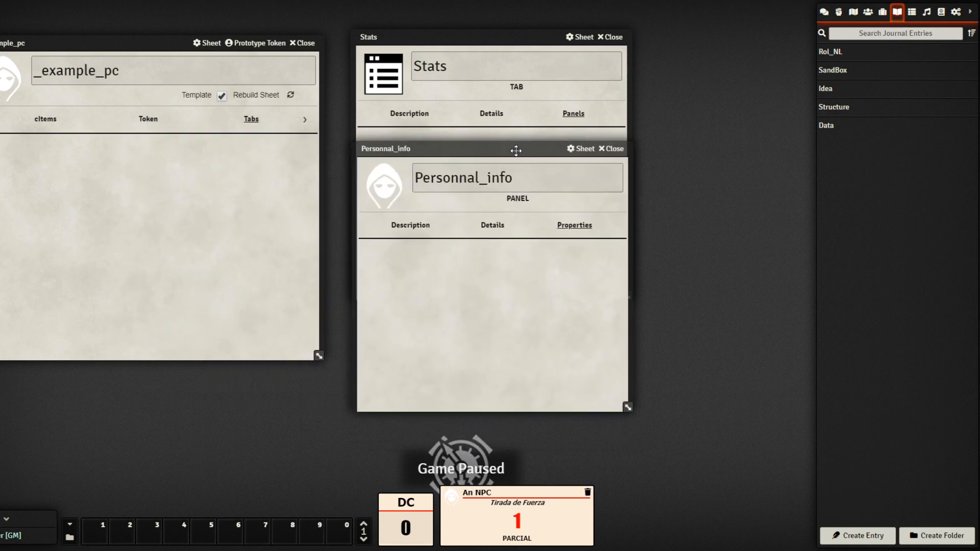
Give the Personnal_info panel the sh_panel_icon image
{"action": "left_click", "coordinate": [384, 179]}
{"action": "left_click", "coordinate": [583, 162]}
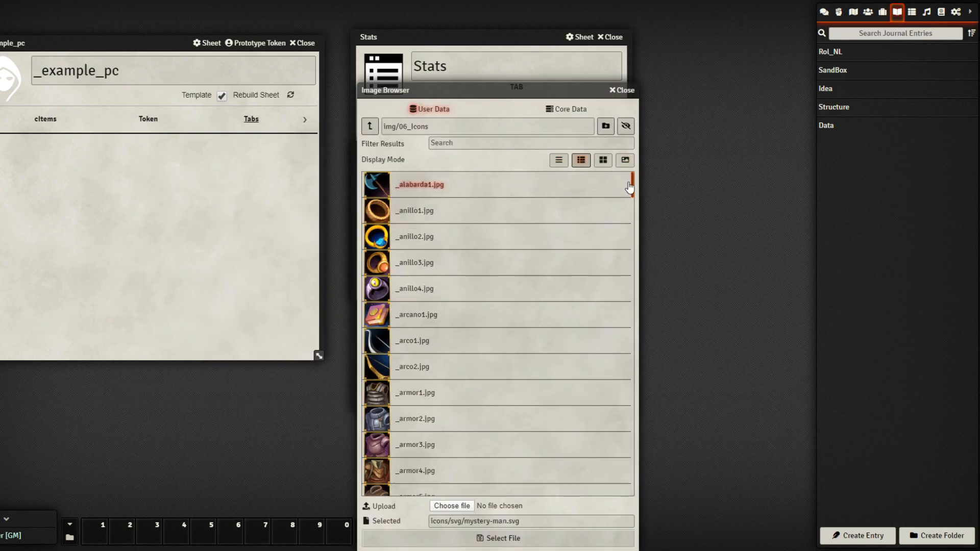
{"action": "scroll", "coordinate": [627, 334], "scroll_direction": "down", "scroll_amount": 15}
{"action": "scroll", "coordinate": [617, 460], "scroll_direction": "down", "scroll_amount": 8}
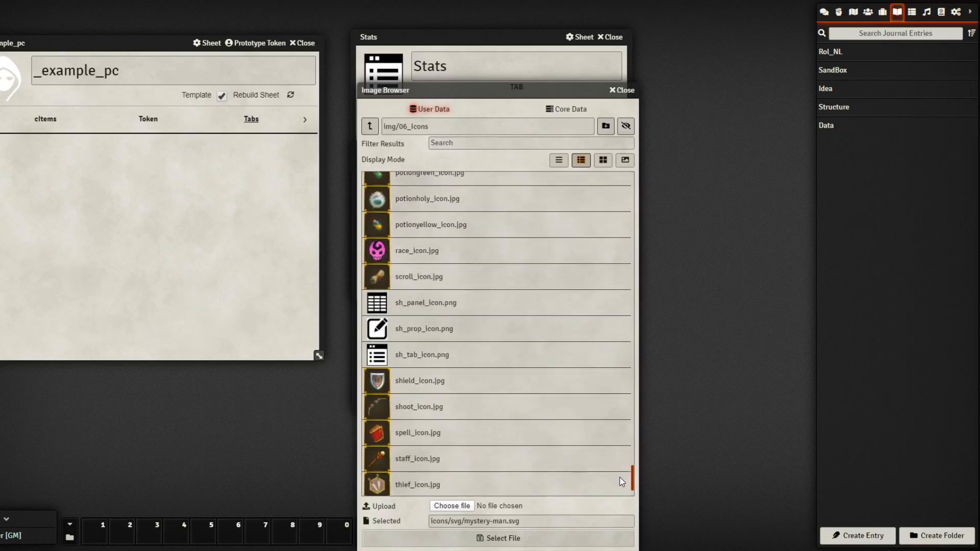
{"action": "left_click", "coordinate": [439, 288]}
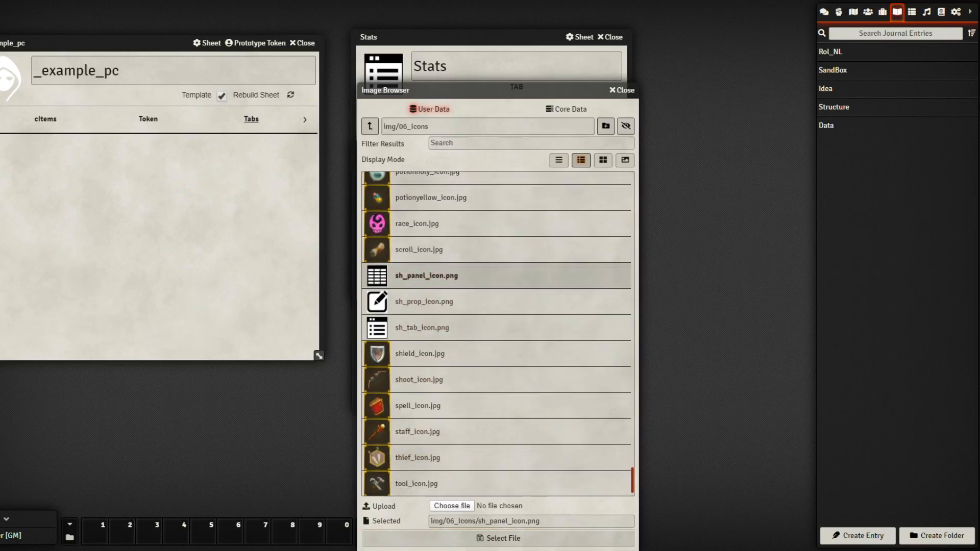
{"action": "double_click", "coordinate": [439, 288]}
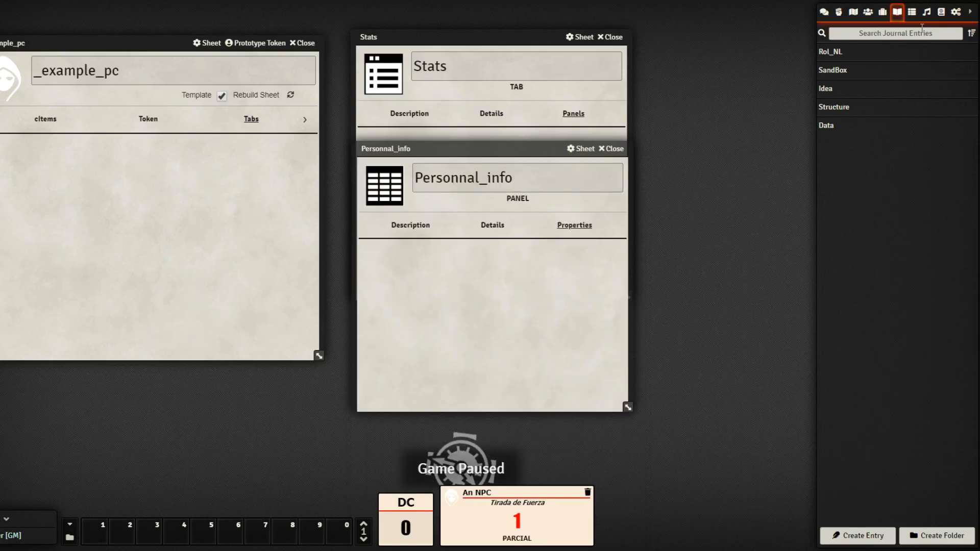
Create a new property item named Level in the Properties folder
{"action": "left_click", "coordinate": [883, 11]}
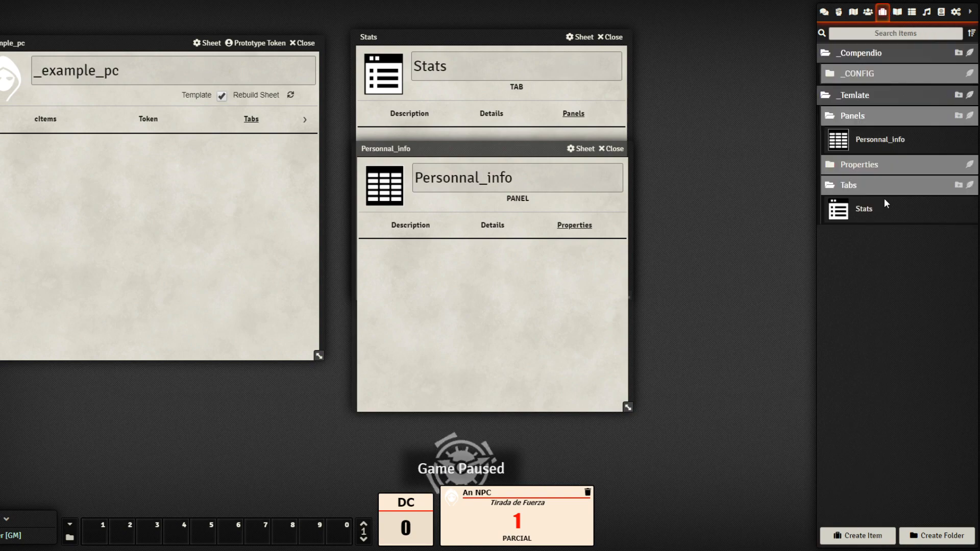
{"action": "left_click", "coordinate": [970, 164]}
{"action": "left_click_drag", "start_coordinate": [490, 239], "coordinate": [703, 237]}
{"action": "left_click", "coordinate": [703, 261]}
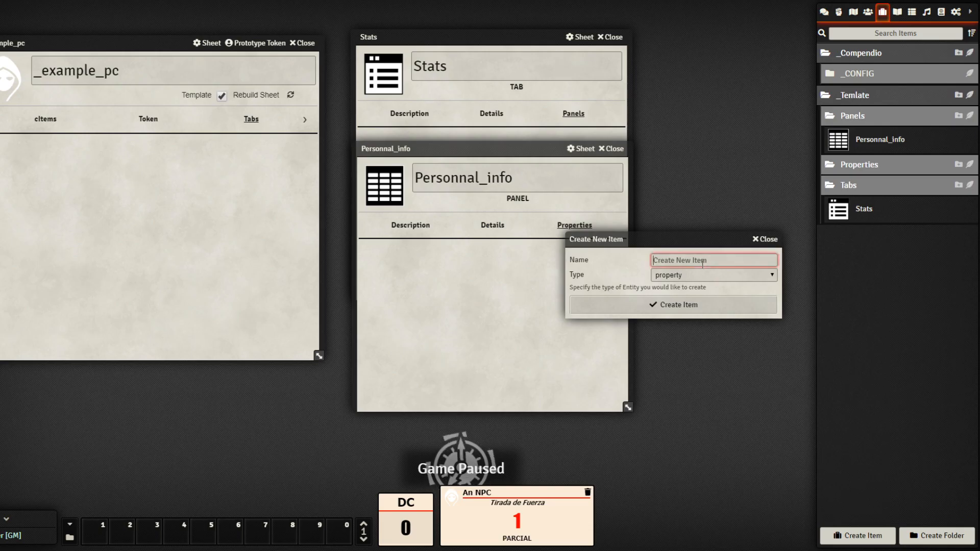
{"action": "type", "text": "Level"}
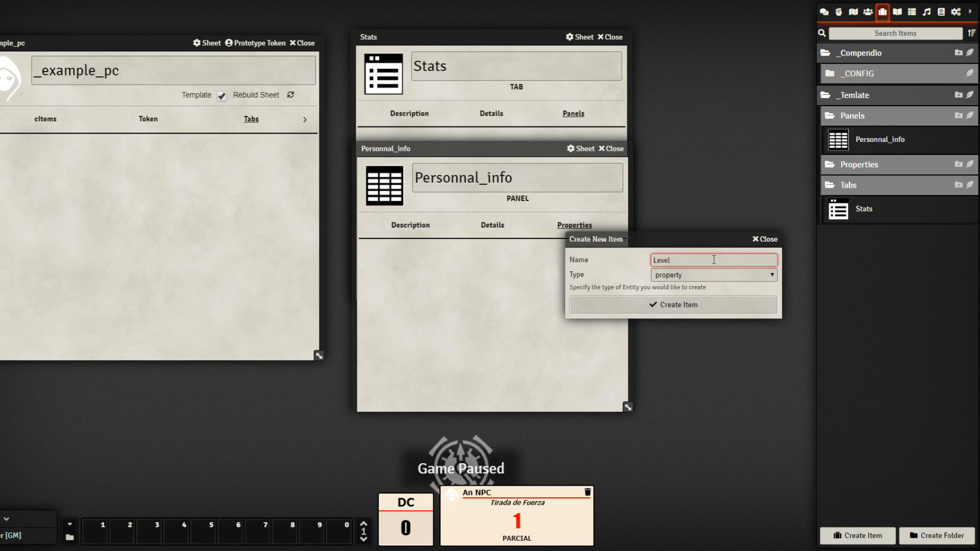
{"action": "left_click", "coordinate": [705, 305]}
Give Level the key LV and the simplenumeric data type
{"action": "left_click_drag", "start_coordinate": [476, 148], "coordinate": [708, 170]}
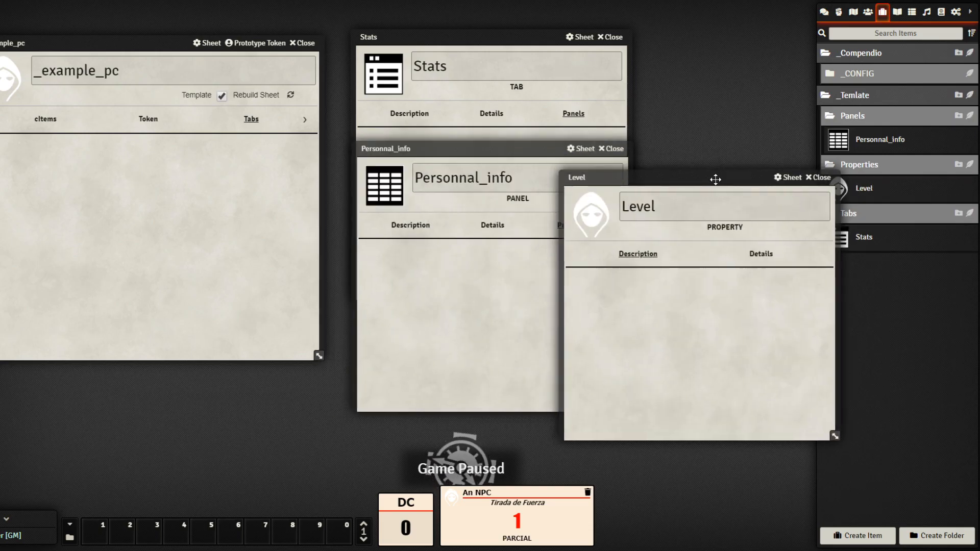
{"action": "left_click", "coordinate": [755, 247]}
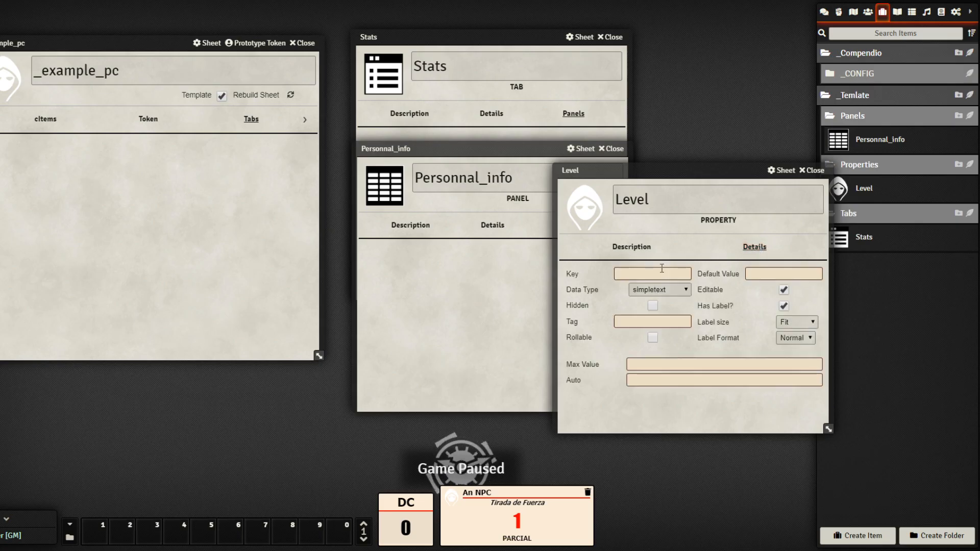
{"action": "left_click", "coordinate": [662, 270]}
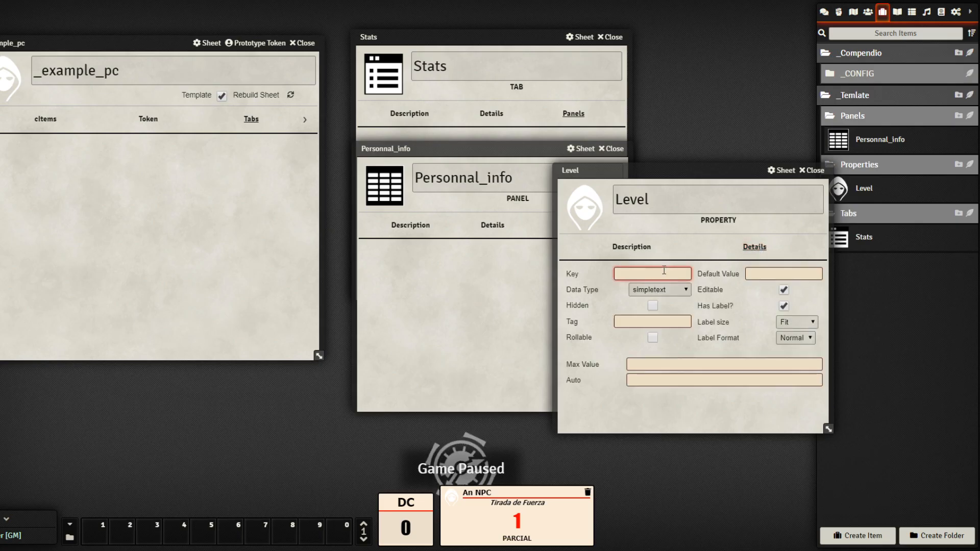
{"action": "left_click", "coordinate": [611, 303]}
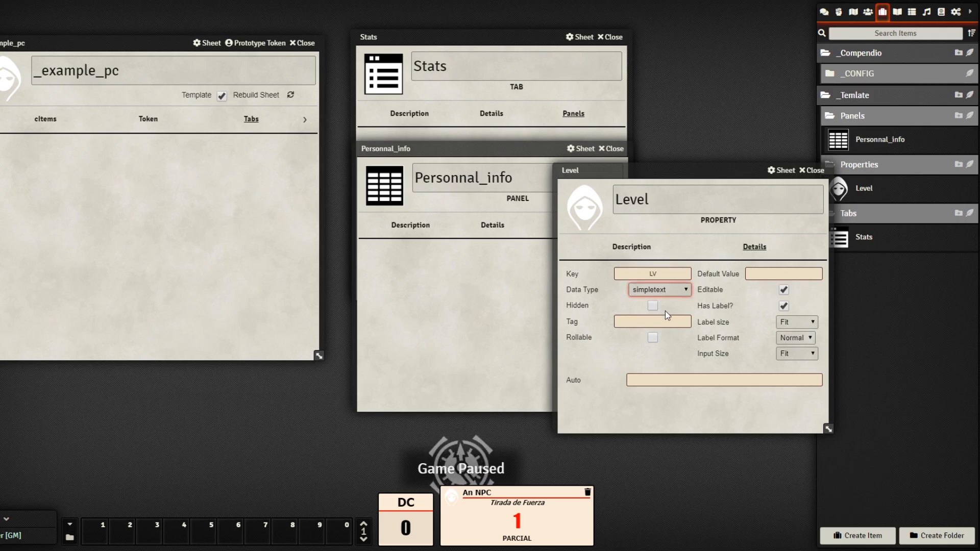
{"action": "left_click", "coordinate": [666, 311]}
Set Level's tag to Level and default value 1, non-editable, and close its sheet
{"action": "left_click", "coordinate": [653, 321]}
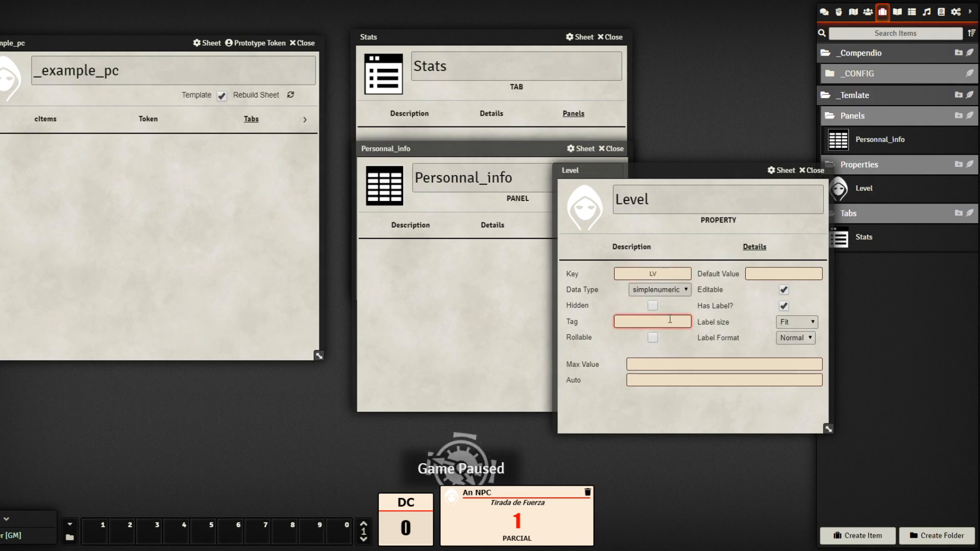
{"action": "type", "text": "Level"}
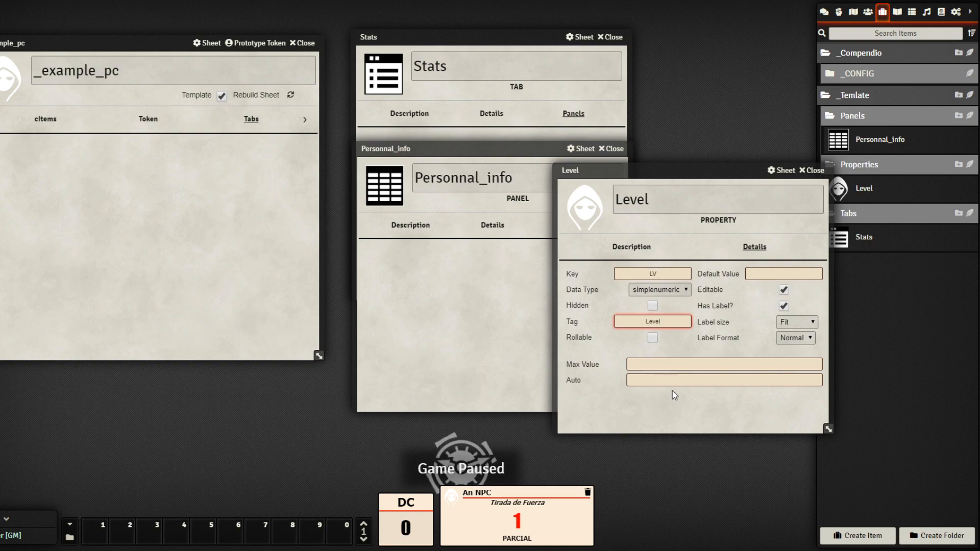
{"action": "left_click", "coordinate": [674, 362]}
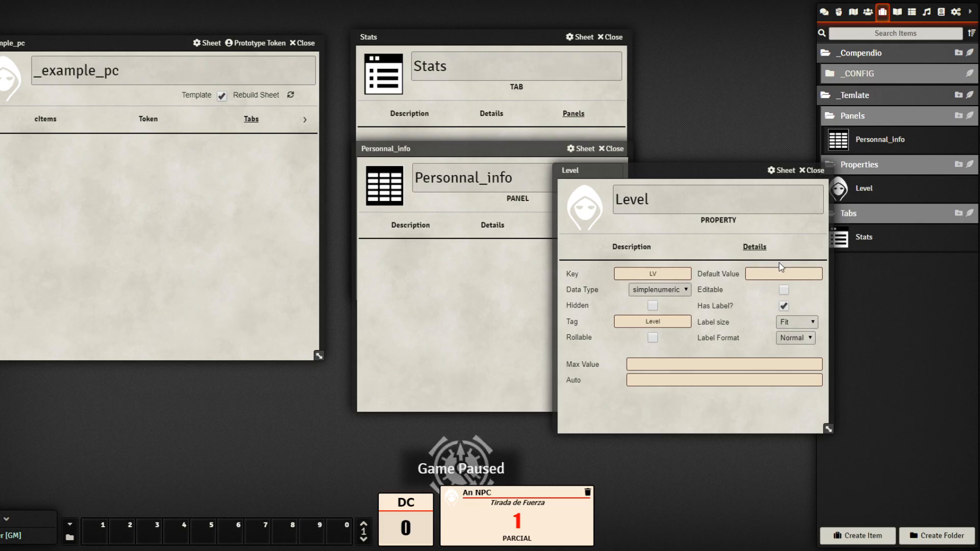
{"action": "left_click", "coordinate": [796, 272]}
{"action": "type", "text": "1"}
{"action": "left_click", "coordinate": [767, 421]}
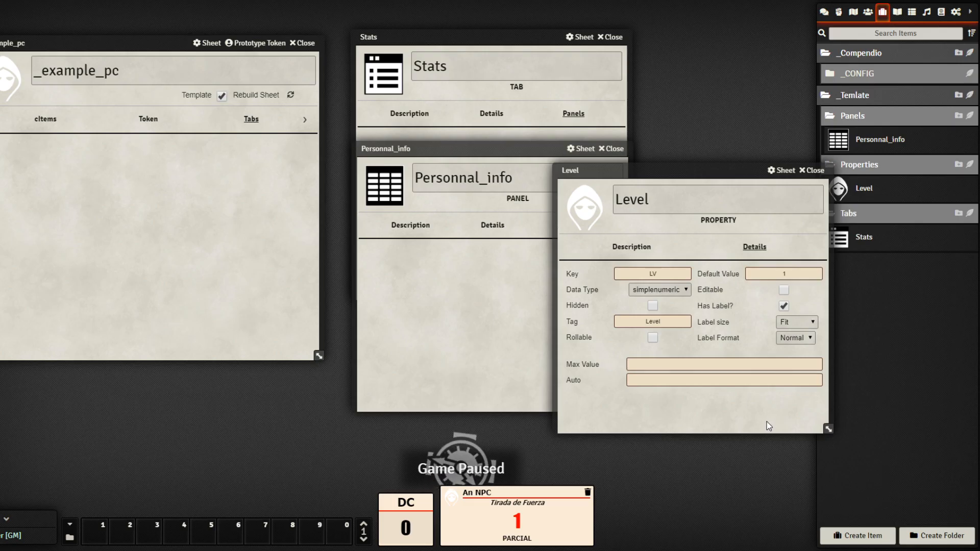
{"action": "left_click", "coordinate": [812, 170]}
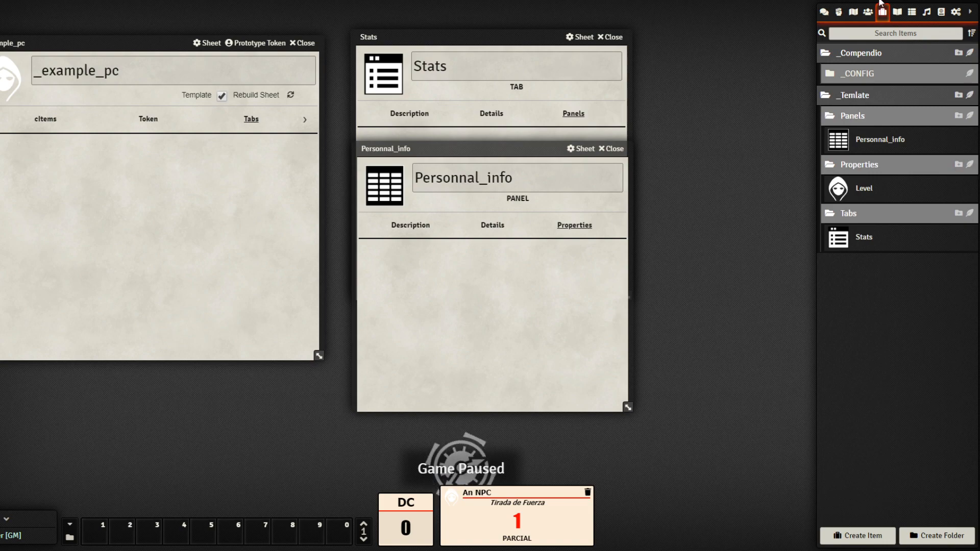
{"action": "left_click", "coordinate": [897, 11]}
Reopen the Basic_Sheet.png Structure layout as a smaller, higher window, back on Items
{"action": "left_click", "coordinate": [841, 109]}
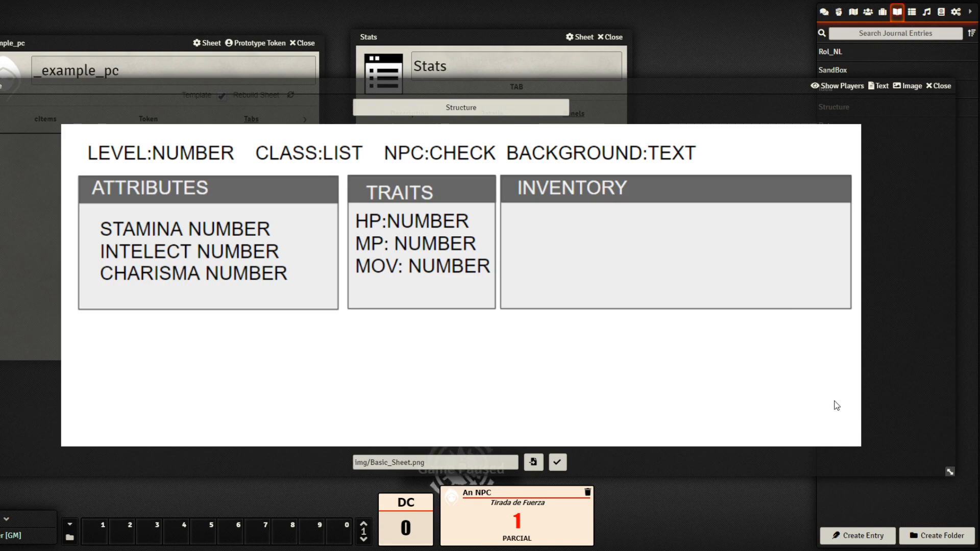
{"action": "left_click_drag", "start_coordinate": [950, 472], "coordinate": [695, 331]}
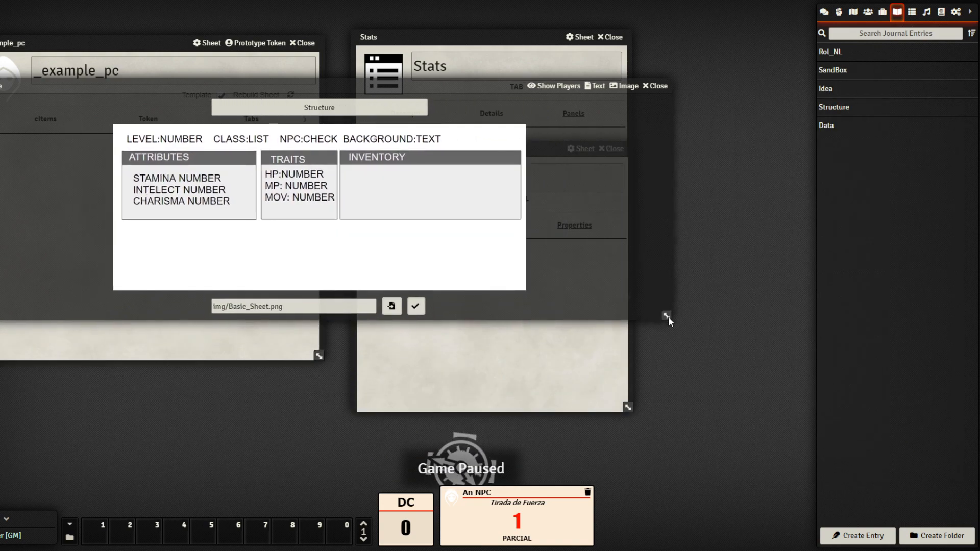
{"action": "left_click_drag", "start_coordinate": [464, 83], "coordinate": [493, 51]}
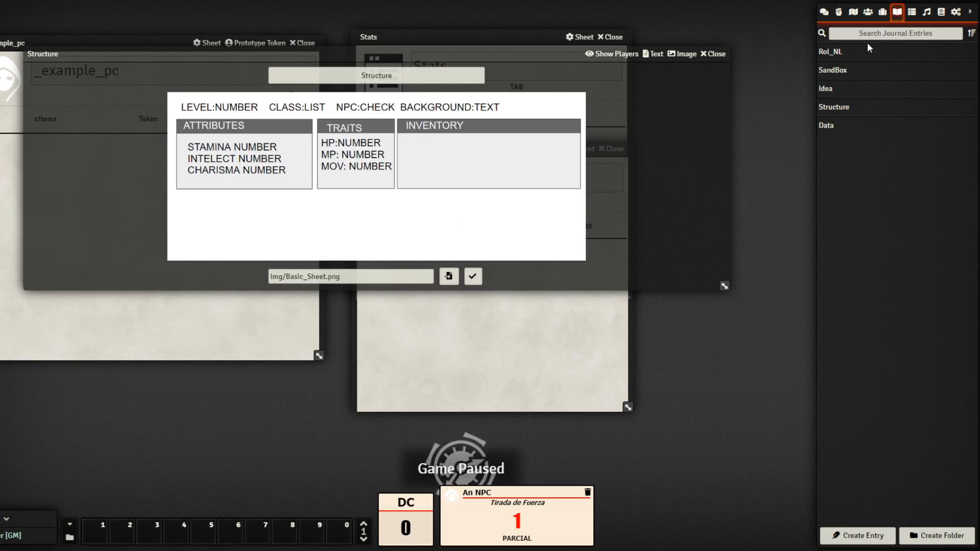
{"action": "left_click", "coordinate": [883, 11]}
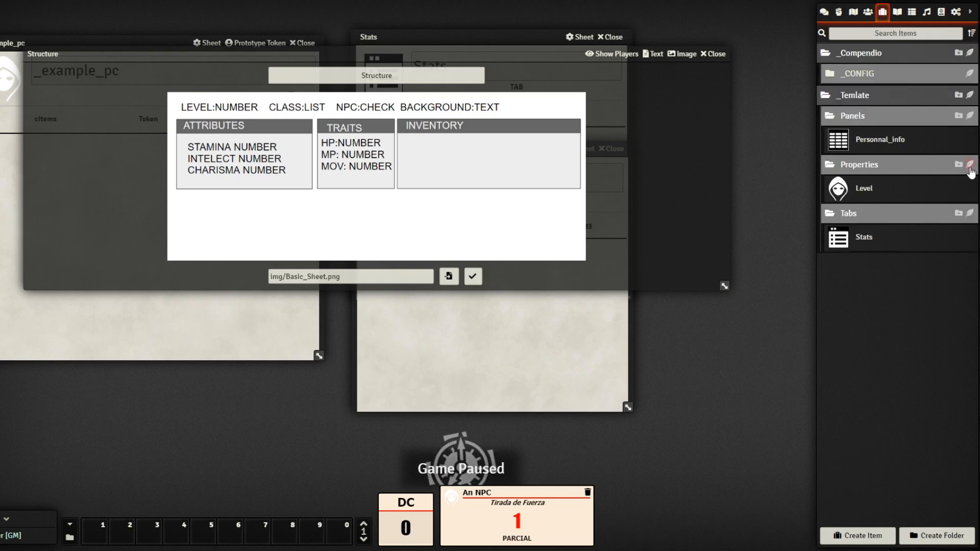
Create a Class property in the Properties folder and show its details
{"action": "left_click", "coordinate": [969, 164]}
{"action": "left_click", "coordinate": [485, 263]}
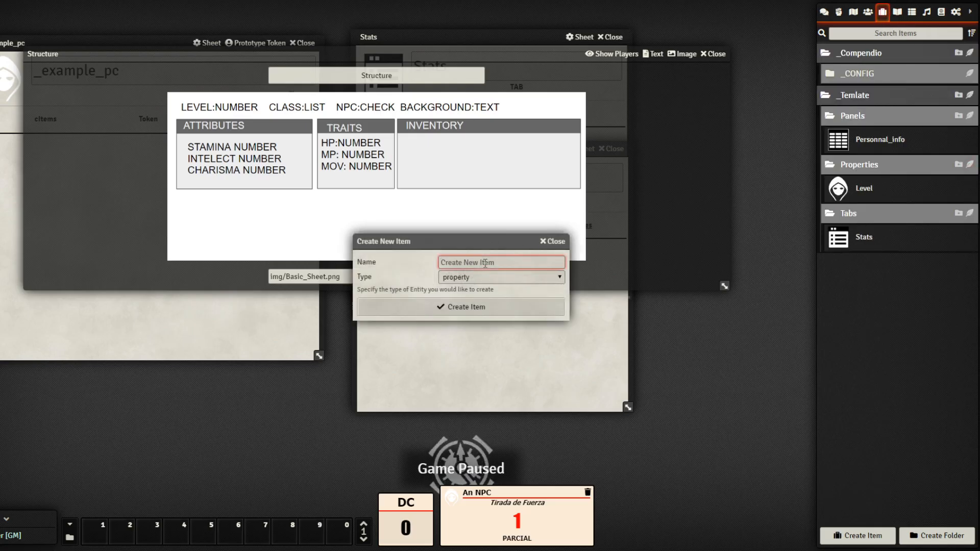
{"action": "type", "text": "Class"}
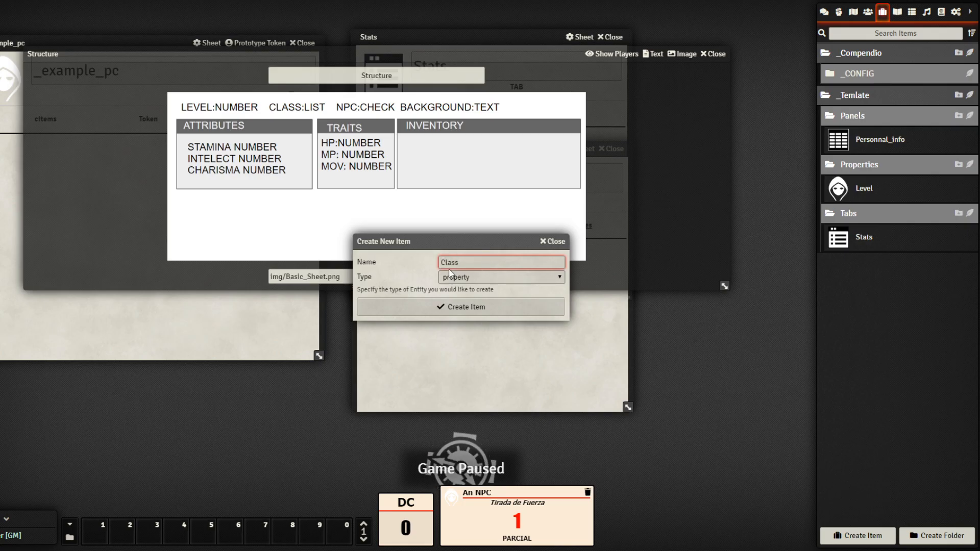
{"action": "left_click", "coordinate": [462, 307]}
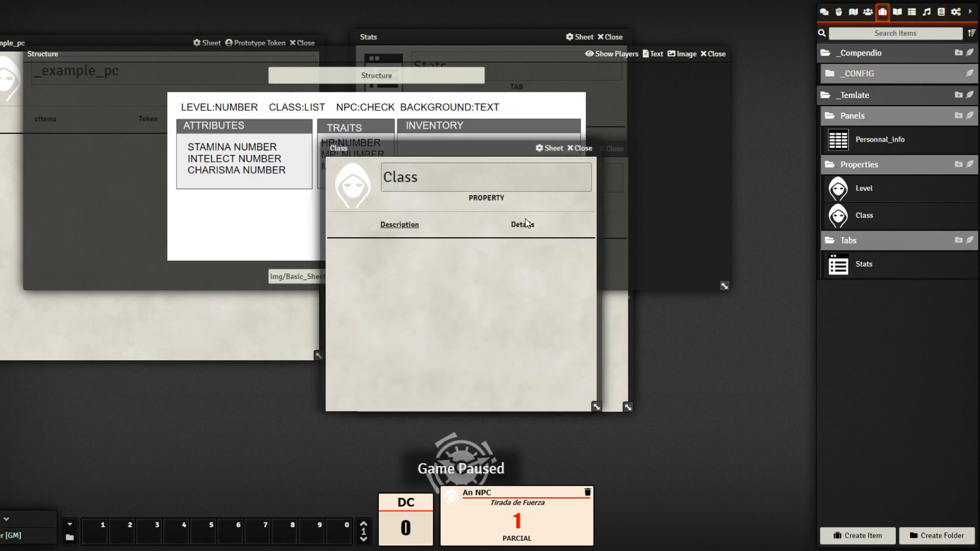
{"action": "left_click", "coordinate": [525, 224]}
{"action": "left_click_drag", "start_coordinate": [506, 150], "coordinate": [637, 177]}
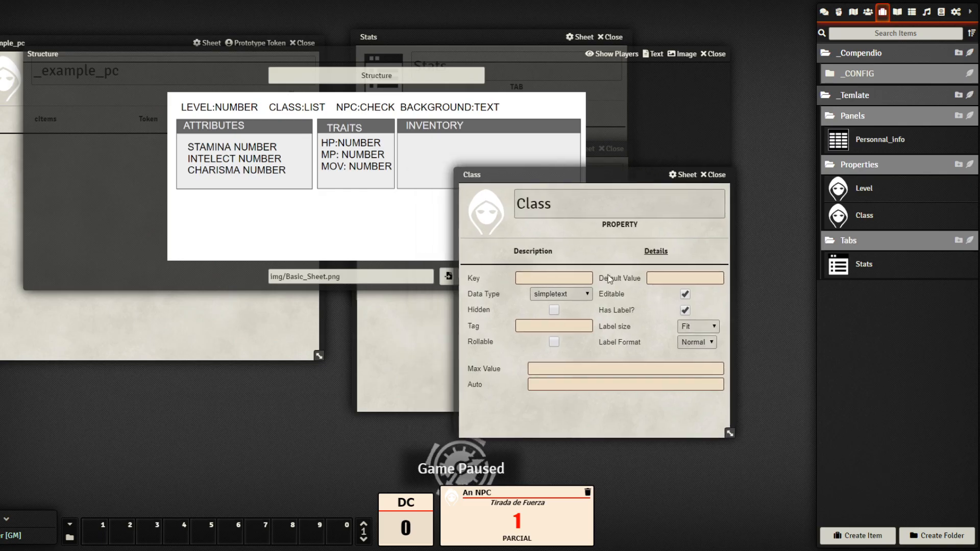
Give Class the key class and the tag Class
{"action": "left_click", "coordinate": [572, 279]}
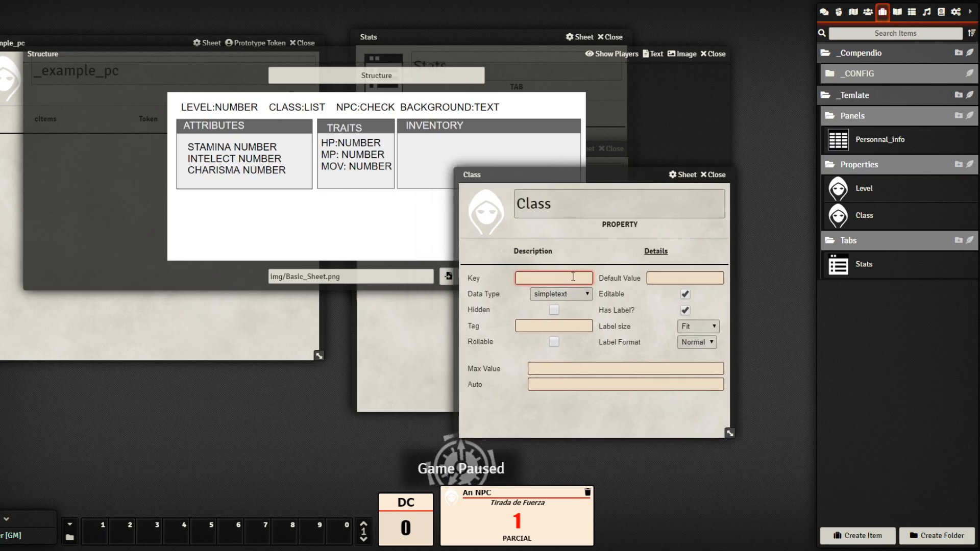
{"action": "type", "text": "class"}
{"action": "left_click", "coordinate": [565, 325]}
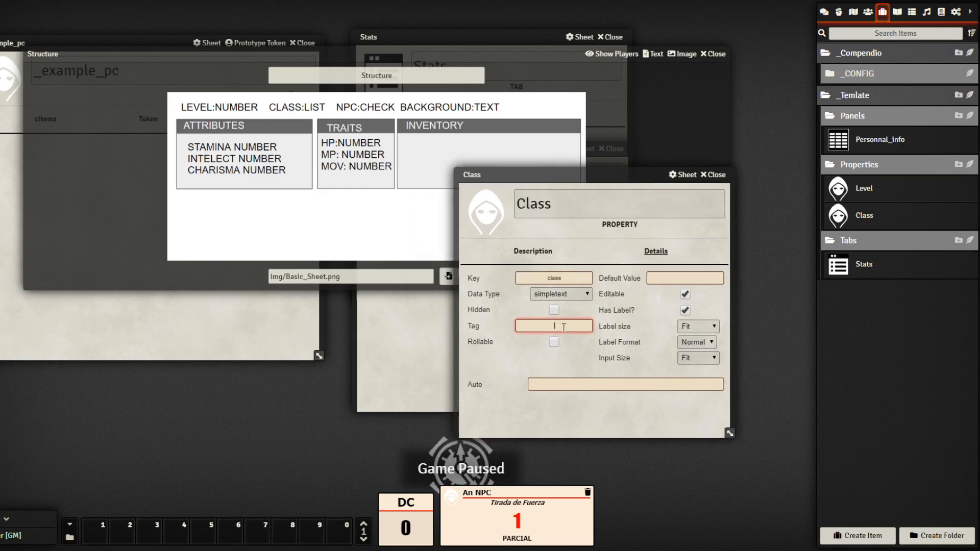
{"action": "type", "text": "Class"}
{"action": "left_click", "coordinate": [522, 361]}
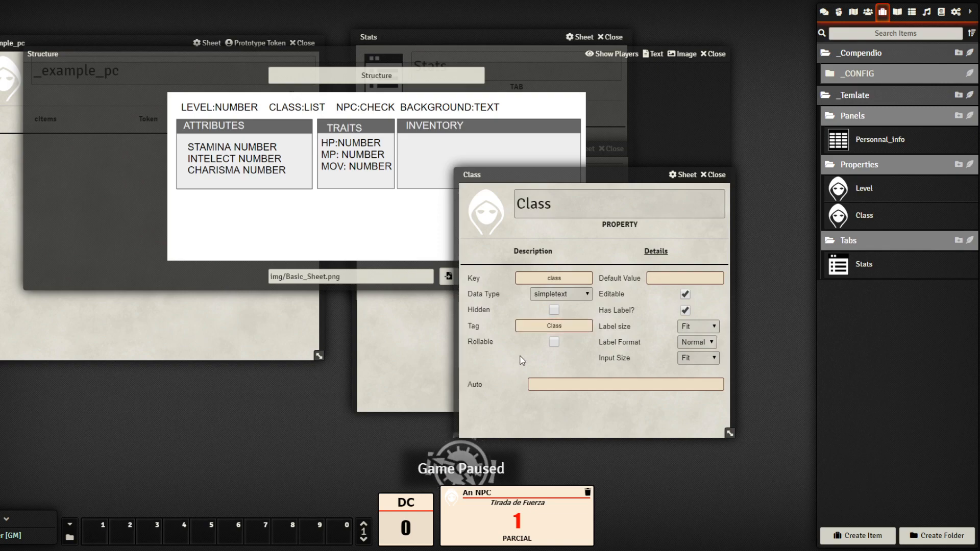
Make Class a non-editable list with options Warrior,Mage,Rogue, and close its sheet
{"action": "left_click", "coordinate": [580, 295]}
{"action": "left_click", "coordinate": [549, 347]}
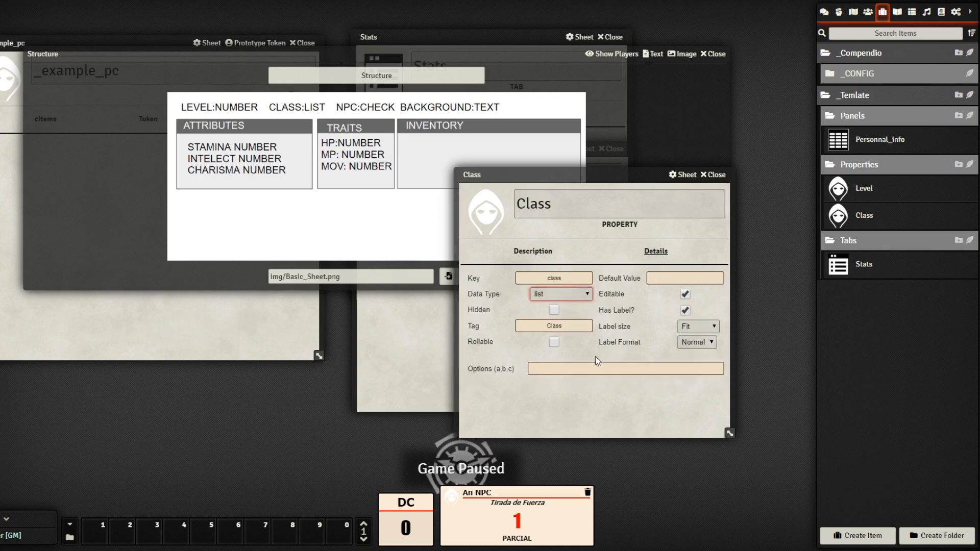
{"action": "left_click", "coordinate": [609, 366]}
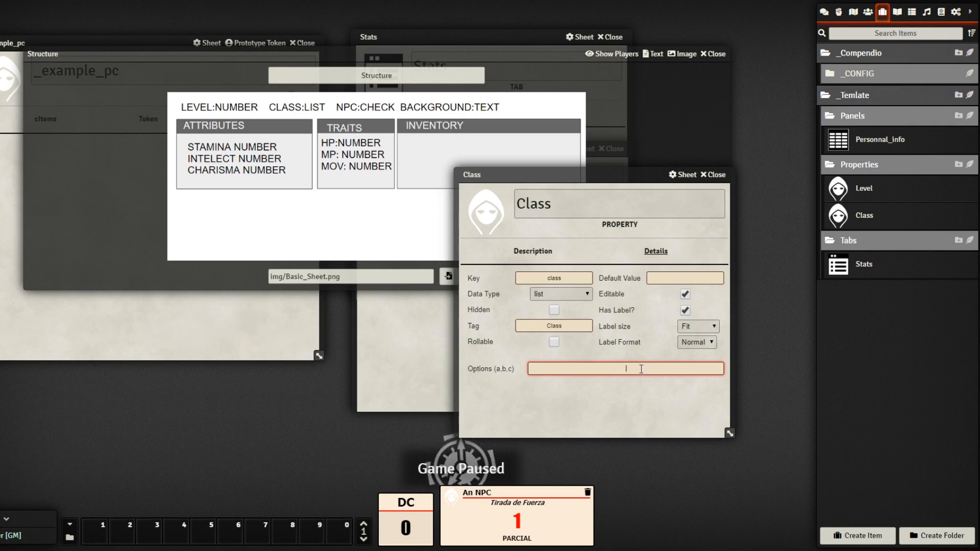
{"action": "type", "text": "Wa"}
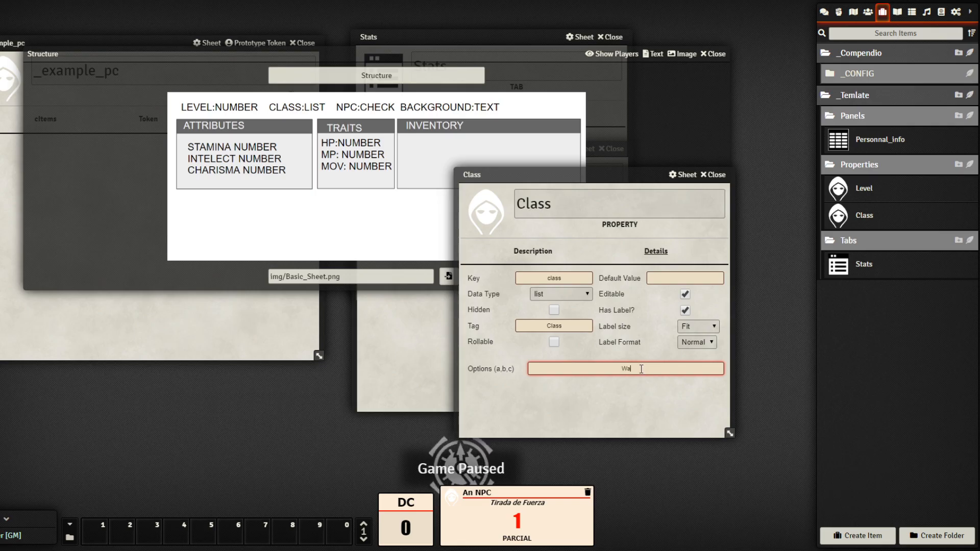
{"action": "type", "text": "rrior,"}
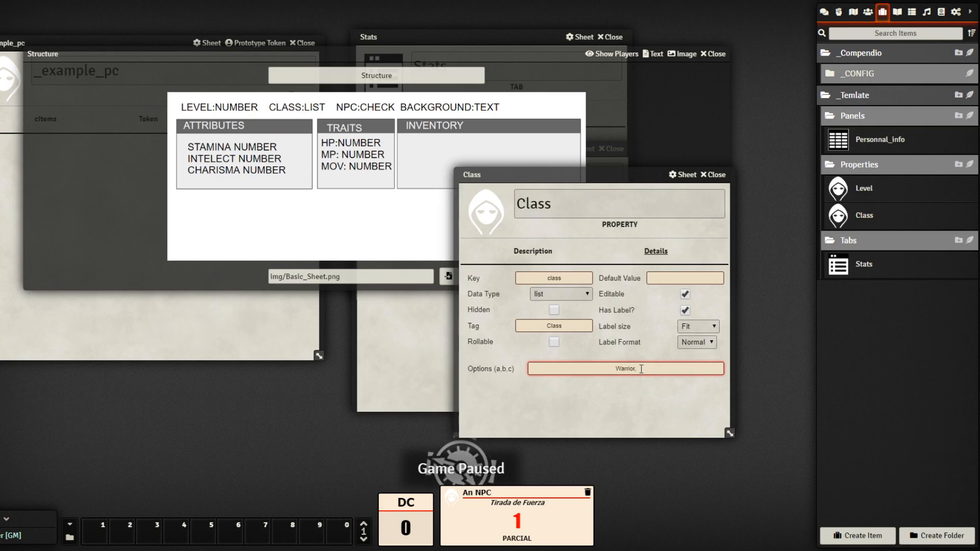
{"action": "type", "text": "Mage"}
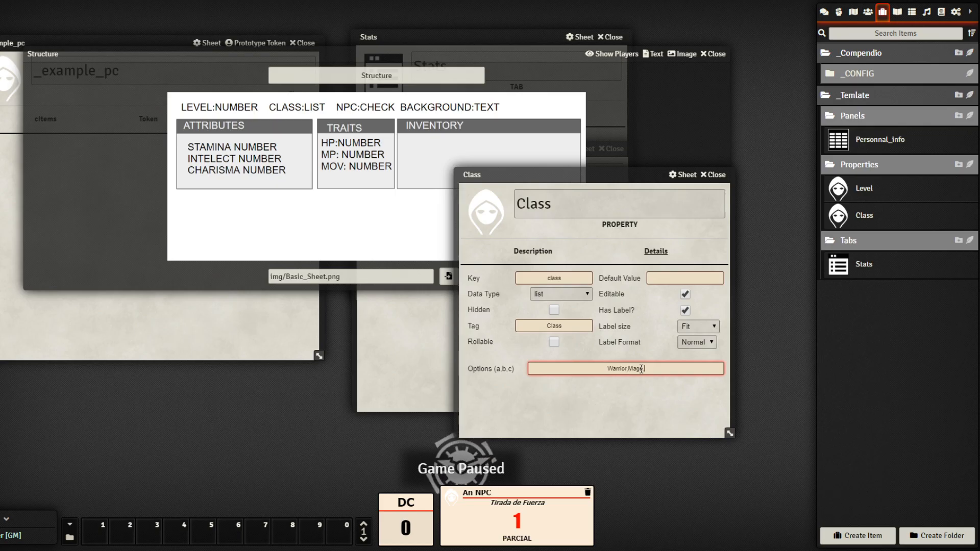
{"action": "type", "text": ",Rogue"}
{"action": "left_click", "coordinate": [643, 398]}
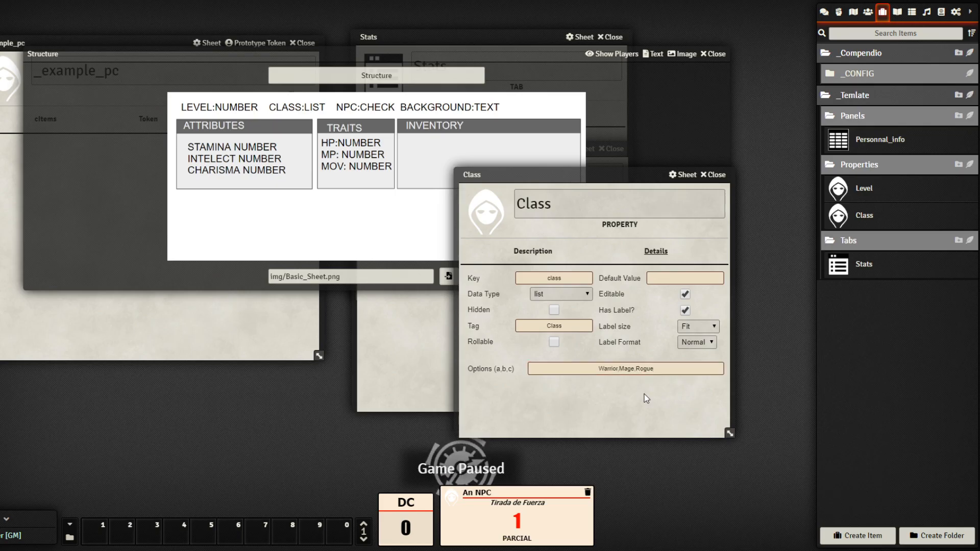
{"action": "left_click", "coordinate": [686, 295]}
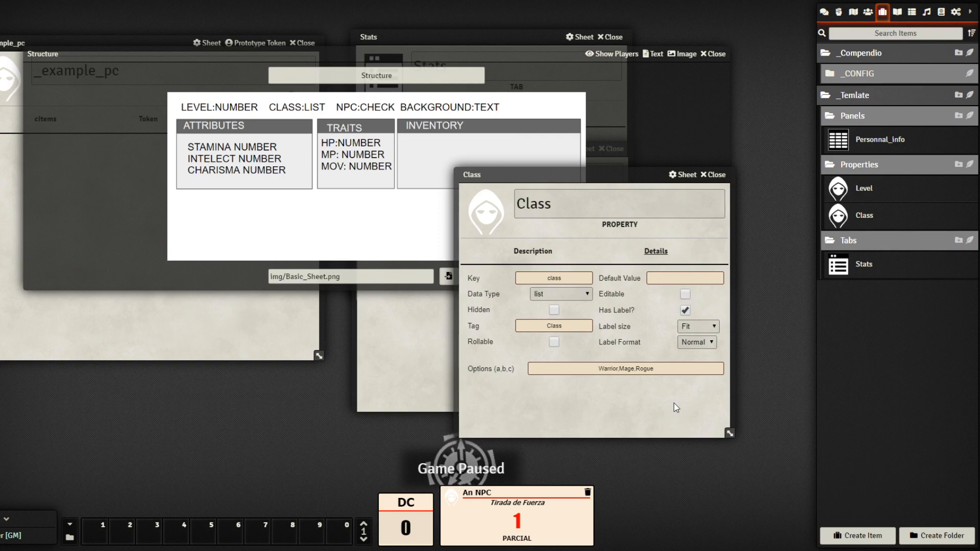
{"action": "left_click", "coordinate": [717, 176]}
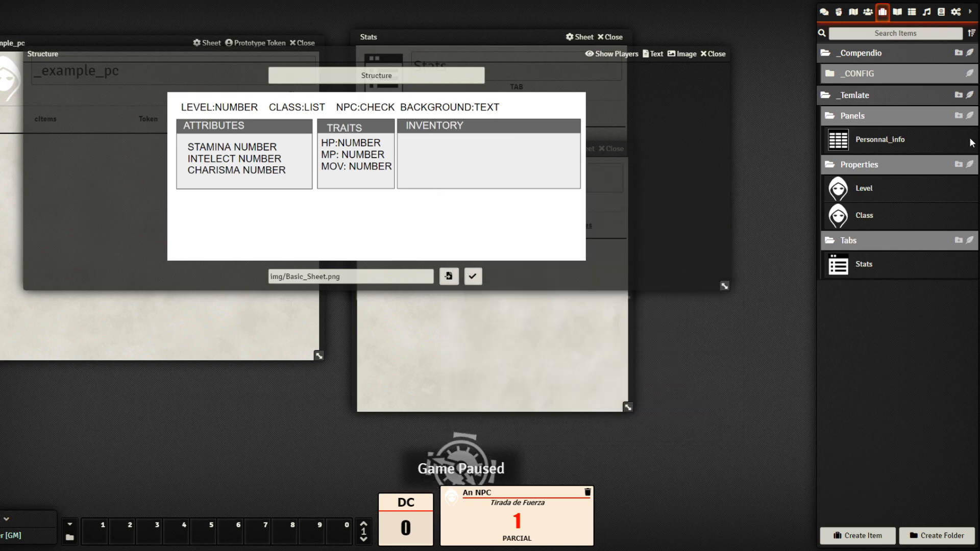
Create an NPC property in the Properties folder and show its details
{"action": "left_click", "coordinate": [970, 165]}
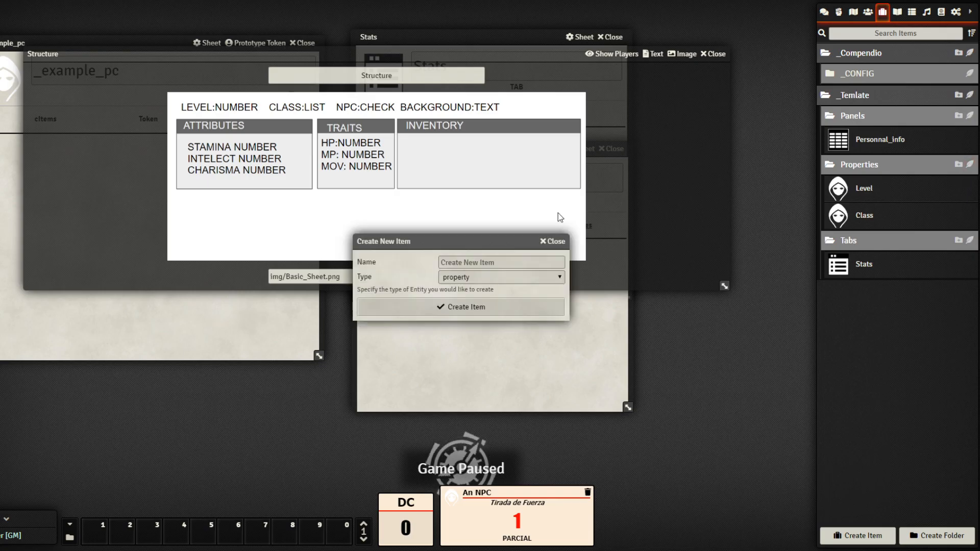
{"action": "left_click", "coordinate": [503, 259]}
{"action": "type", "text": "NPC"}
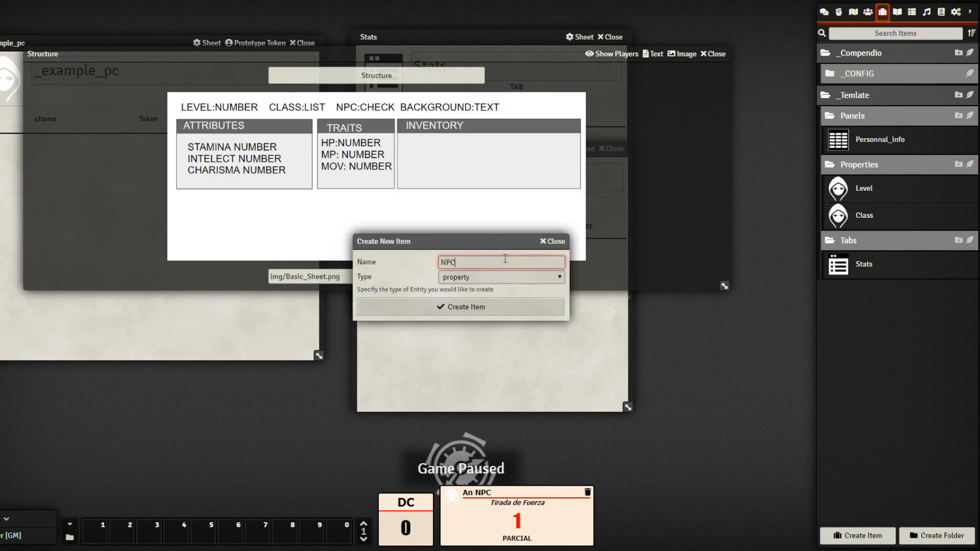
{"action": "left_click", "coordinate": [486, 309]}
{"action": "left_click_drag", "start_coordinate": [431, 148], "coordinate": [619, 222]}
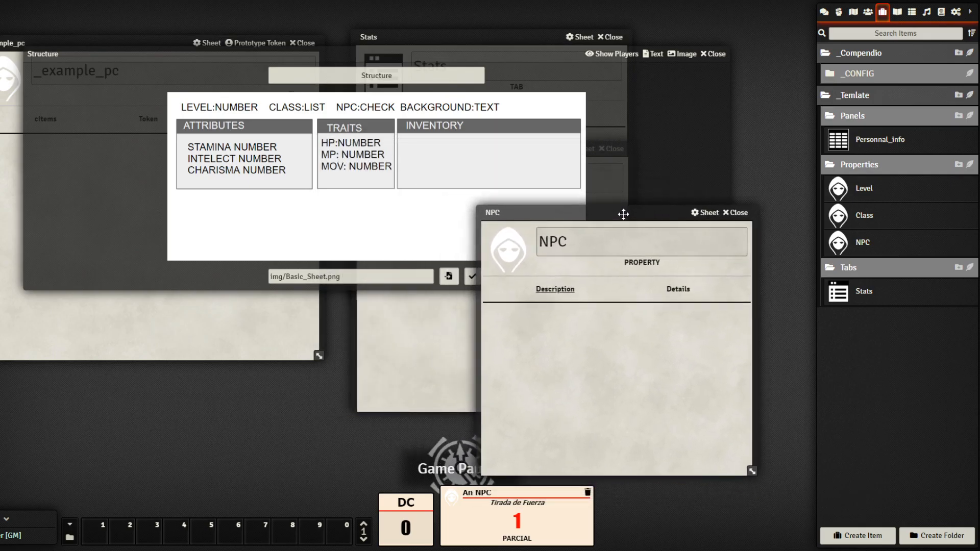
{"action": "left_click", "coordinate": [680, 289]}
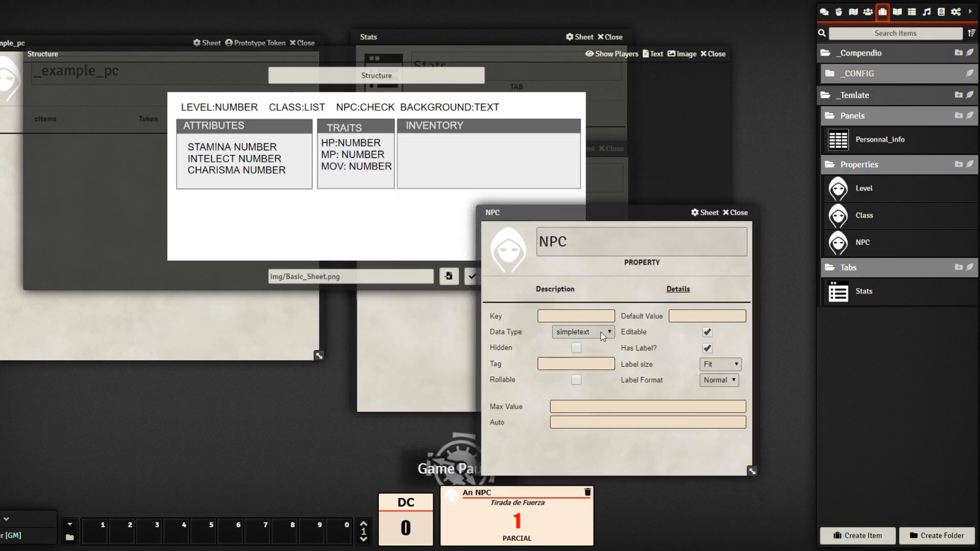
Make NPC a non-editable checkbox with key npc and tag NPC, and close it
{"action": "left_click", "coordinate": [596, 317]}
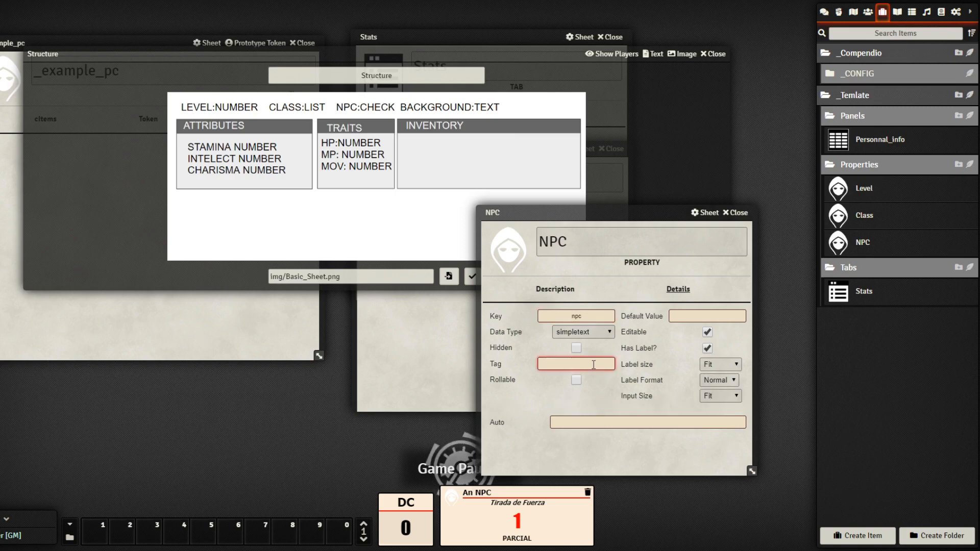
{"action": "left_click", "coordinate": [595, 329]}
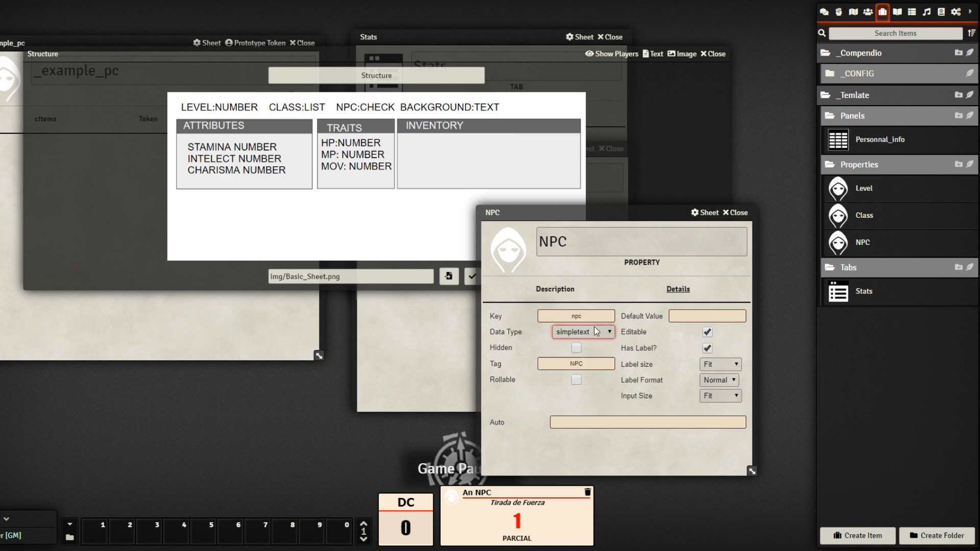
{"action": "left_click", "coordinate": [584, 364]}
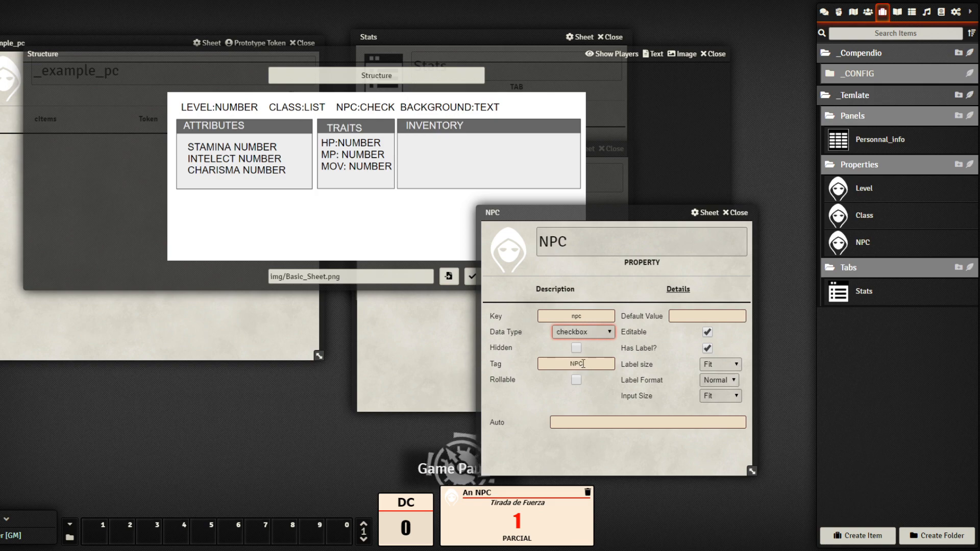
{"action": "left_click", "coordinate": [636, 431]}
{"action": "left_click", "coordinate": [708, 332]}
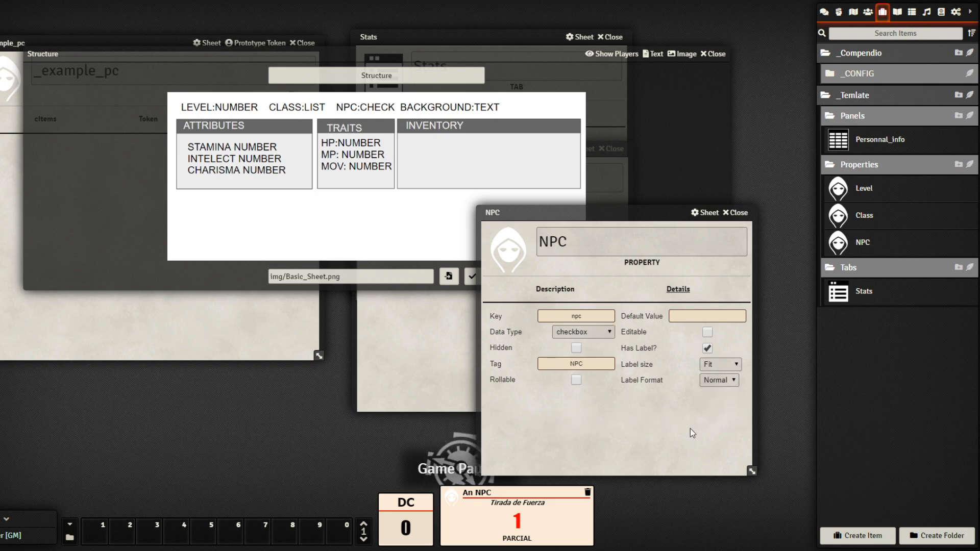
{"action": "left_click", "coordinate": [738, 213]}
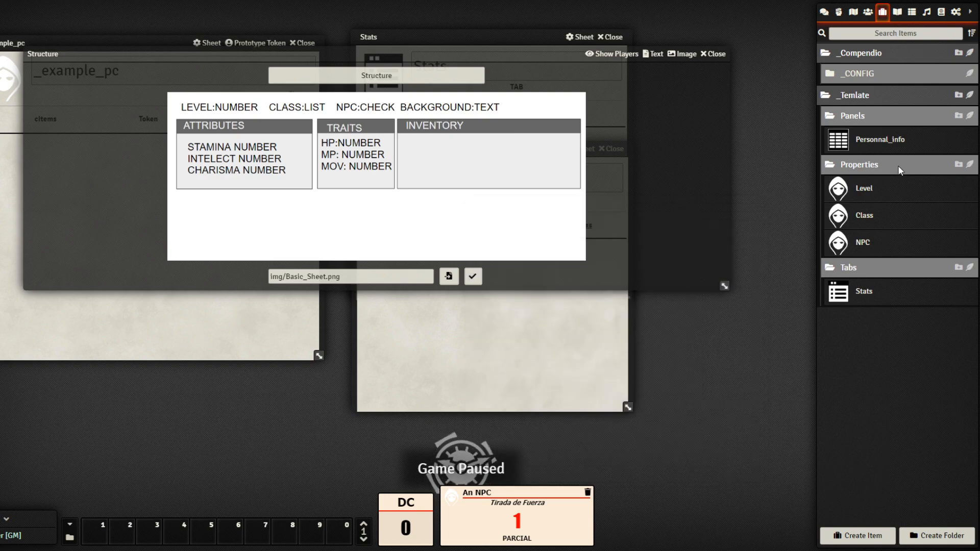
Create a Background property in the Properties folder and show its details
{"action": "left_click", "coordinate": [971, 164]}
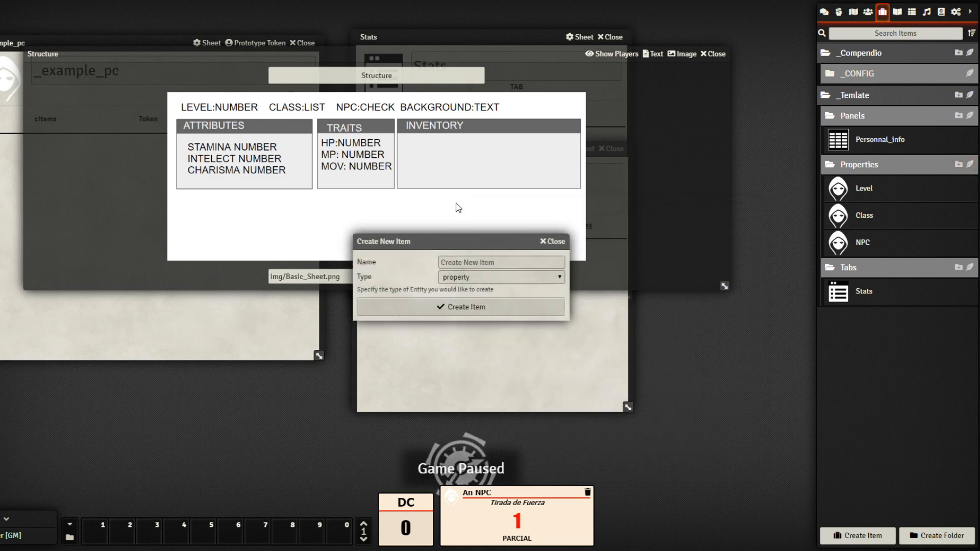
{"action": "type", "text": "Ba"}
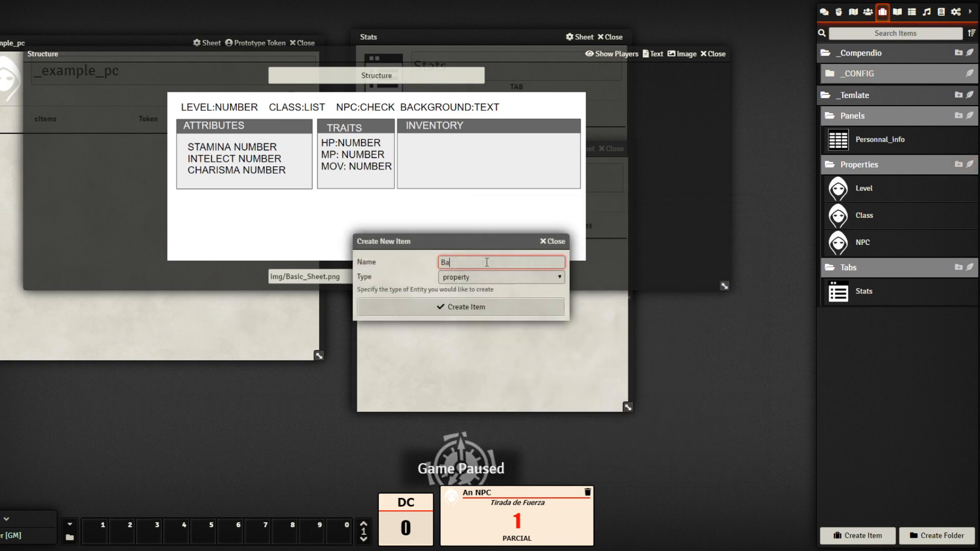
{"action": "type", "text": "ckground"}
{"action": "left_click", "coordinate": [469, 307]}
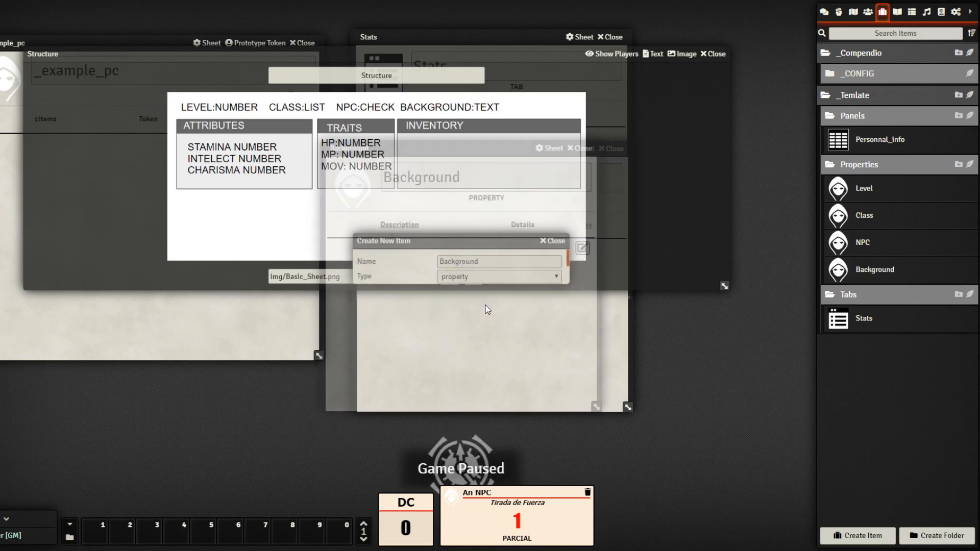
{"action": "left_click_drag", "start_coordinate": [489, 153], "coordinate": [696, 210]}
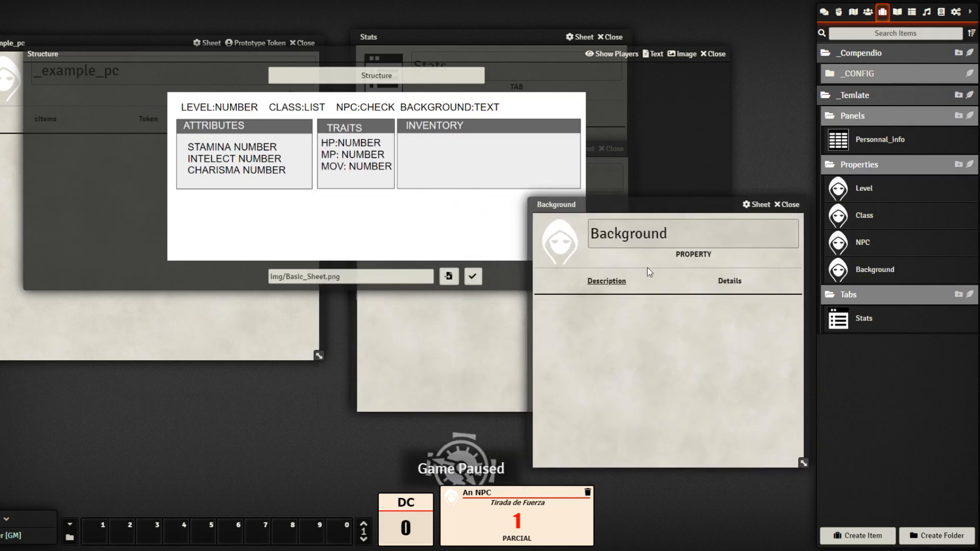
{"action": "left_click", "coordinate": [731, 282]}
Give Background the key background and the tag Background
{"action": "left_click", "coordinate": [630, 309]}
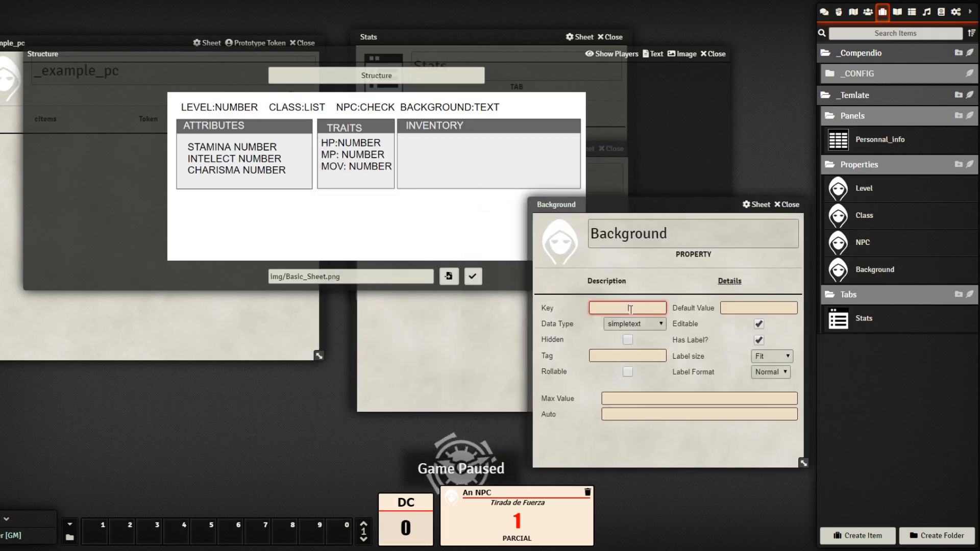
{"action": "type", "text": "background"}
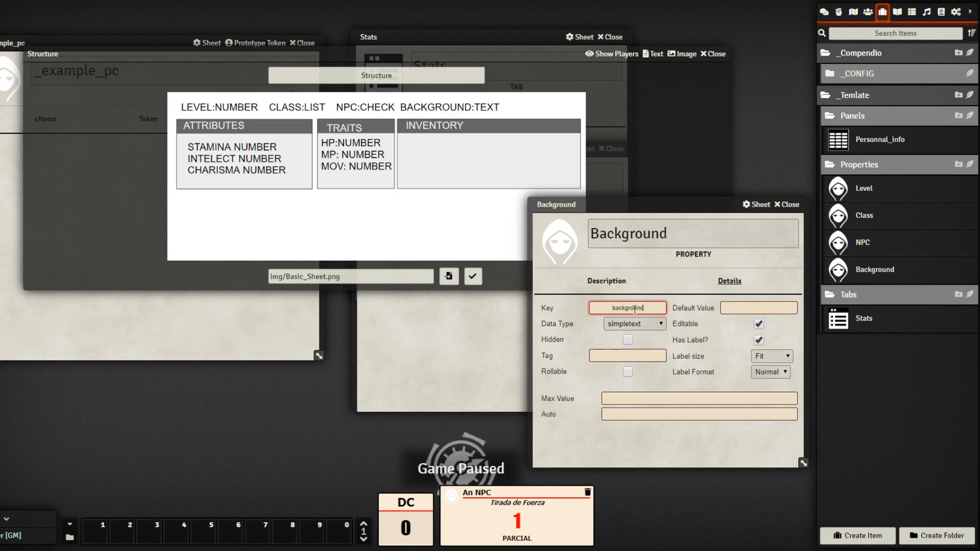
{"action": "left_click", "coordinate": [652, 357]}
{"action": "type", "text": "Back"}
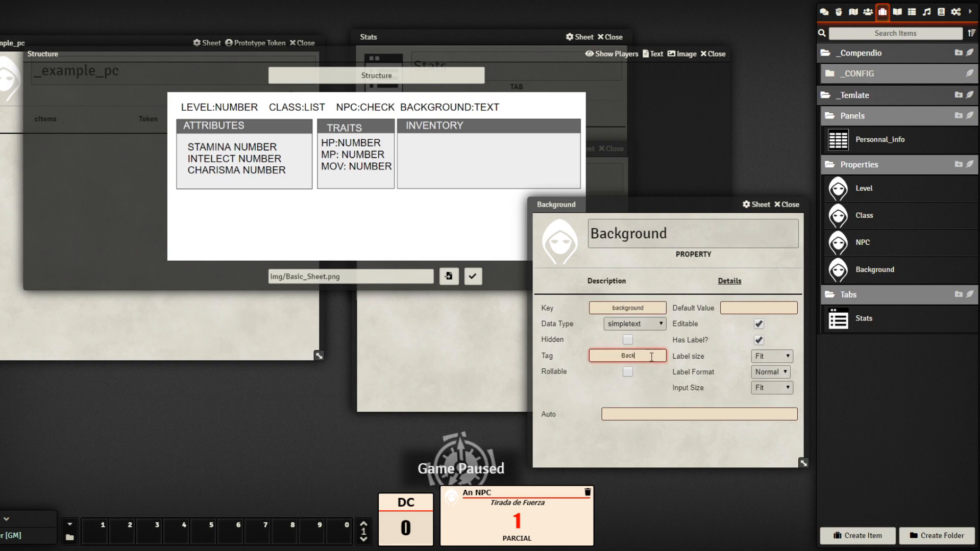
{"action": "type", "text": "ground"}
{"action": "left_click", "coordinate": [647, 439]}
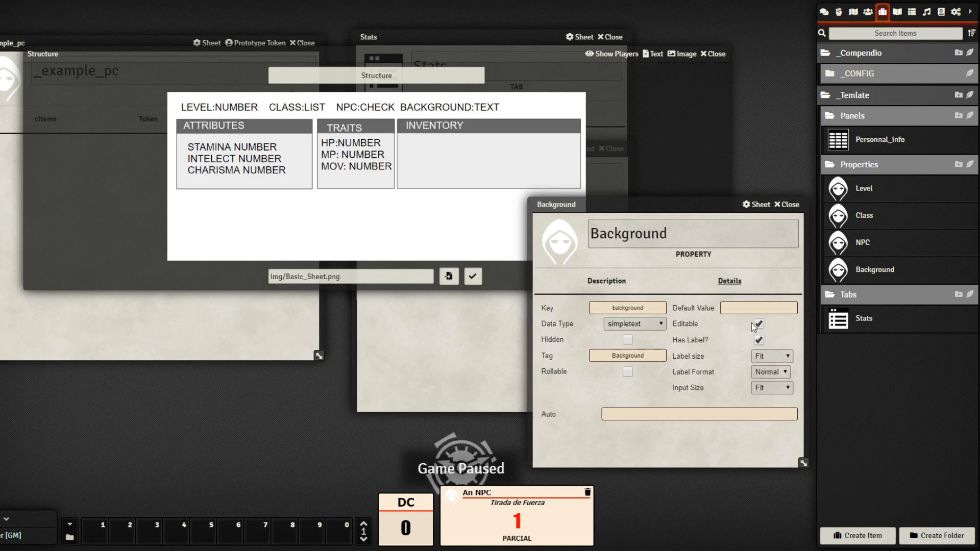
{"action": "left_click_drag", "start_coordinate": [697, 206], "coordinate": [628, 190]}
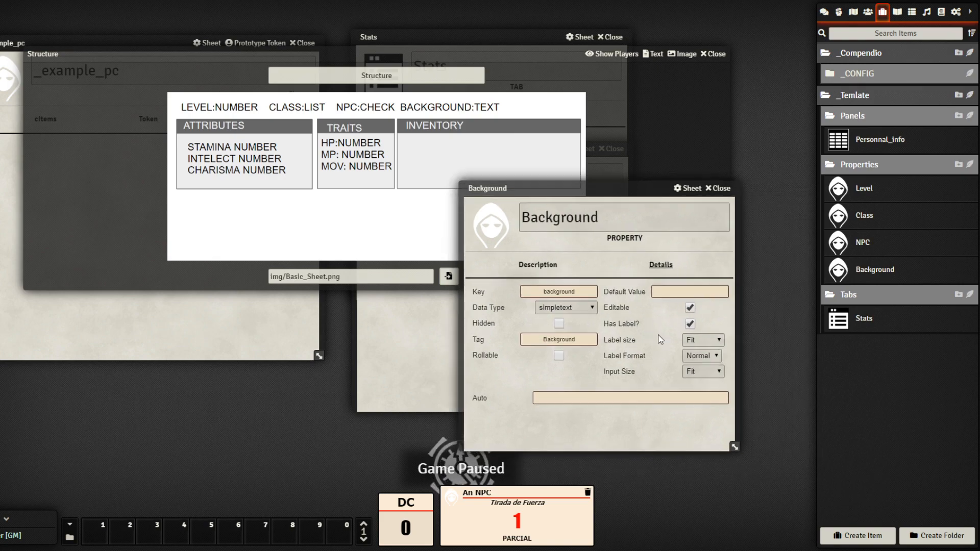
Give the Level property the sh_prop_icon.png image
{"action": "left_click", "coordinate": [721, 188]}
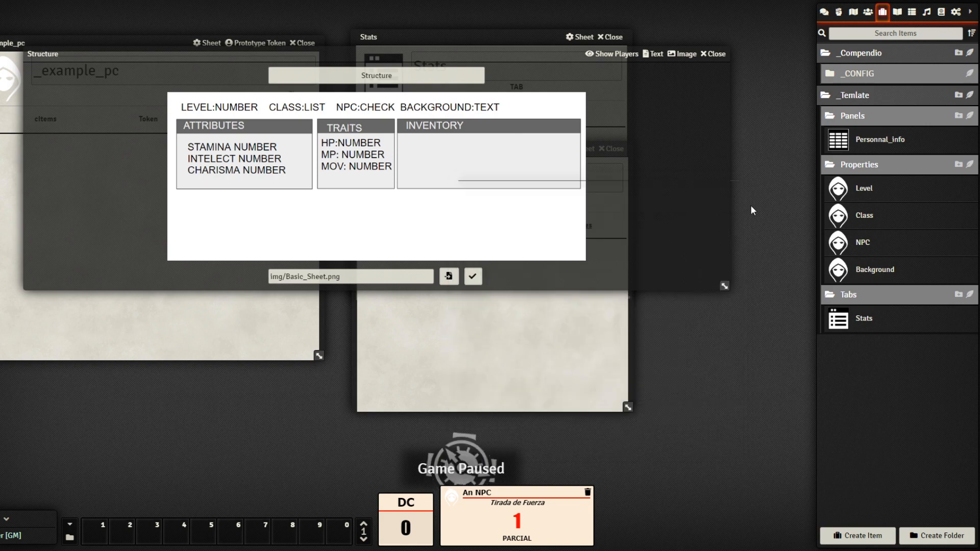
{"action": "left_click", "coordinate": [845, 190]}
{"action": "left_click", "coordinate": [592, 203]}
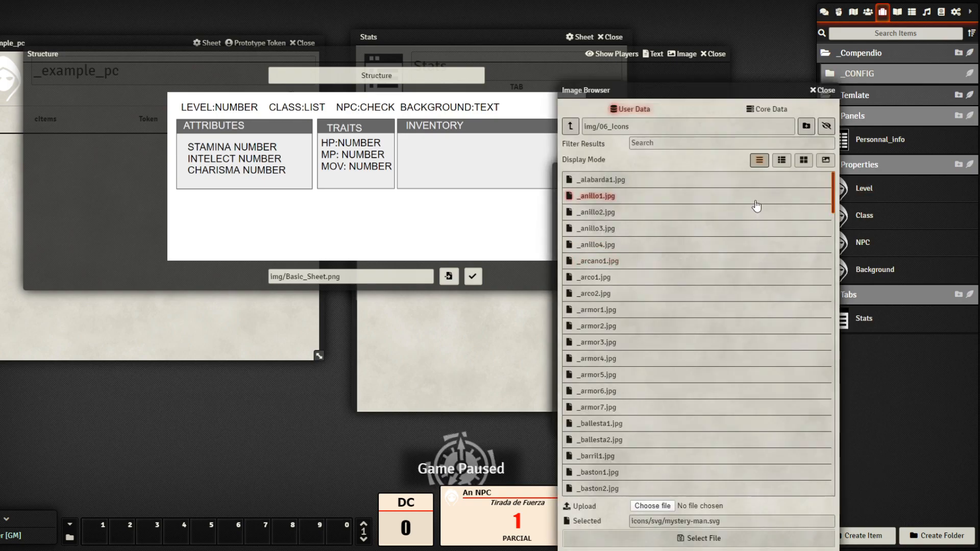
{"action": "left_click", "coordinate": [782, 160]}
{"action": "scroll", "coordinate": [816, 388], "scroll_direction": "down", "scroll_amount": 15}
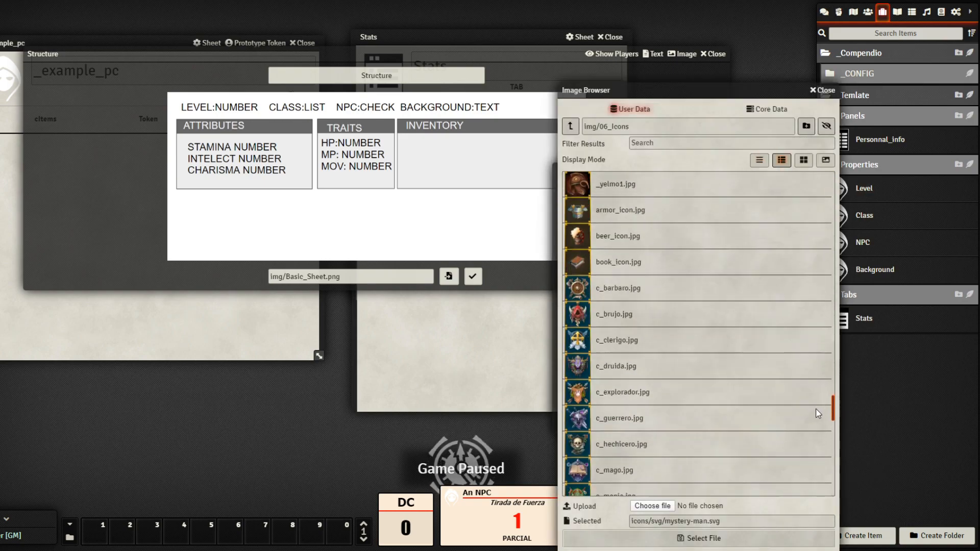
{"action": "scroll", "coordinate": [811, 439], "scroll_direction": "down", "scroll_amount": 10}
{"action": "left_click", "coordinate": [642, 278]}
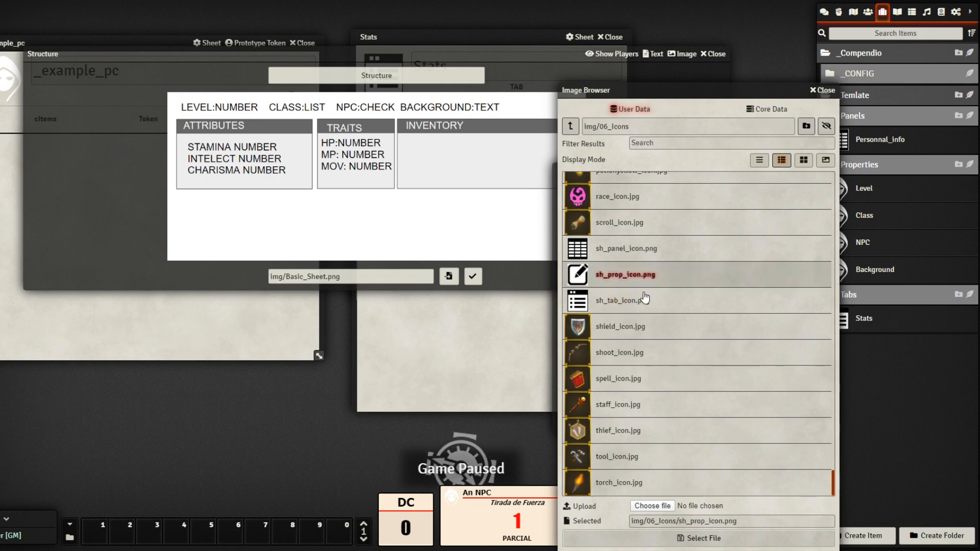
{"action": "left_click", "coordinate": [716, 538]}
{"action": "left_click", "coordinate": [812, 171]}
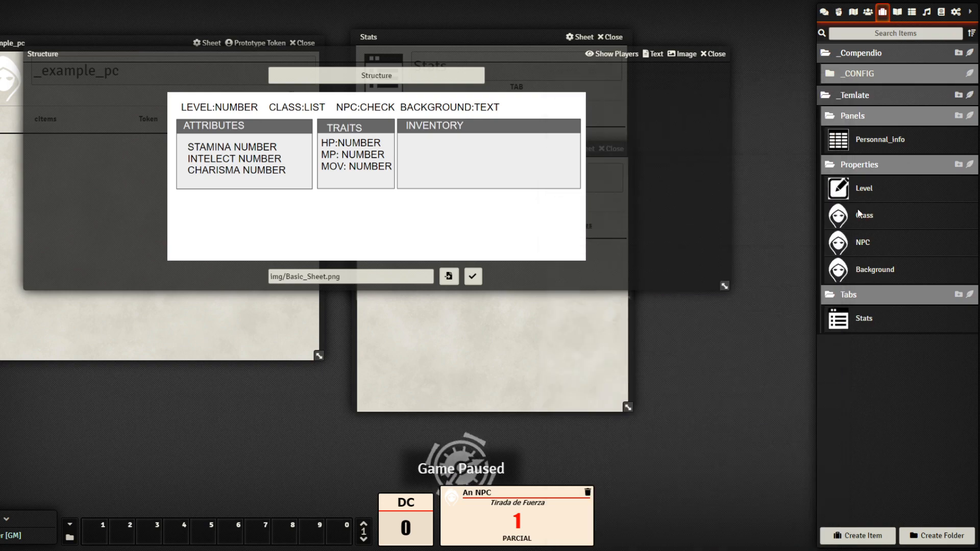
Give the Class property the sh_prop_icon.png image
{"action": "left_click", "coordinate": [864, 216]}
{"action": "left_click", "coordinate": [479, 207]}
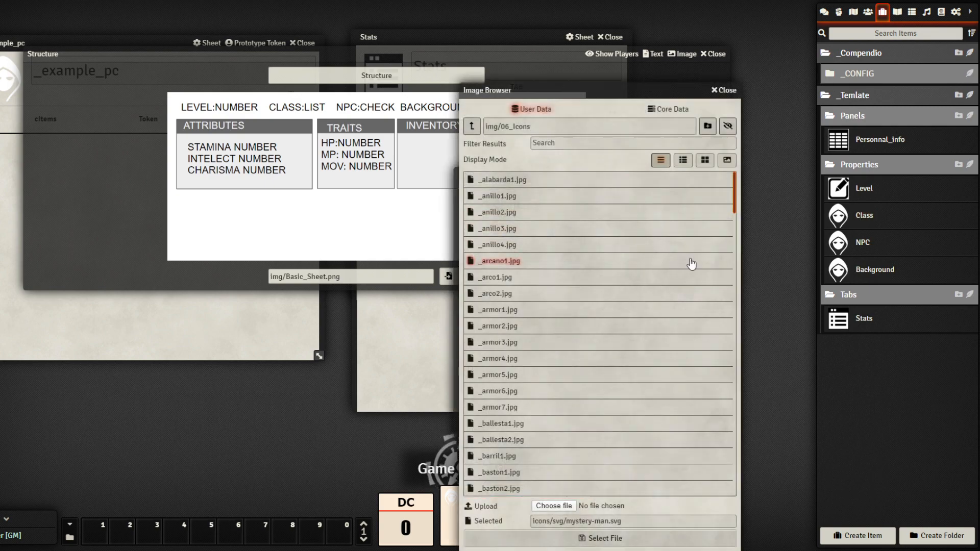
{"action": "left_click", "coordinate": [683, 160]}
{"action": "left_click_drag", "start_coordinate": [736, 185], "coordinate": [727, 498]}
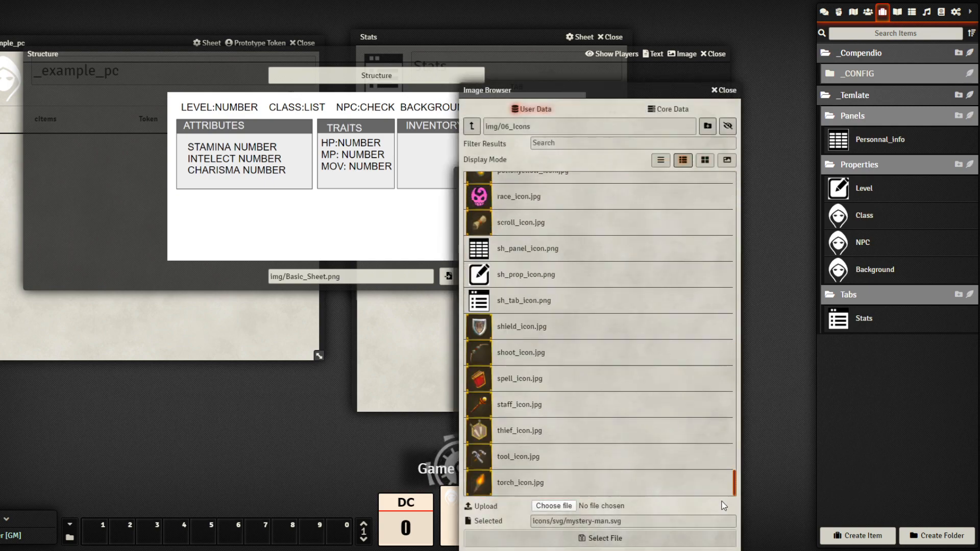
{"action": "left_click", "coordinate": [533, 278]}
{"action": "left_click", "coordinate": [634, 539]}
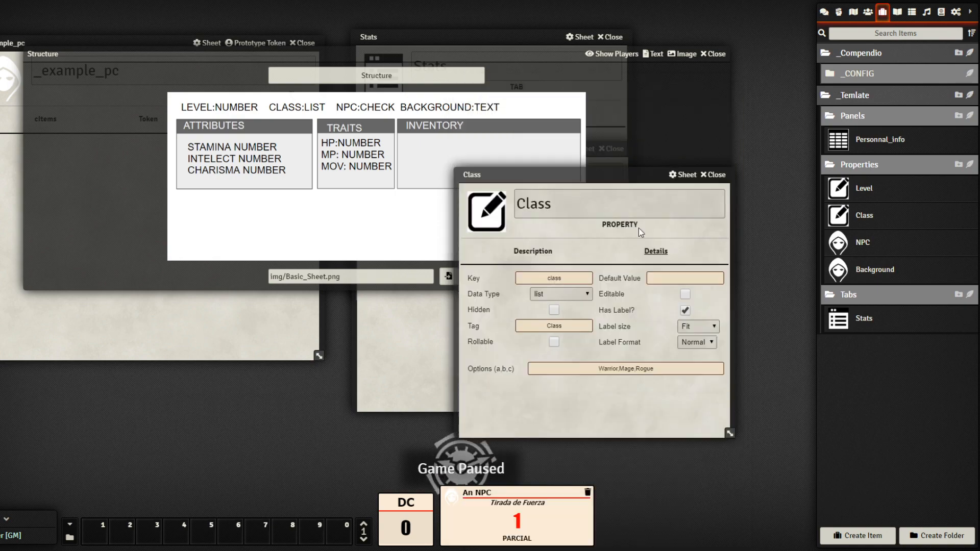
{"action": "left_click", "coordinate": [718, 174]}
Give the NPC property the sh_prop_icon.png image
{"action": "left_click", "coordinate": [839, 242]}
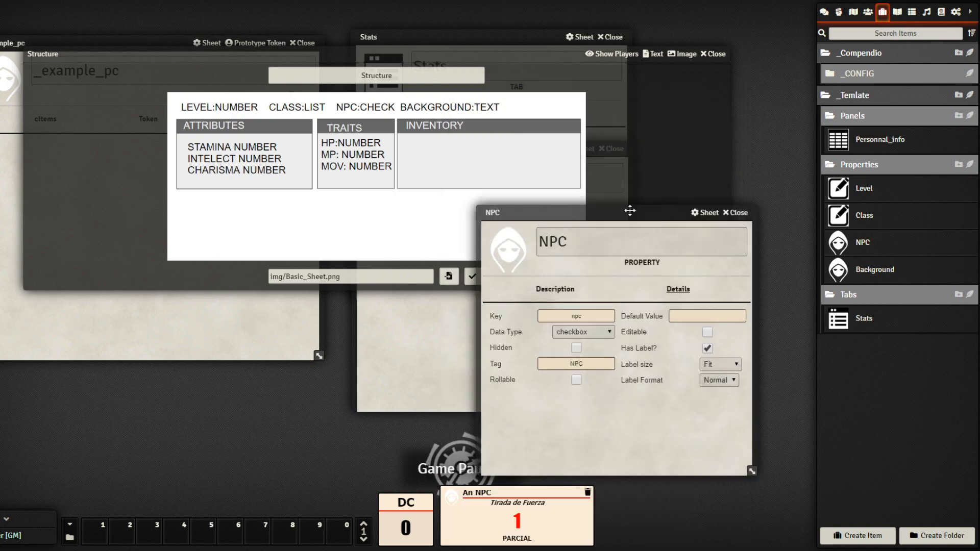
{"action": "left_click", "coordinate": [506, 246]}
{"action": "left_click", "coordinate": [705, 160]}
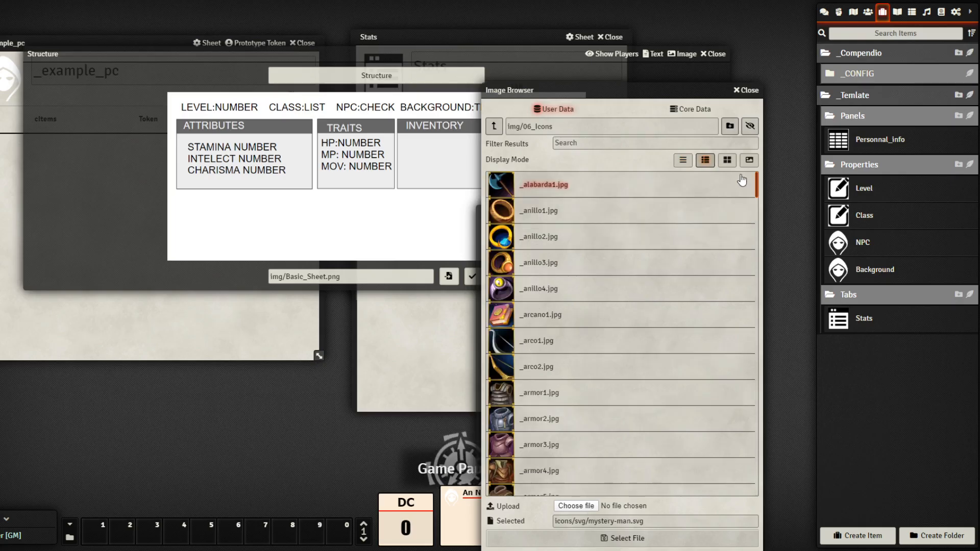
{"action": "left_click_drag", "start_coordinate": [757, 187], "coordinate": [732, 497]}
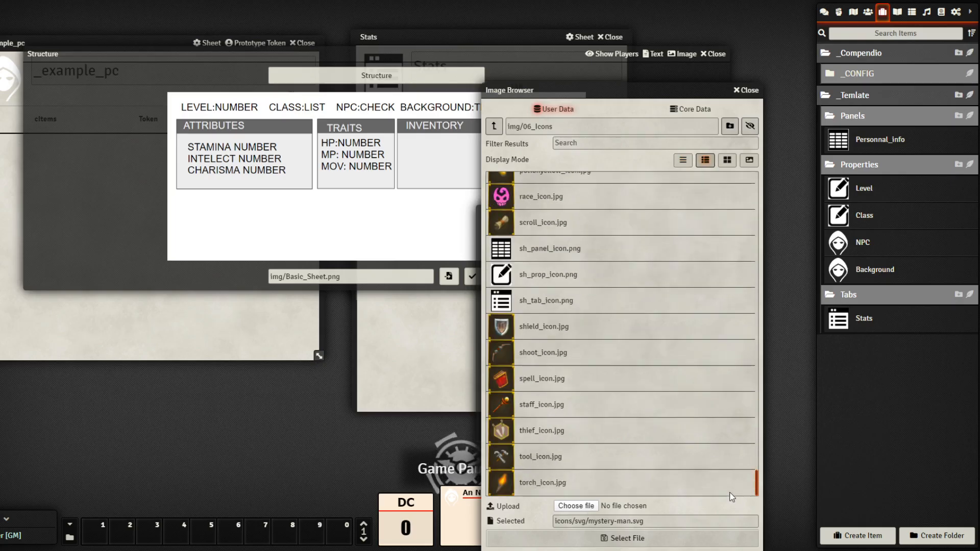
{"action": "left_click", "coordinate": [552, 275]}
{"action": "left_click", "coordinate": [623, 539]}
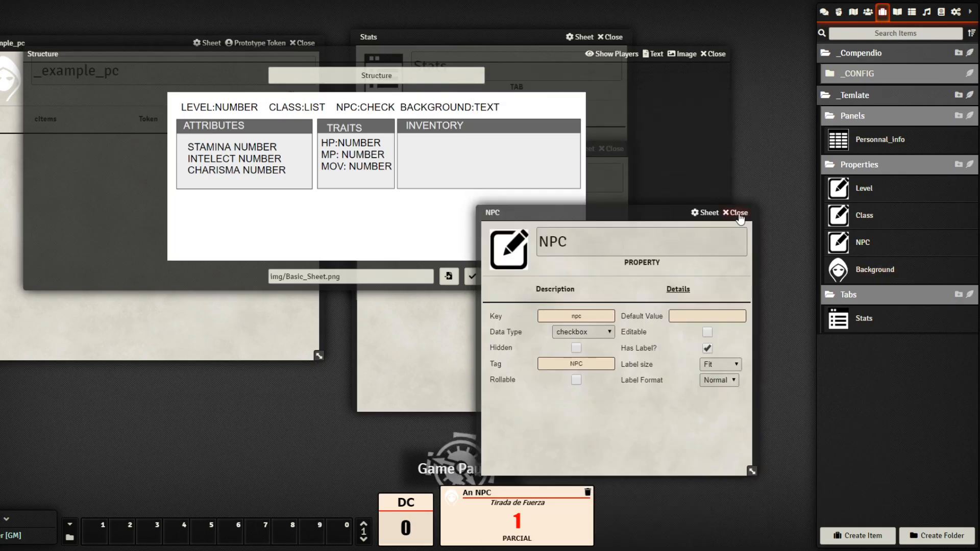
{"action": "left_click", "coordinate": [735, 212]}
Give Background the sh_prop_icon.png image, then close it and the Structure reference
{"action": "left_click", "coordinate": [868, 269]}
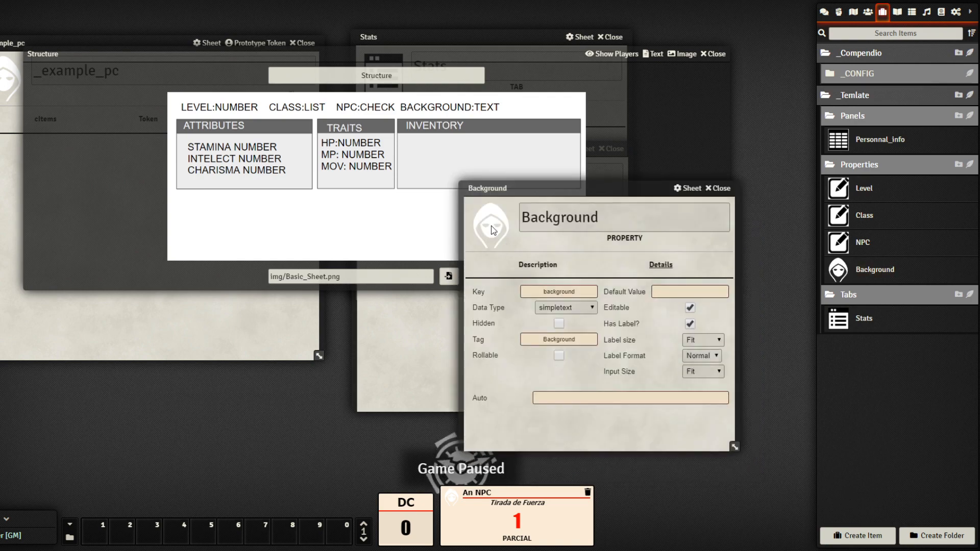
{"action": "left_click", "coordinate": [491, 226]}
{"action": "left_click", "coordinate": [687, 159]}
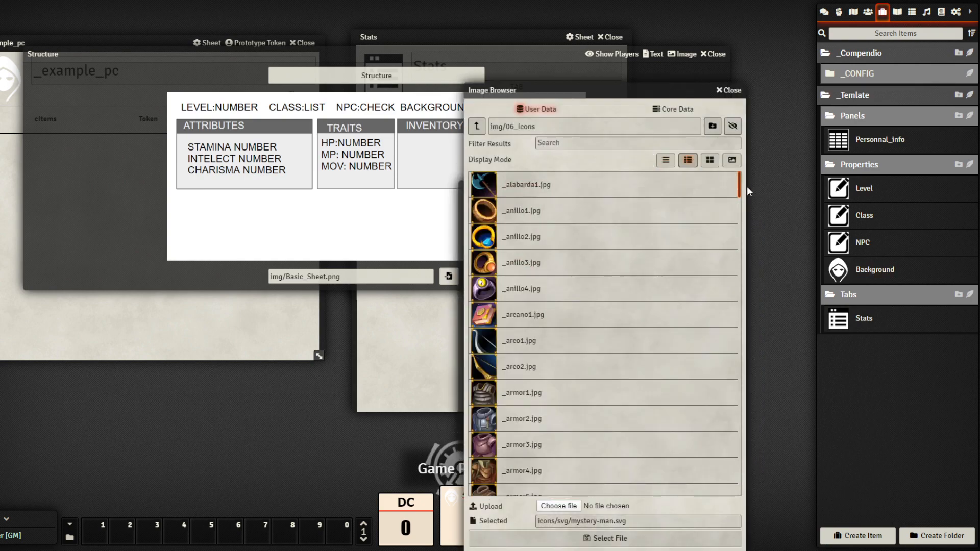
{"action": "left_click_drag", "start_coordinate": [740, 186], "coordinate": [736, 491]}
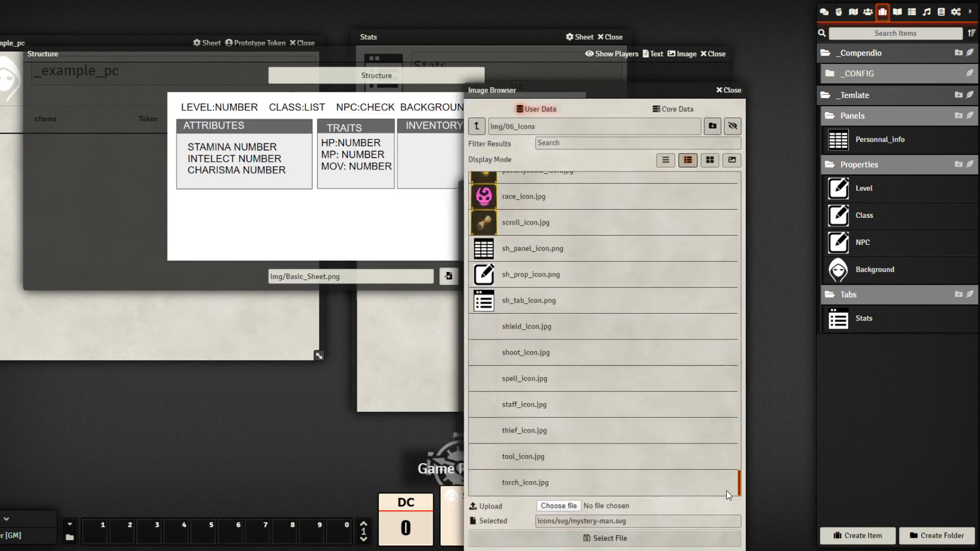
{"action": "left_click", "coordinate": [536, 276]}
{"action": "left_click", "coordinate": [620, 539]}
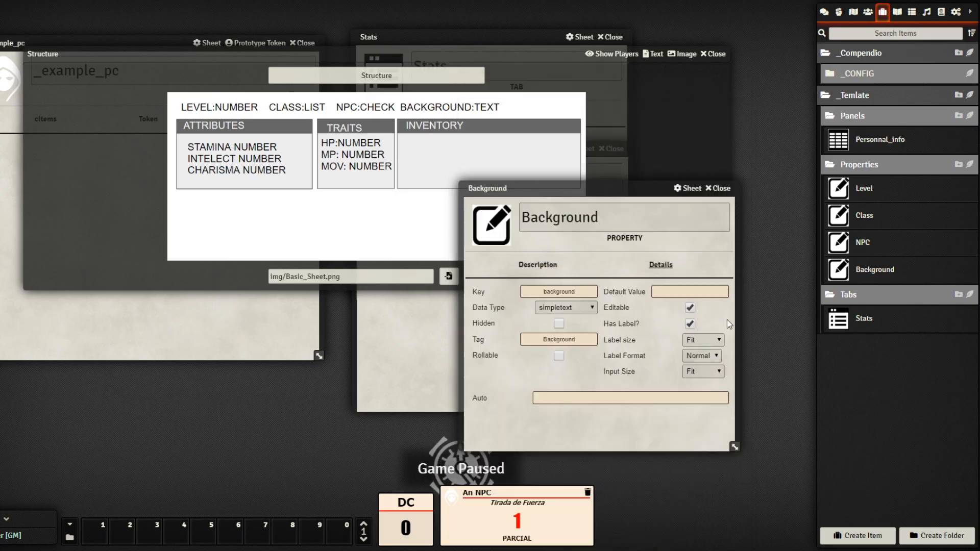
{"action": "left_click", "coordinate": [719, 188]}
{"action": "left_click", "coordinate": [715, 54]}
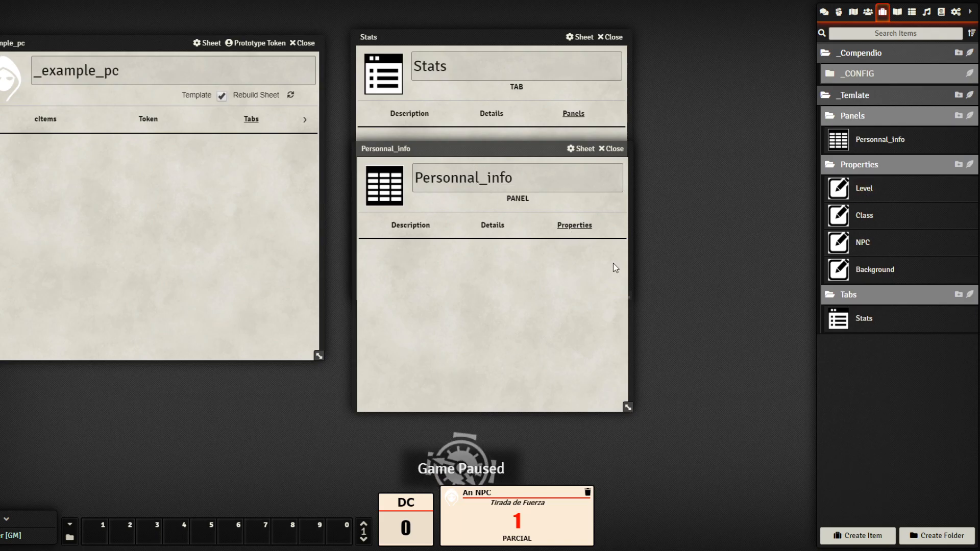
Add Level, Class, NPC and Background to the Personnal_info panel
{"action": "left_click_drag", "start_coordinate": [861, 192], "coordinate": [442, 279]}
{"action": "left_click_drag", "start_coordinate": [864, 215], "coordinate": [531, 300]}
{"action": "left_click_drag", "start_coordinate": [865, 247], "coordinate": [621, 292]}
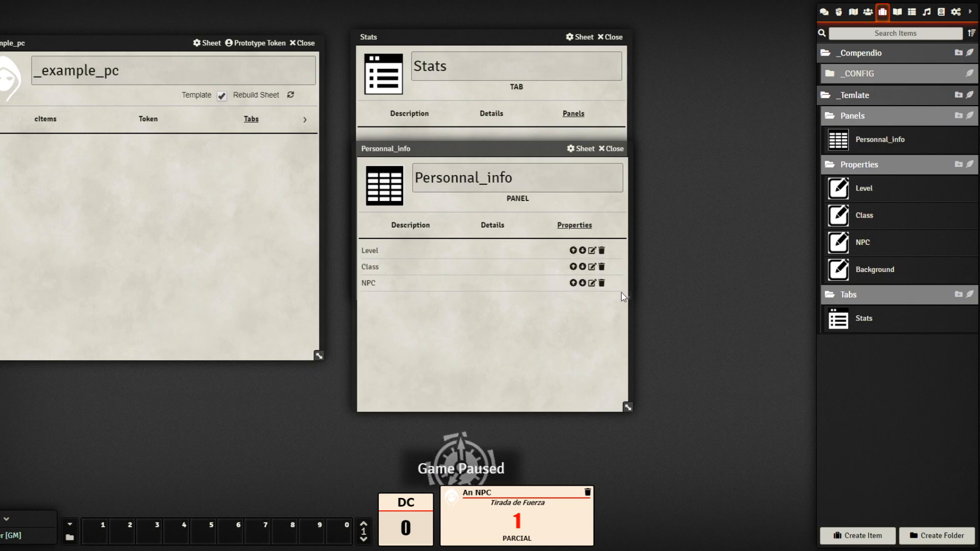
{"action": "left_click_drag", "start_coordinate": [875, 268], "coordinate": [447, 345]}
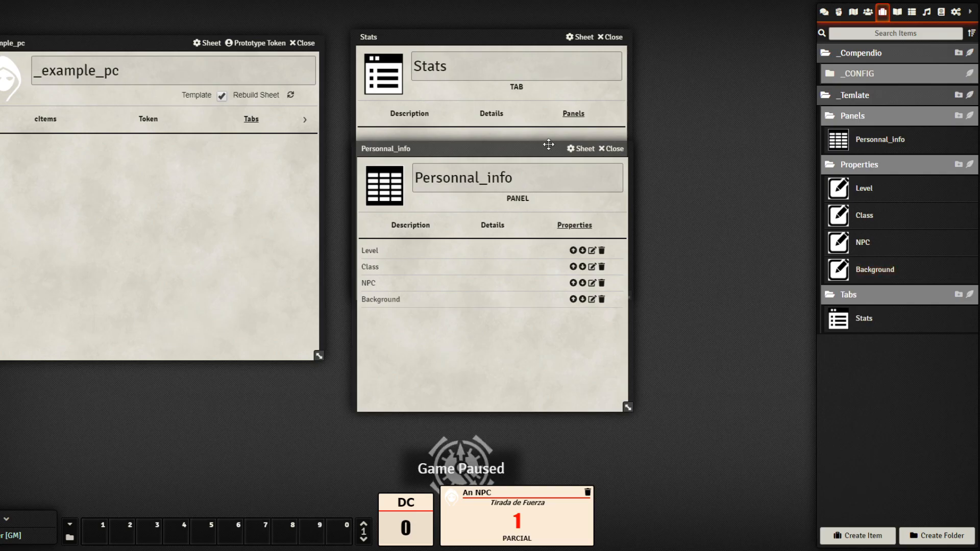
Close Personnal_info, place it on the Stats tab, and close the Stats sheet
{"action": "left_click_drag", "start_coordinate": [531, 149], "coordinate": [259, 180]}
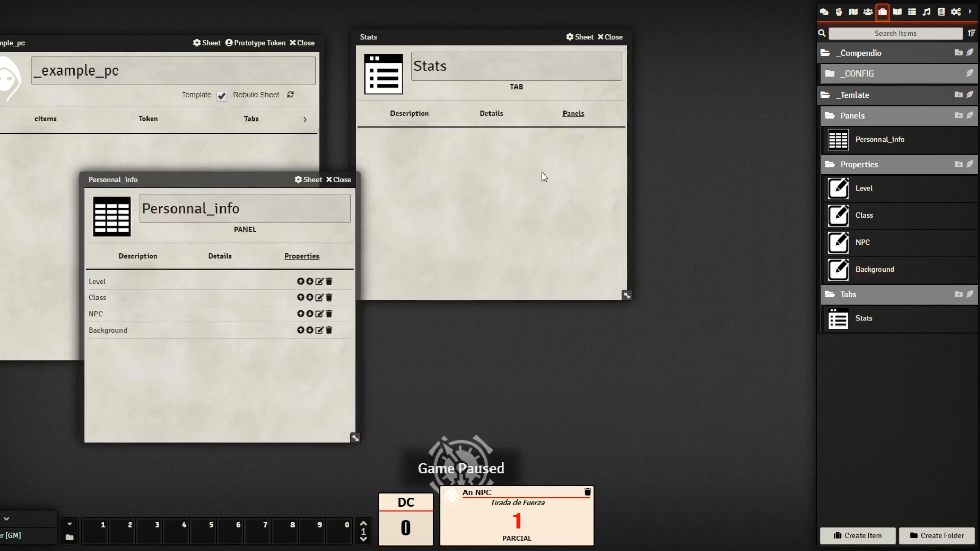
{"action": "left_click", "coordinate": [340, 181]}
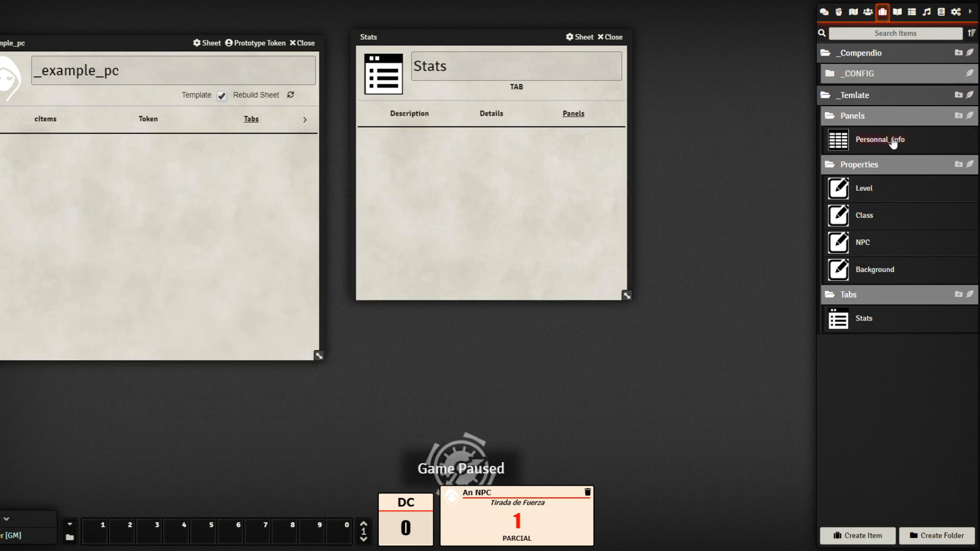
{"action": "left_click_drag", "start_coordinate": [508, 193], "coordinate": [505, 199]}
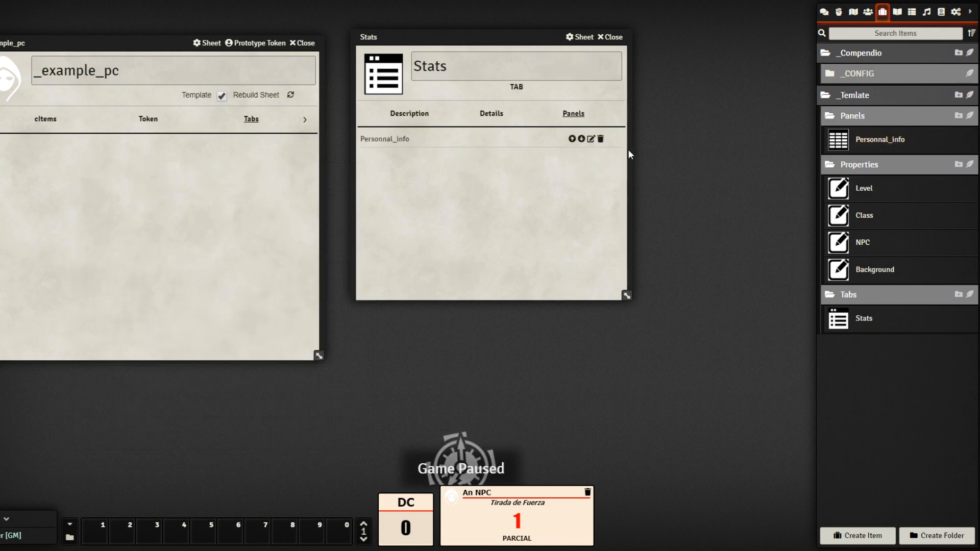
{"action": "left_click", "coordinate": [611, 37]}
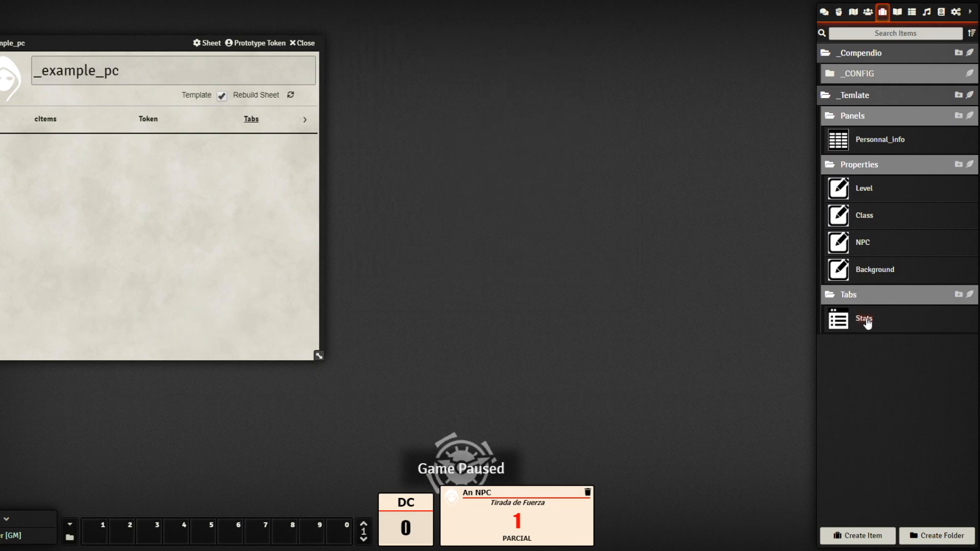
Add Stats to the _example_pc Tabs, rebuild the template sheet, and reload with F5
{"action": "left_click_drag", "start_coordinate": [866, 322], "coordinate": [154, 204]}
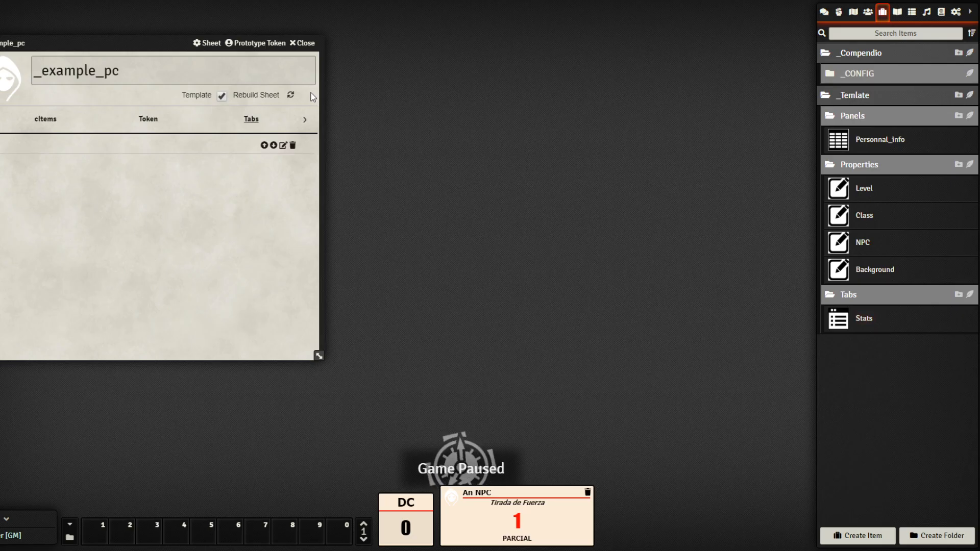
{"action": "left_click_drag", "start_coordinate": [173, 41], "coordinate": [420, 75]}
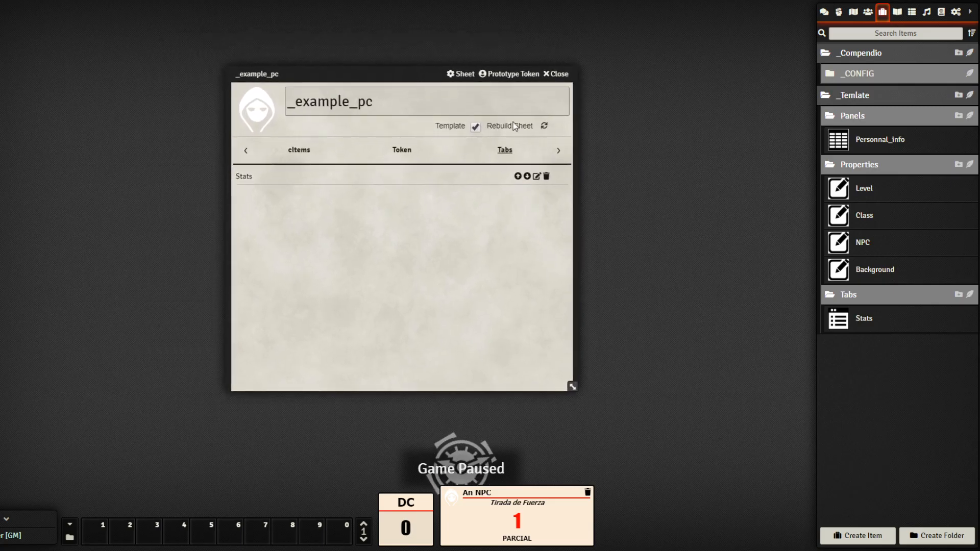
{"action": "left_click", "coordinate": [547, 128]}
{"action": "key", "text": "F5"}
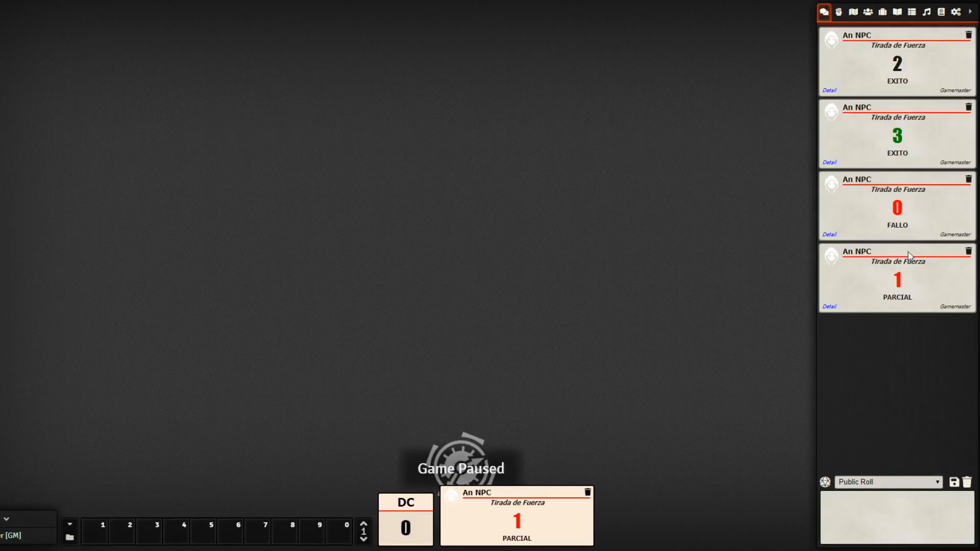
Empty the chat log, create a New Actor with its sheet at the upper left, and show the Journal list
{"action": "left_click", "coordinate": [967, 483]}
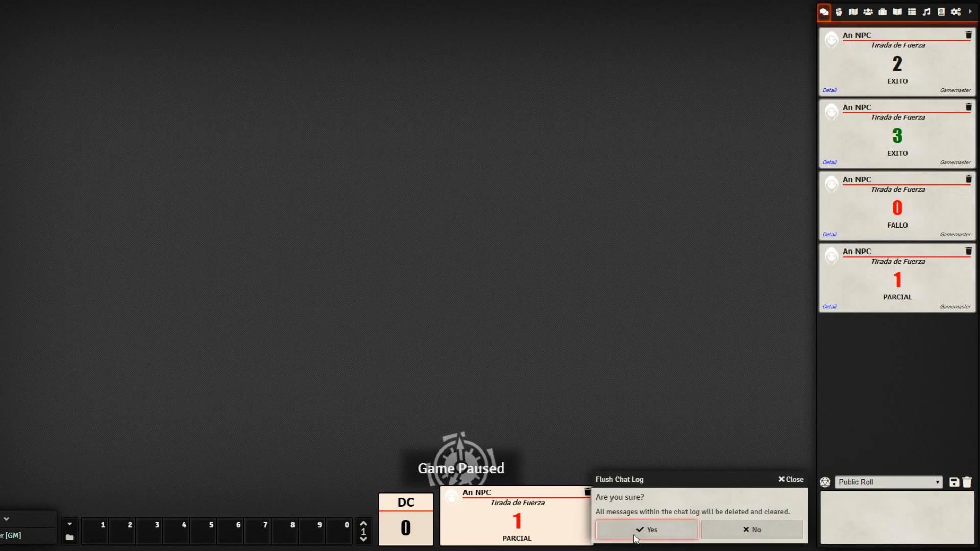
{"action": "left_click", "coordinate": [597, 495]}
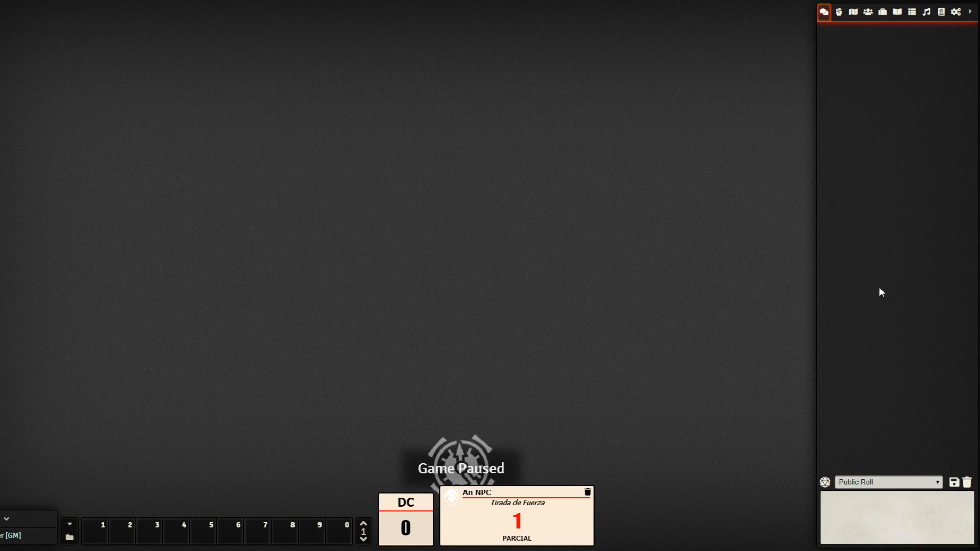
{"action": "left_click", "coordinate": [868, 12]}
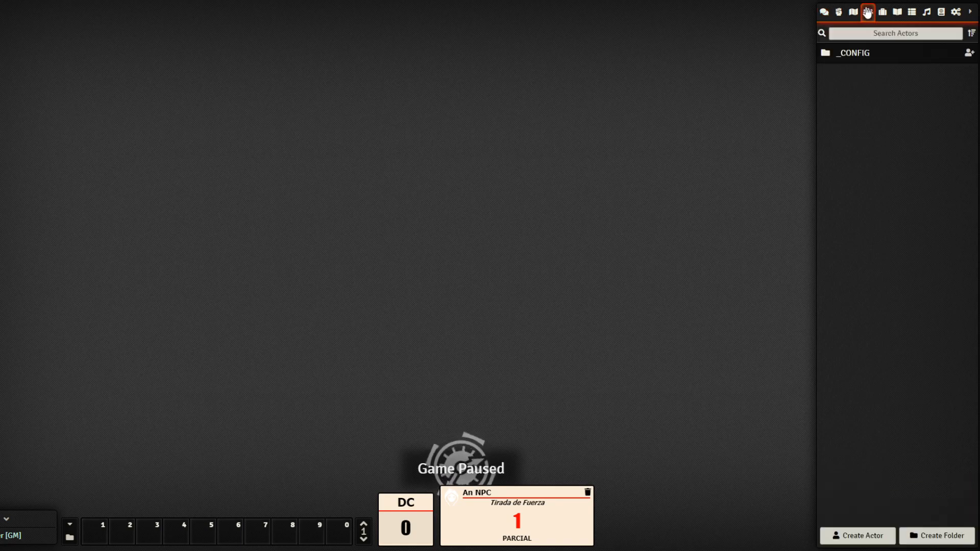
{"action": "left_click", "coordinate": [866, 540]}
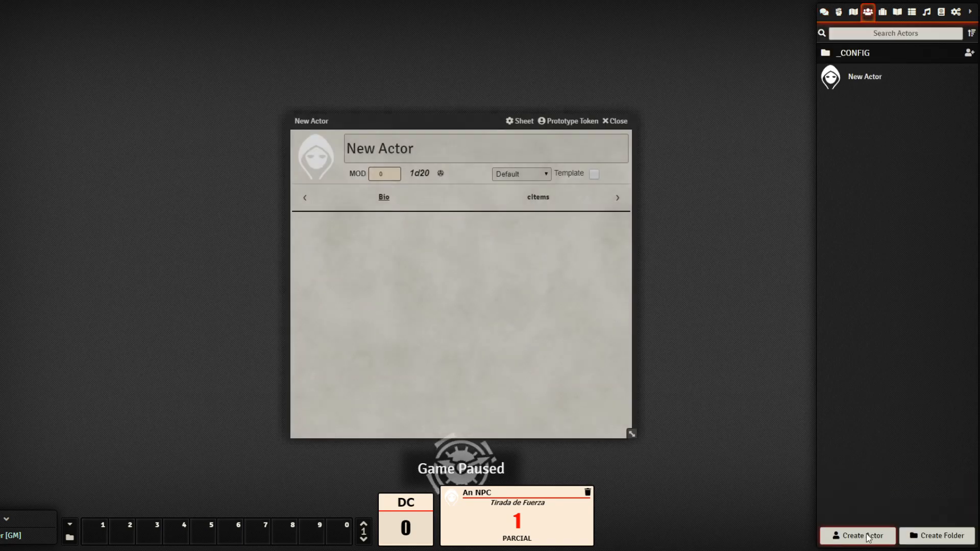
{"action": "left_click_drag", "start_coordinate": [451, 118], "coordinate": [253, 78]}
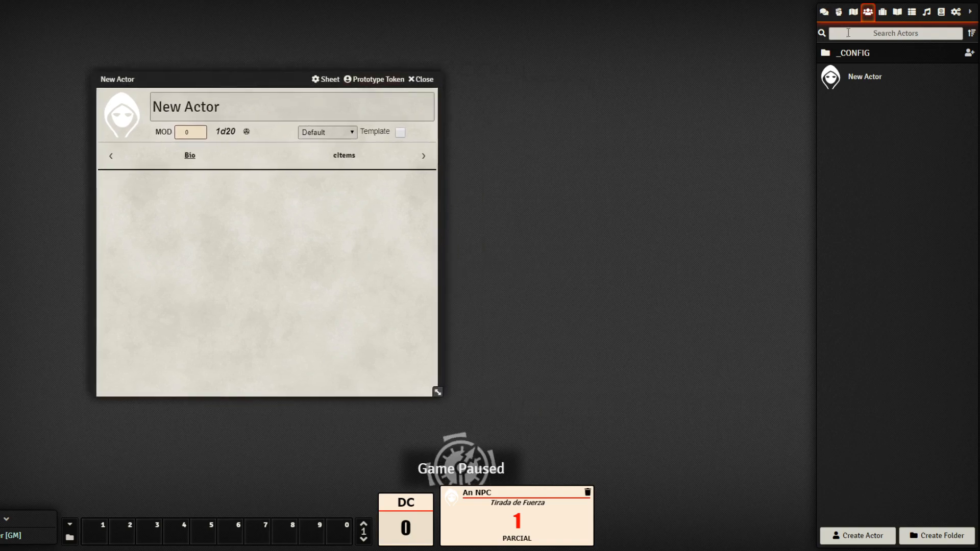
{"action": "left_click", "coordinate": [897, 12]}
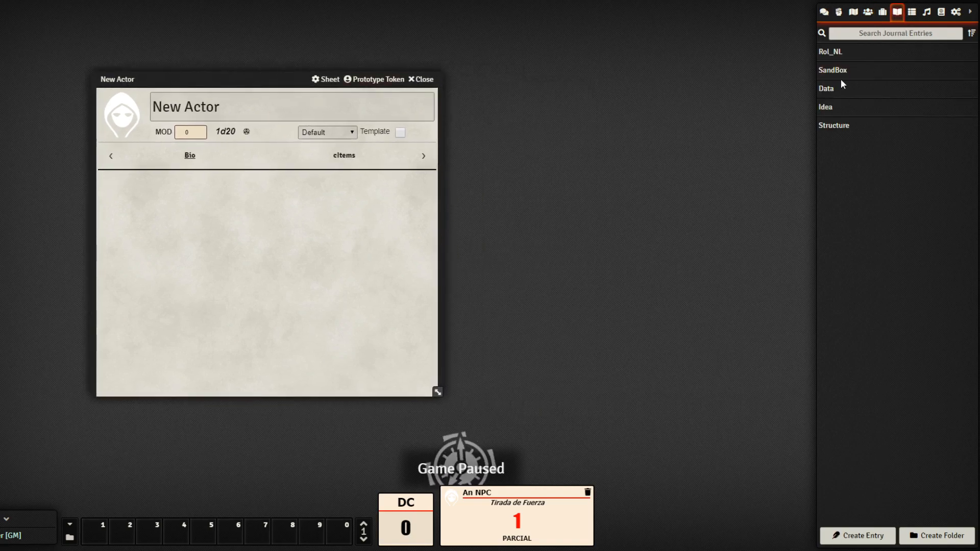
{"action": "left_click", "coordinate": [828, 89]}
{"action": "left_click", "coordinate": [757, 26]}
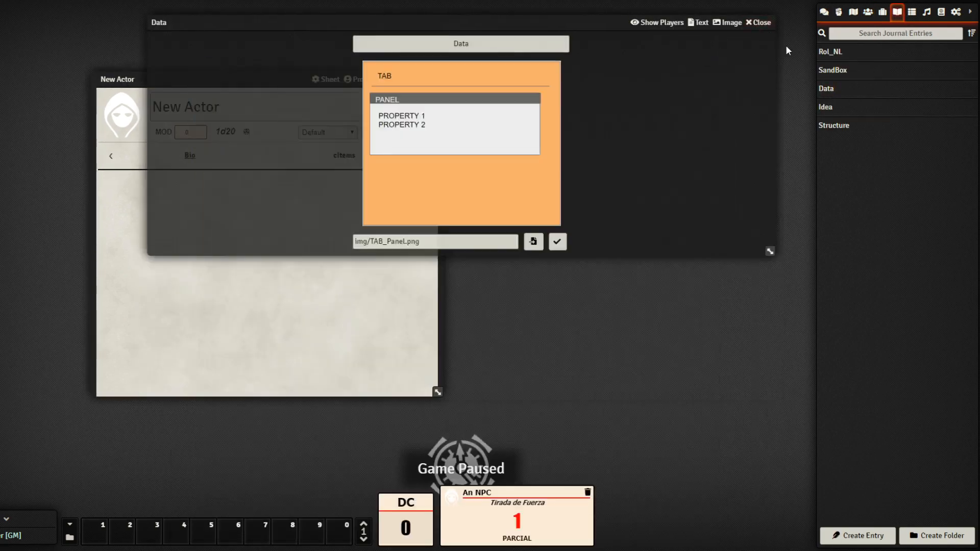
{"action": "left_click", "coordinate": [828, 107]}
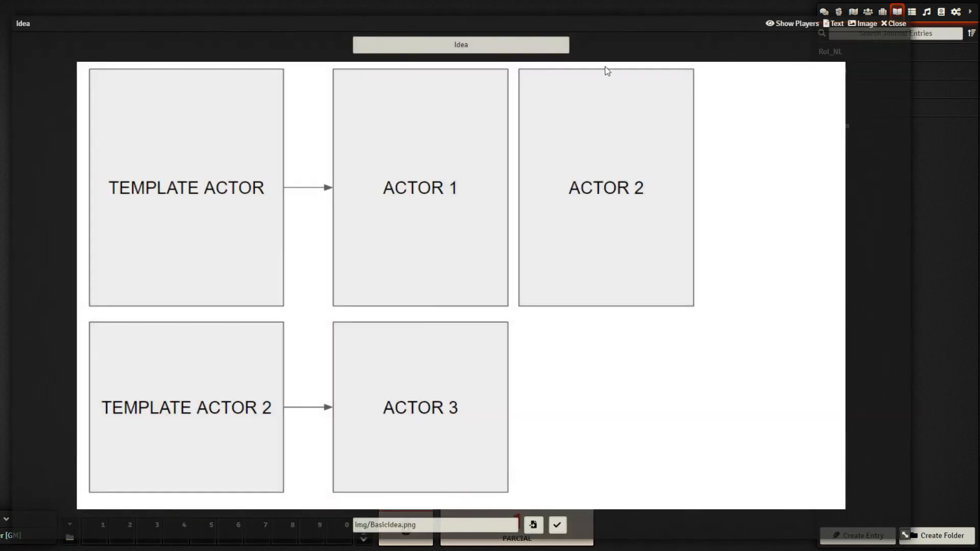
{"action": "left_click_drag", "start_coordinate": [905, 535], "coordinate": [590, 400]}
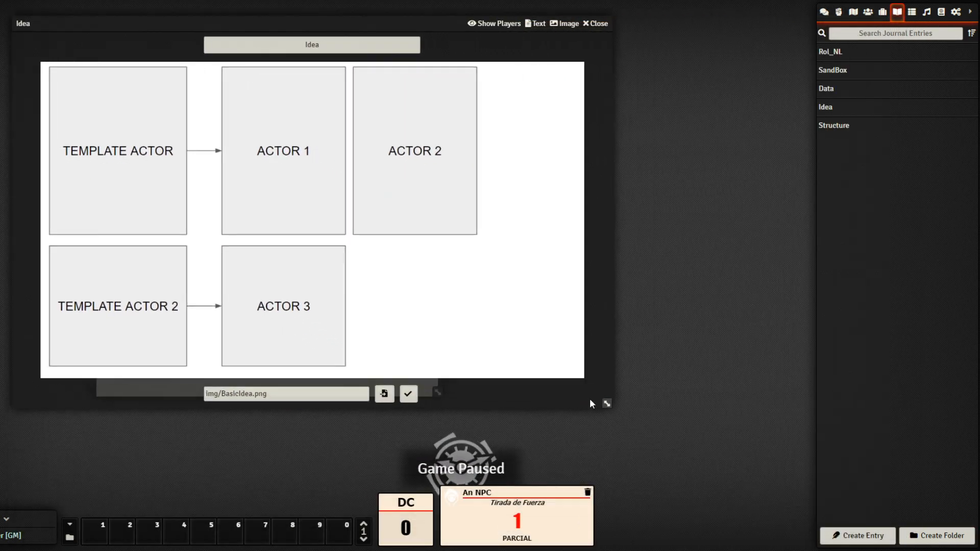
{"action": "left_click_drag", "start_coordinate": [284, 22], "coordinate": [745, 83]}
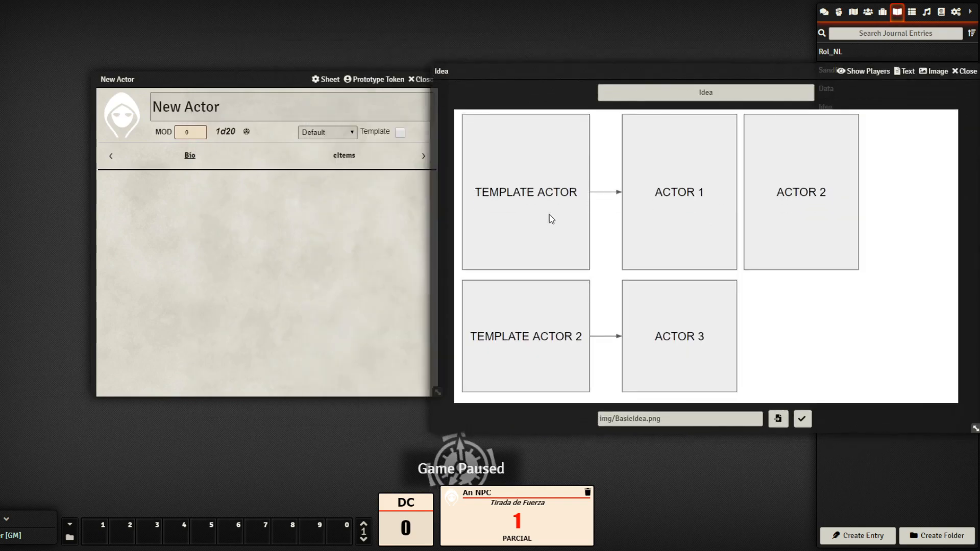
{"action": "left_click_drag", "start_coordinate": [773, 66], "coordinate": [685, 79]}
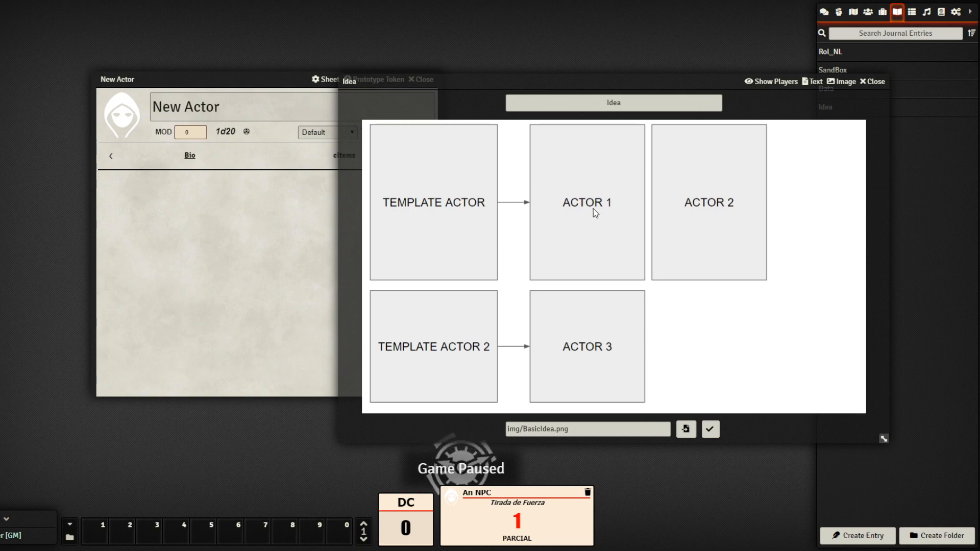
{"action": "left_click", "coordinate": [873, 81]}
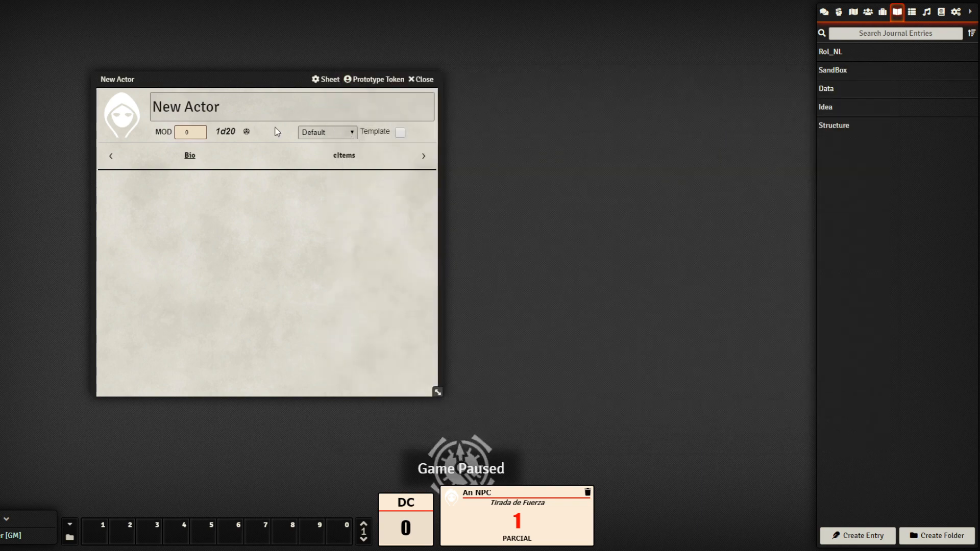
Switch the New Actor to the _example_pc template and open its Stats tab
{"action": "left_click", "coordinate": [350, 132]}
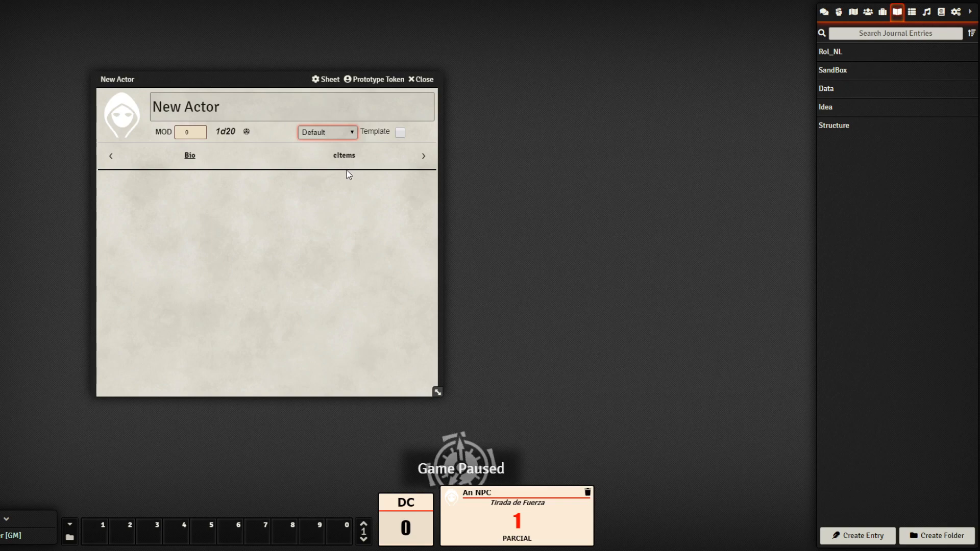
{"action": "key", "text": "Down"}
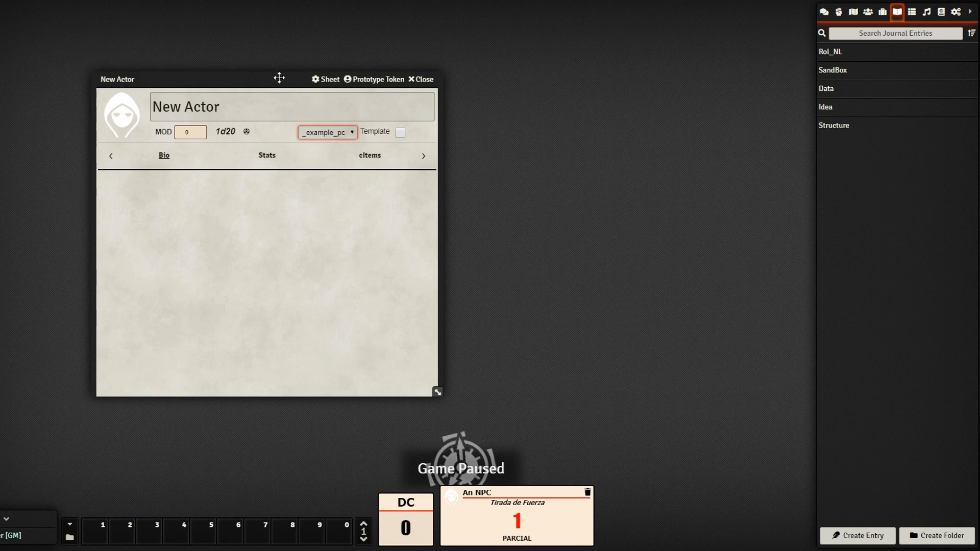
{"action": "left_click_drag", "start_coordinate": [278, 78], "coordinate": [384, 70]}
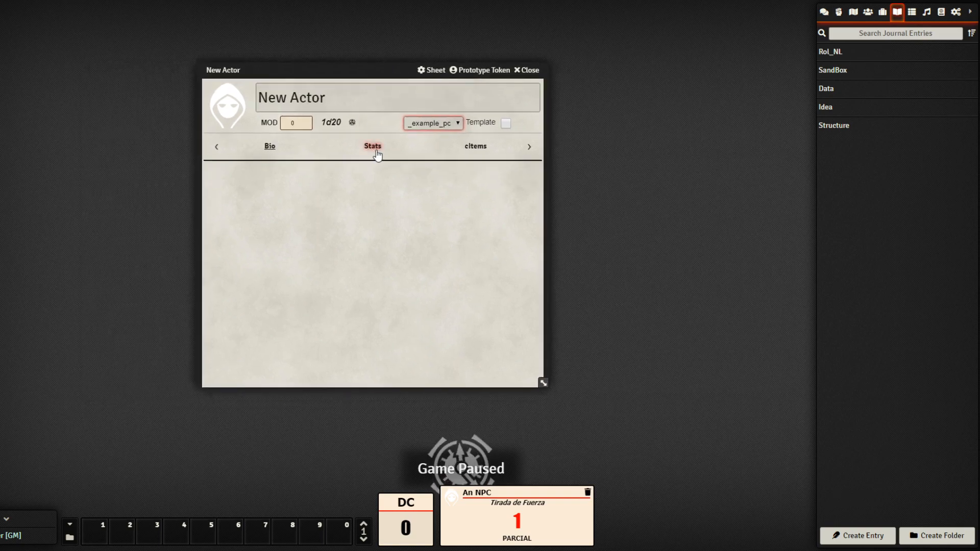
{"action": "left_click", "coordinate": [376, 153]}
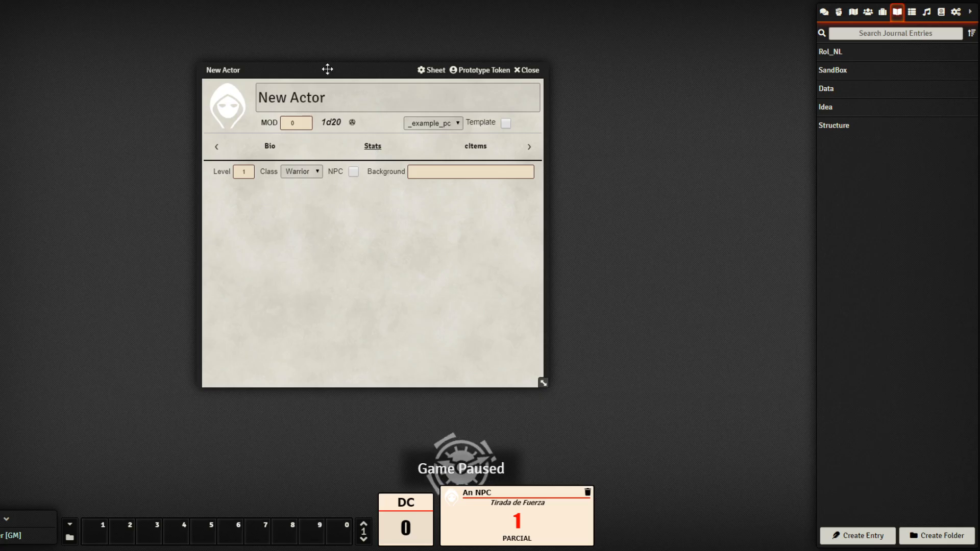
{"action": "left_click_drag", "start_coordinate": [327, 69], "coordinate": [185, 61]}
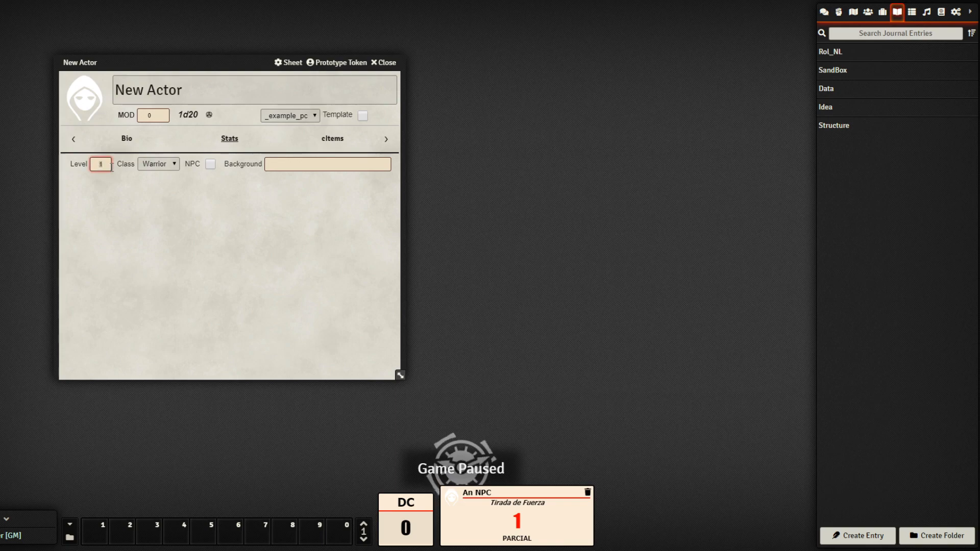
Set the class to Mage, mark the actor as NPC, and enter Background 'old soldier'
{"action": "left_click", "coordinate": [158, 185]}
{"action": "left_click", "coordinate": [210, 164]}
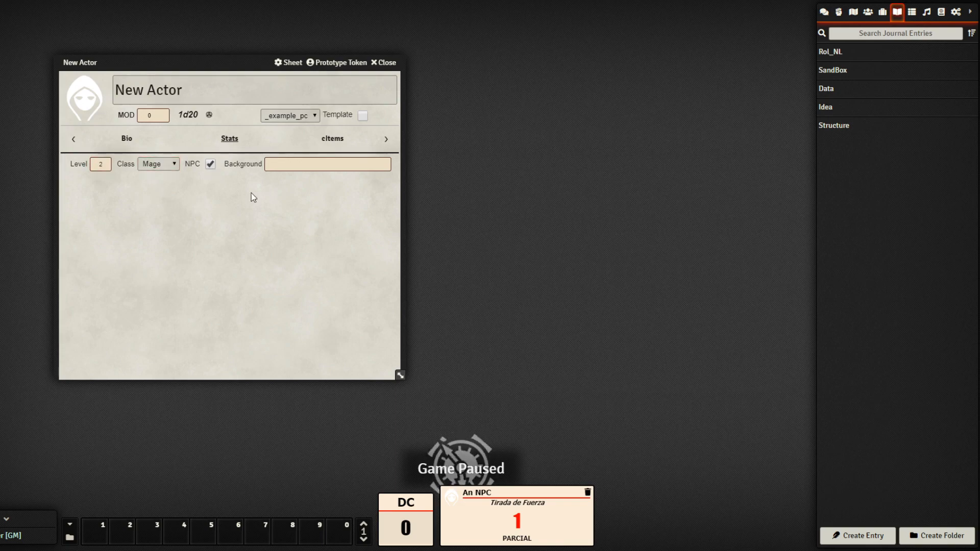
{"action": "left_click", "coordinate": [296, 167]}
{"action": "type", "text": "old s"}
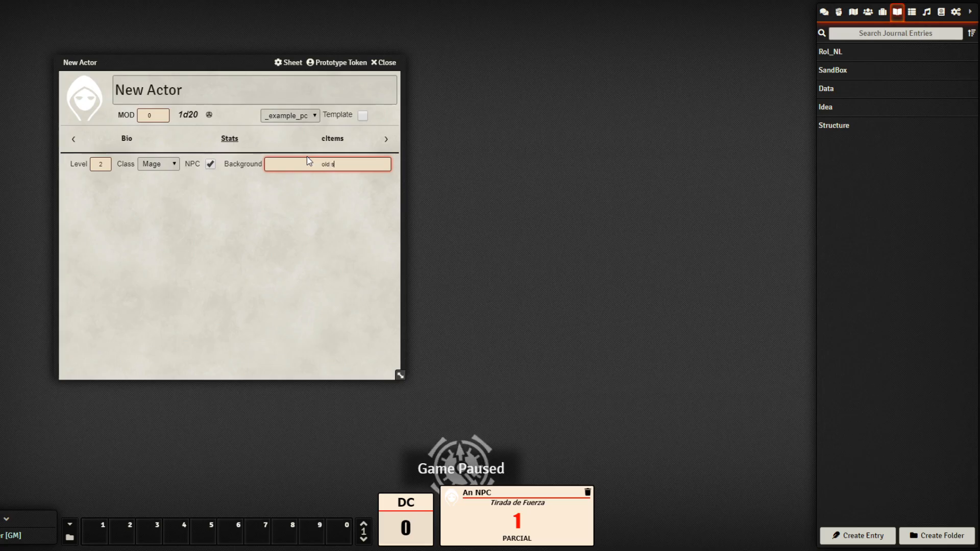
{"action": "type", "text": "old"}
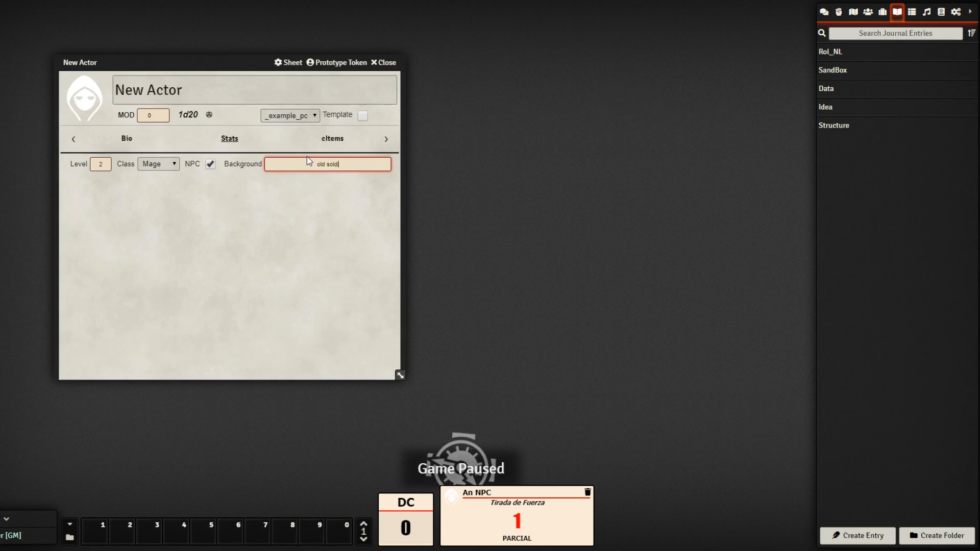
{"action": "type", "text": "ier"}
{"action": "left_click", "coordinate": [336, 201]}
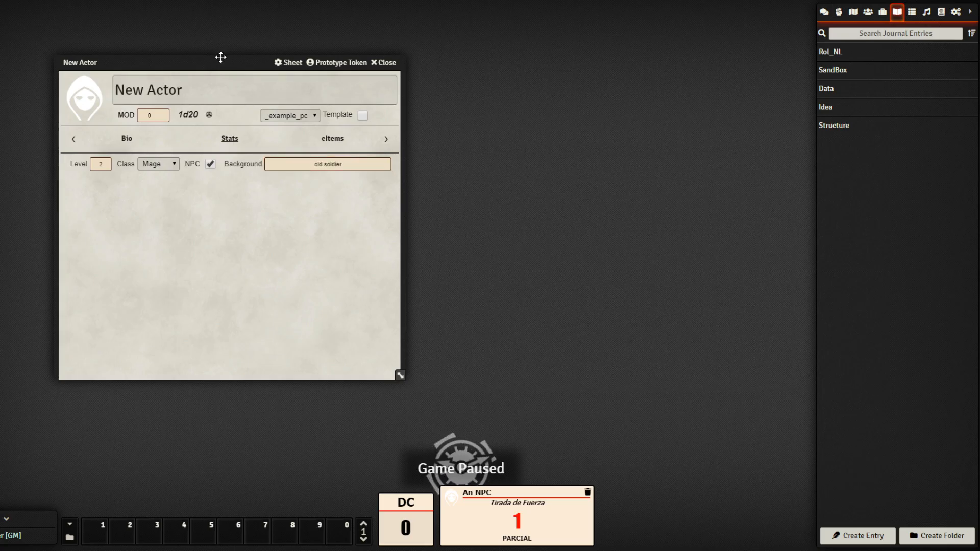
{"action": "mouse_move", "coordinate": [220, 57]}
{"action": "left_mouse_down"}
{"action": "mouse_move", "coordinate": [357, 83]}
{"action": "mouse_move", "coordinate": [401, 48]}
{"action": "mouse_move", "coordinate": [320, 61]}
{"action": "mouse_move", "coordinate": [236, 44]}
{"action": "mouse_move", "coordinate": [222, 59]}
{"action": "left_mouse_up"}
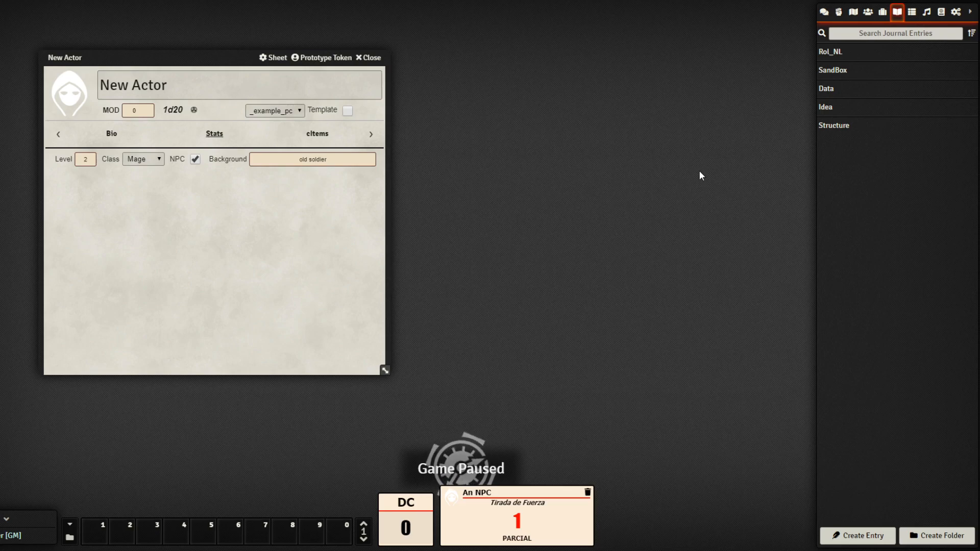
{"action": "left_click_drag", "start_coordinate": [215, 56], "coordinate": [276, 47]}
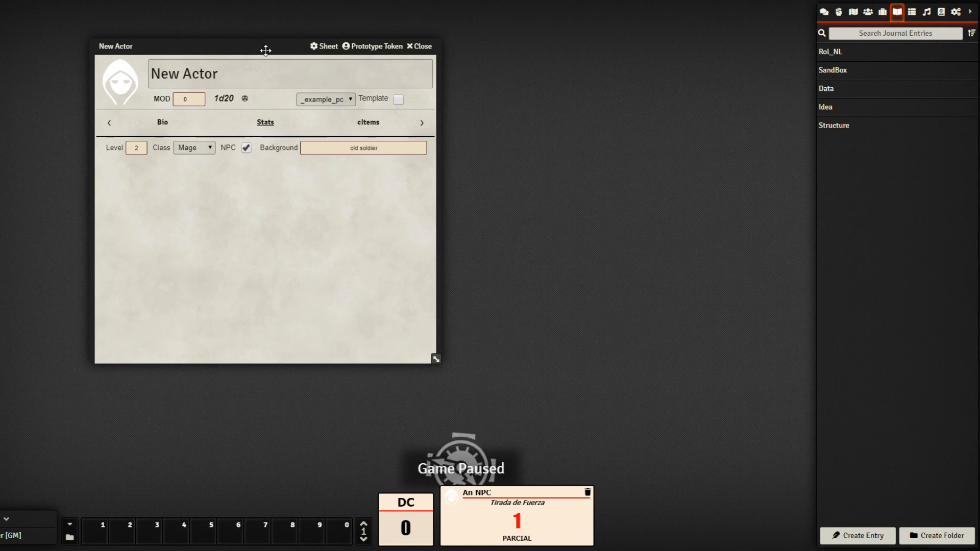
{"action": "left_click_drag", "start_coordinate": [265, 50], "coordinate": [217, 53]}
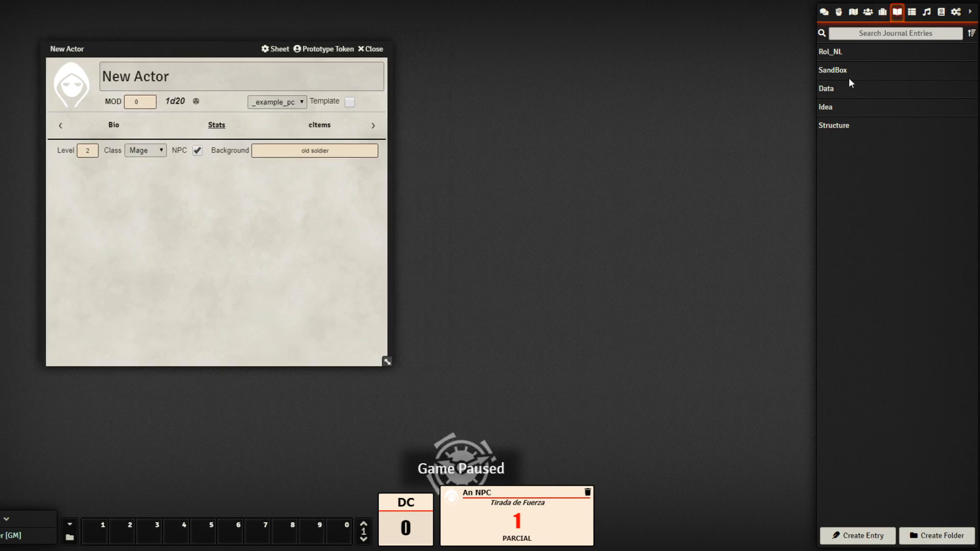
View and close the Idea, Data and Structure diagrams, then show the Items directory
{"action": "left_click", "coordinate": [826, 107]}
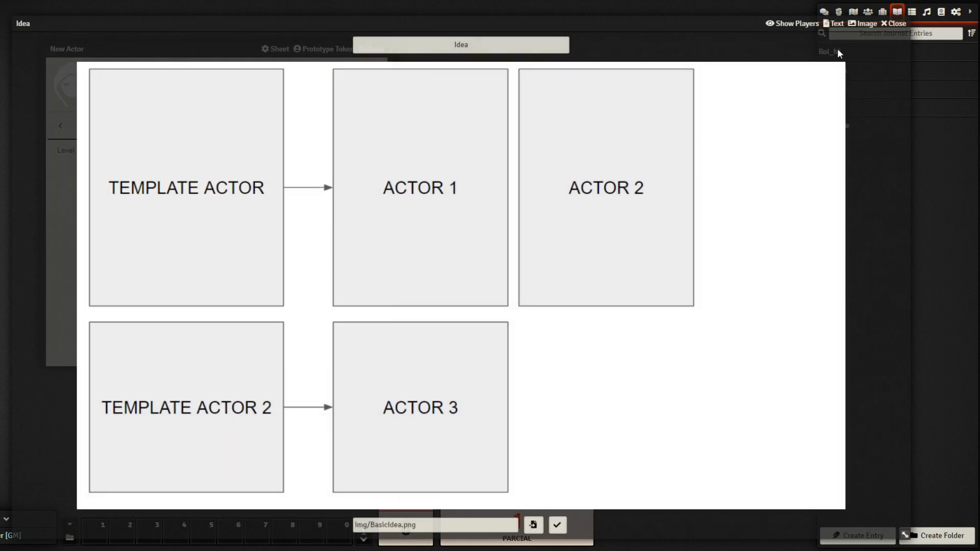
{"action": "left_click", "coordinate": [895, 24]}
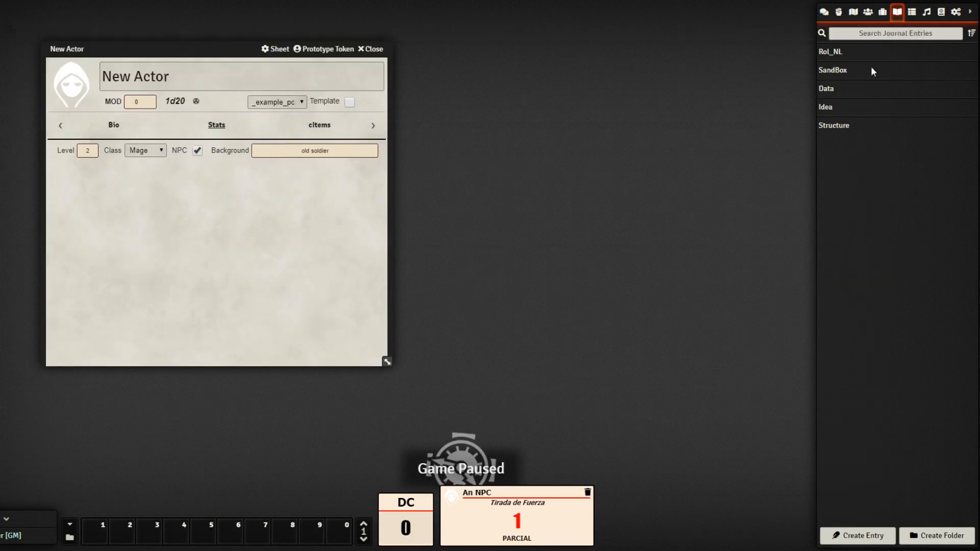
{"action": "left_click", "coordinate": [827, 90]}
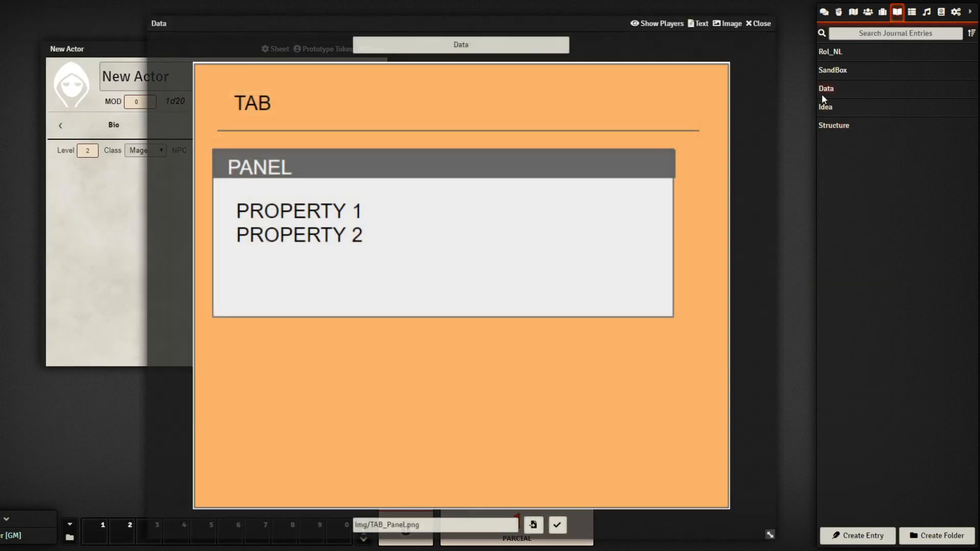
{"action": "left_click", "coordinate": [761, 24]}
{"action": "left_click", "coordinate": [830, 127]}
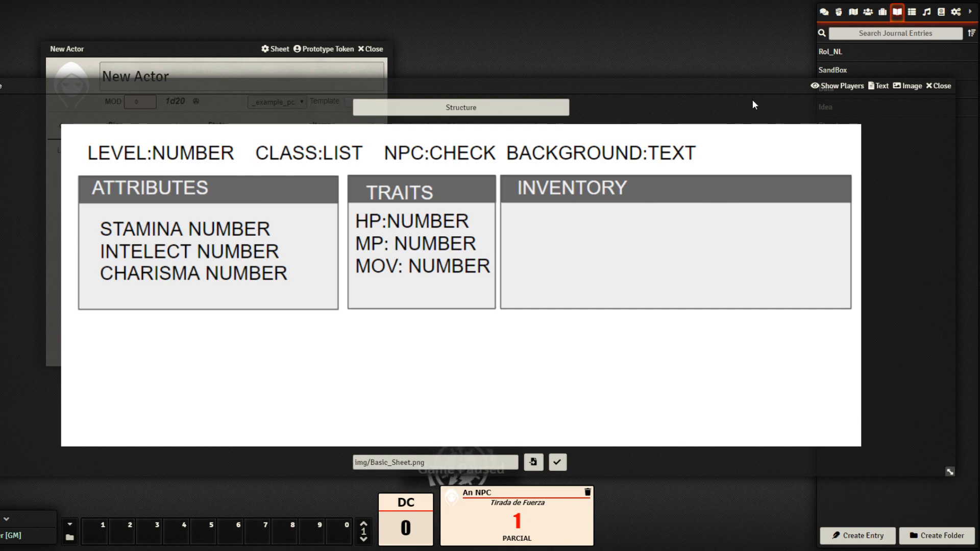
{"action": "left_click", "coordinate": [943, 86]}
{"action": "left_click", "coordinate": [882, 12]}
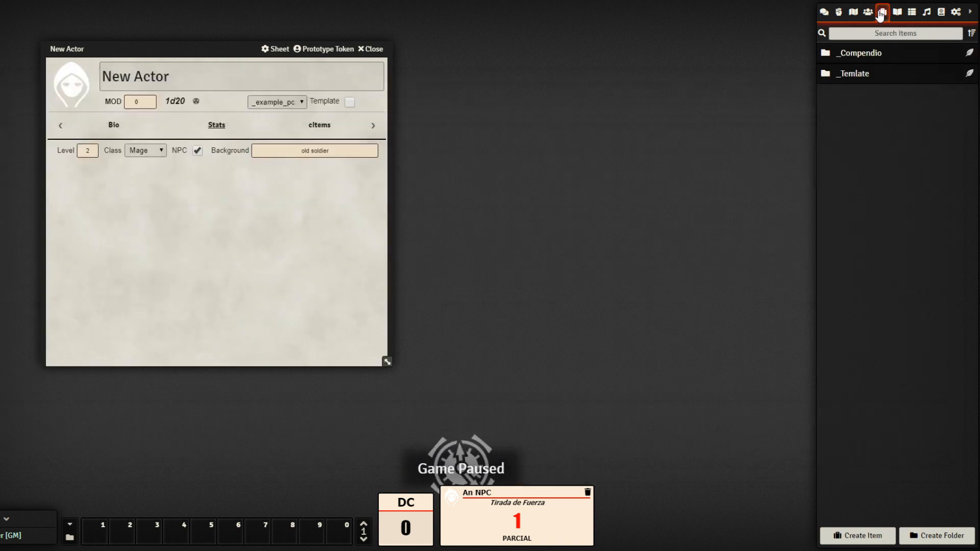
Rename the _Temlate item folder to _Template
{"action": "left_click", "coordinate": [862, 73]}
{"action": "right_click", "coordinate": [863, 73]}
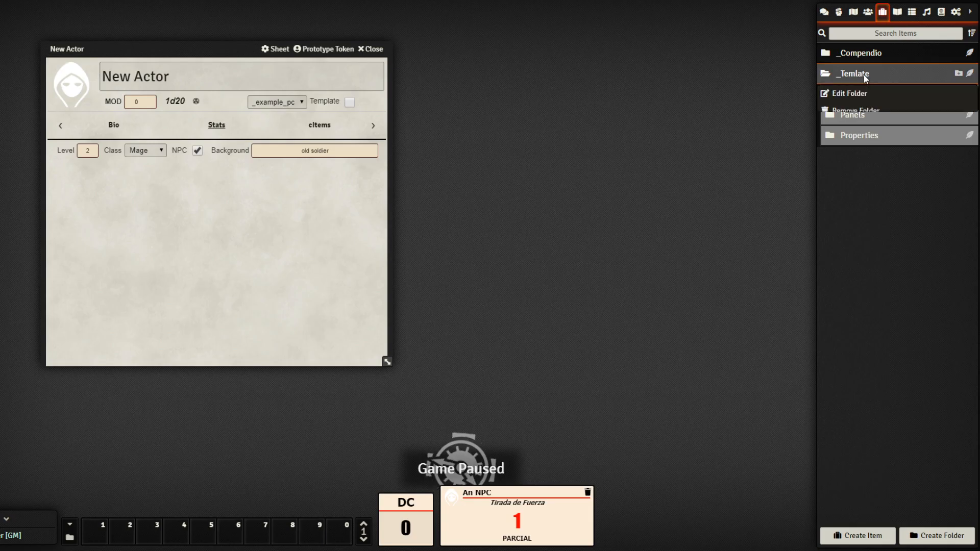
{"action": "left_click", "coordinate": [857, 94]}
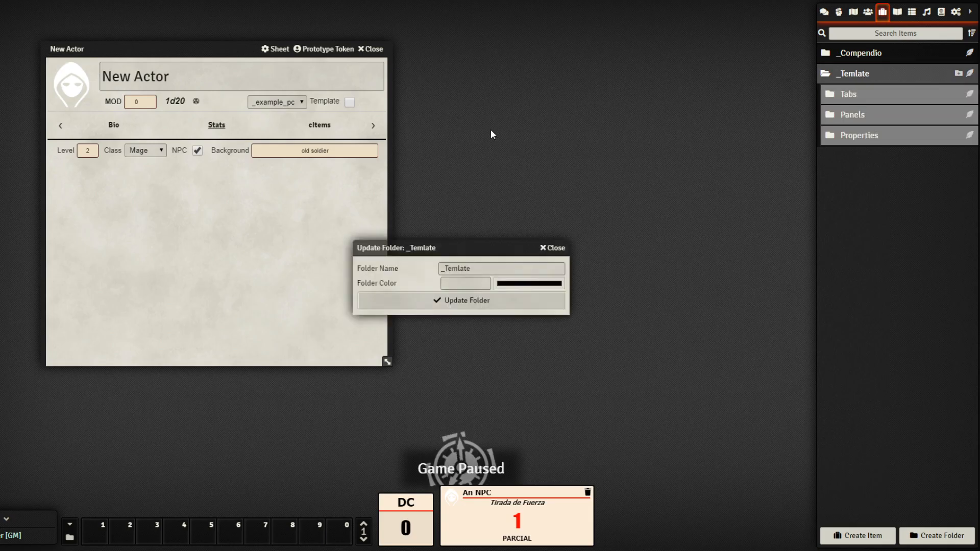
{"action": "left_click", "coordinate": [457, 269]}
{"action": "type", "text": "p"}
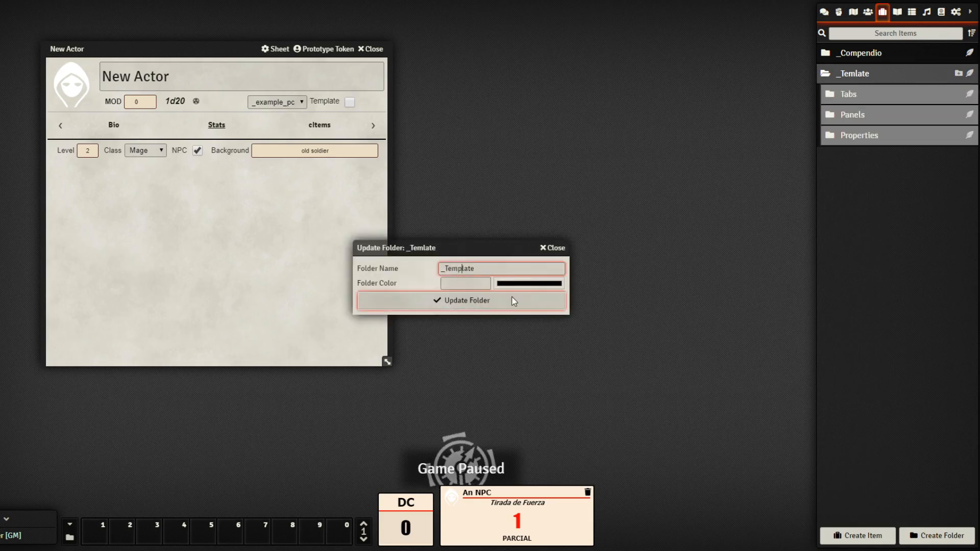
{"action": "left_click", "coordinate": [480, 297]}
Duplicate the Personnal_info panel in Panels and open the copy's sheet
{"action": "left_click", "coordinate": [870, 110]}
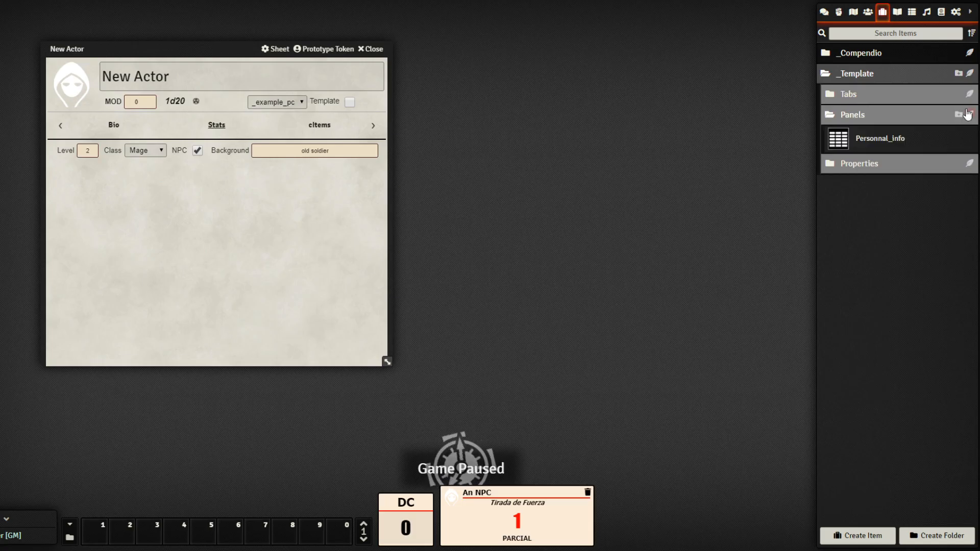
{"action": "right_click", "coordinate": [889, 145]}
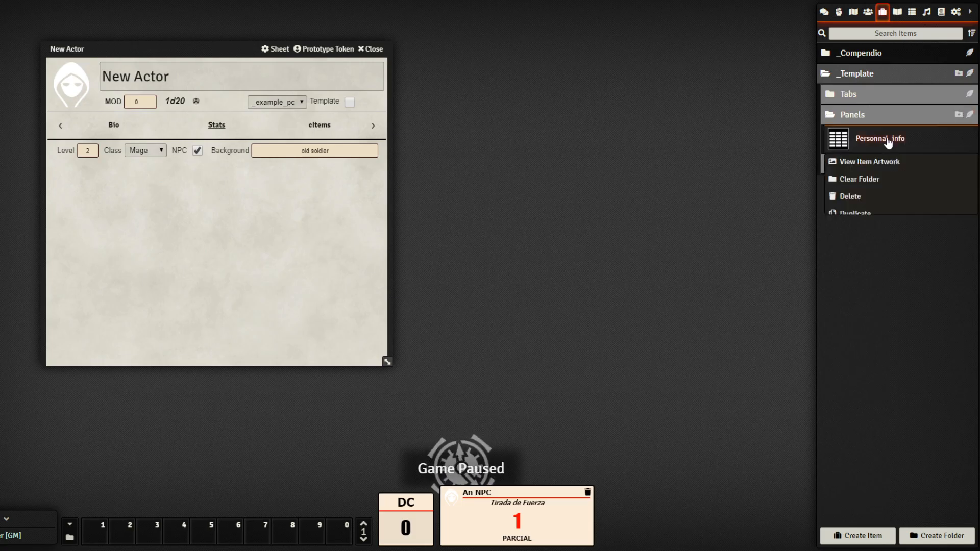
{"action": "left_click", "coordinate": [862, 213]}
{"action": "left_click", "coordinate": [915, 168]}
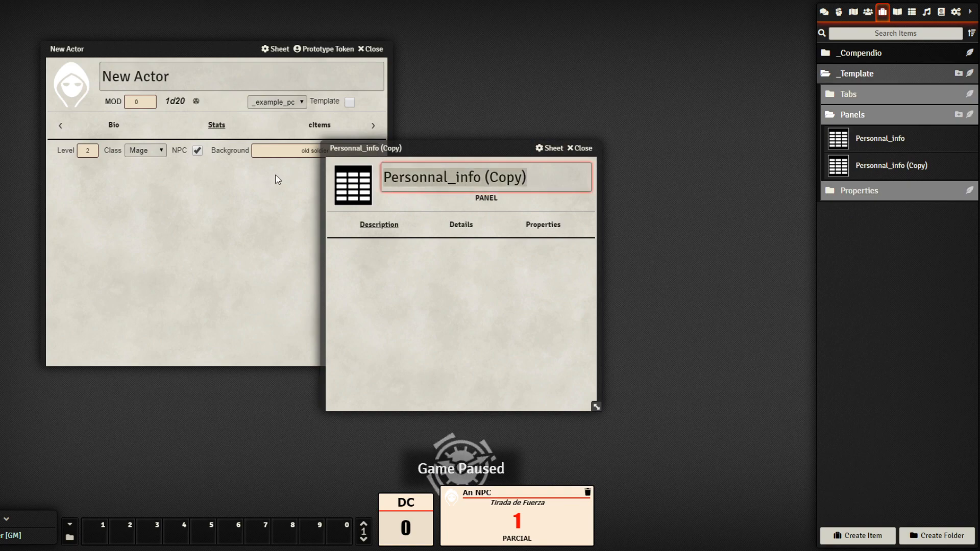
Rename the copied panel to Attributes
{"action": "type", "text": "Attributes"}
{"action": "left_click", "coordinate": [418, 289]}
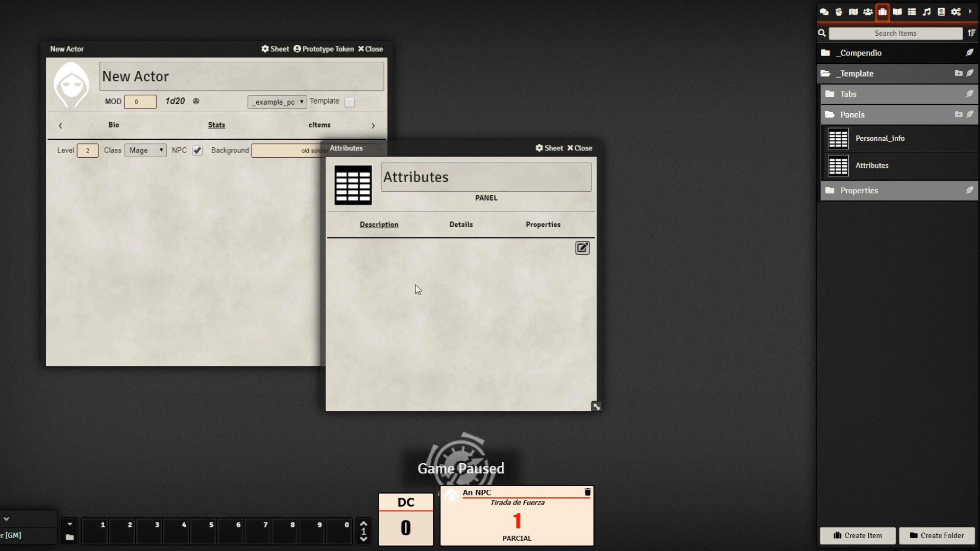
{"action": "left_click_drag", "start_coordinate": [458, 150], "coordinate": [607, 104]}
Set panel key attributes_panel, title ATTRIBUTES, 1 column, width 1/3 and centred alignment
{"action": "left_click", "coordinate": [611, 181]}
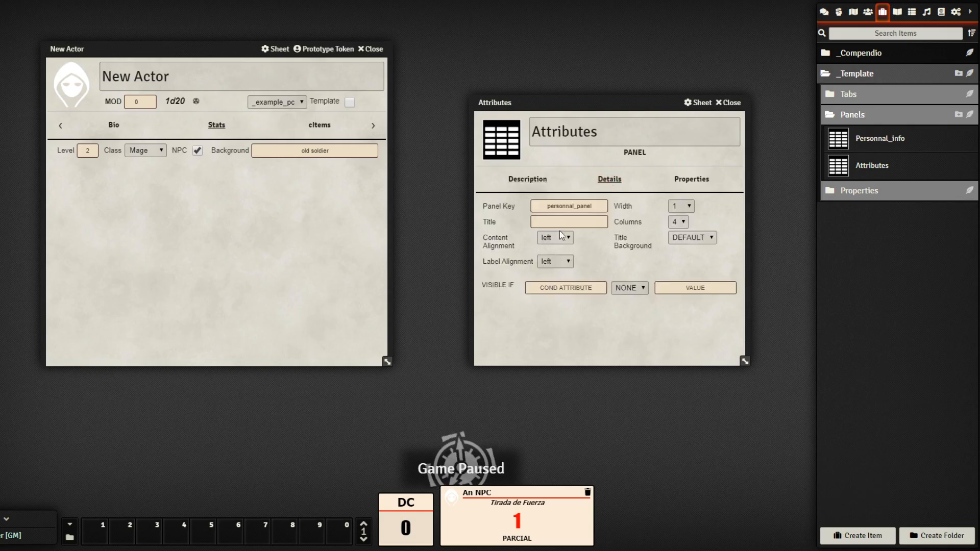
{"action": "left_click", "coordinate": [576, 206]}
{"action": "type", "text": "attributes"}
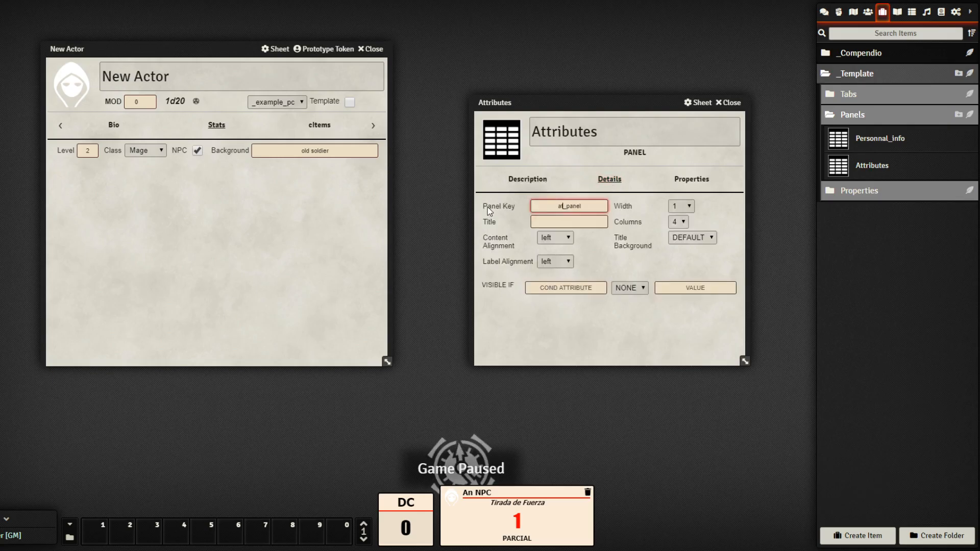
{"action": "left_click", "coordinate": [585, 224]}
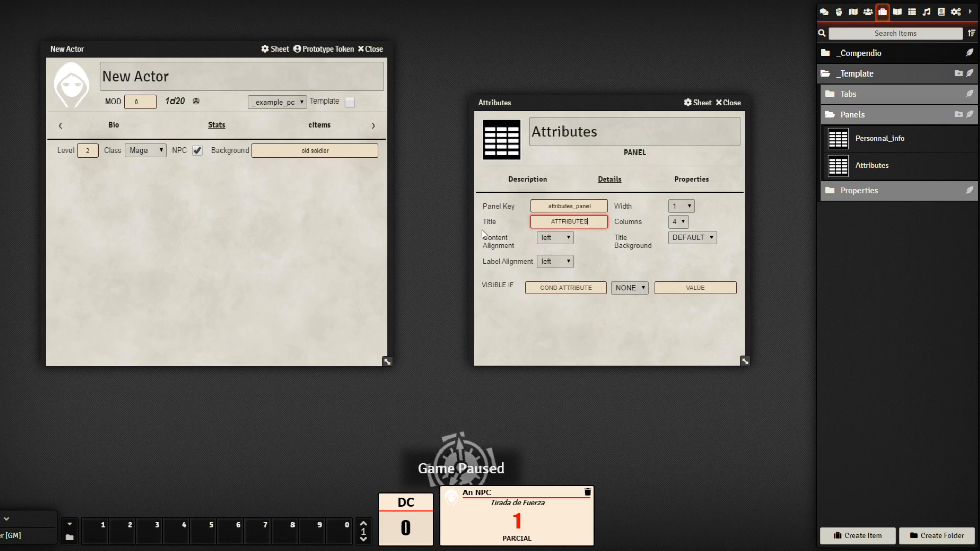
{"action": "left_click", "coordinate": [629, 331]}
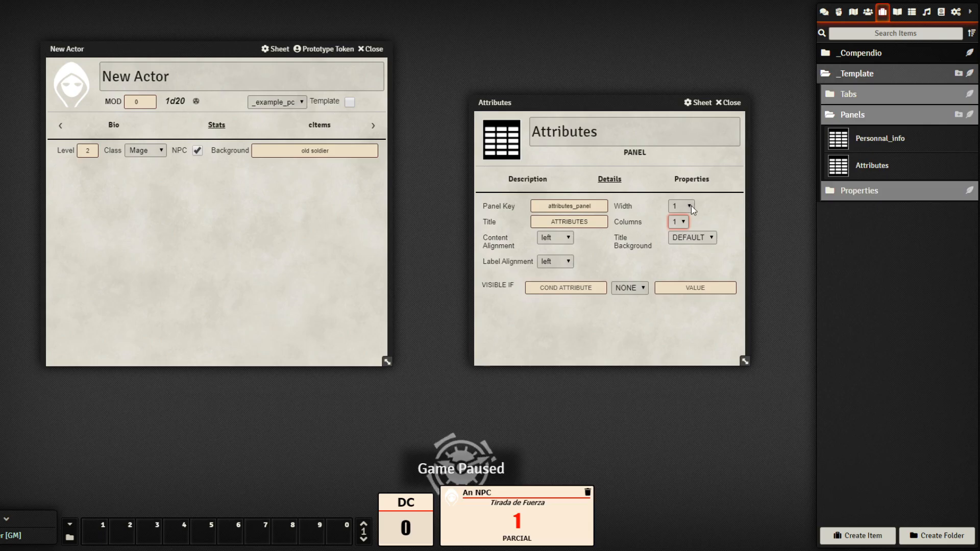
{"action": "left_click", "coordinate": [692, 207]}
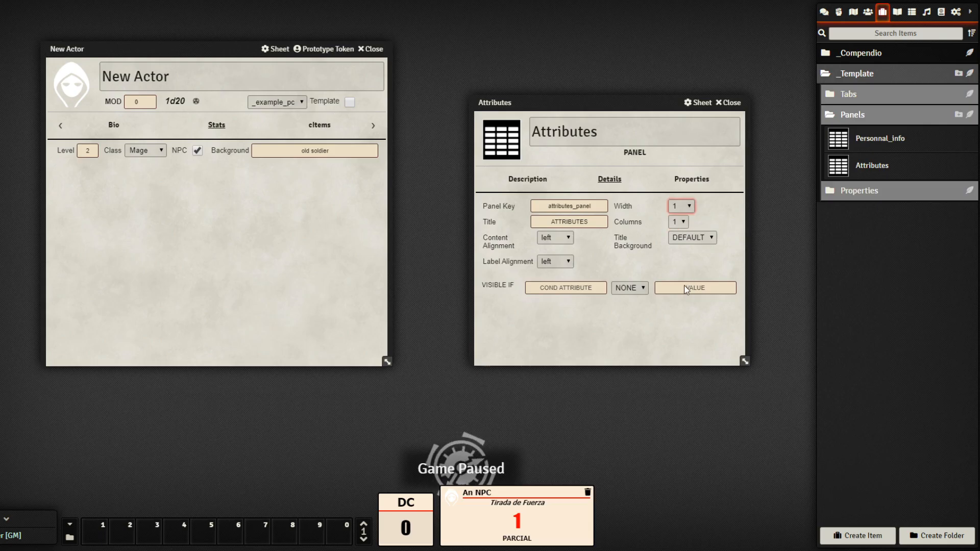
{"action": "key", "text": "Down"}
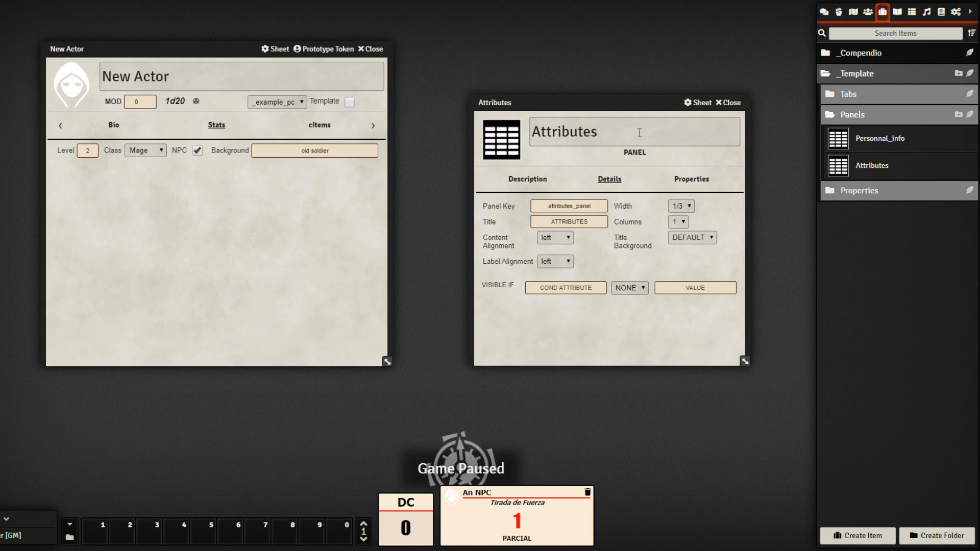
{"action": "left_click_drag", "start_coordinate": [633, 103], "coordinate": [613, 91]}
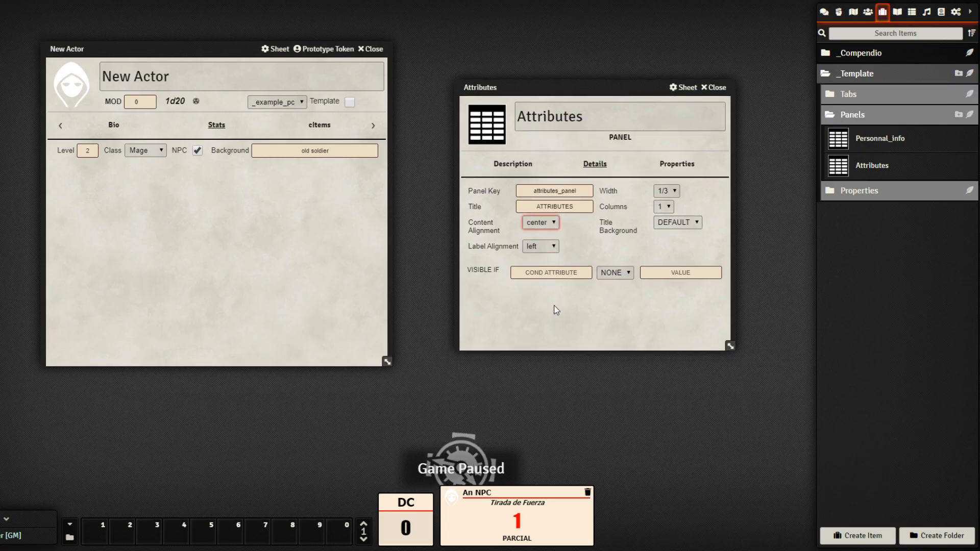
{"action": "left_click", "coordinate": [552, 250]}
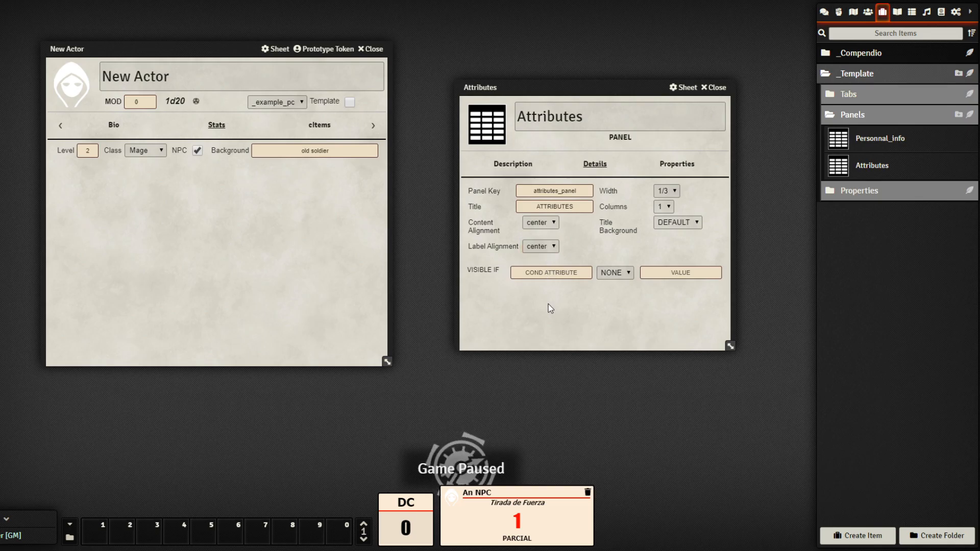
Remove the copied Level, Class, NPC and Background properties from the Attributes panel
{"action": "left_click", "coordinate": [677, 164]}
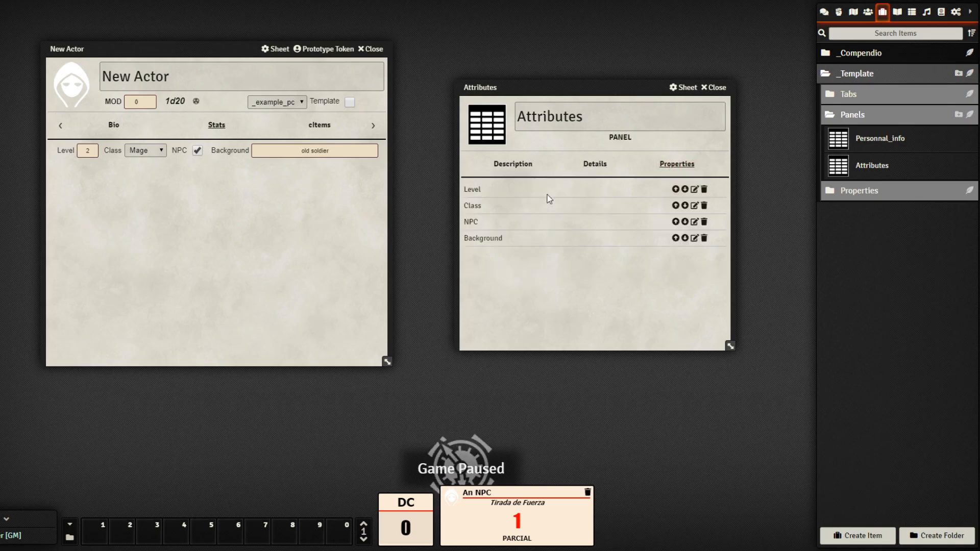
{"action": "left_click", "coordinate": [705, 190]}
{"action": "left_click", "coordinate": [704, 189]}
{"action": "left_click", "coordinate": [704, 190]}
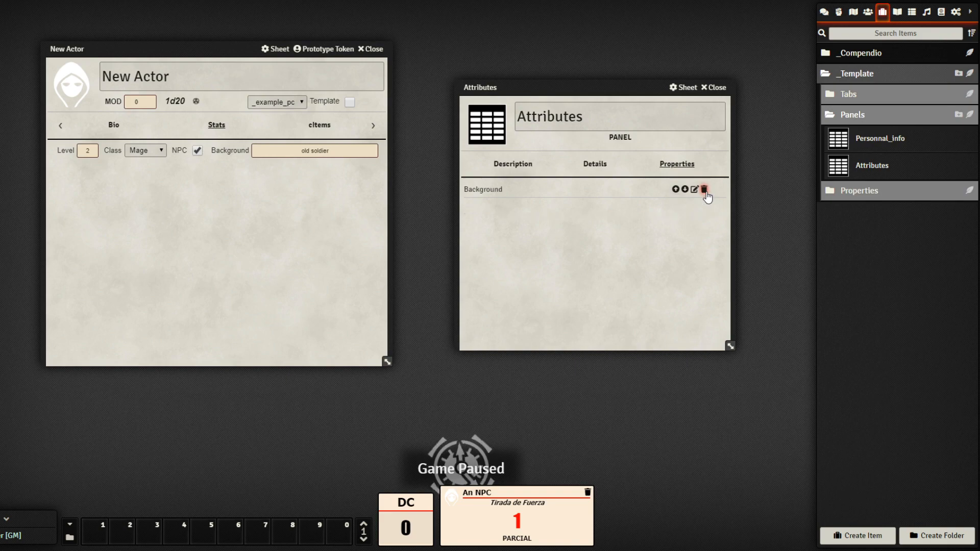
{"action": "left_click", "coordinate": [705, 190]}
{"action": "left_click_drag", "start_coordinate": [587, 79], "coordinate": [546, 27]}
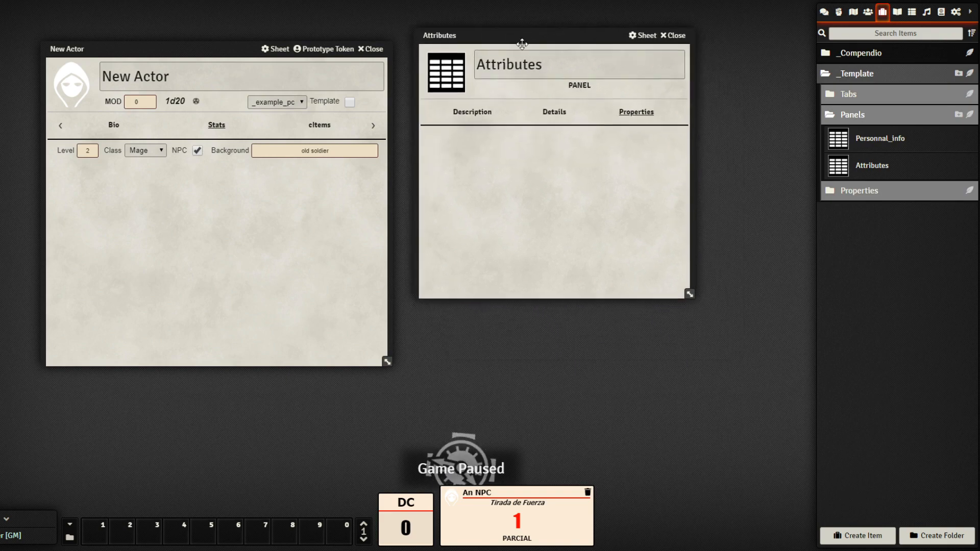
Check the Structure layout diagram, then return to the Items directory
{"action": "left_click", "coordinate": [899, 12]}
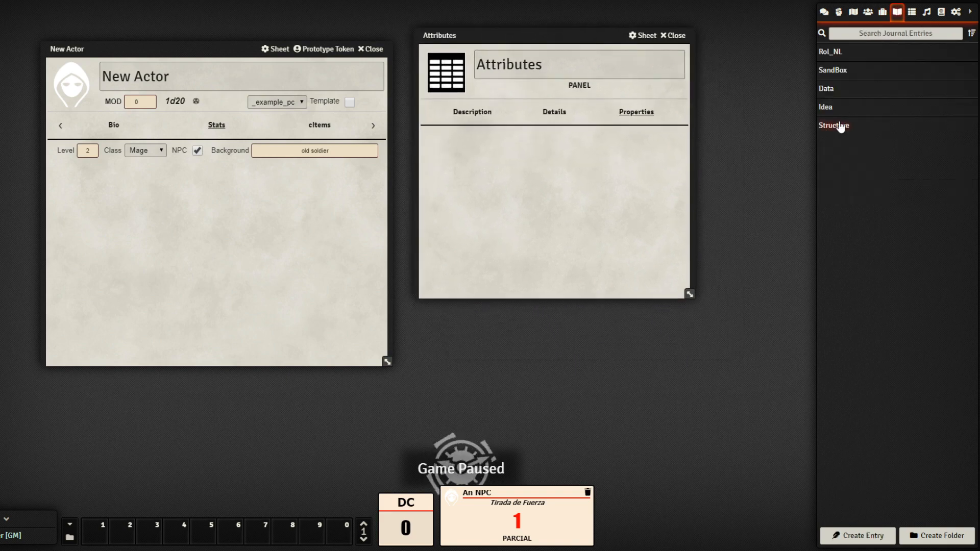
{"action": "left_click", "coordinate": [841, 126]}
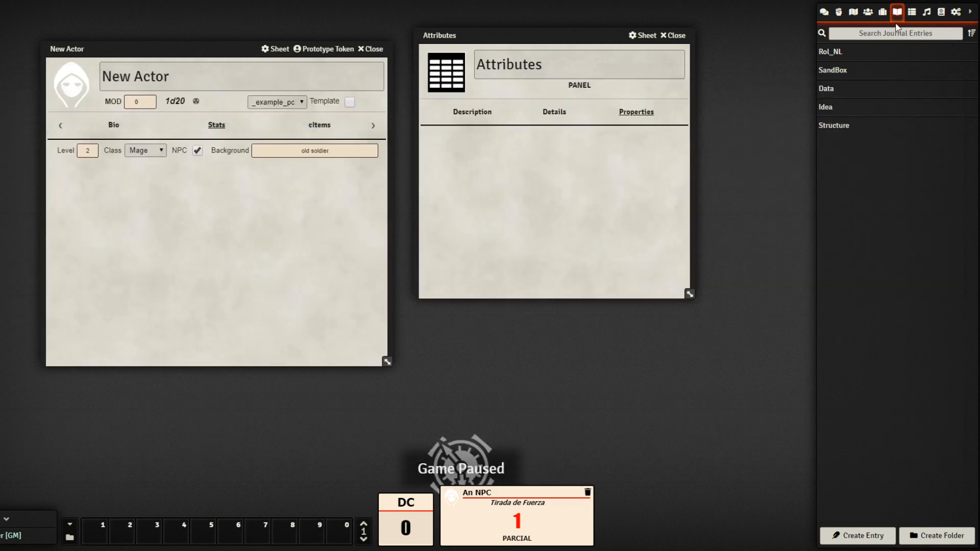
{"action": "left_click", "coordinate": [883, 13]}
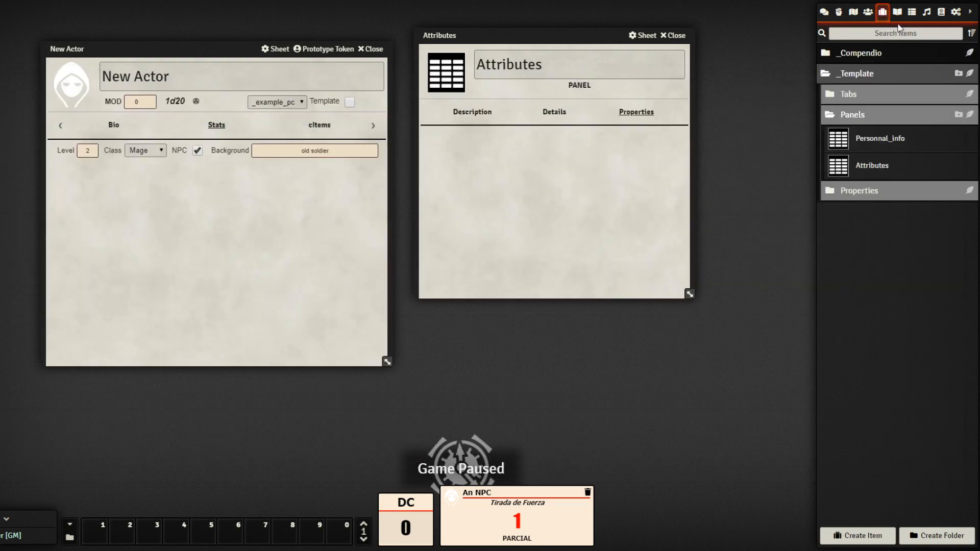
Duplicate the Level property and rename the copy to Stamina
{"action": "left_click", "coordinate": [893, 191]}
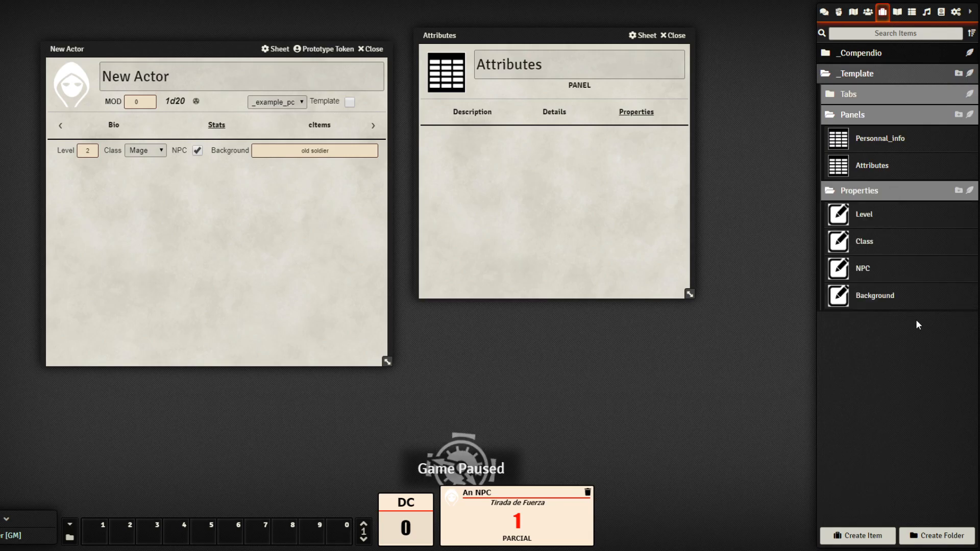
{"action": "right_click", "coordinate": [872, 218]}
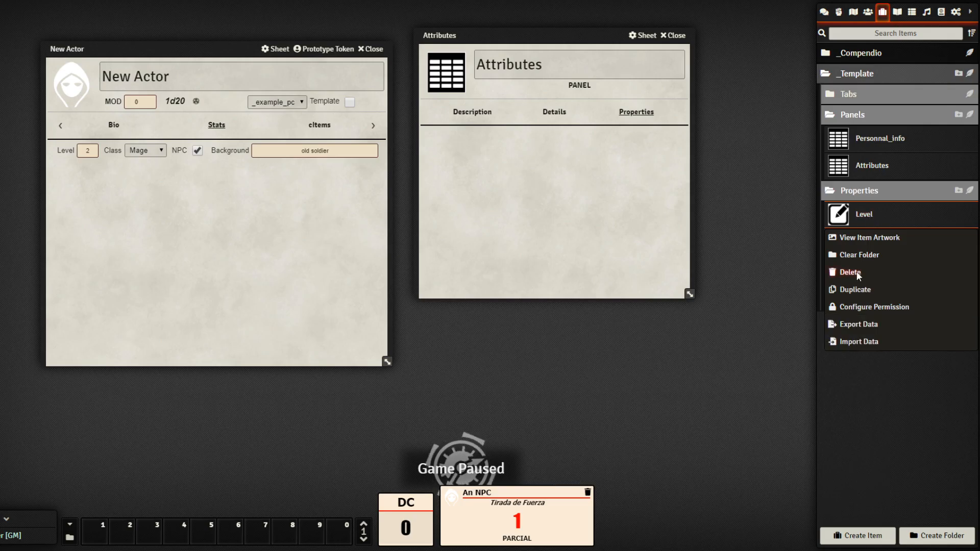
{"action": "left_click", "coordinate": [865, 289]}
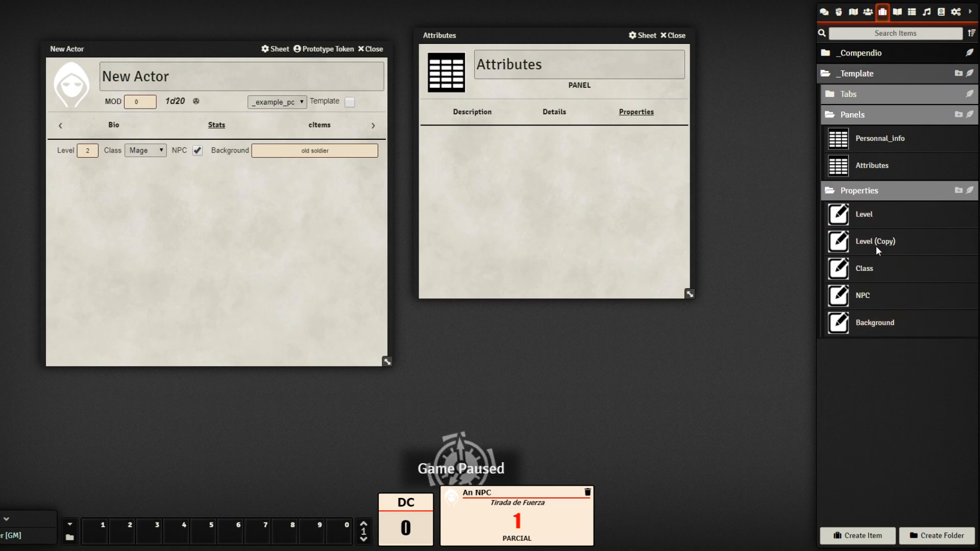
{"action": "left_click_drag", "start_coordinate": [883, 320], "coordinate": [887, 329]}
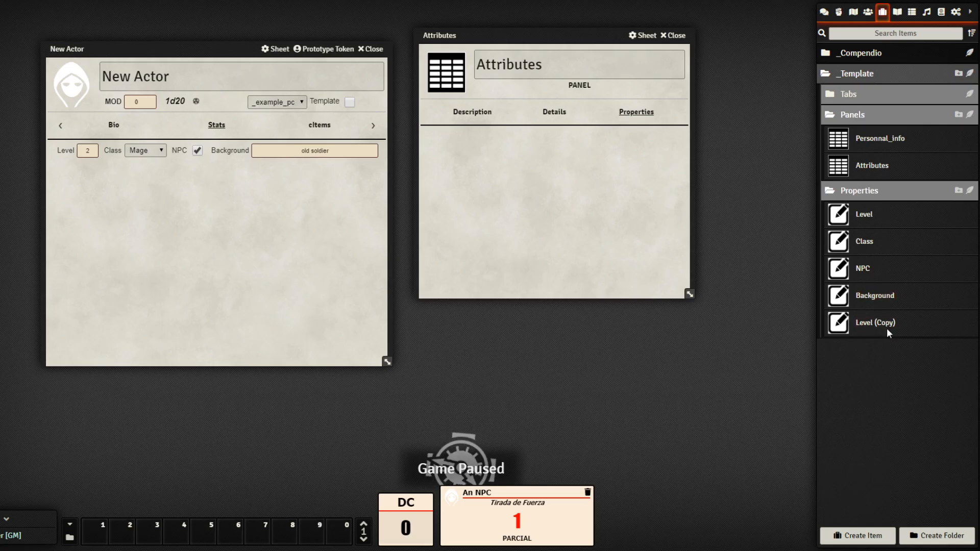
{"action": "left_click", "coordinate": [887, 327]}
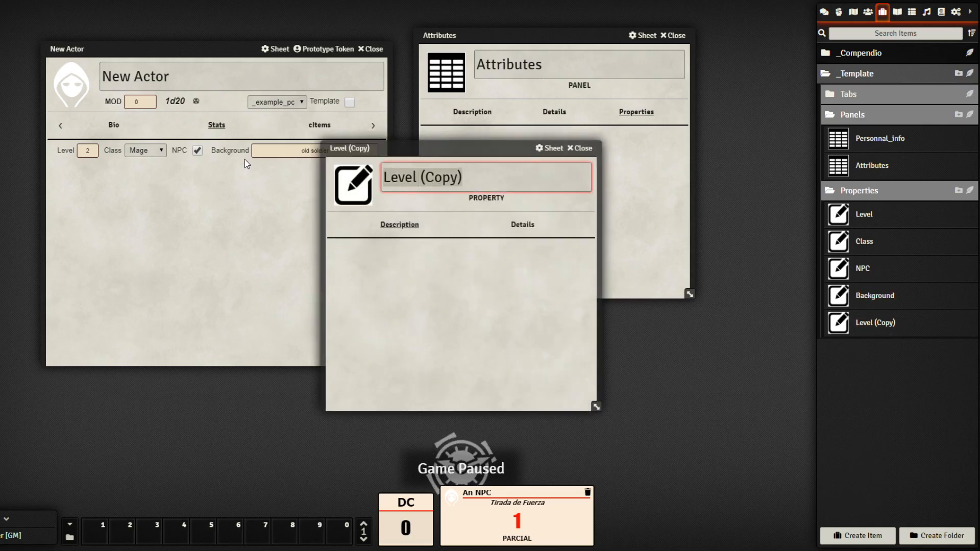
{"action": "type", "text": "STAMIN"}
{"action": "key", "text": "BackSpace"}
{"action": "key", "text": "BackSpace"}
{"action": "key", "text": "BackSpace"}
{"action": "key", "text": "BackSpace"}
{"action": "key", "text": "BackSpace"}
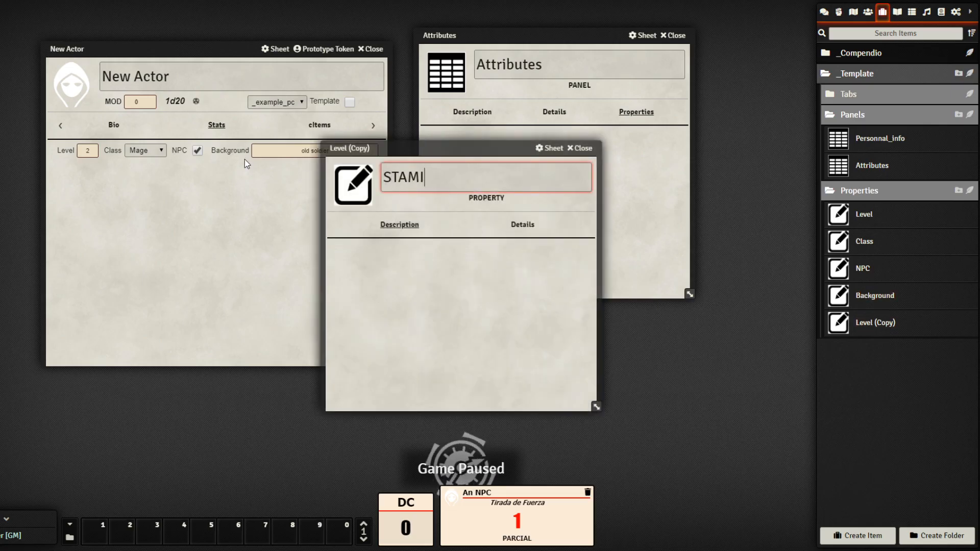
{"action": "type", "text": "tamina"}
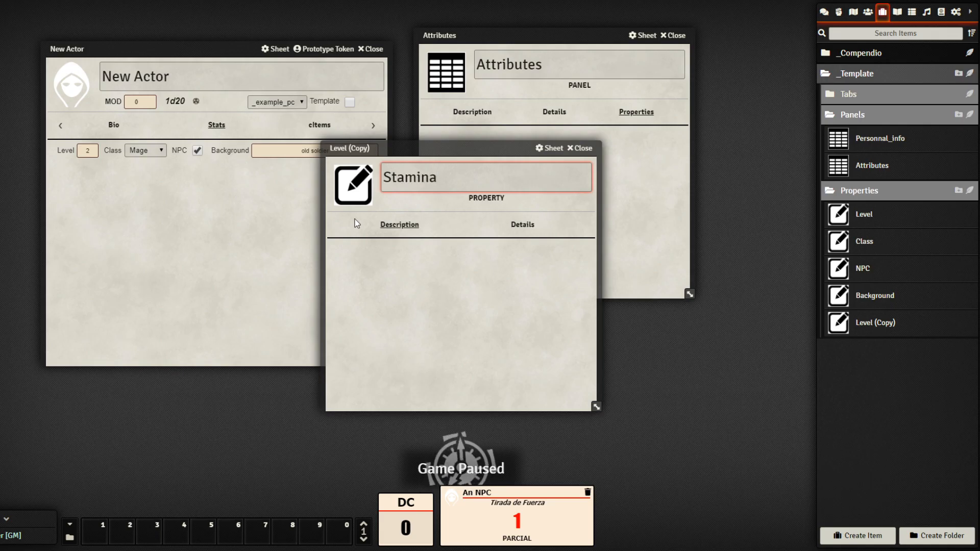
{"action": "key", "text": "Return"}
Give Stamina key STA, tag Stamina and default value 0, then close its sheet
{"action": "left_click", "coordinate": [523, 224]}
{"action": "double_click", "coordinate": [421, 250]}
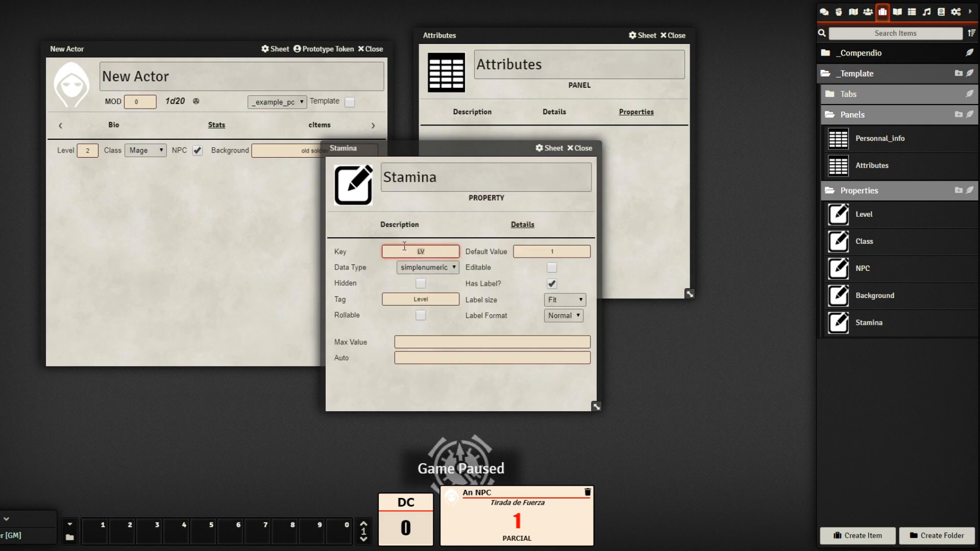
{"action": "type", "text": "STA"}
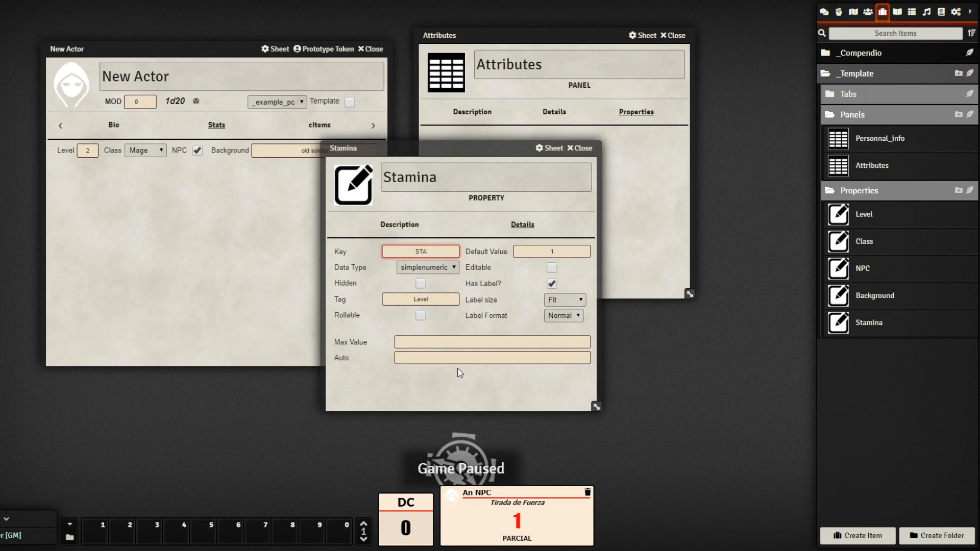
{"action": "left_click", "coordinate": [479, 389]}
{"action": "double_click", "coordinate": [441, 298]}
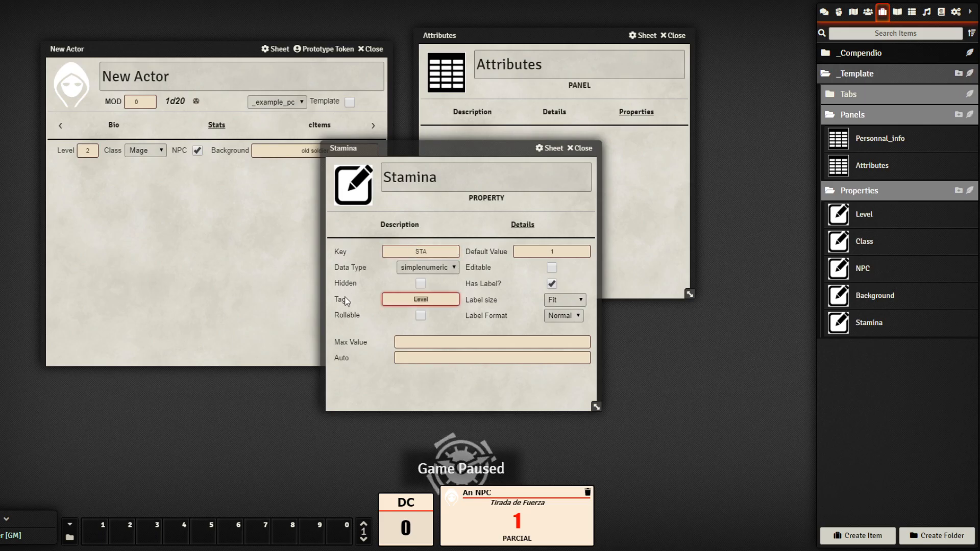
{"action": "type", "text": "STAMI"}
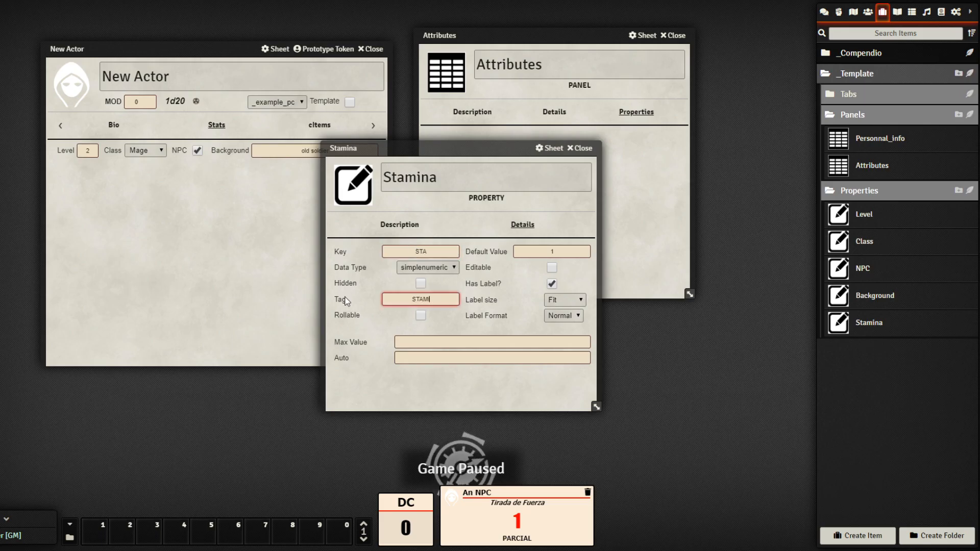
{"action": "key", "text": "BackSpace"}
{"action": "key", "text": "BackSpace"}
{"action": "key", "text": "BackSpace"}
{"action": "key", "text": "BackSpace"}
{"action": "type", "text": "tamina"}
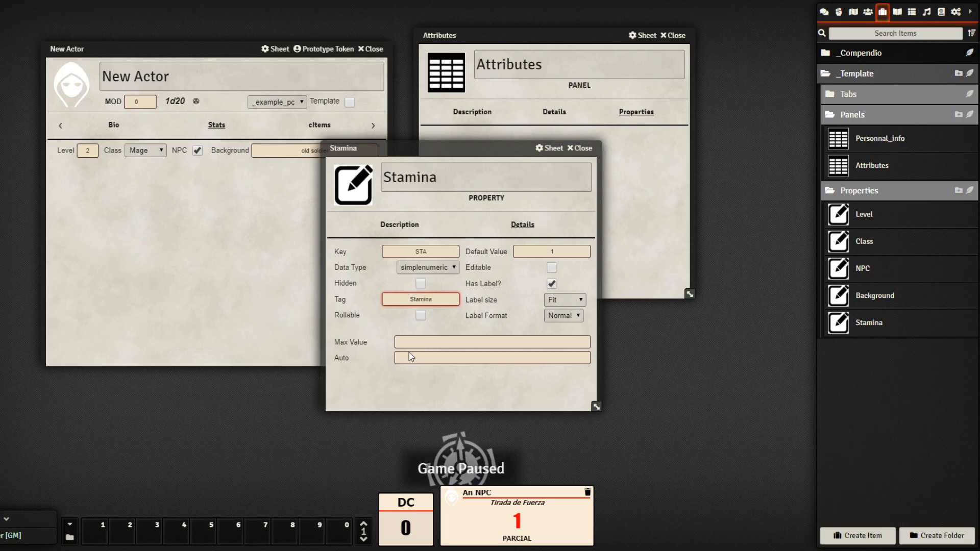
{"action": "left_click", "coordinate": [458, 391]}
{"action": "left_click", "coordinate": [556, 251]}
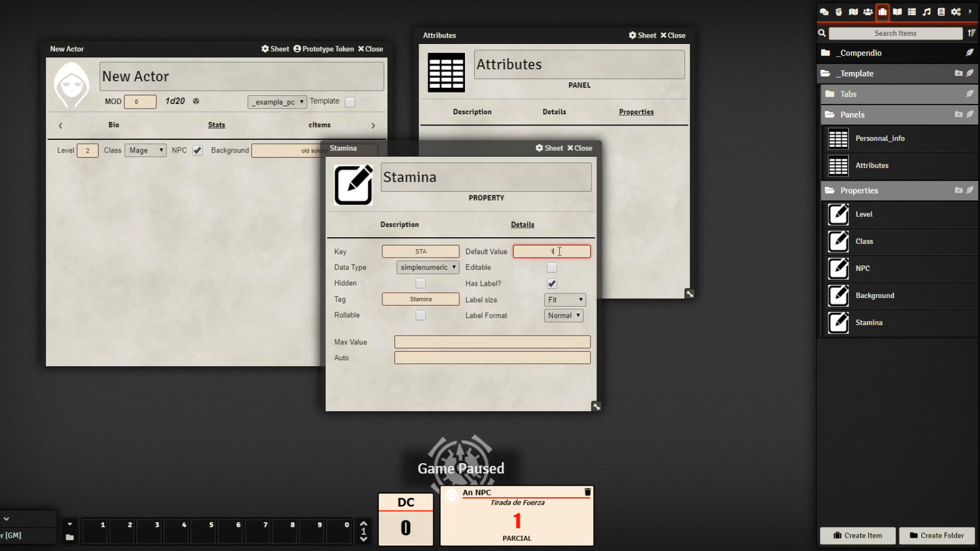
{"action": "type", "text": "0"}
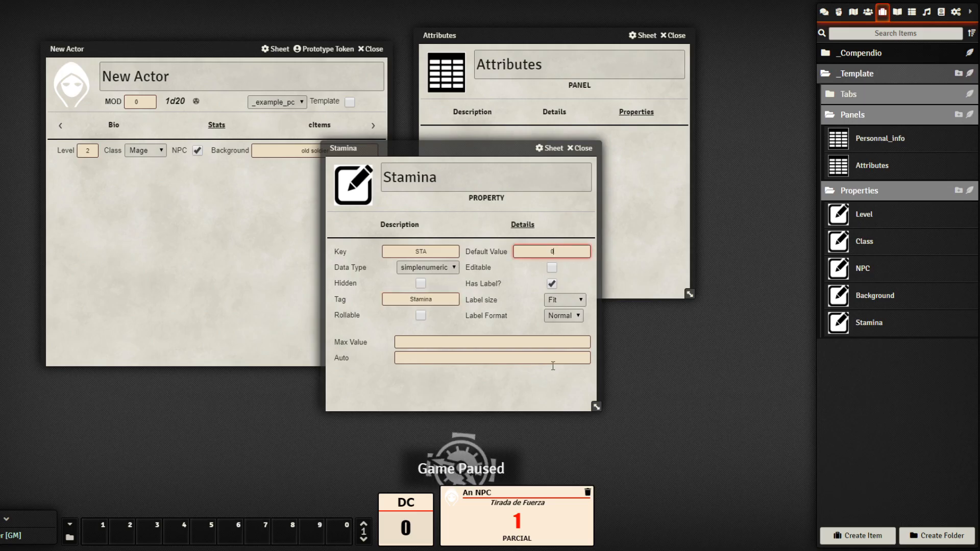
{"action": "left_click", "coordinate": [528, 394]}
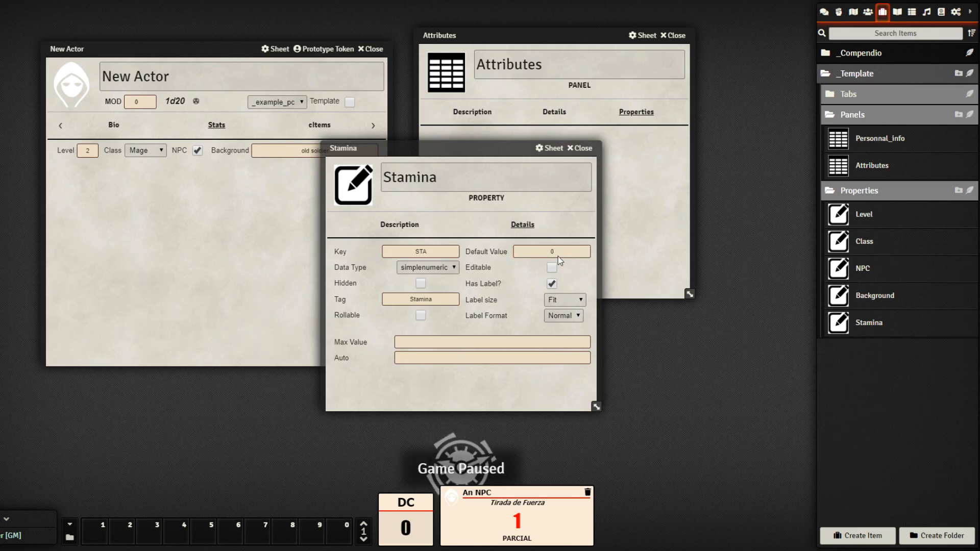
{"action": "left_click_drag", "start_coordinate": [511, 153], "coordinate": [710, 157]}
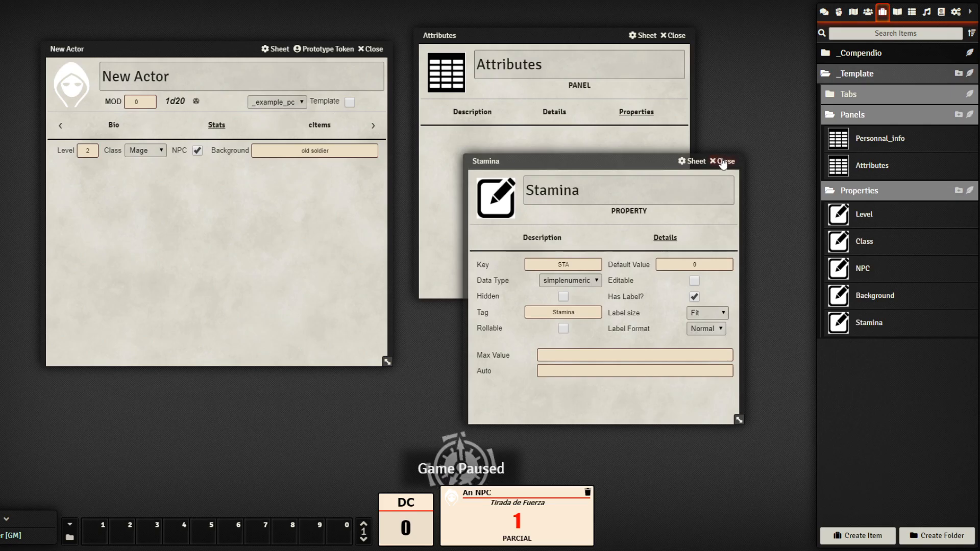
{"action": "left_click", "coordinate": [725, 163]}
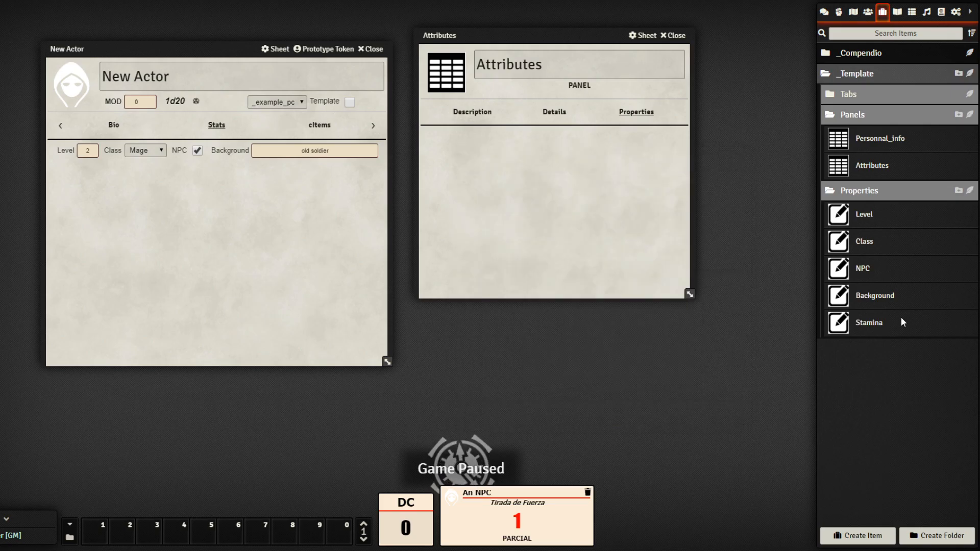
Duplicate the Stamina property twice
{"action": "right_click", "coordinate": [877, 327]}
{"action": "left_click", "coordinate": [856, 250]}
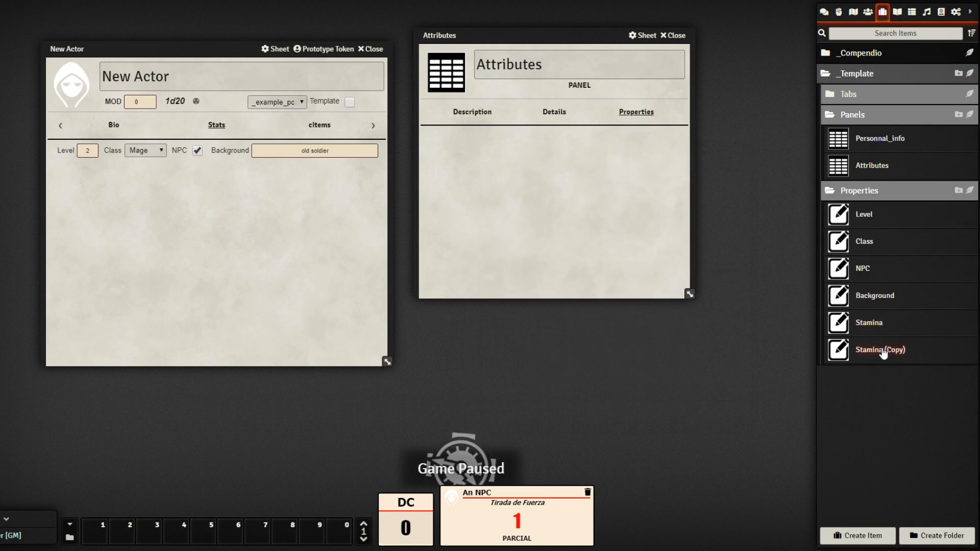
{"action": "right_click", "coordinate": [884, 351]}
{"action": "left_click", "coordinate": [869, 276]}
Consult the Structure sketch, then rename the first Stamina copy to Intelect
{"action": "left_click", "coordinate": [891, 353]}
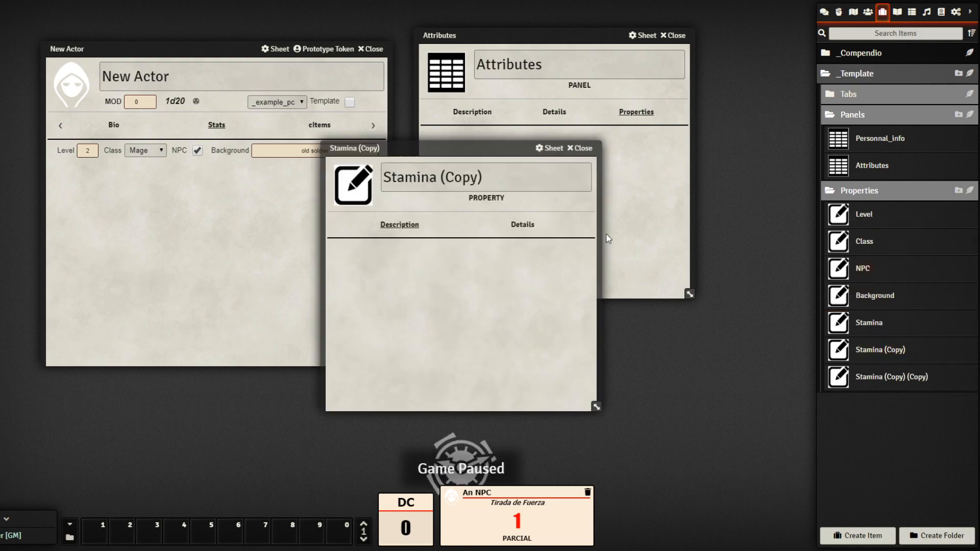
{"action": "left_click", "coordinate": [898, 11]}
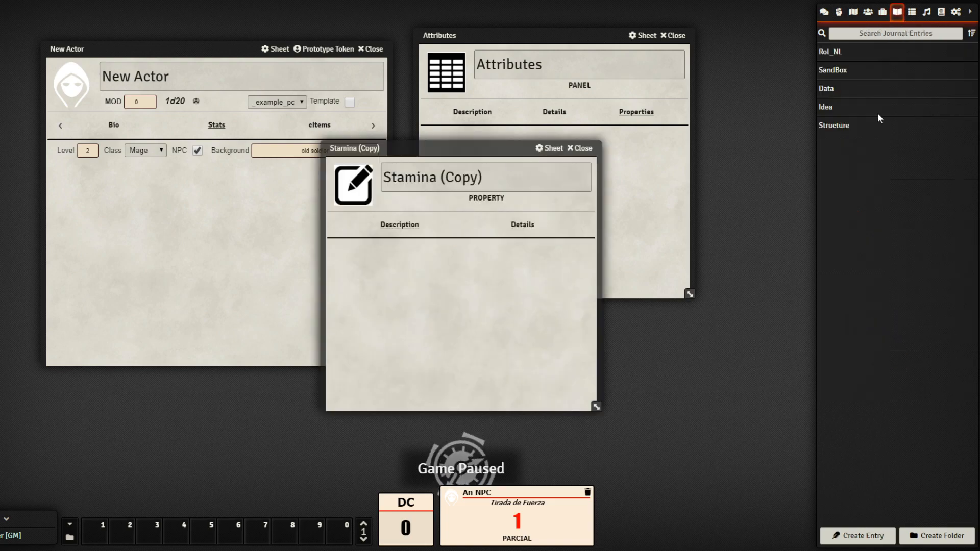
{"action": "left_click", "coordinate": [846, 124]}
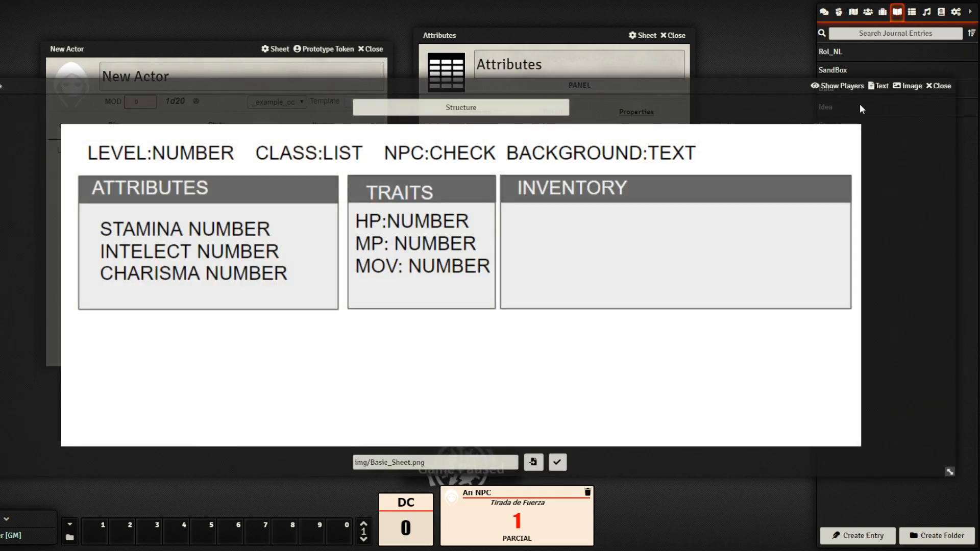
{"action": "left_click", "coordinate": [942, 86]}
{"action": "left_click", "coordinate": [882, 12]}
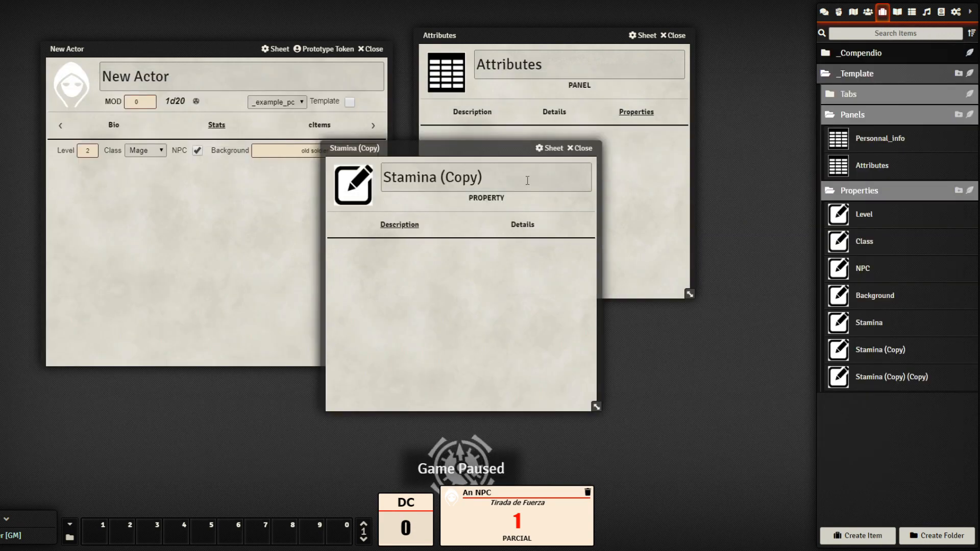
{"action": "left_click_drag", "start_coordinate": [527, 180], "coordinate": [142, 137]}
{"action": "type", "text": "Intelec"}
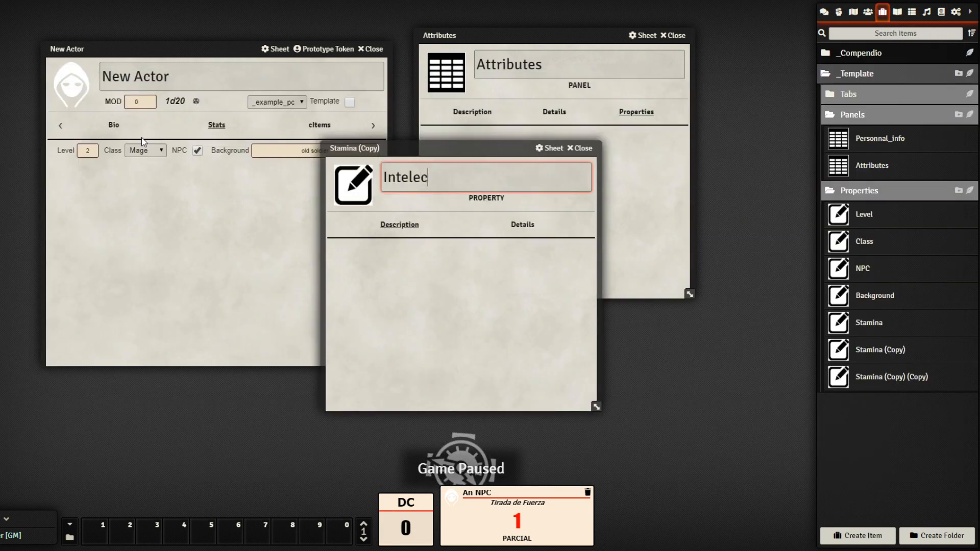
{"action": "type", "text": "t"}
{"action": "left_click", "coordinate": [480, 240]}
Set Intelect's key to INT and tag to Intelect, then close it
{"action": "left_click", "coordinate": [523, 226]}
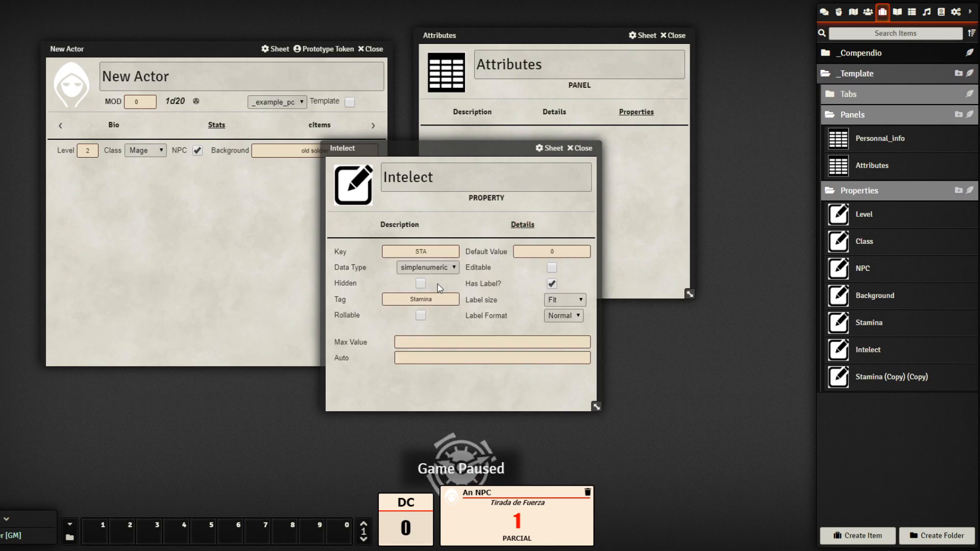
{"action": "double_click", "coordinate": [421, 251]}
{"action": "type", "text": "INT"}
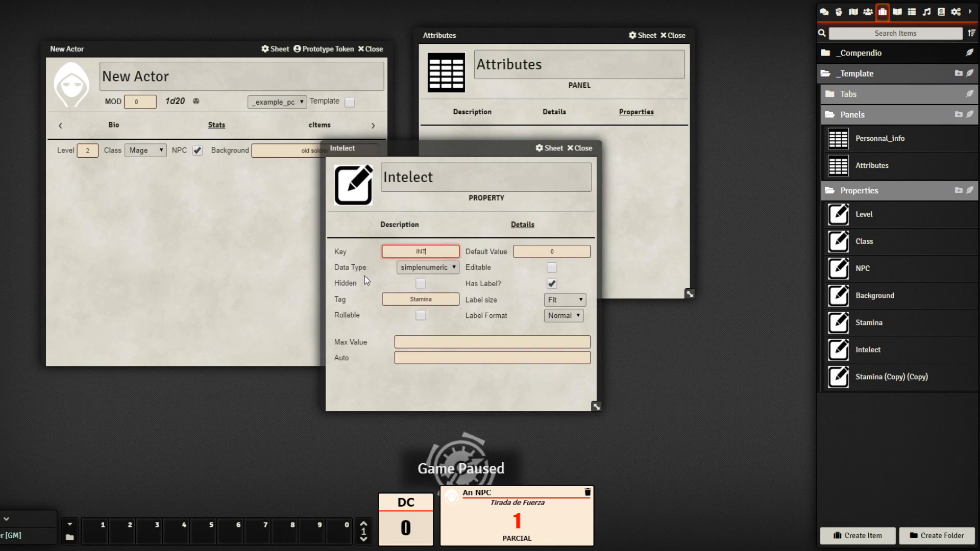
{"action": "double_click", "coordinate": [386, 301]}
{"action": "type", "text": "Intelect"}
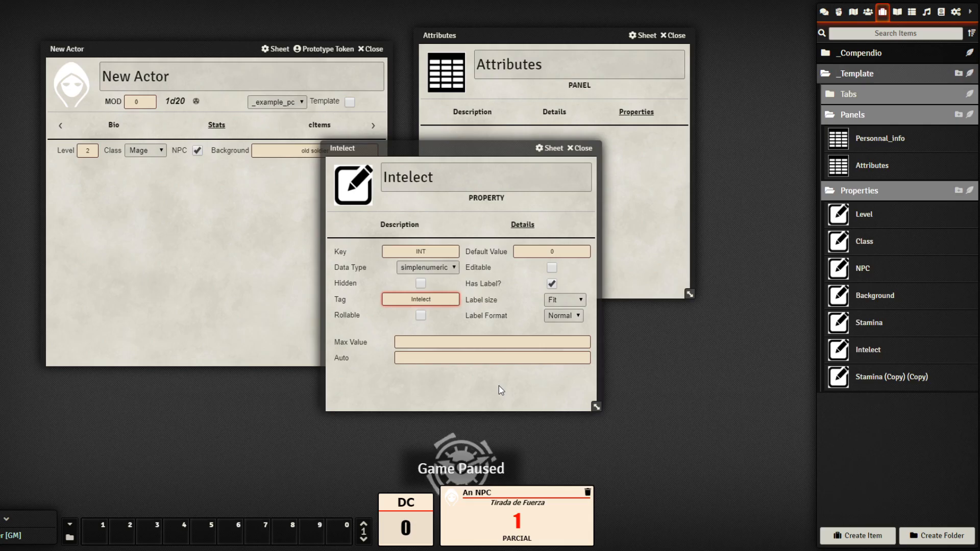
{"action": "left_click", "coordinate": [540, 264]}
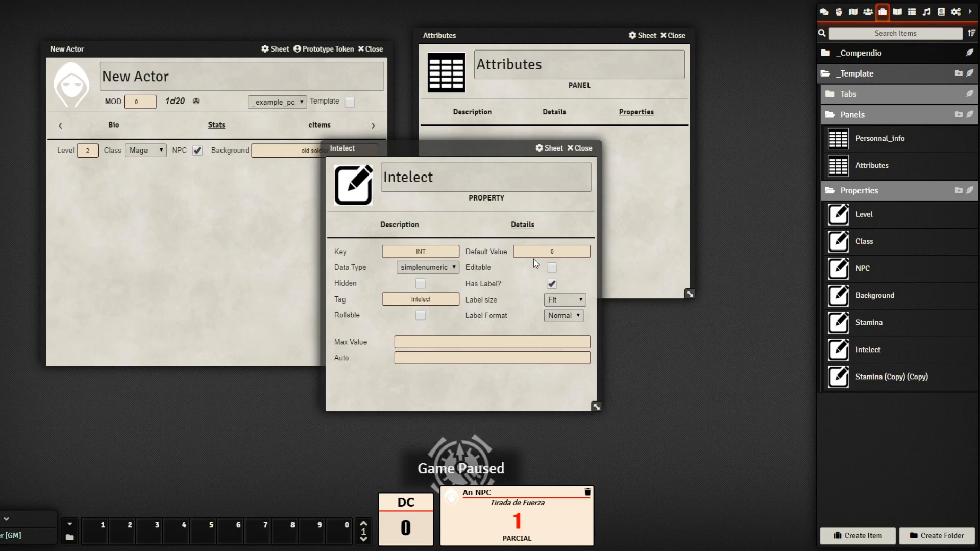
{"action": "left_click", "coordinate": [582, 149]}
Rename the second copy to Charisma with key CHA and tag Charisma, then close it
{"action": "left_click", "coordinate": [900, 377]}
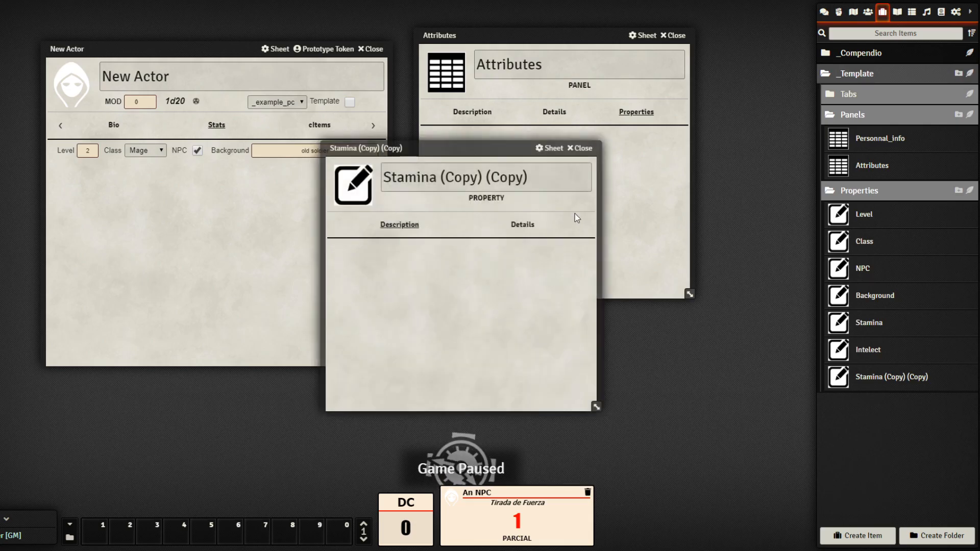
{"action": "type", "text": "Charisma"}
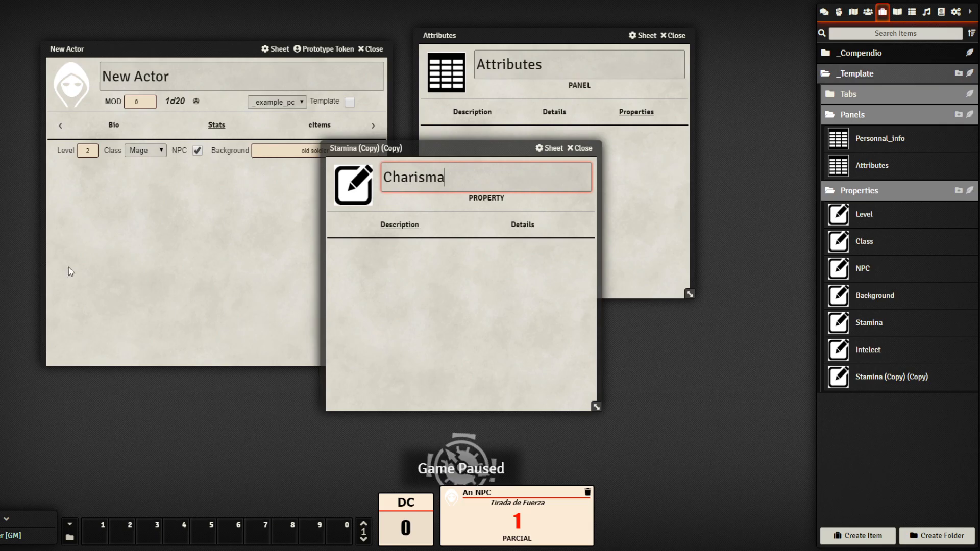
{"action": "left_click", "coordinate": [439, 294]}
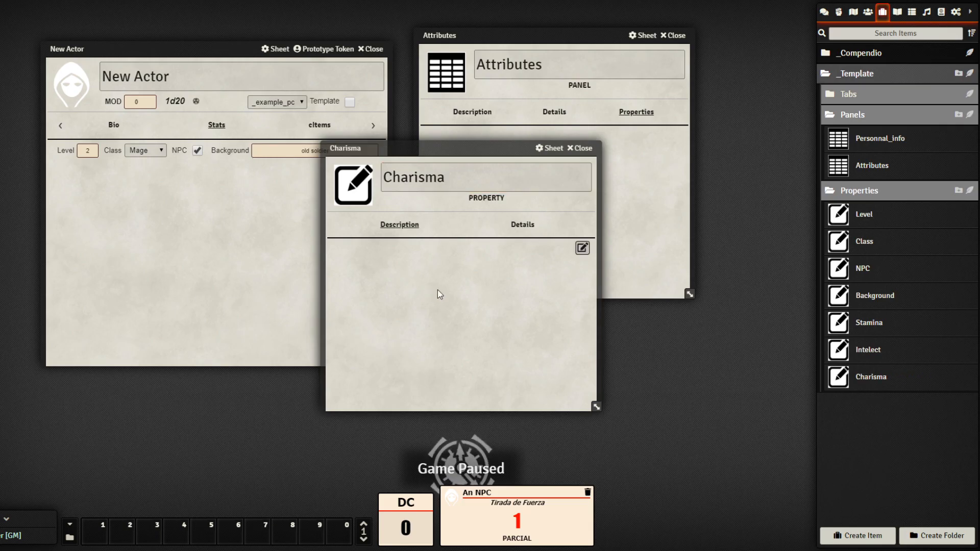
{"action": "left_click", "coordinate": [522, 225]}
{"action": "type", "text": "CHA"}
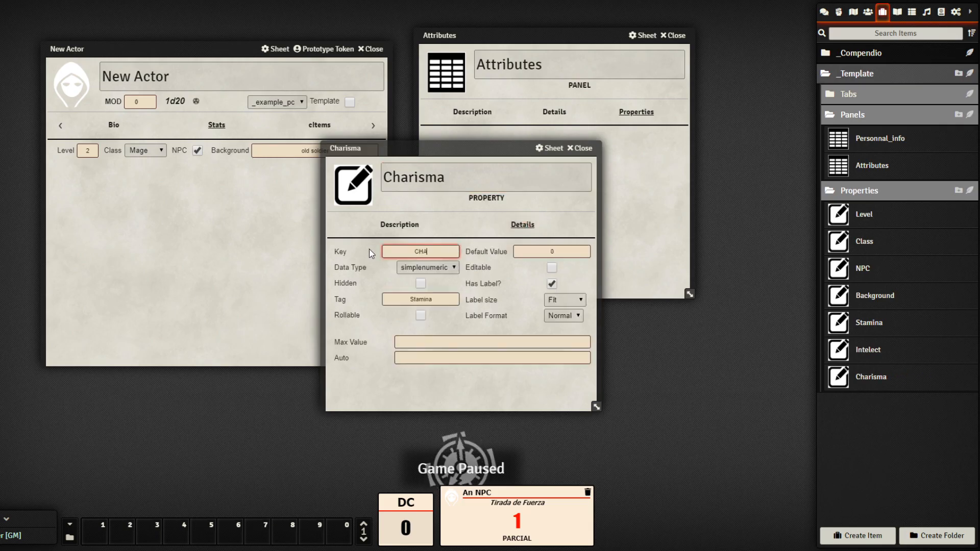
{"action": "left_click", "coordinate": [400, 300]}
{"action": "type", "text": "Charisma"}
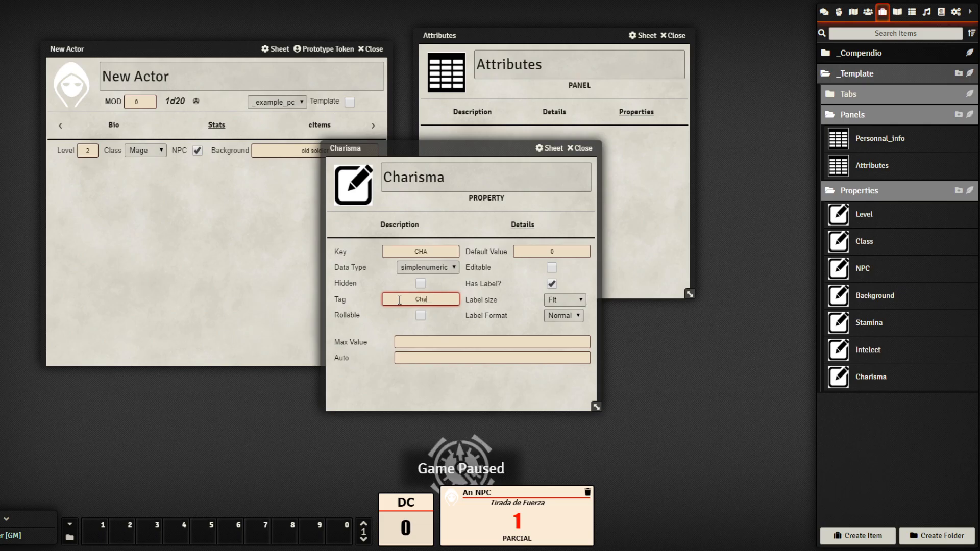
{"action": "left_click", "coordinate": [495, 377]}
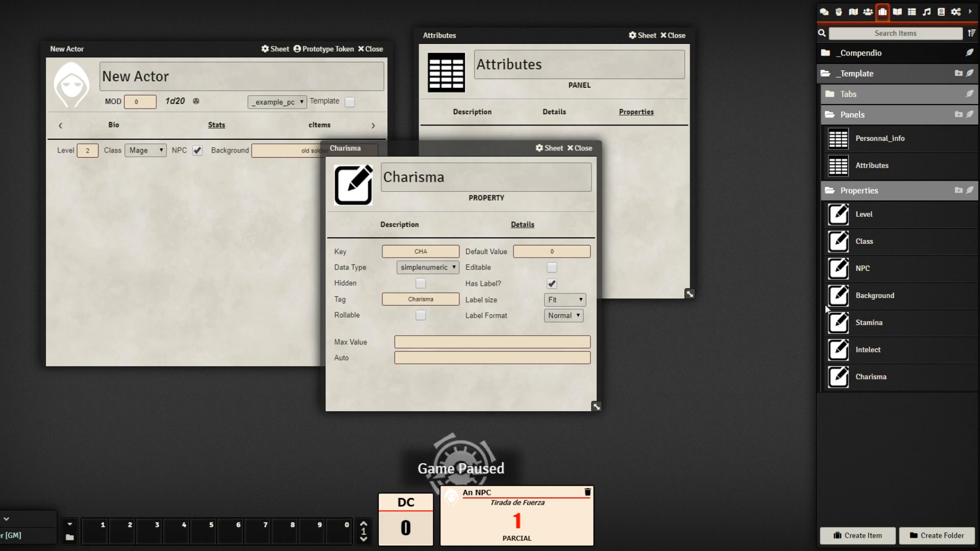
{"action": "left_click", "coordinate": [874, 356]}
{"action": "left_click", "coordinate": [581, 153]}
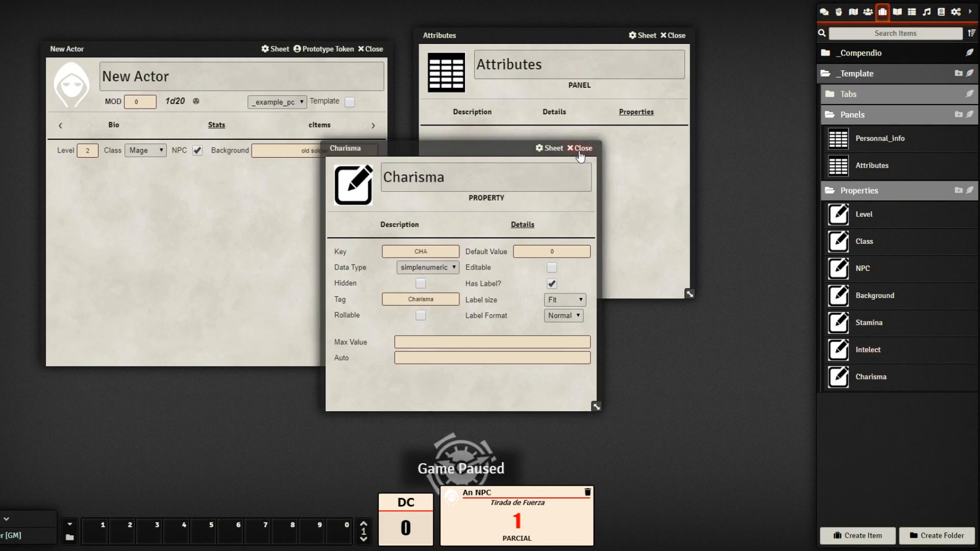
{"action": "left_click", "coordinate": [581, 149]}
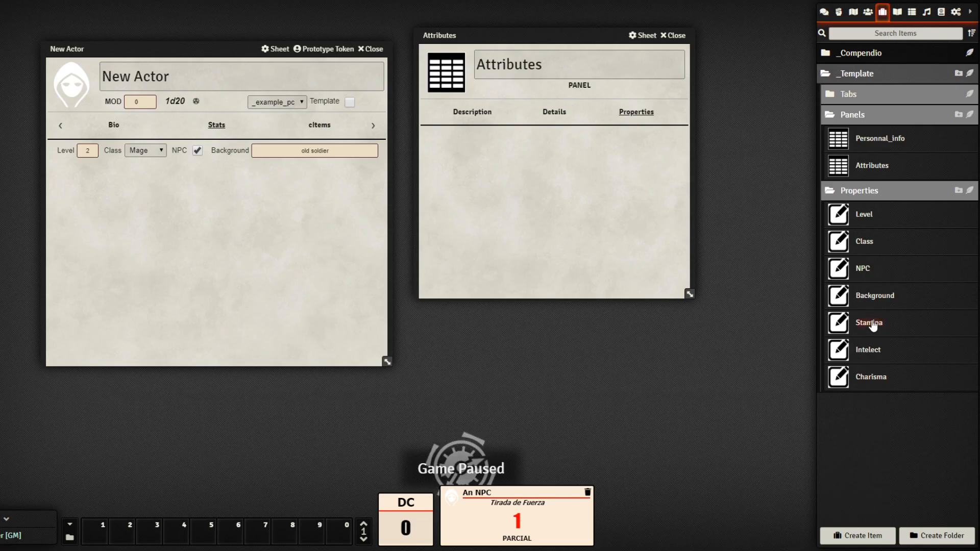
Add Stamina, Intelect and Charisma to the Attributes panel's properties and close it
{"action": "left_click_drag", "start_coordinate": [560, 183], "coordinate": [560, 184]}
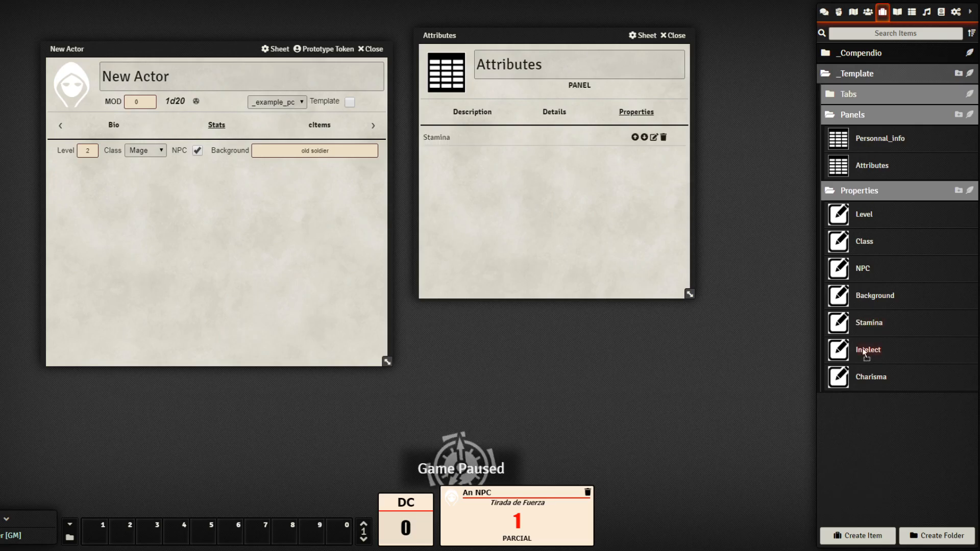
{"action": "left_click_drag", "start_coordinate": [864, 350], "coordinate": [579, 197]}
{"action": "left_click_drag", "start_coordinate": [495, 225], "coordinate": [511, 231]}
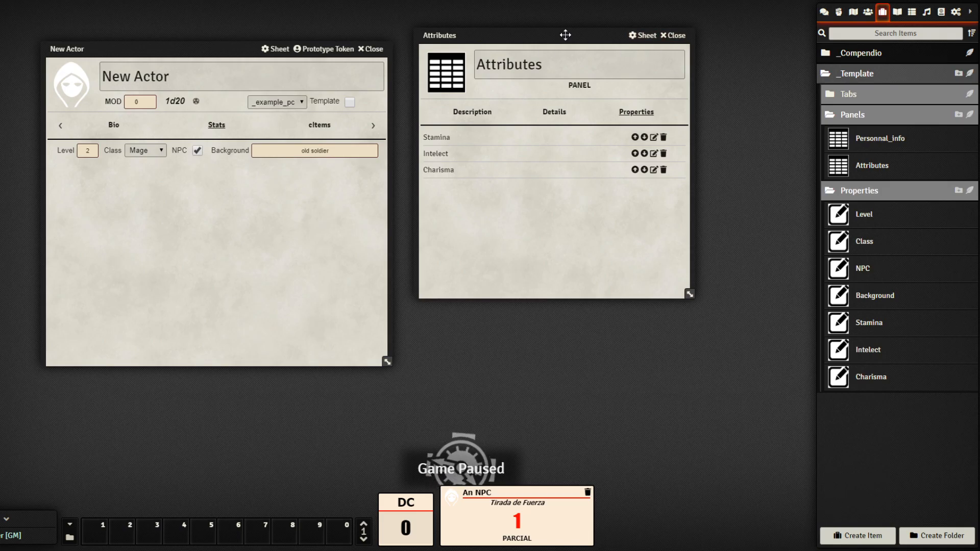
{"action": "left_click_drag", "start_coordinate": [566, 35], "coordinate": [590, 57]}
{"action": "left_click", "coordinate": [699, 59]}
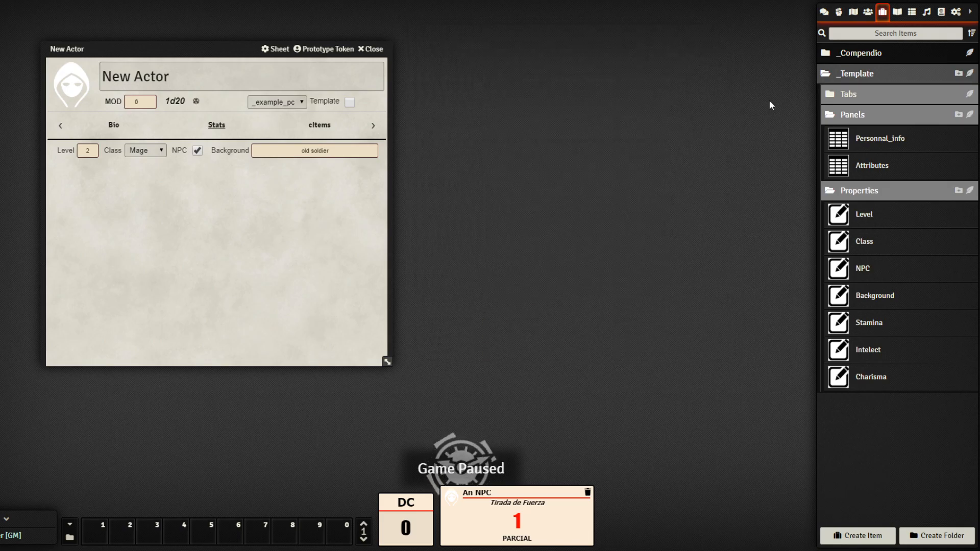
Add the Attributes panel to the Stats tab's panels and close the tab settings
{"action": "left_click", "coordinate": [878, 95]}
{"action": "left_click", "coordinate": [869, 122]}
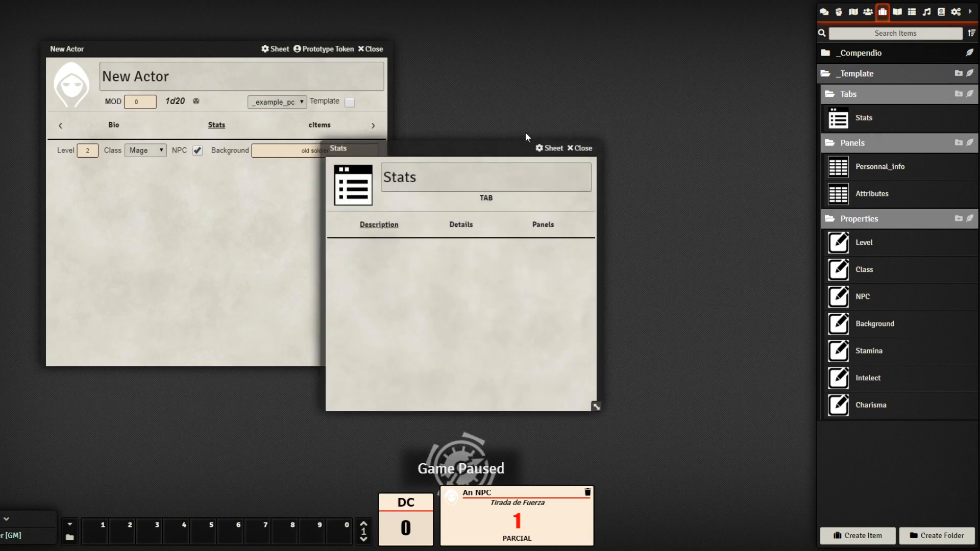
{"action": "left_click", "coordinate": [618, 158]}
{"action": "left_click_drag", "start_coordinate": [579, 85], "coordinate": [600, 75]}
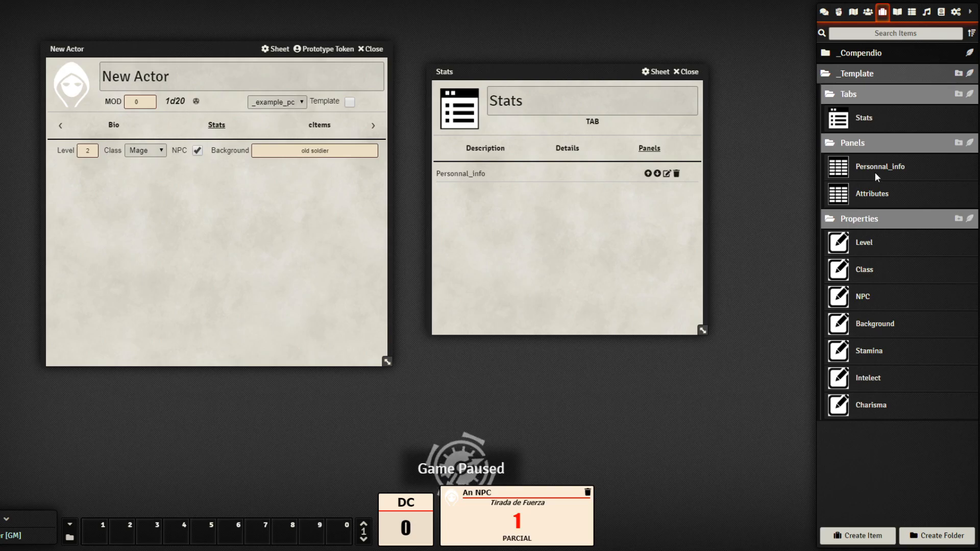
{"action": "left_click_drag", "start_coordinate": [880, 196], "coordinate": [553, 253]}
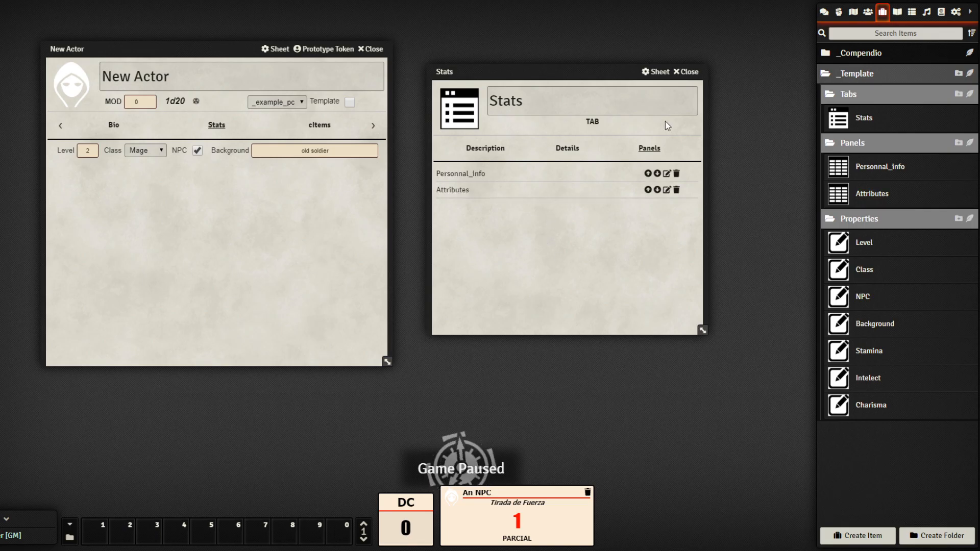
{"action": "left_click", "coordinate": [687, 72]}
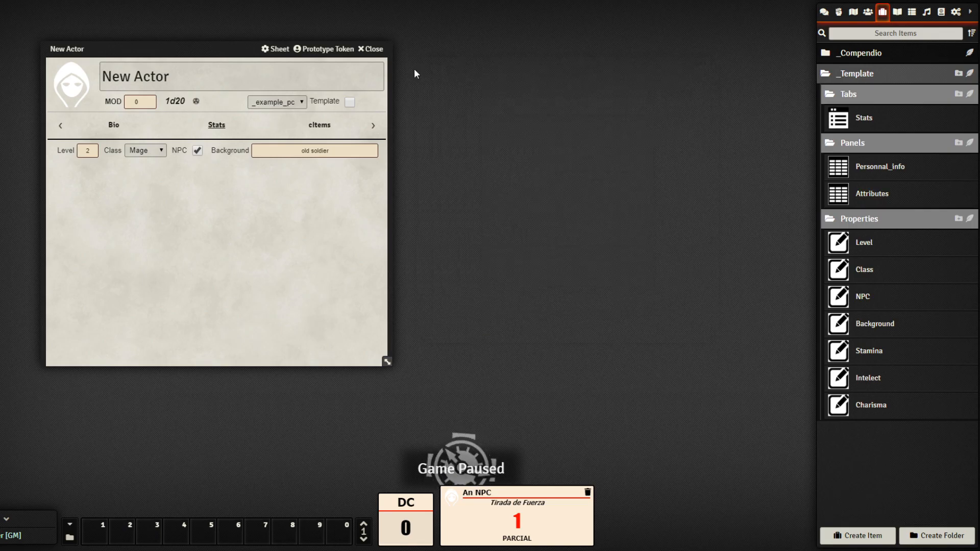
Close New Actor, open the _example_pc template actor from _CONFIG/_Template, and reload with F5
{"action": "left_click", "coordinate": [377, 49]}
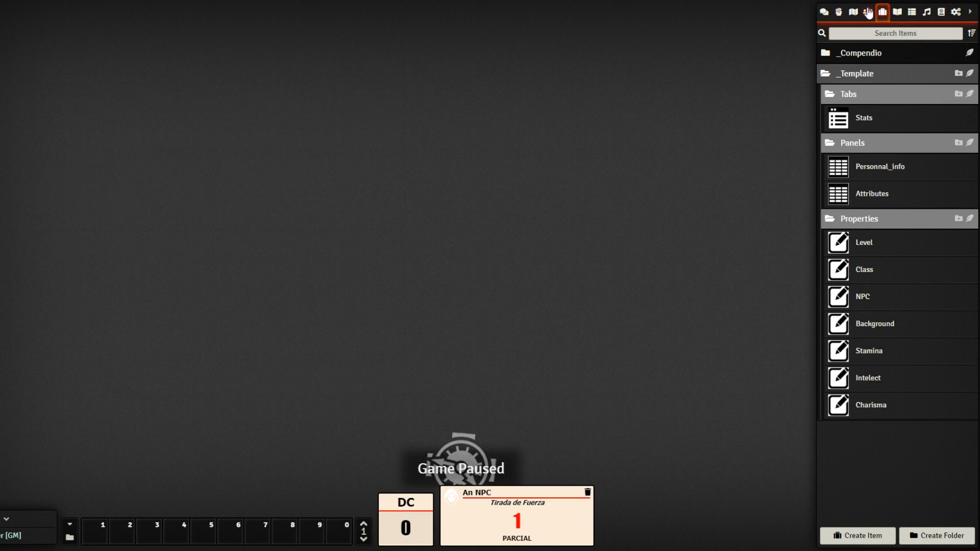
{"action": "left_click", "coordinate": [868, 11]}
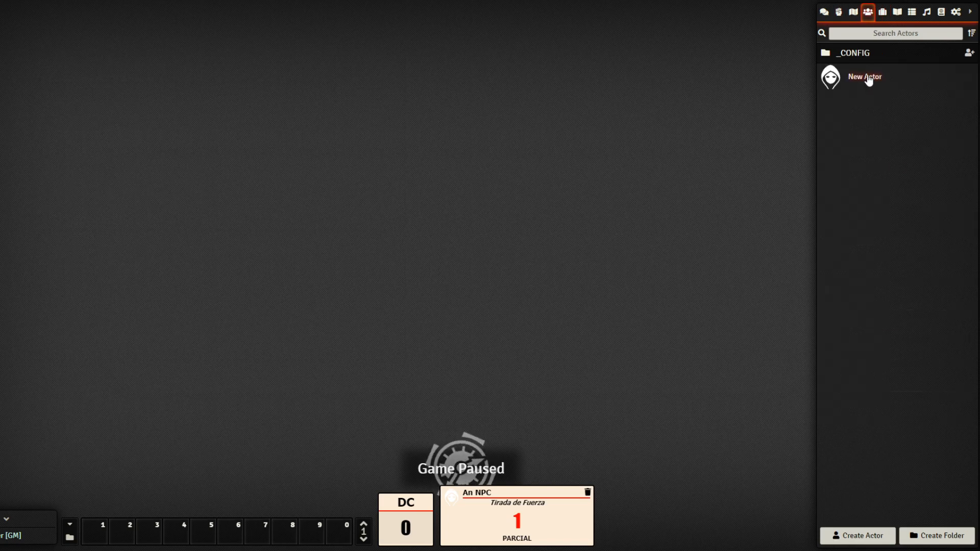
{"action": "left_click", "coordinate": [868, 51]}
{"action": "left_click", "coordinate": [869, 74]}
{"action": "left_click", "coordinate": [877, 95]}
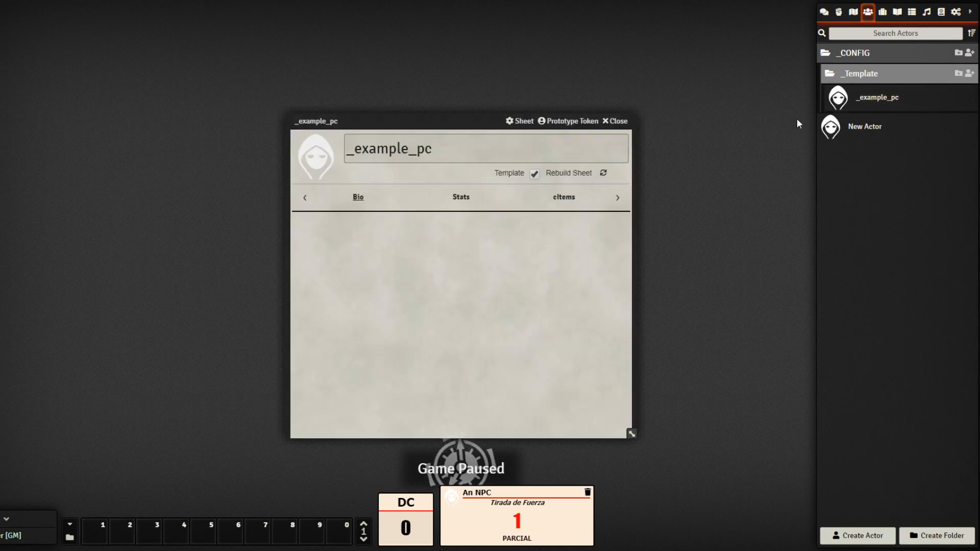
{"action": "left_click_drag", "start_coordinate": [472, 121], "coordinate": [313, 78]}
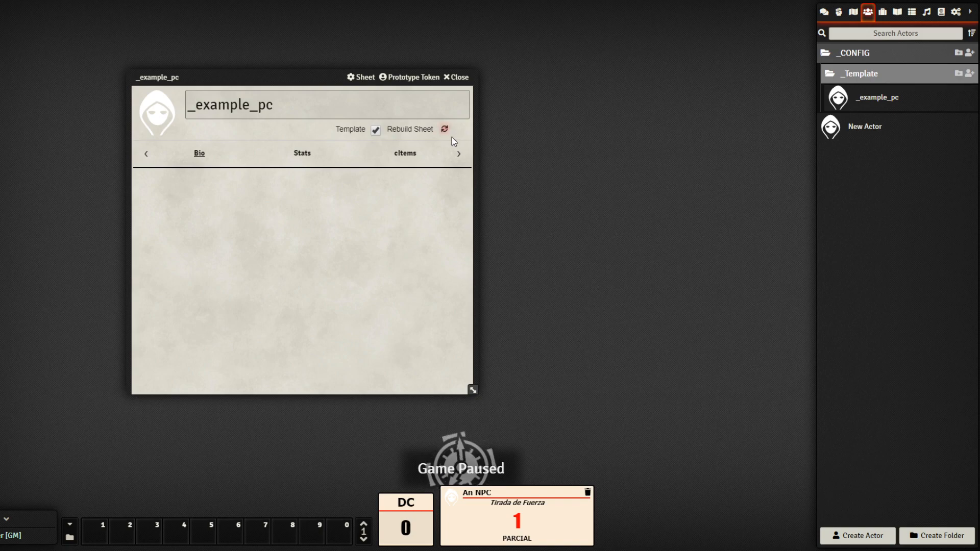
{"action": "left_click_drag", "start_coordinate": [320, 77], "coordinate": [334, 58]}
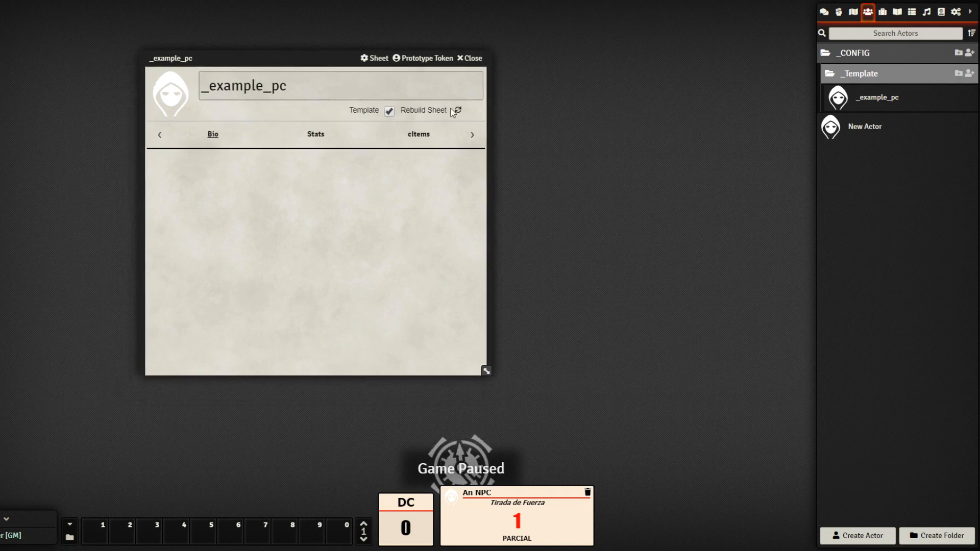
{"action": "key", "text": "F5"}
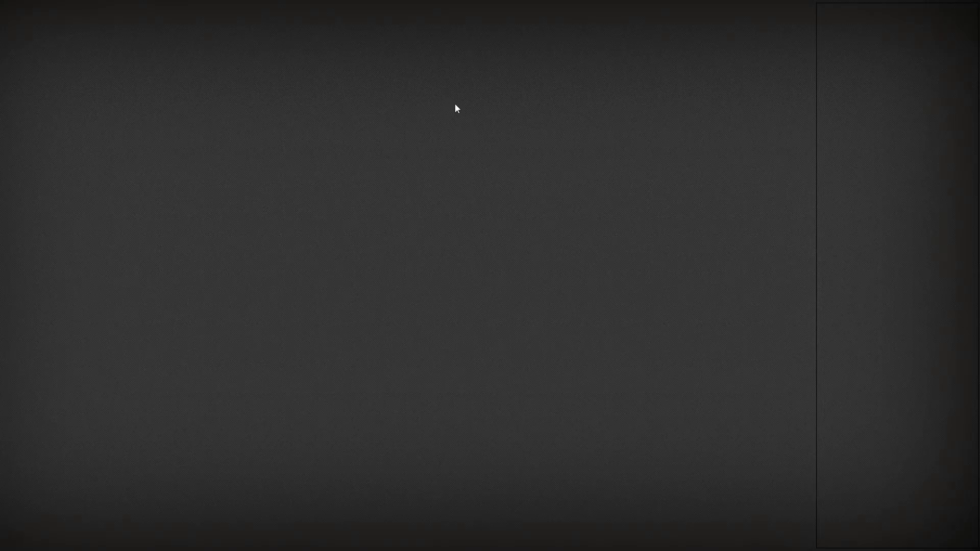
Delete the old New Actor from the Actors list
{"action": "left_click", "coordinate": [868, 12]}
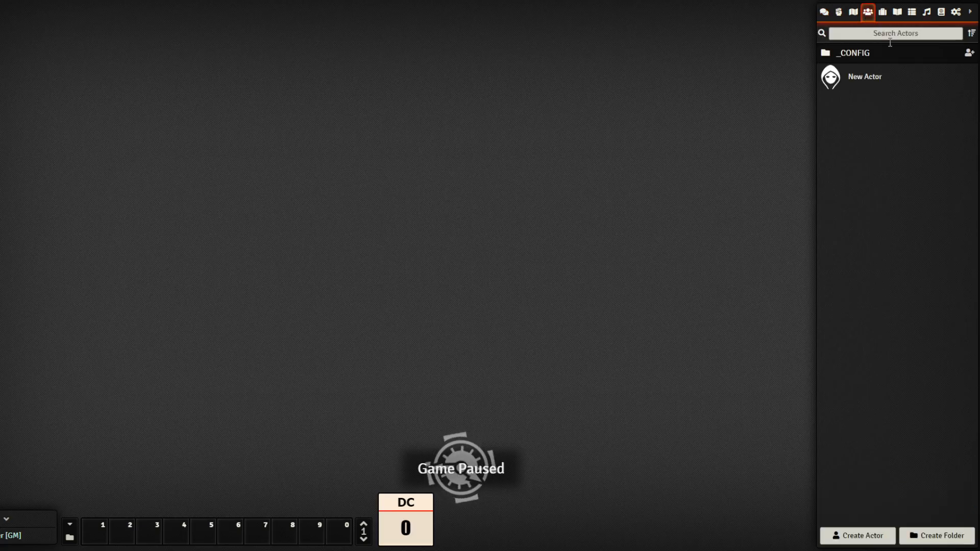
{"action": "right_click", "coordinate": [869, 79]}
{"action": "left_click", "coordinate": [843, 102]}
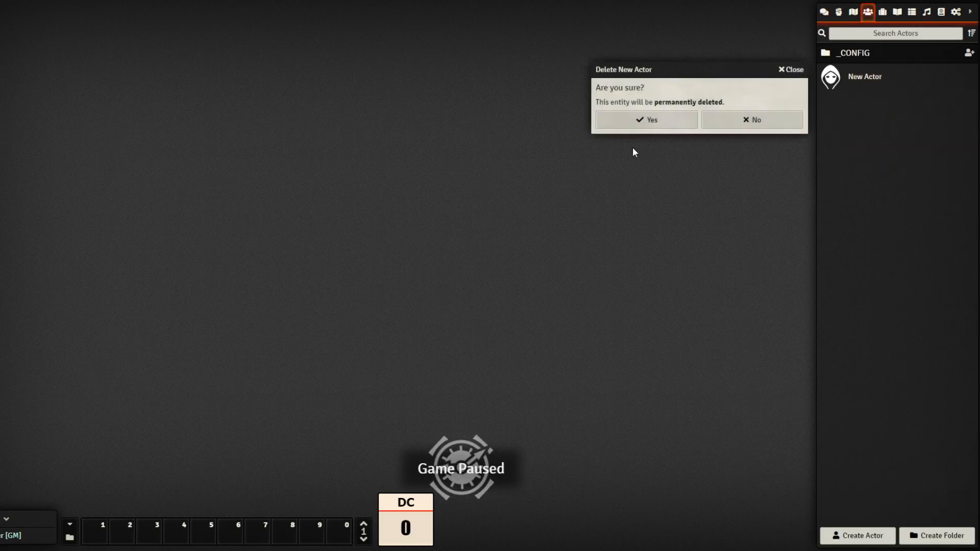
{"action": "left_click", "coordinate": [648, 122]}
Create an actor named Test2 on the _example_pc template and view its Stats tab
{"action": "left_click", "coordinate": [862, 536]}
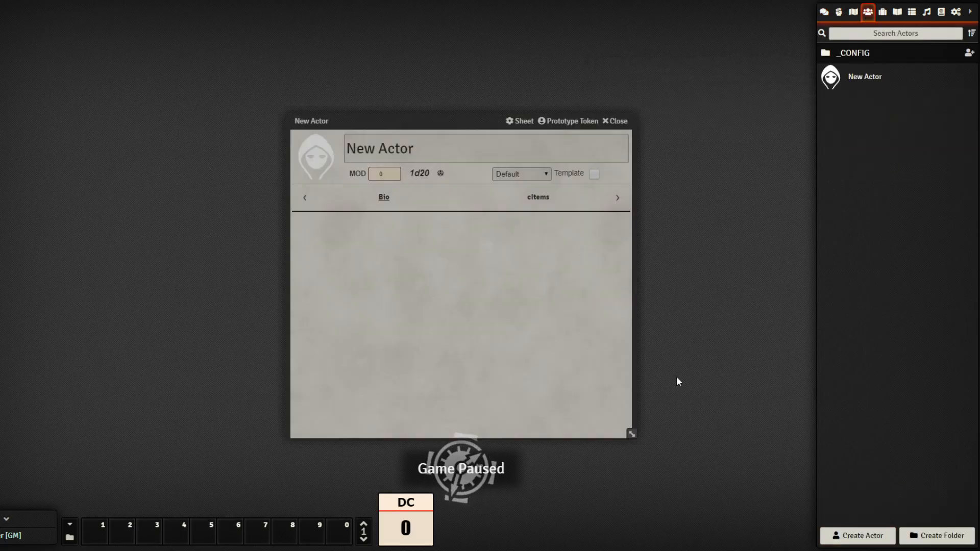
{"action": "left_click_drag", "start_coordinate": [465, 127], "coordinate": [203, 87]}
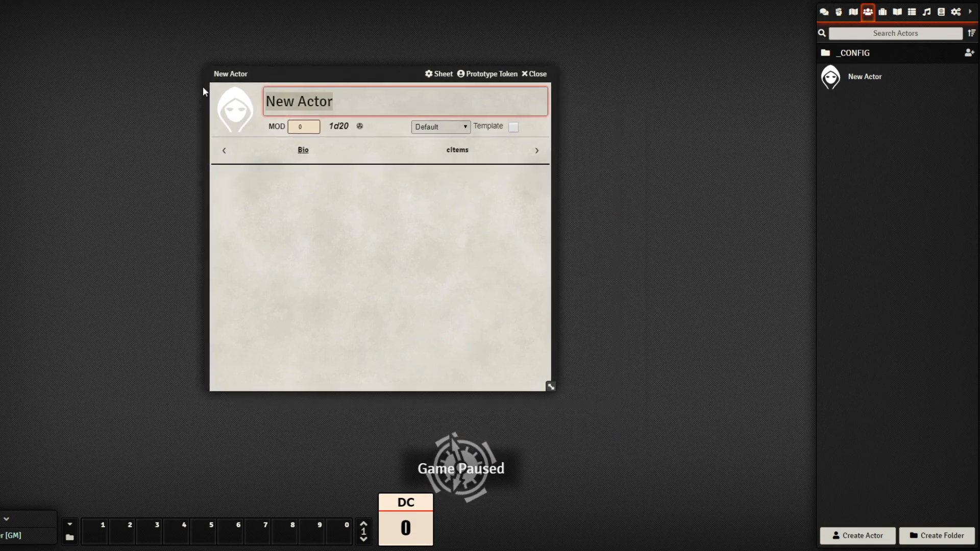
{"action": "type", "text": "Test2"}
{"action": "key", "text": "Return"}
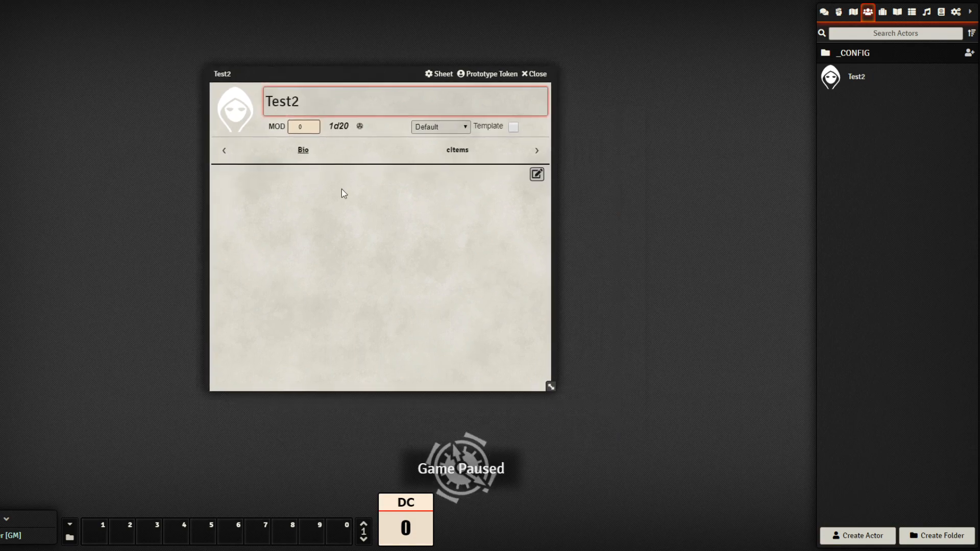
{"action": "left_click", "coordinate": [465, 125]}
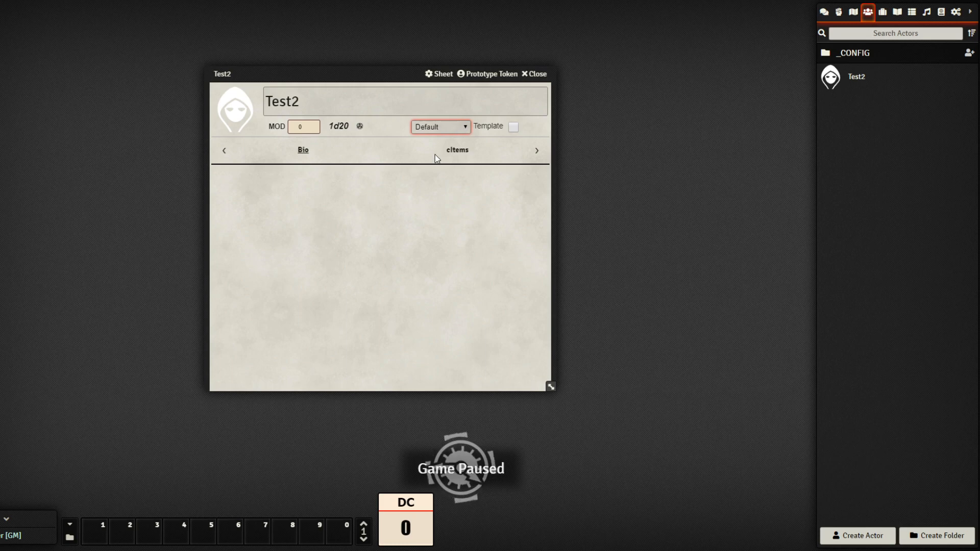
{"action": "left_click", "coordinate": [451, 166]}
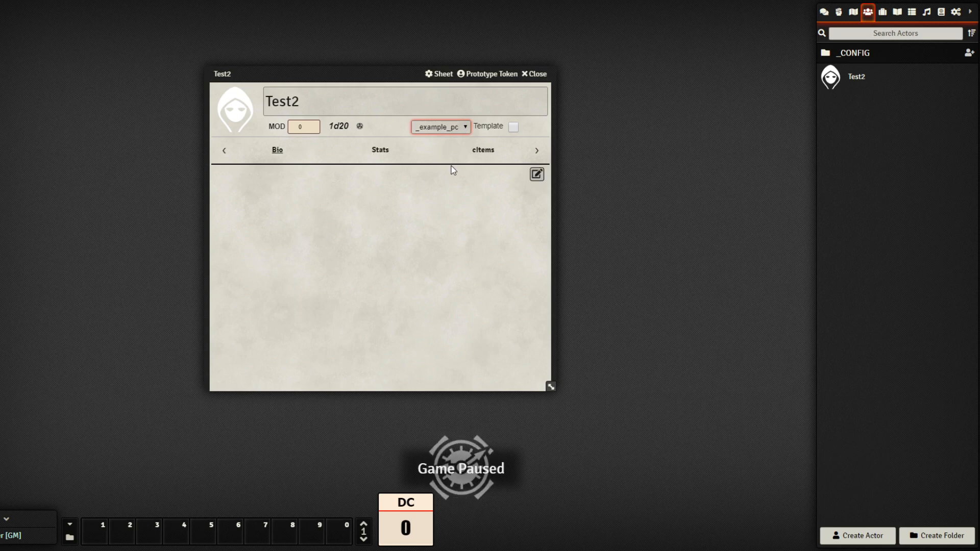
{"action": "left_click", "coordinate": [382, 153]}
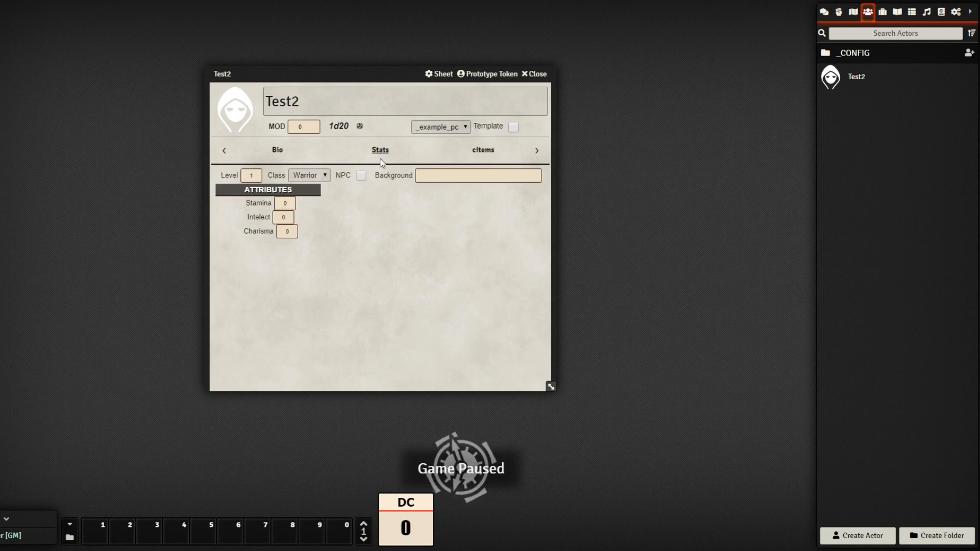
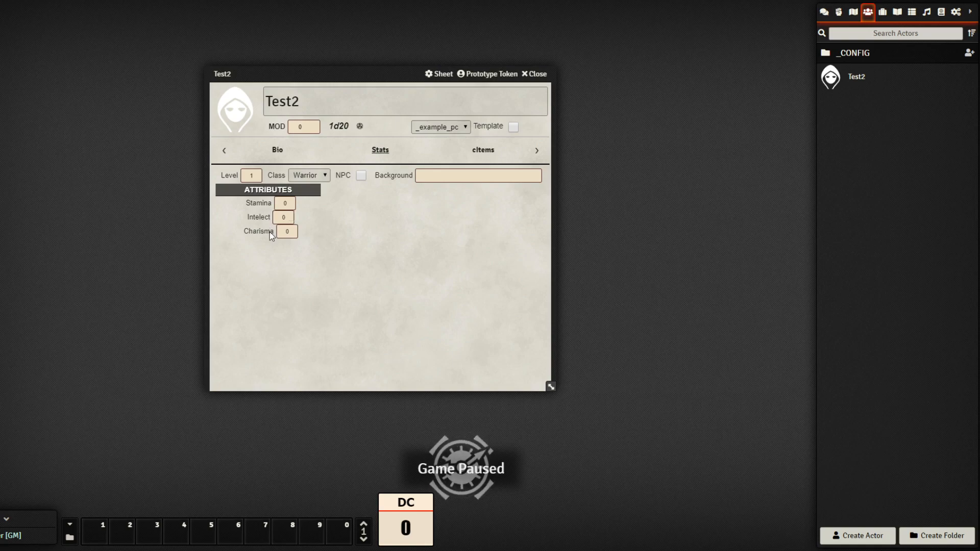
Open the Attributes panel template from Items > _Template > Panels beside the Test2 sheet
{"action": "left_click_drag", "start_coordinate": [393, 84], "coordinate": [310, 97]}
{"action": "left_click", "coordinate": [882, 12]}
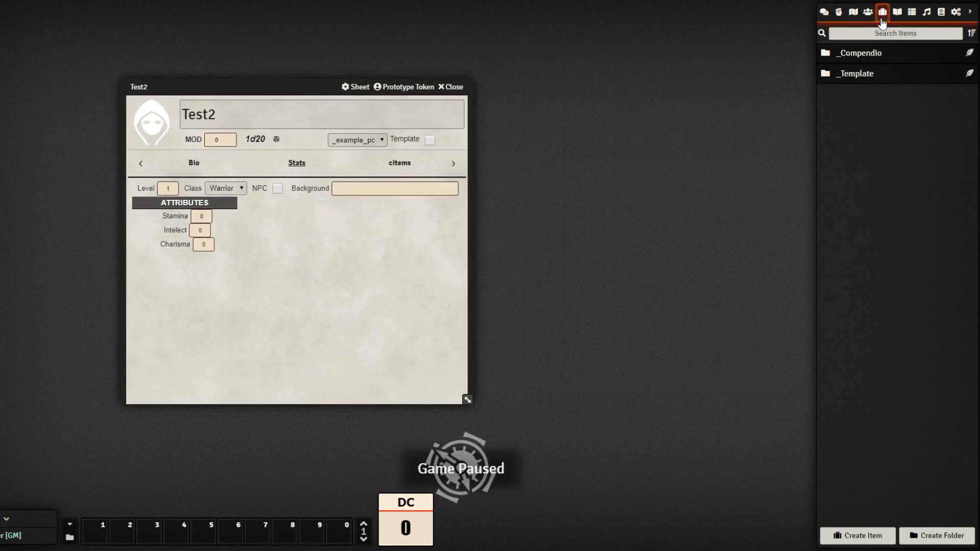
{"action": "left_click", "coordinate": [865, 75]}
{"action": "left_click", "coordinate": [866, 114]}
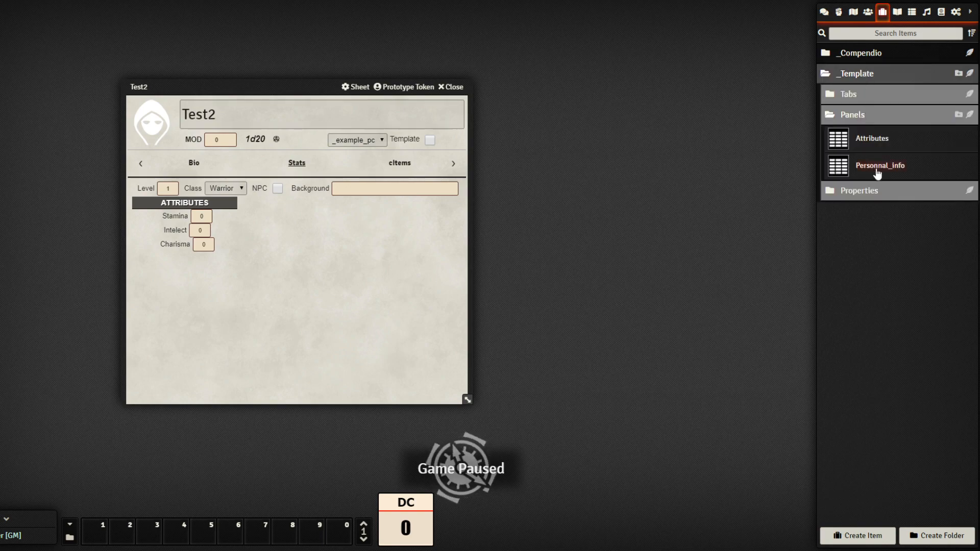
{"action": "left_click", "coordinate": [885, 146]}
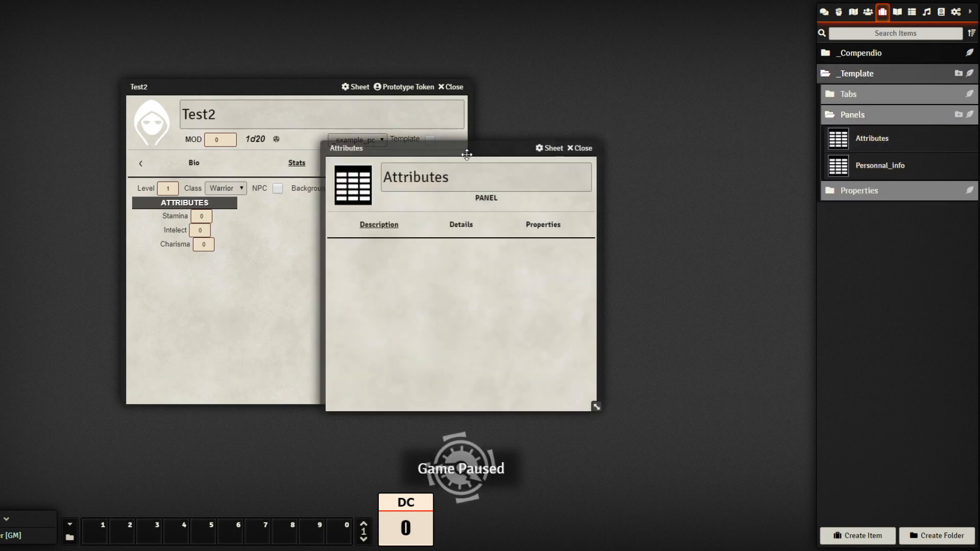
{"action": "left_click_drag", "start_coordinate": [464, 148], "coordinate": [629, 114]}
Set the Attributes panel's content alignment to left and width to 1/4, then close both sheets
{"action": "left_click", "coordinate": [625, 191]}
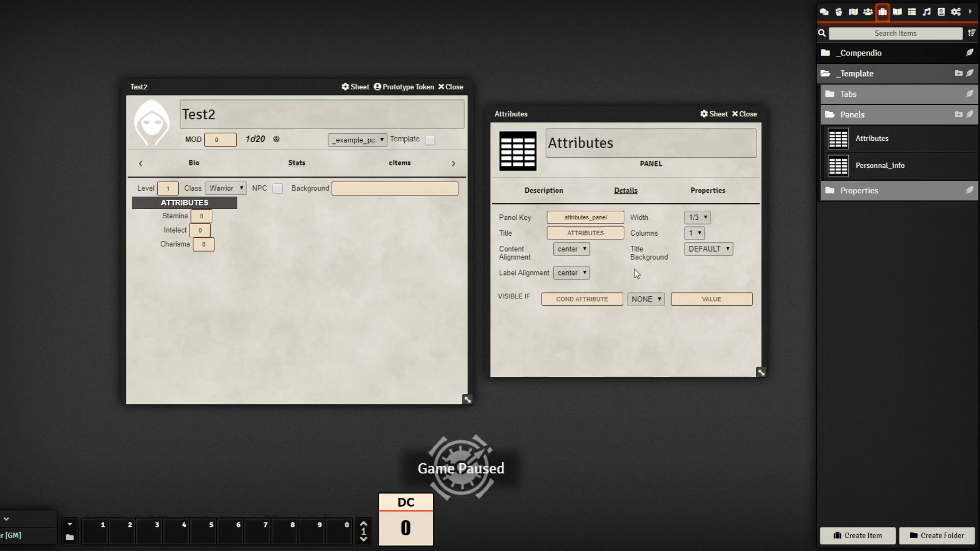
{"action": "left_click", "coordinate": [583, 254]}
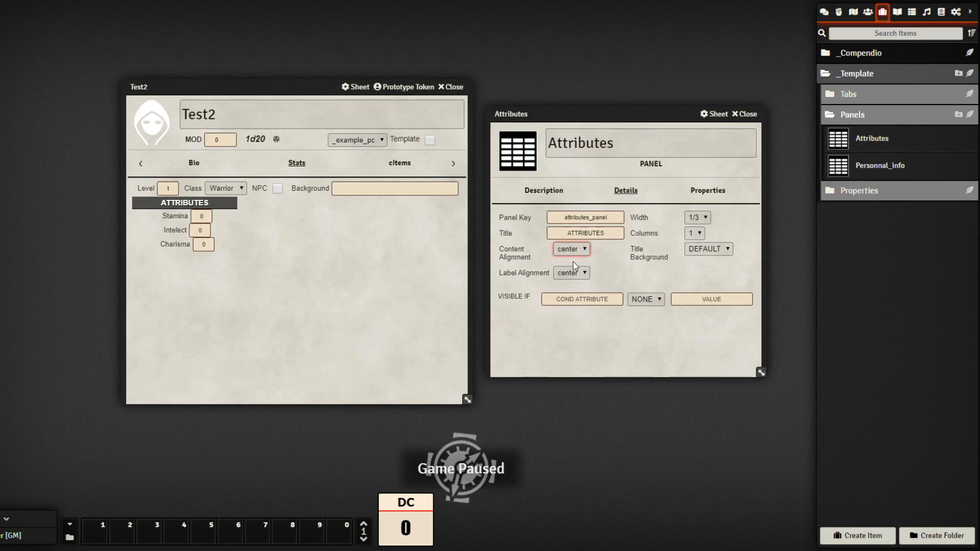
{"action": "left_click", "coordinate": [577, 267]}
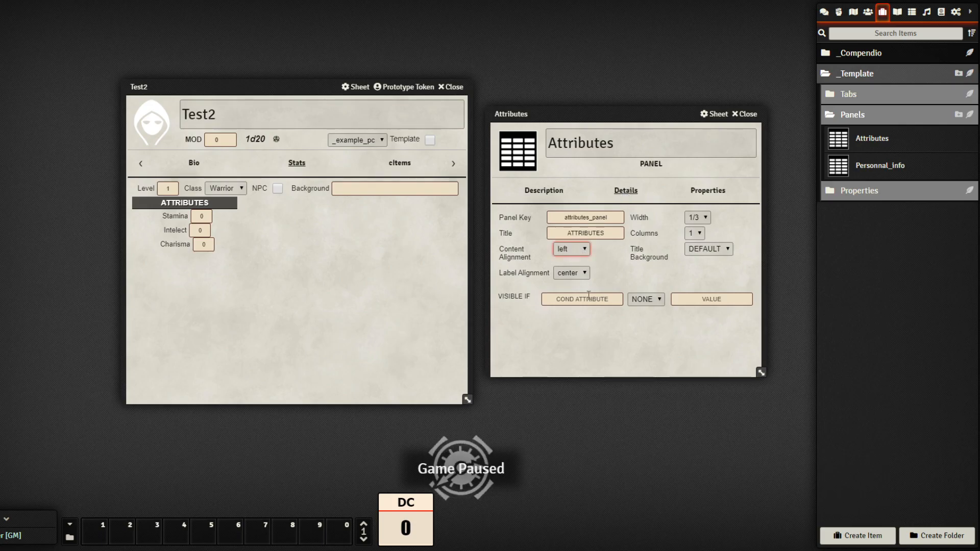
{"action": "left_click", "coordinate": [707, 216]}
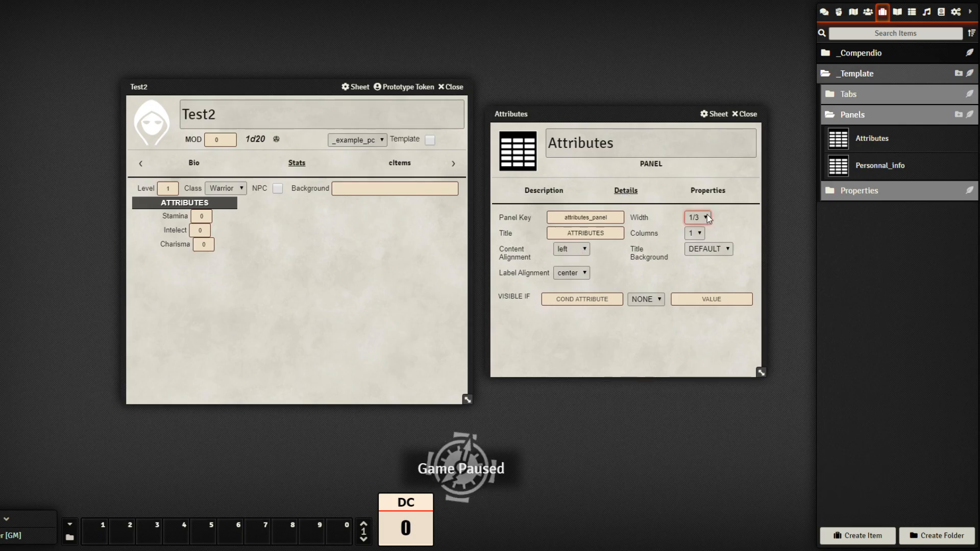
{"action": "left_click", "coordinate": [699, 299]}
{"action": "left_click", "coordinate": [617, 336]}
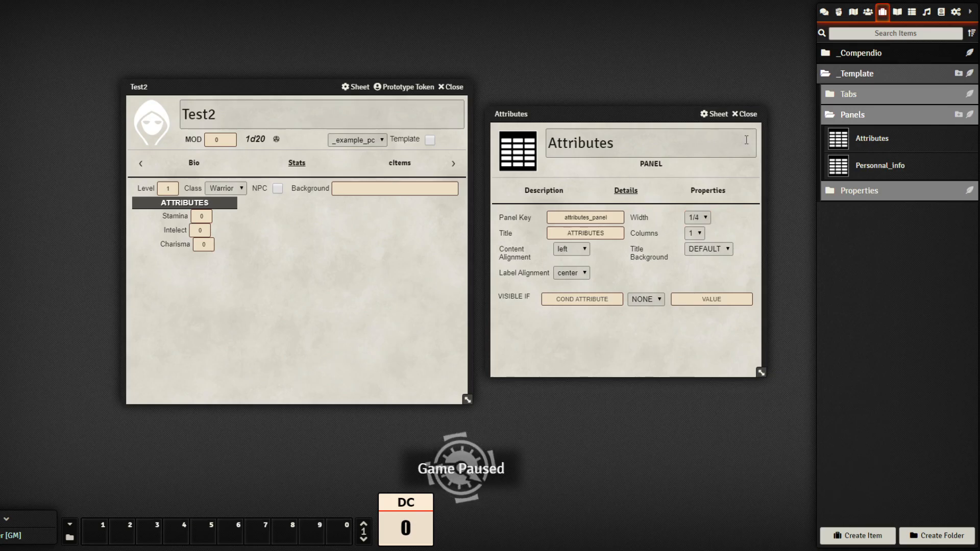
{"action": "left_click", "coordinate": [748, 114]}
{"action": "left_click", "coordinate": [452, 87]}
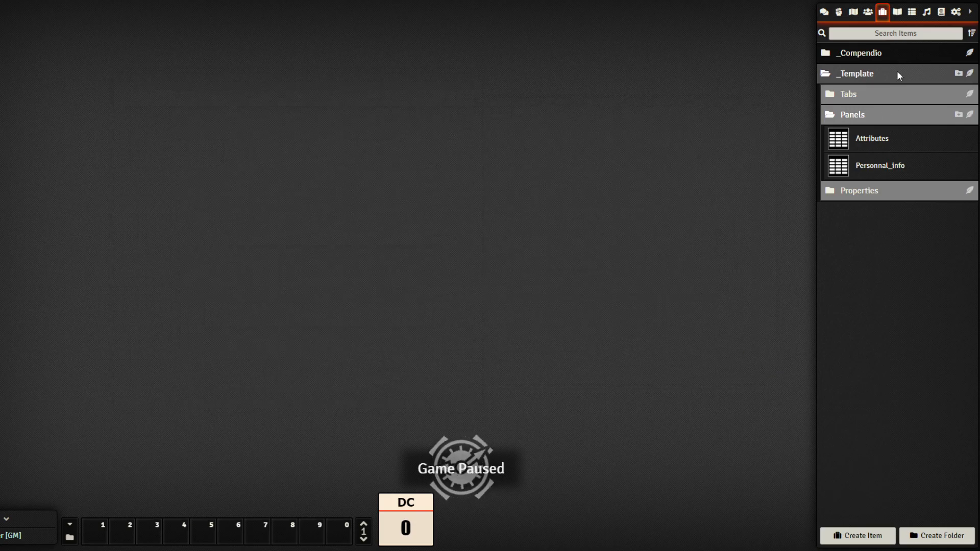
Open the _example_pc template actor from _CONFIG > _Template to rebuild the sheet
{"action": "left_click", "coordinate": [869, 11]}
{"action": "left_click", "coordinate": [869, 53]}
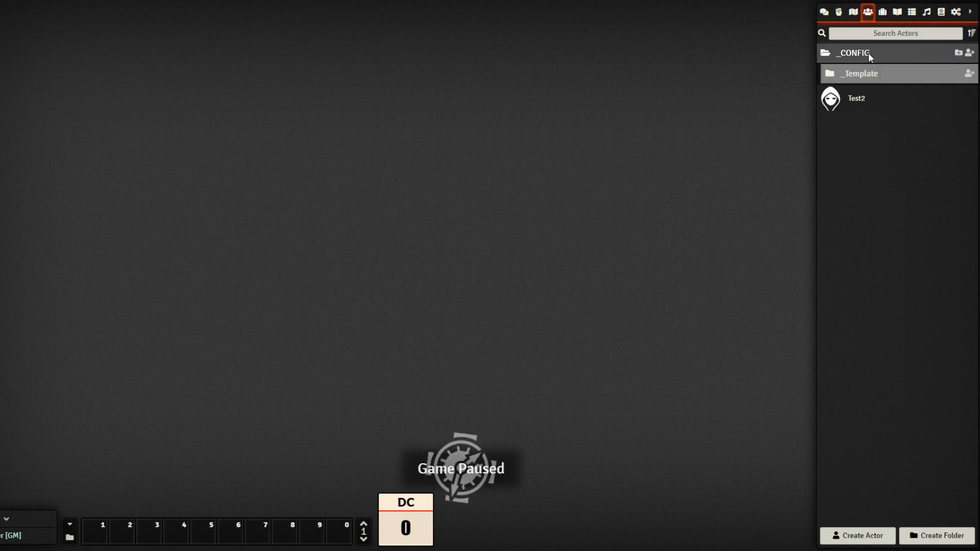
{"action": "left_click", "coordinate": [868, 75]}
{"action": "left_click", "coordinate": [863, 97]}
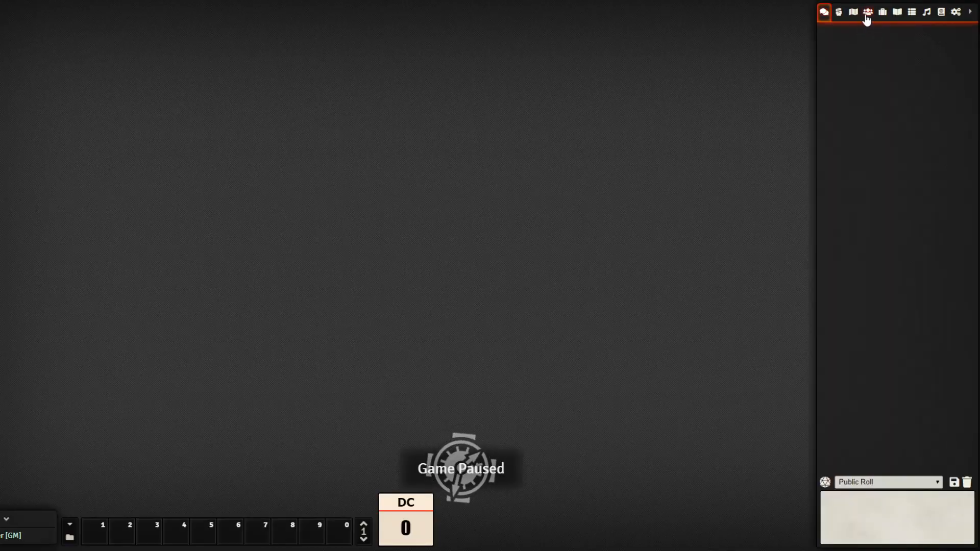
Reopen the Test2 actor on its Stats tab and move the sheet up and left
{"action": "left_click", "coordinate": [868, 13]}
{"action": "left_click", "coordinate": [861, 77]}
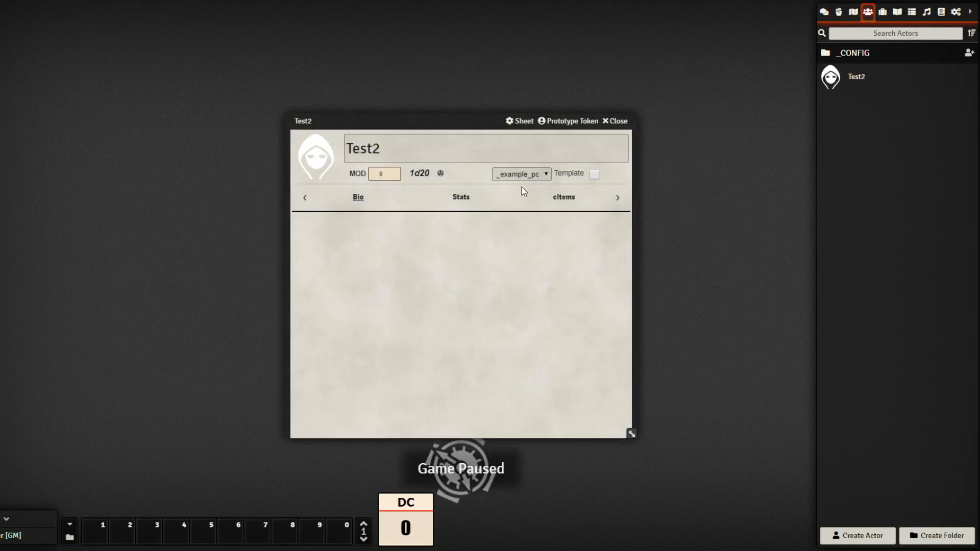
{"action": "left_click", "coordinate": [462, 197]}
{"action": "left_click_drag", "start_coordinate": [473, 124], "coordinate": [350, 82]}
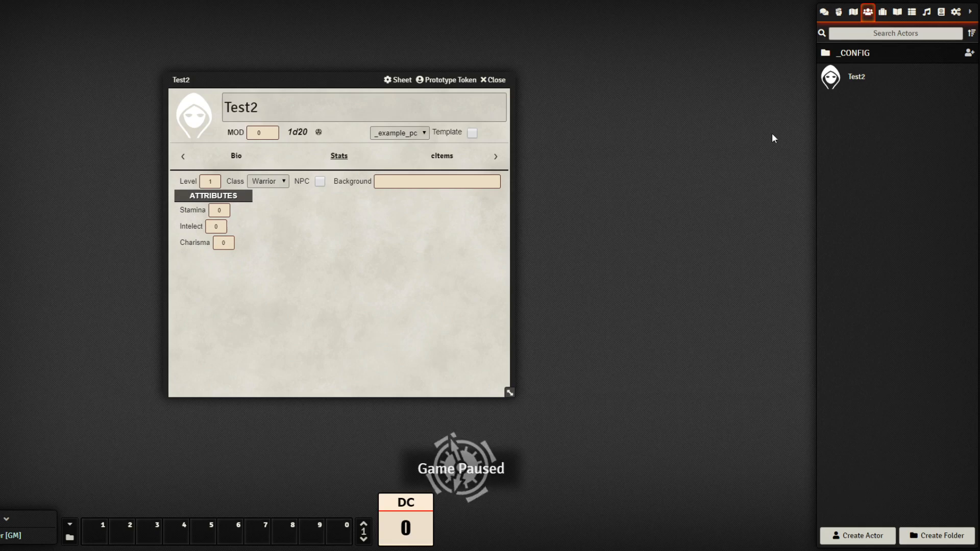
Open the Attributes panel template's Details beside the Test2 sheet
{"action": "left_click", "coordinate": [883, 14]}
{"action": "left_click", "coordinate": [863, 73]}
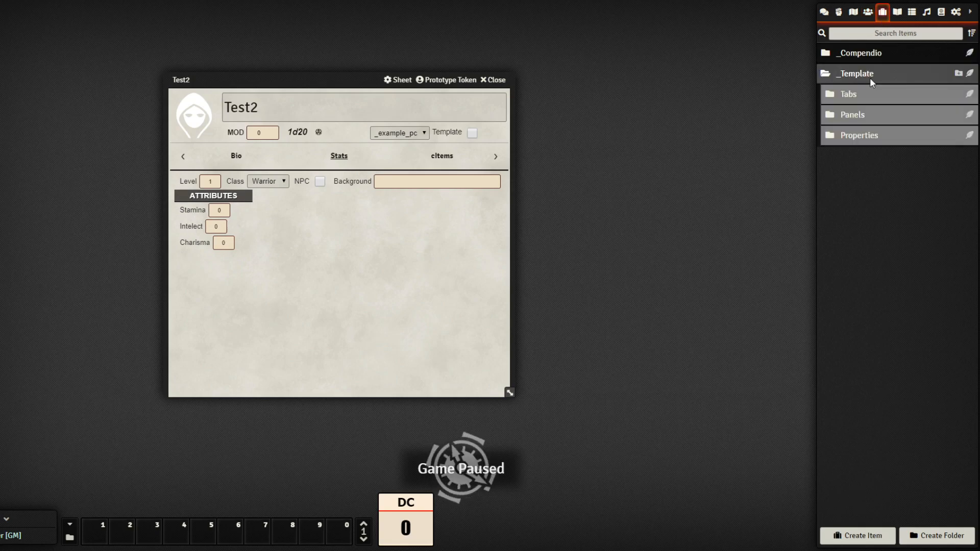
{"action": "left_click", "coordinate": [863, 115]}
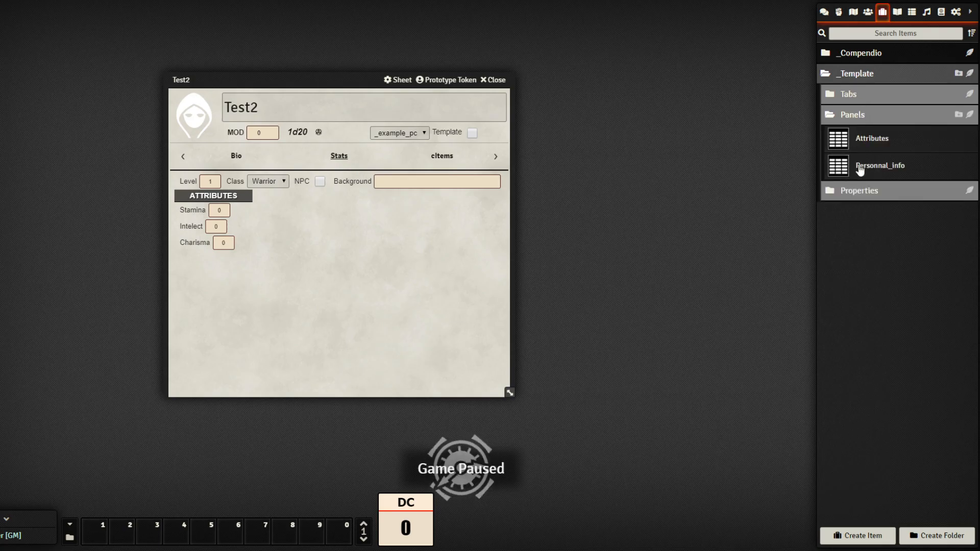
{"action": "left_click", "coordinate": [872, 141]}
{"action": "left_click_drag", "start_coordinate": [455, 144], "coordinate": [635, 120]}
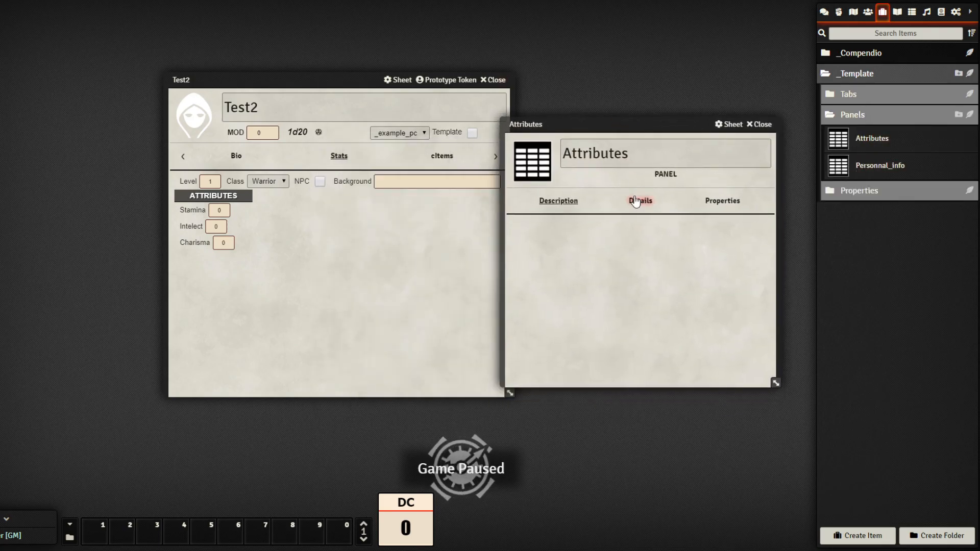
{"action": "left_click", "coordinate": [639, 201]}
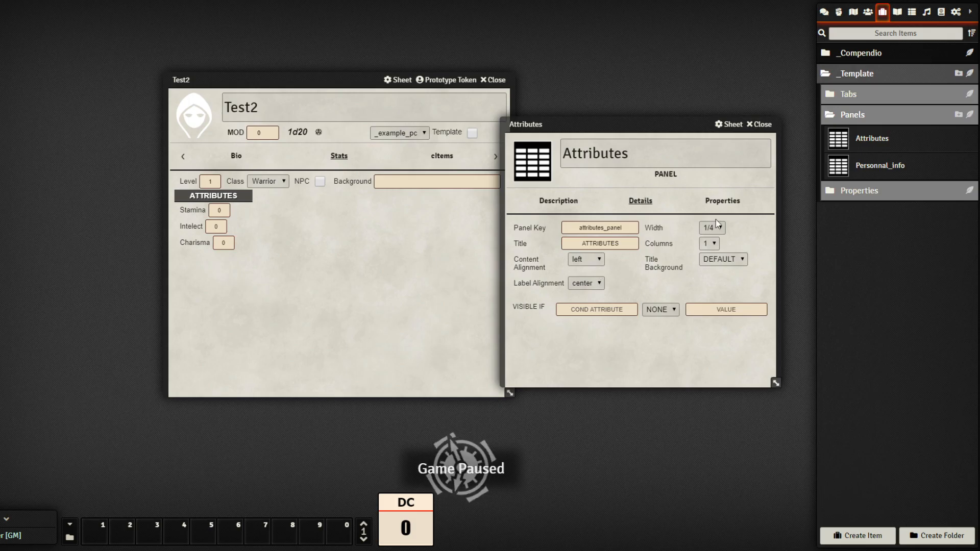
Check the Stamina and Intelect properties' label size settings in the Attributes panel
{"action": "left_click", "coordinate": [723, 199]}
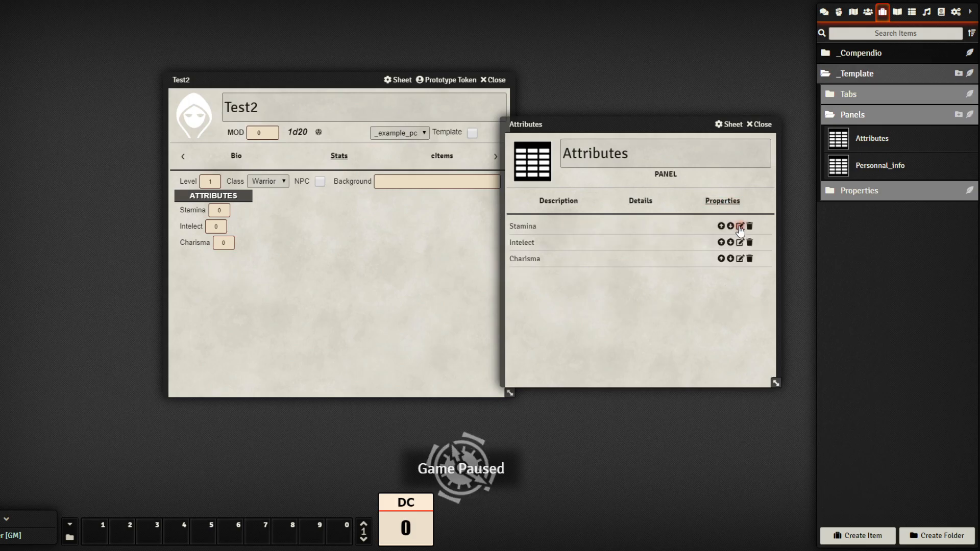
{"action": "left_click", "coordinate": [740, 226]}
{"action": "left_click_drag", "start_coordinate": [487, 148], "coordinate": [659, 129]}
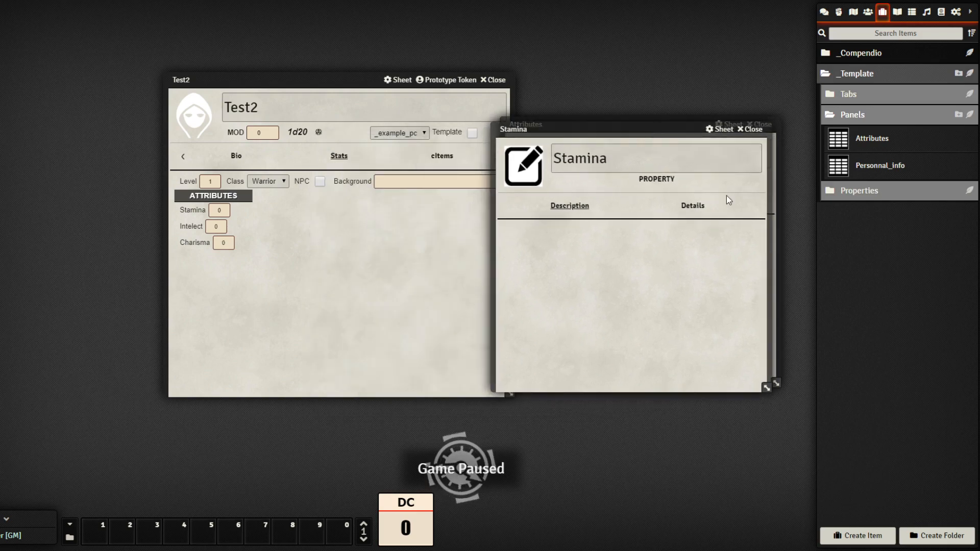
{"action": "left_click", "coordinate": [693, 205]}
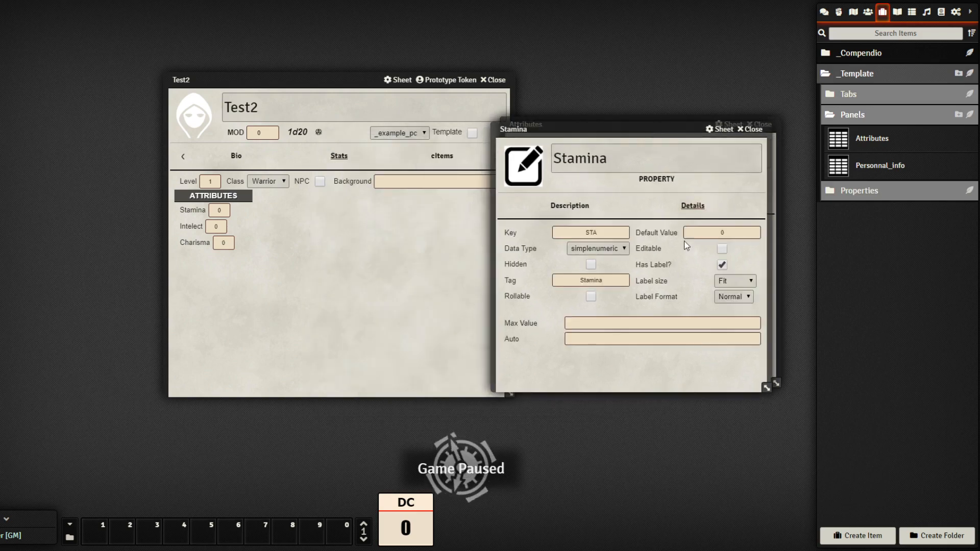
{"action": "left_click", "coordinate": [743, 280]}
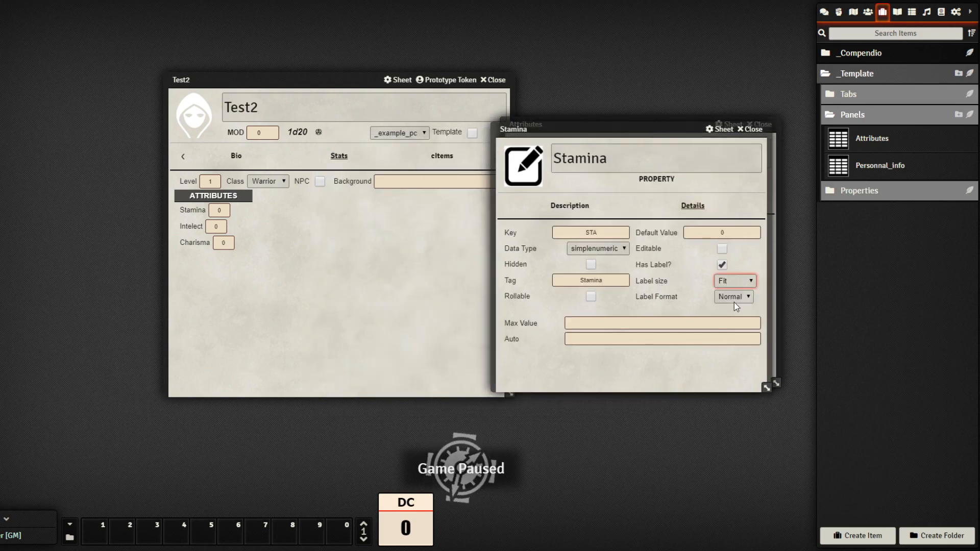
{"action": "left_click", "coordinate": [754, 128]}
{"action": "left_click", "coordinate": [740, 243]}
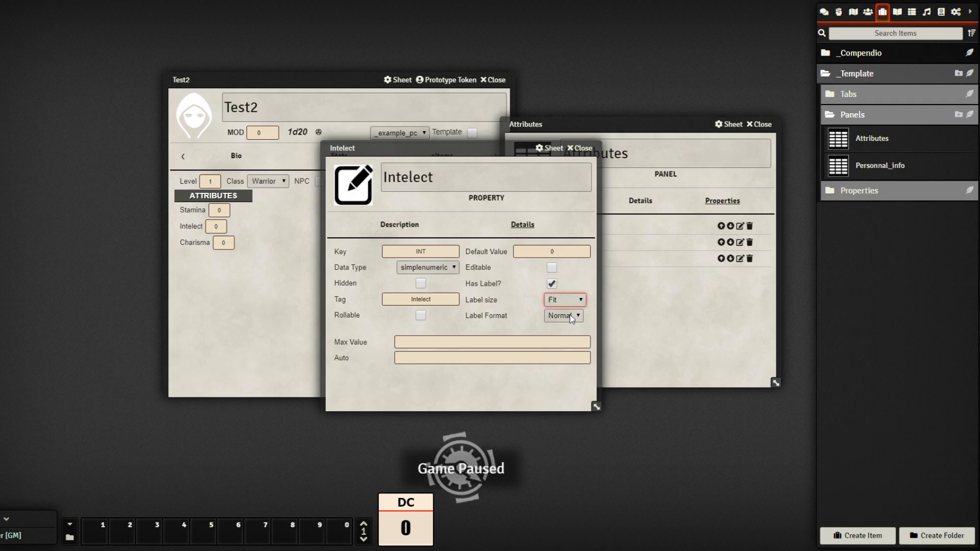
{"action": "left_click", "coordinate": [581, 148]}
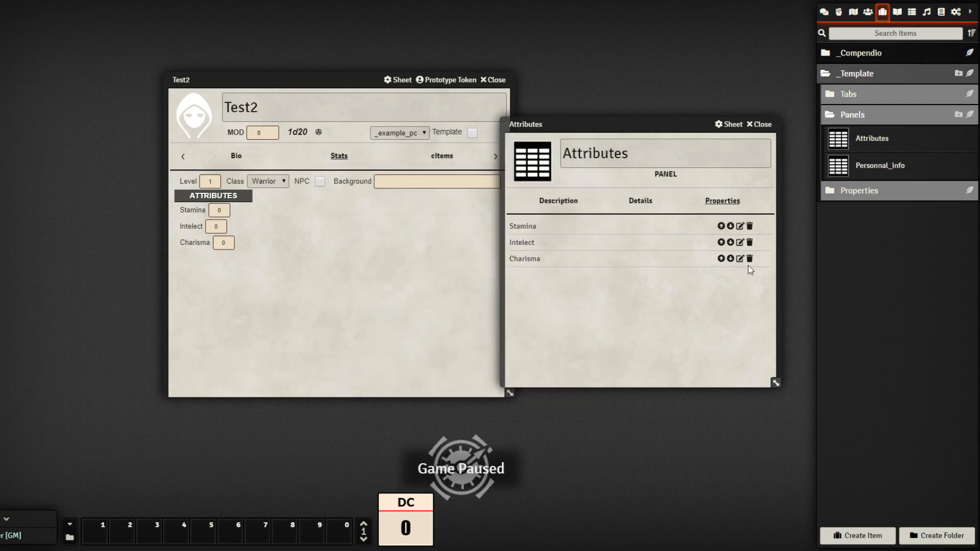
Set Charisma's label size to Small and close the property and panel windows
{"action": "left_click", "coordinate": [740, 259]}
{"action": "left_click", "coordinate": [522, 225]}
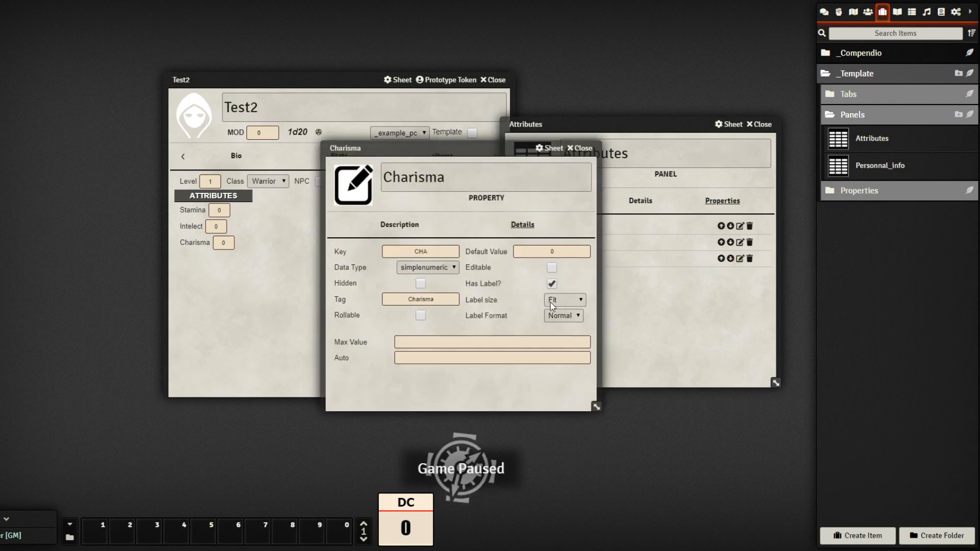
{"action": "left_click", "coordinate": [551, 320]}
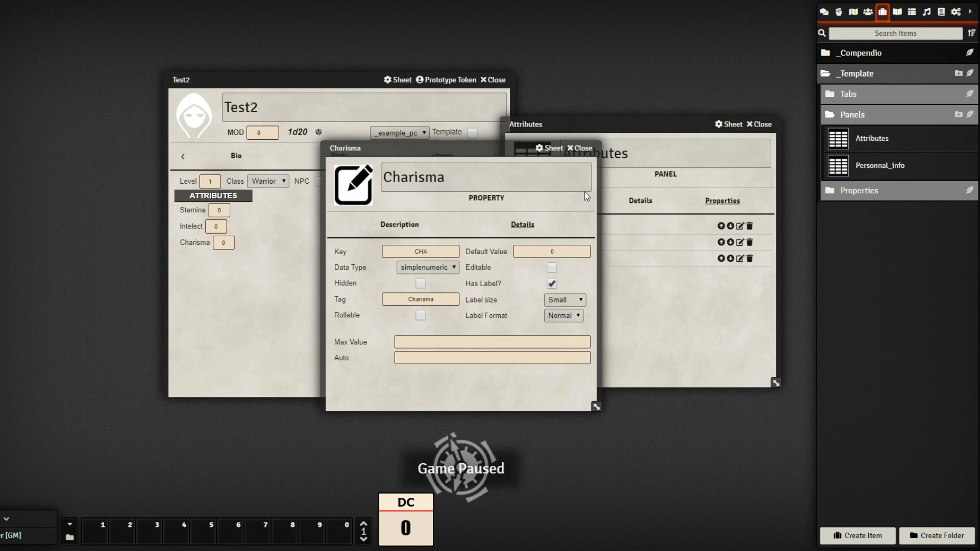
{"action": "left_click", "coordinate": [603, 151]}
{"action": "left_click", "coordinate": [759, 124]}
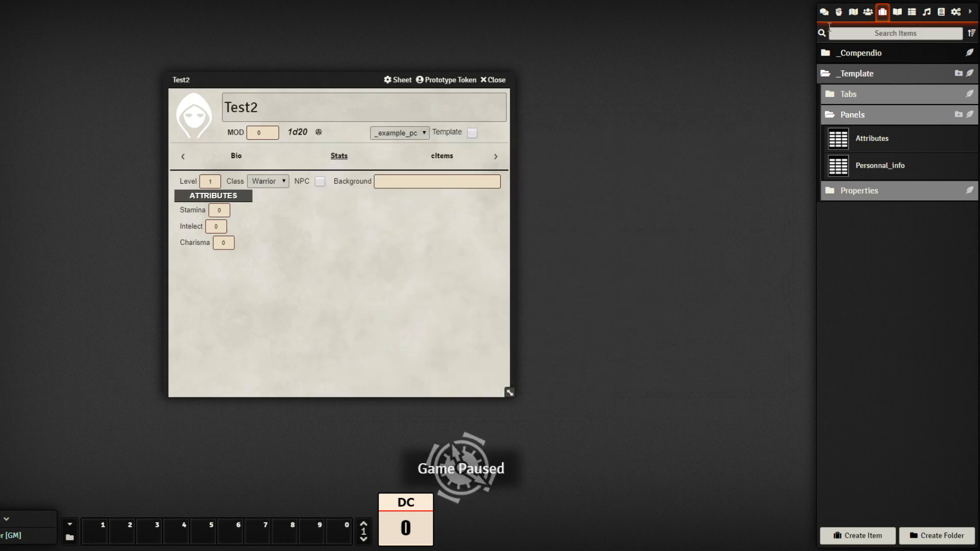
Open and close the _example_pc template to rebuild it, then reload the page with F5
{"action": "left_click", "coordinate": [866, 12]}
{"action": "left_click", "coordinate": [862, 53]}
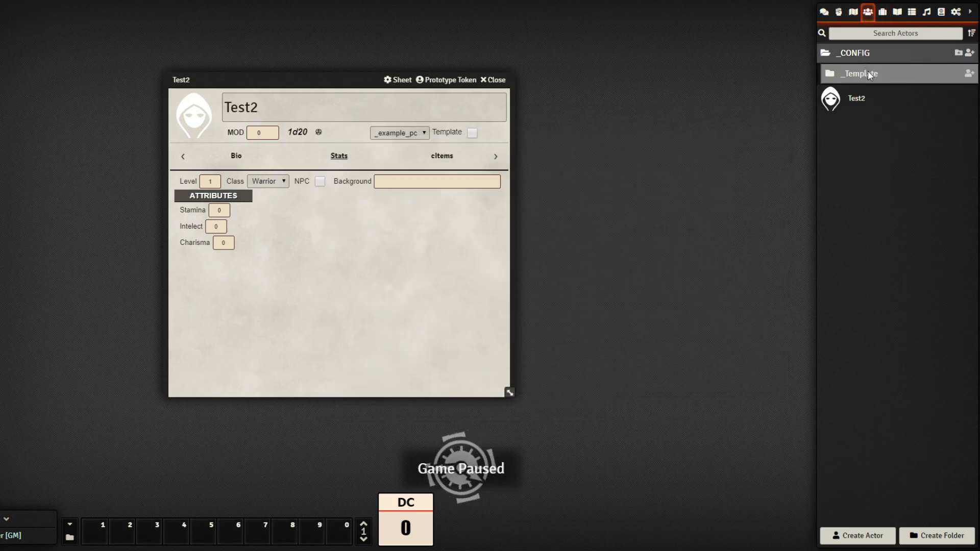
{"action": "left_click", "coordinate": [868, 72]}
{"action": "left_click", "coordinate": [869, 100]}
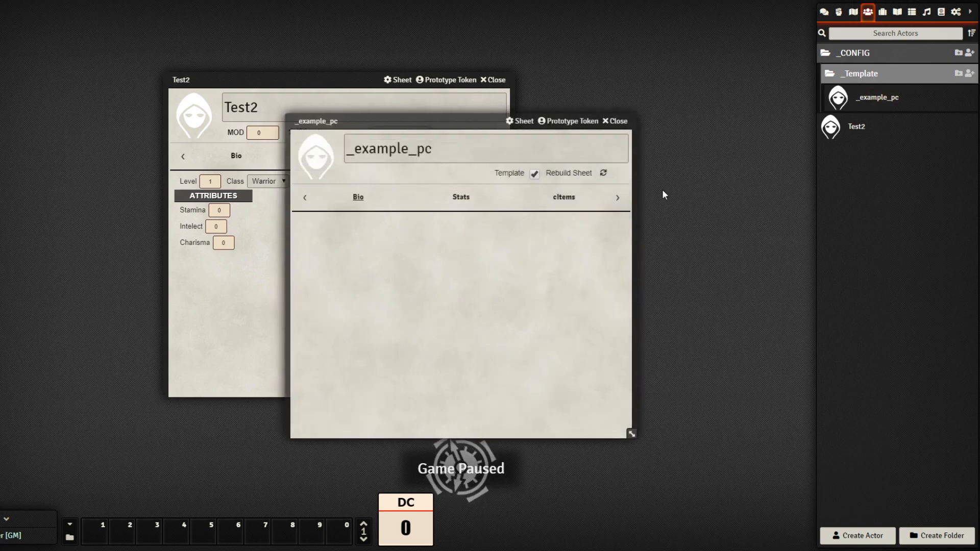
{"action": "left_click", "coordinate": [626, 121]}
{"action": "key", "text": "F5"}
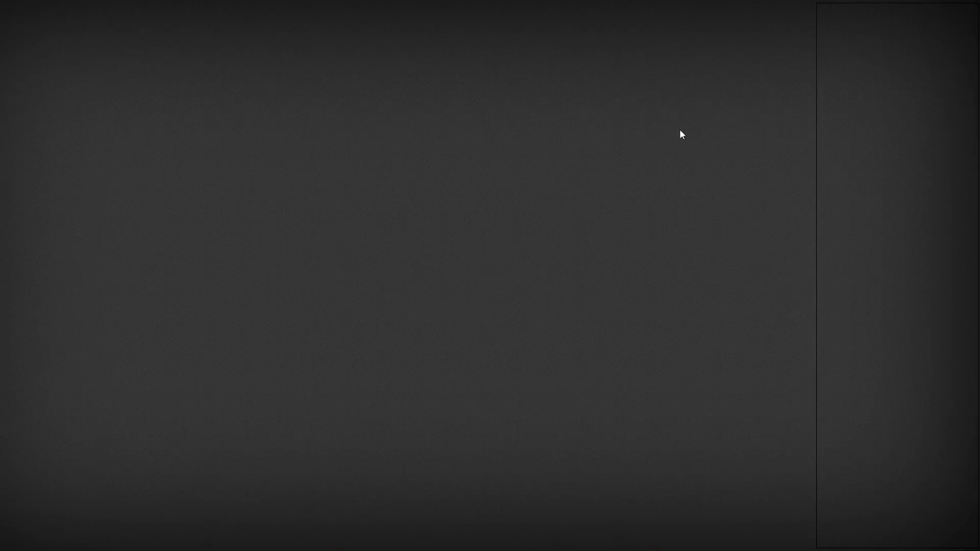
Reopen Test2's Stats in the upper left and expand the items' _Template folder
{"action": "left_click", "coordinate": [868, 13]}
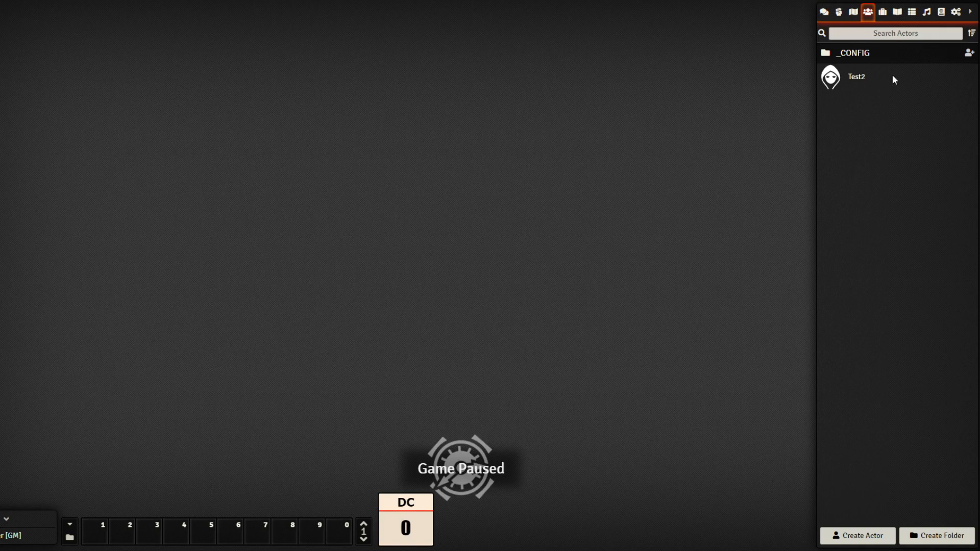
{"action": "left_click", "coordinate": [857, 77]}
{"action": "left_click", "coordinate": [460, 204]}
{"action": "left_click_drag", "start_coordinate": [466, 123], "coordinate": [431, 108]}
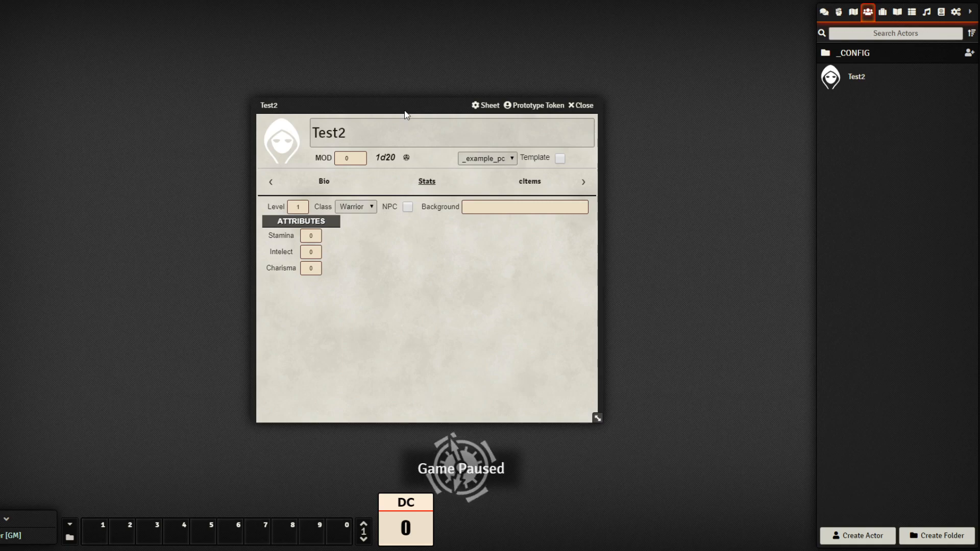
{"action": "left_click_drag", "start_coordinate": [405, 113], "coordinate": [166, 69]}
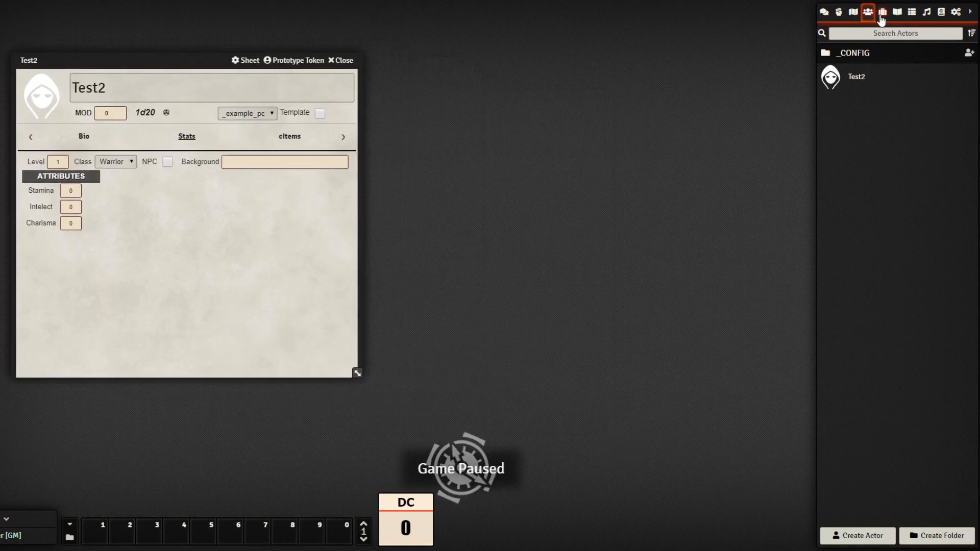
{"action": "left_click", "coordinate": [881, 15]}
{"action": "left_click", "coordinate": [867, 77]}
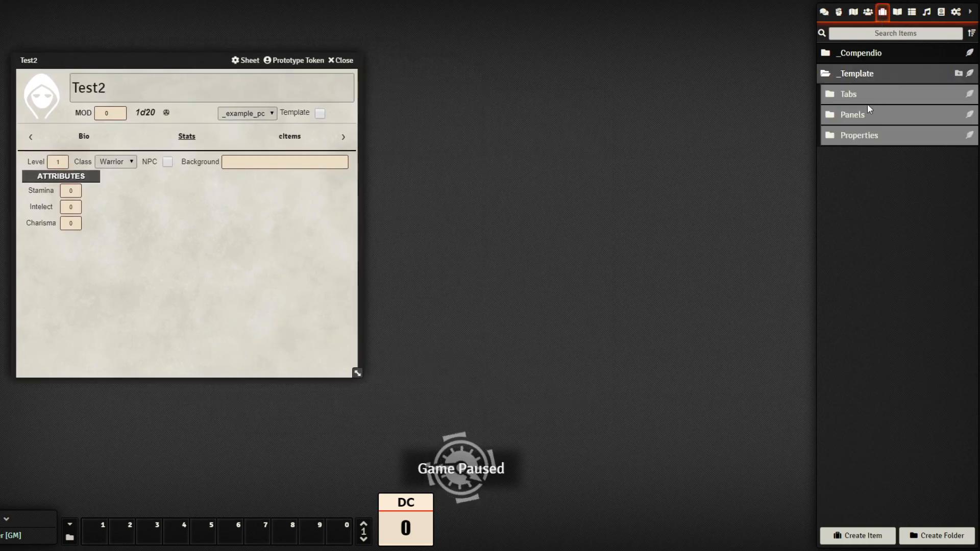
{"action": "left_click", "coordinate": [897, 12]}
{"action": "left_click", "coordinate": [833, 125]}
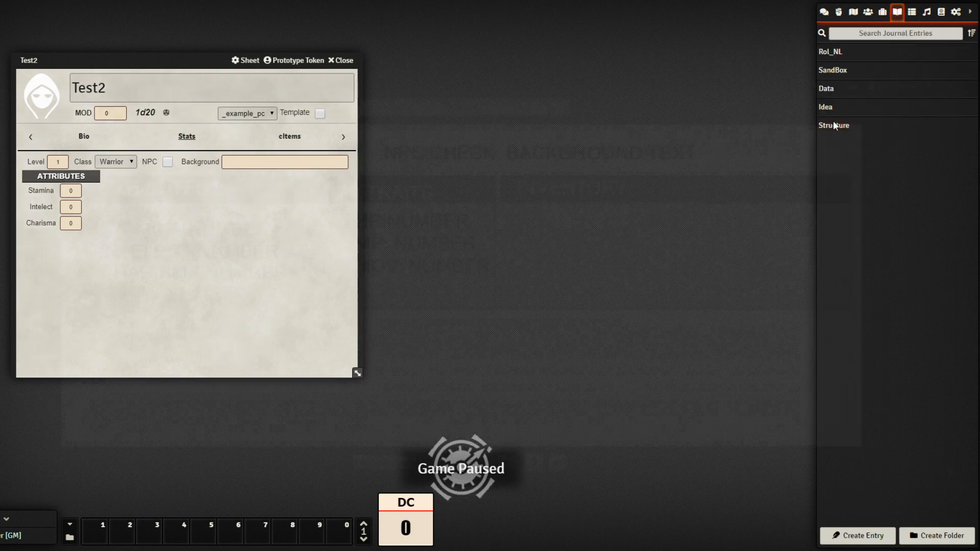
{"action": "left_click_drag", "start_coordinate": [952, 474], "coordinate": [367, 302]}
{"action": "left_click_drag", "start_coordinate": [96, 87], "coordinate": [521, 102]}
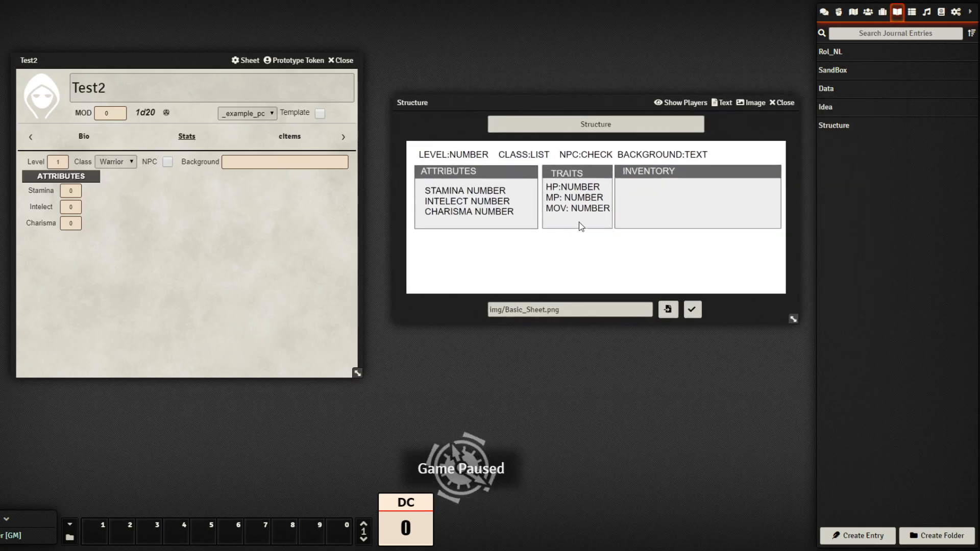
{"action": "left_click", "coordinate": [783, 103]}
{"action": "left_click", "coordinate": [883, 13]}
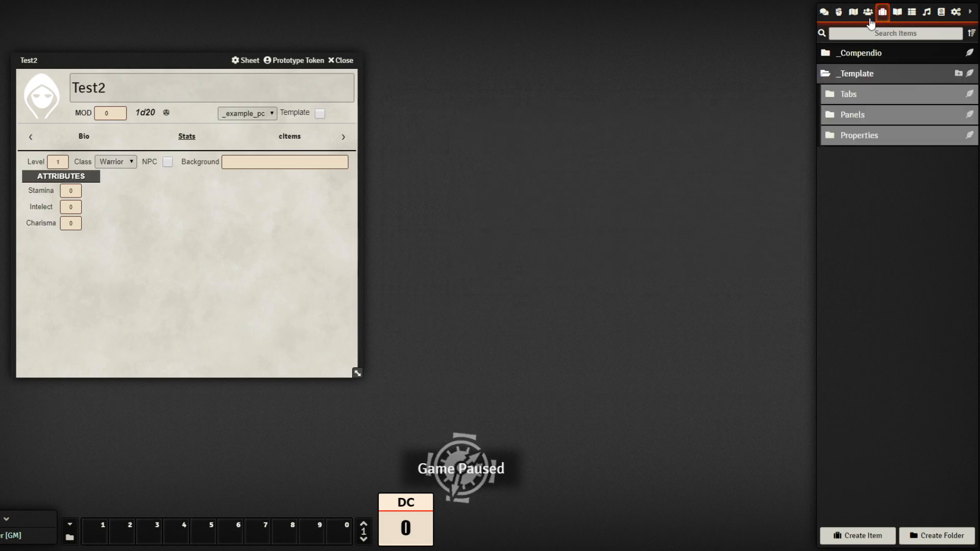
Duplicate the Attributes panel and rename the copy Traits
{"action": "left_click", "coordinate": [889, 118]}
{"action": "right_click", "coordinate": [881, 146]}
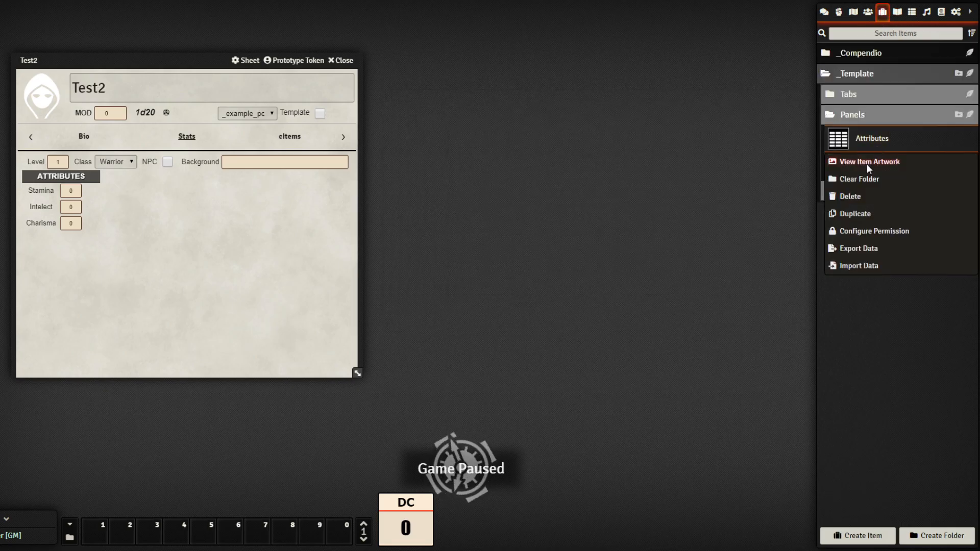
{"action": "left_click", "coordinate": [855, 214]}
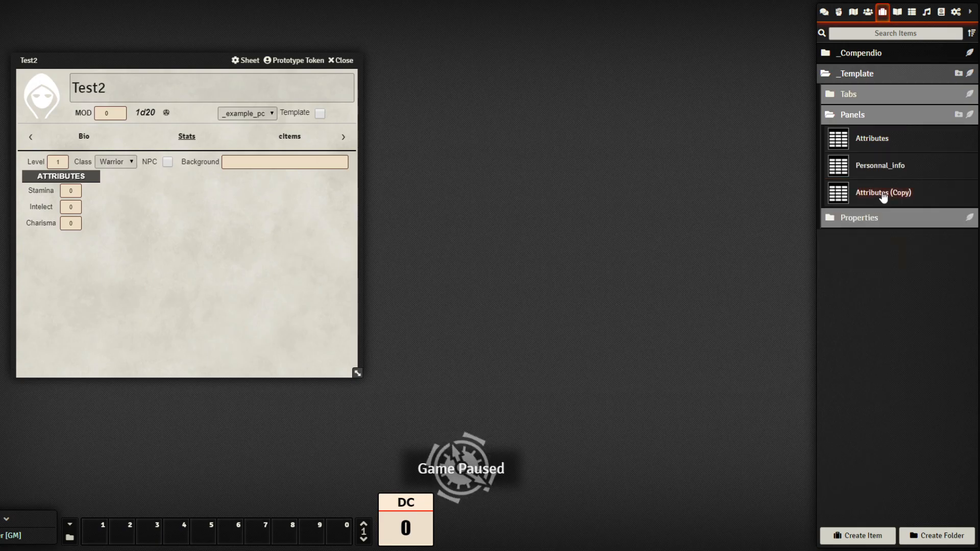
{"action": "left_click", "coordinate": [881, 196]}
{"action": "key", "text": "ctrl+a"}
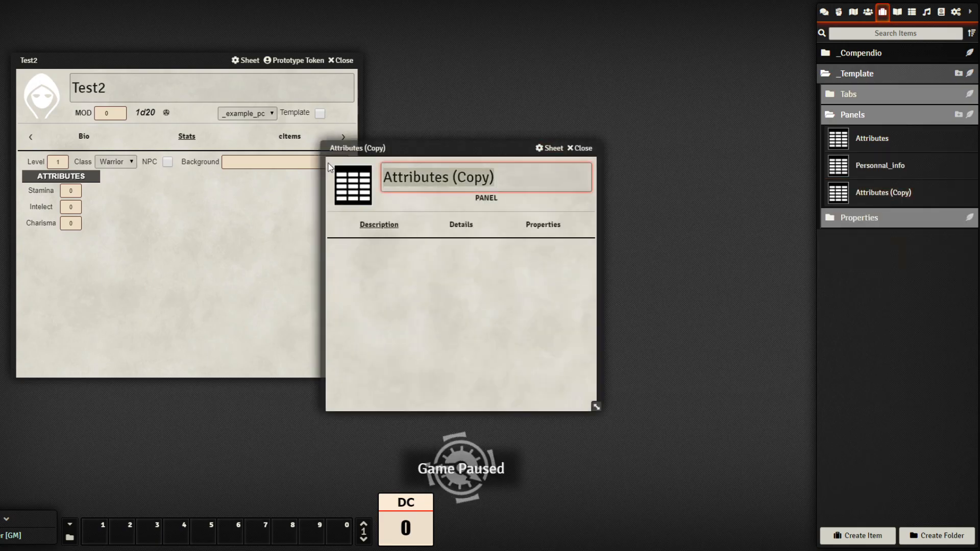
{"action": "type", "text": "Tratis"}
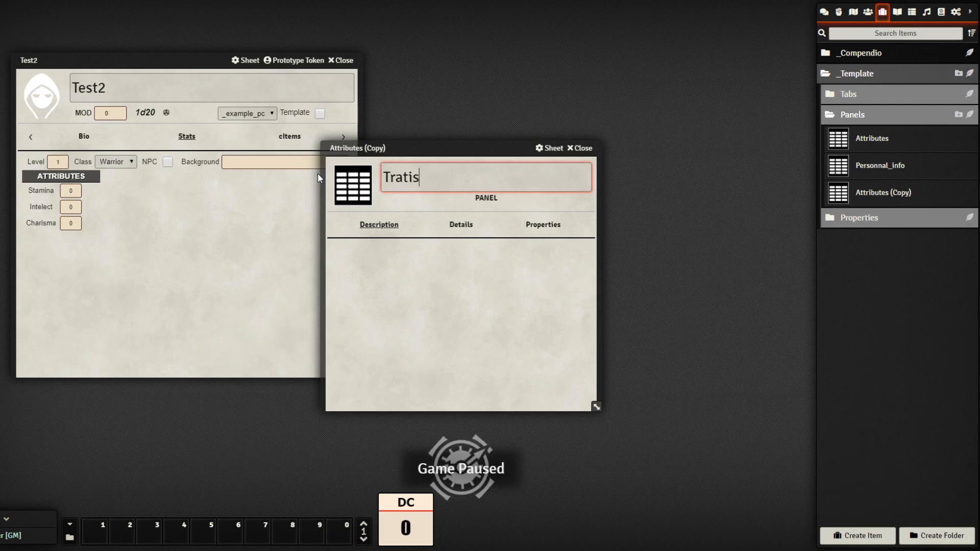
{"action": "key", "text": "BackSpace"}
{"action": "key", "text": "BackSpace"}
{"action": "key", "text": "BackSpace"}
{"action": "type", "text": "its"}
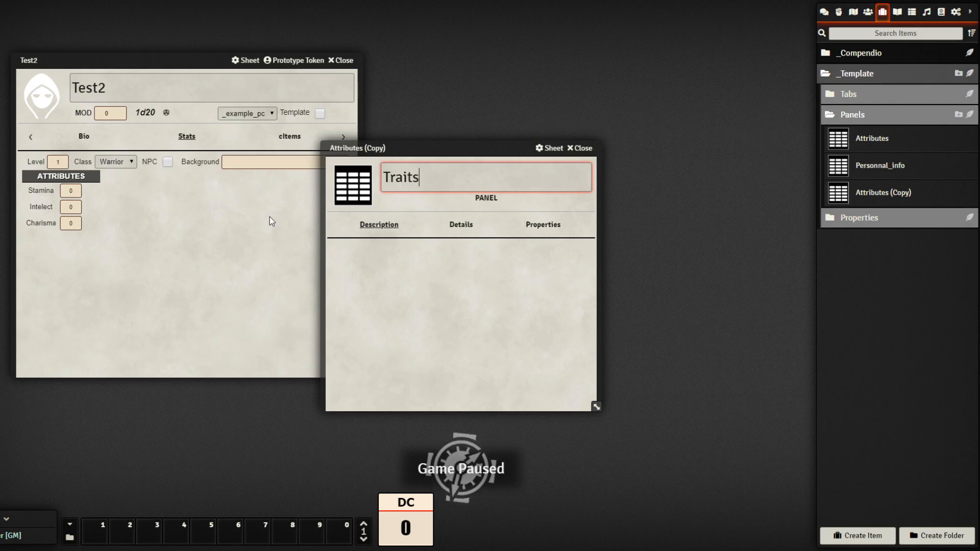
{"action": "left_click", "coordinate": [425, 289]}
Set the Traits panel key to tratis_panel, title to TRAITS, and width to 1/6
{"action": "left_click", "coordinate": [462, 227]}
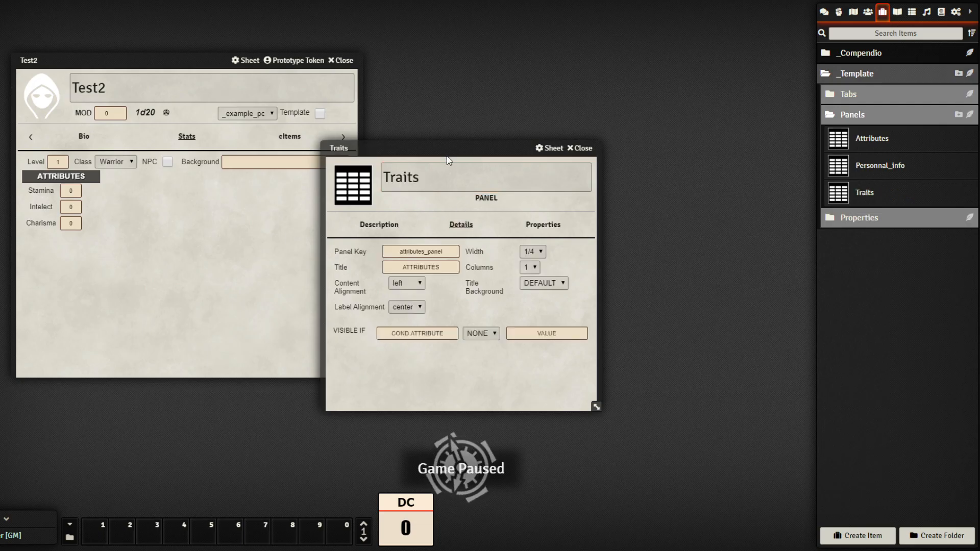
{"action": "left_click_drag", "start_coordinate": [469, 150], "coordinate": [600, 119]}
{"action": "left_click_drag", "start_coordinate": [556, 221], "coordinate": [467, 221]}
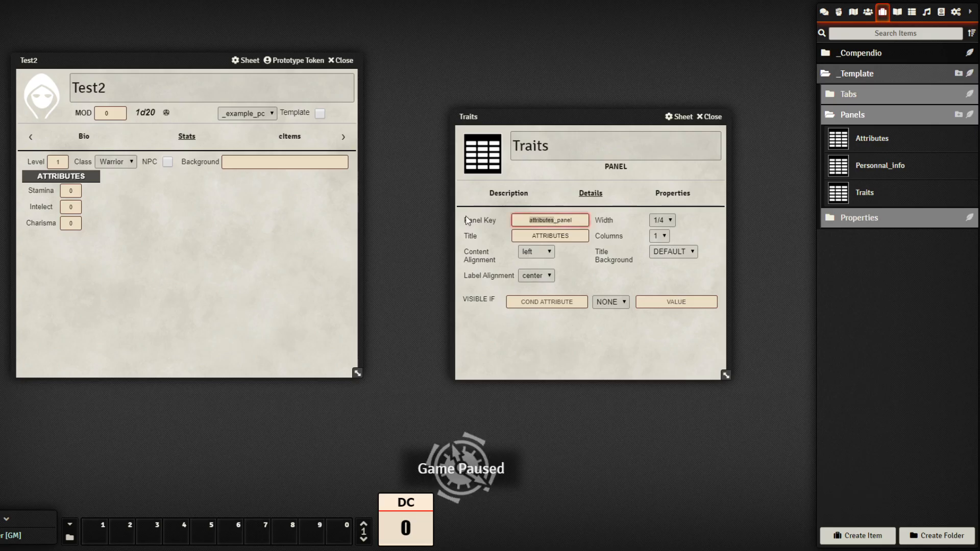
{"action": "type", "text": "tratis"}
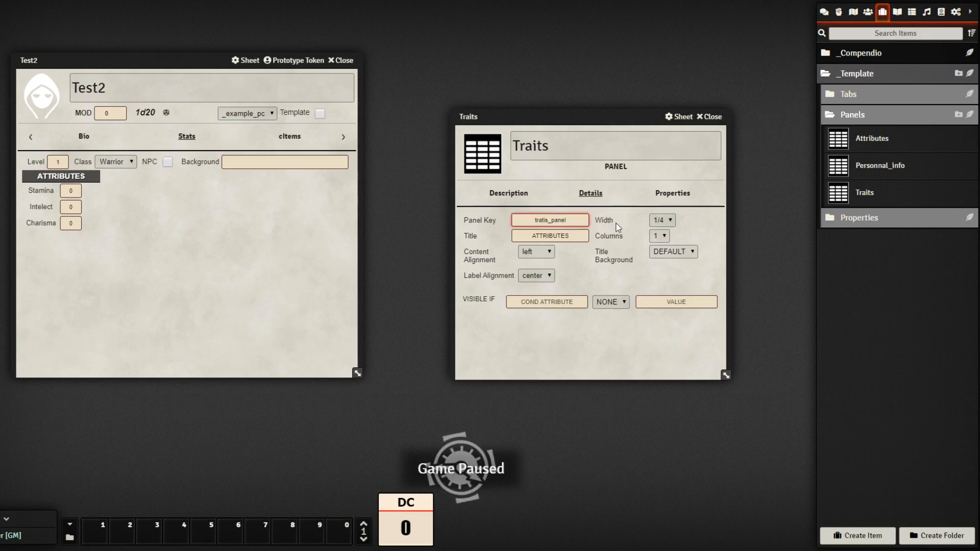
{"action": "left_click", "coordinate": [566, 235]}
{"action": "double_click", "coordinate": [566, 235]}
{"action": "type", "text": "TRA"}
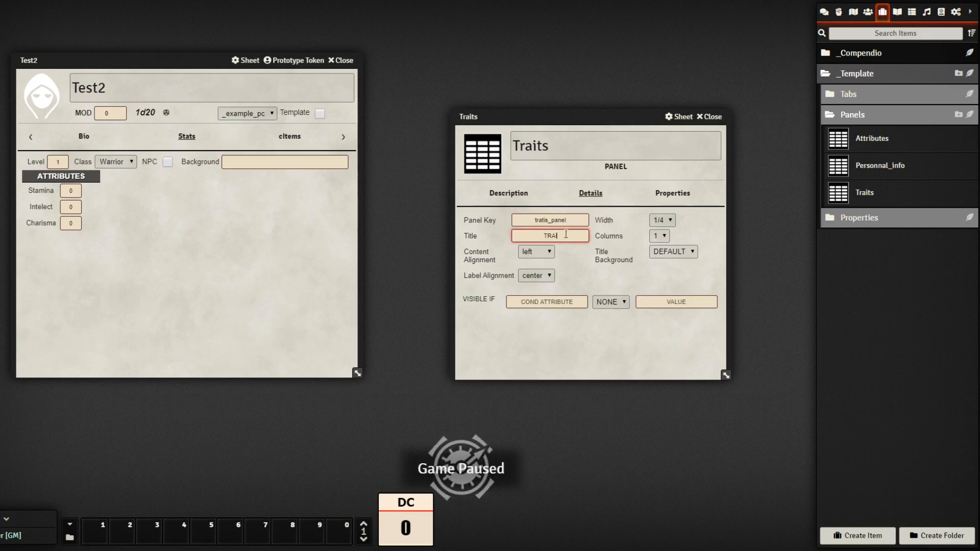
{"action": "type", "text": "ITS"}
{"action": "left_click", "coordinate": [645, 321]}
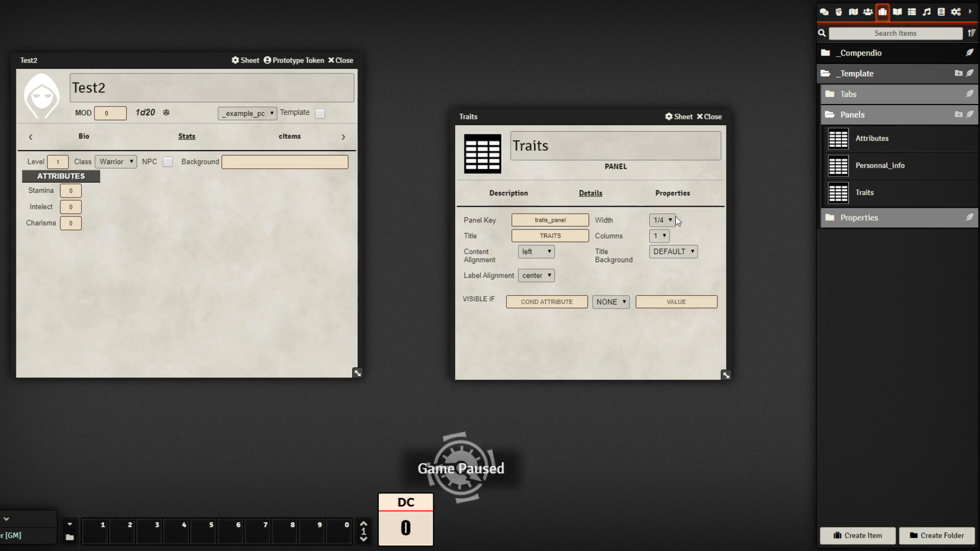
{"action": "left_click", "coordinate": [665, 310]}
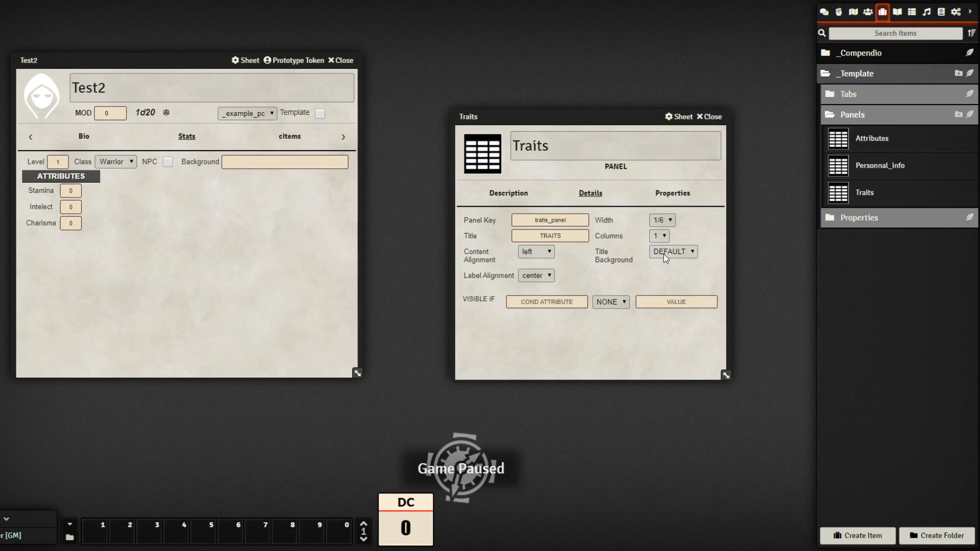
Remove Stamina, Charisma and Intellect from the Traits panel's properties
{"action": "left_click", "coordinate": [672, 194]}
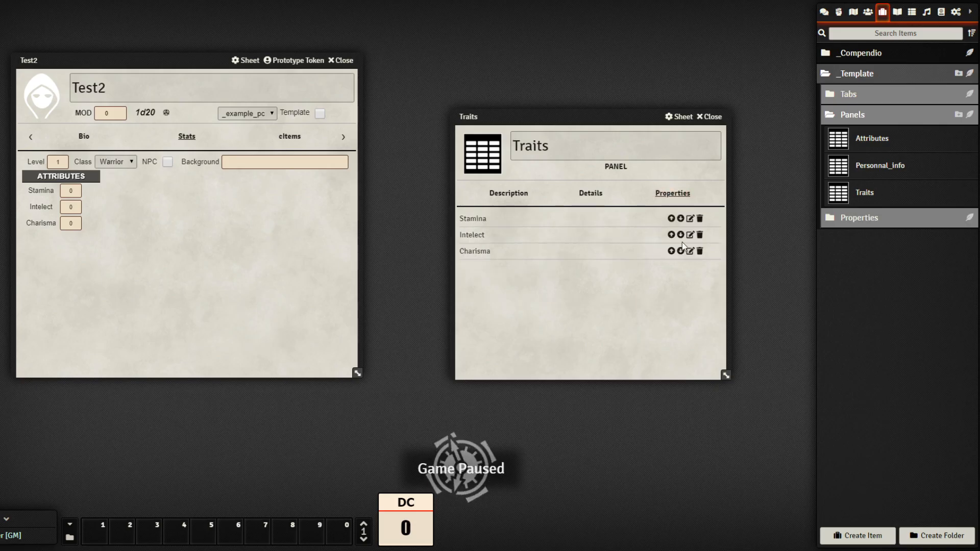
{"action": "left_click", "coordinate": [700, 220]}
{"action": "left_click", "coordinate": [700, 235]}
{"action": "left_click", "coordinate": [700, 219]}
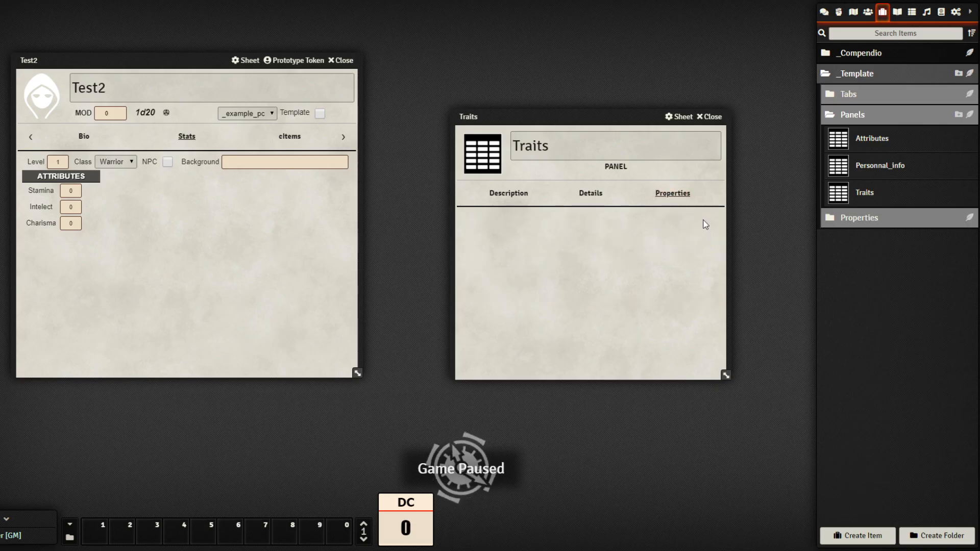
Duplicate the Stamina property and rename the copy HP
{"action": "left_click_drag", "start_coordinate": [647, 112], "coordinate": [583, 70]}
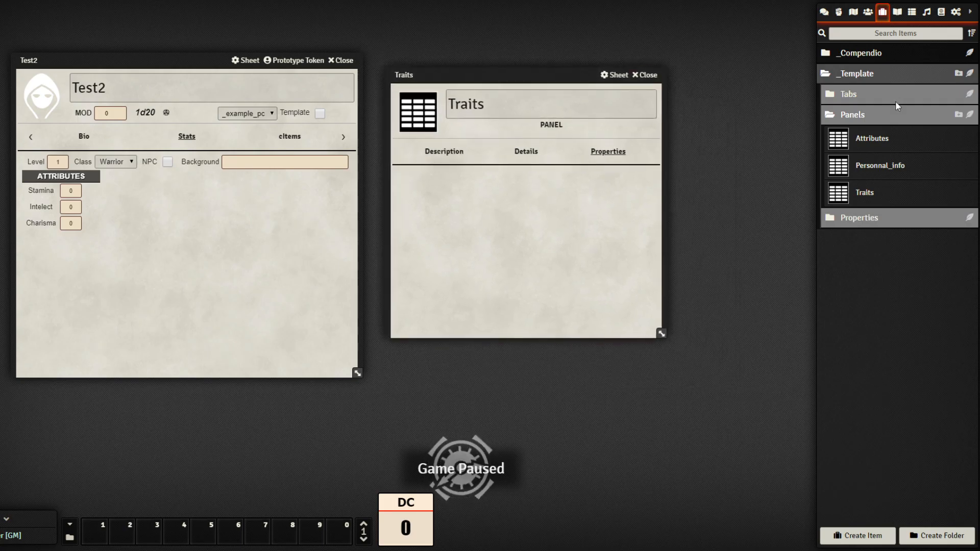
{"action": "left_click", "coordinate": [898, 218]}
{"action": "right_click", "coordinate": [876, 404]}
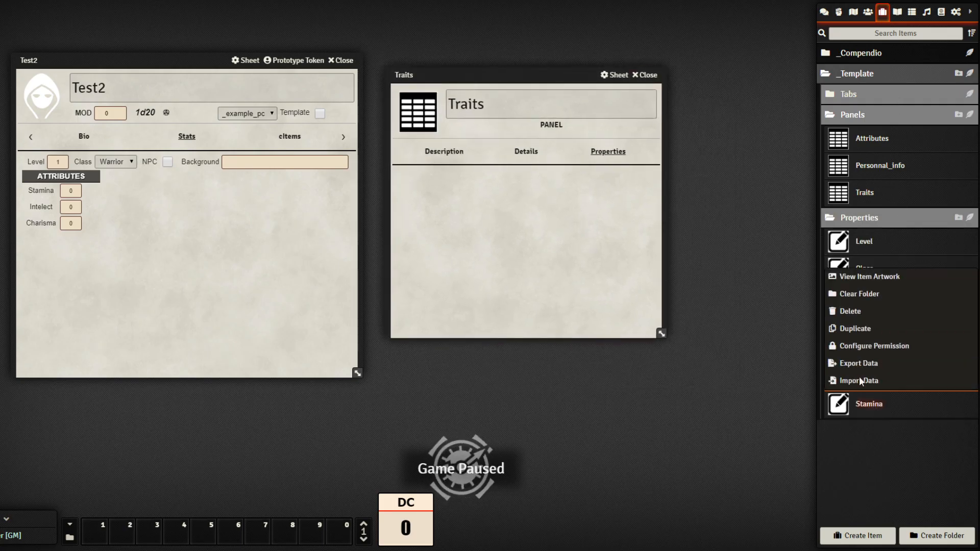
{"action": "left_click", "coordinate": [854, 328]}
{"action": "left_click", "coordinate": [879, 431]}
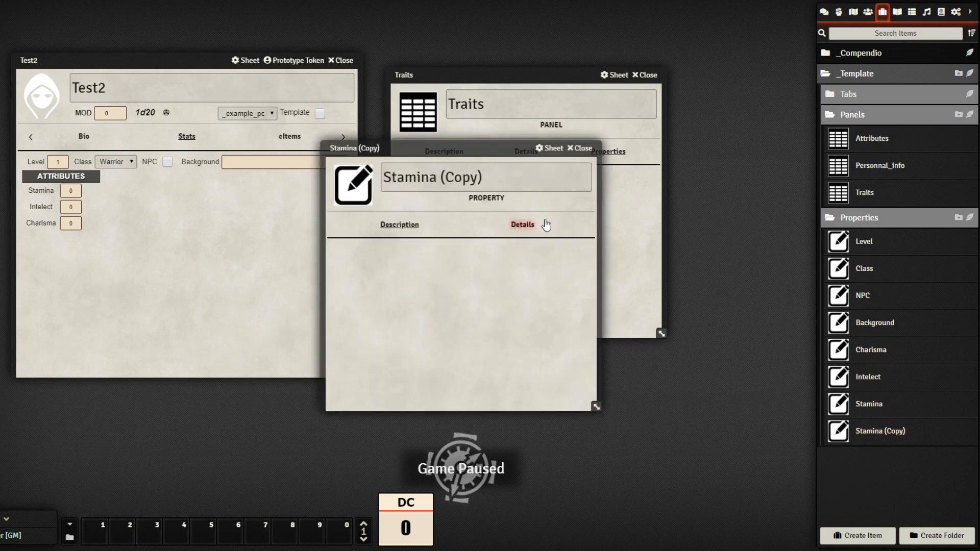
{"action": "triple_click", "coordinate": [505, 178]}
{"action": "type", "text": "HP"}
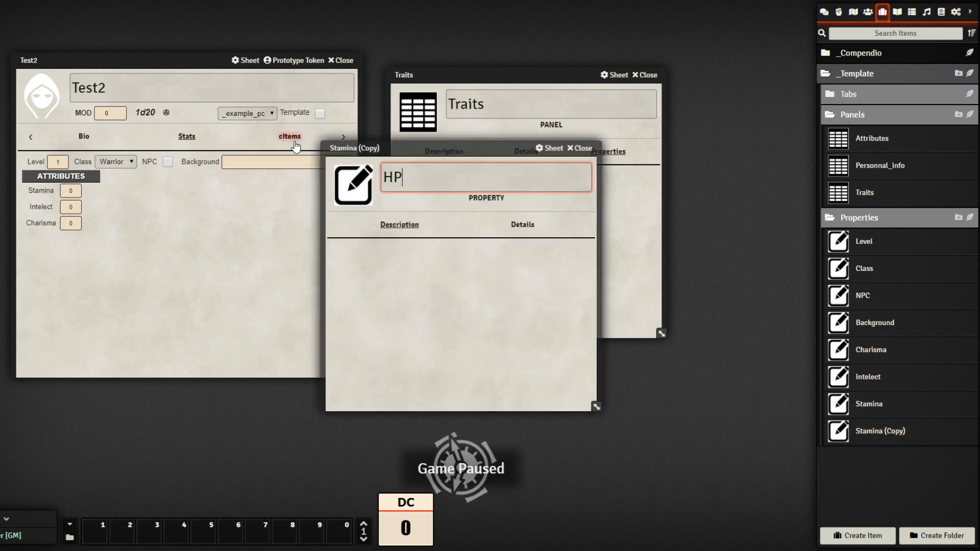
{"action": "key", "text": "Return"}
Set the HP property's key and tag both to HP, then close it
{"action": "left_click", "coordinate": [523, 225]}
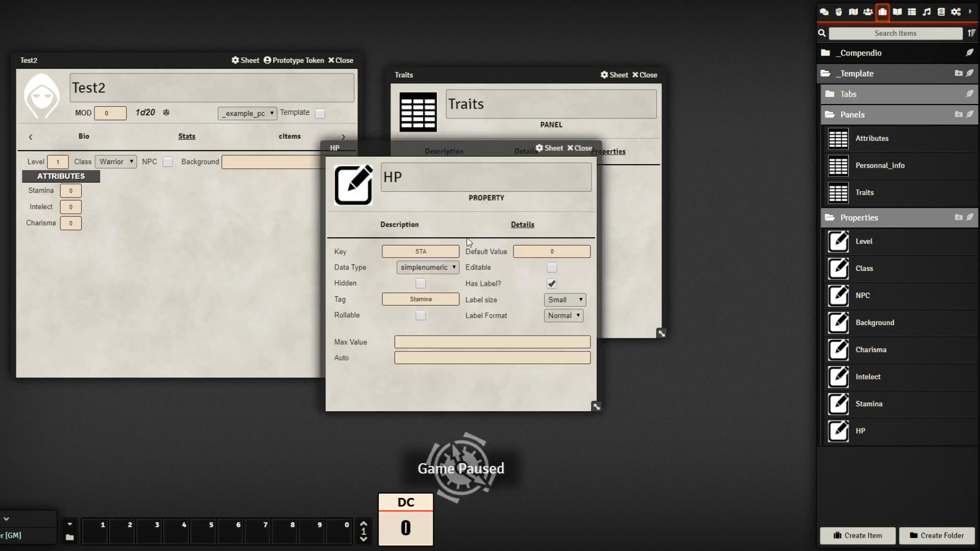
{"action": "double_click", "coordinate": [449, 247]}
{"action": "type", "text": "HP"}
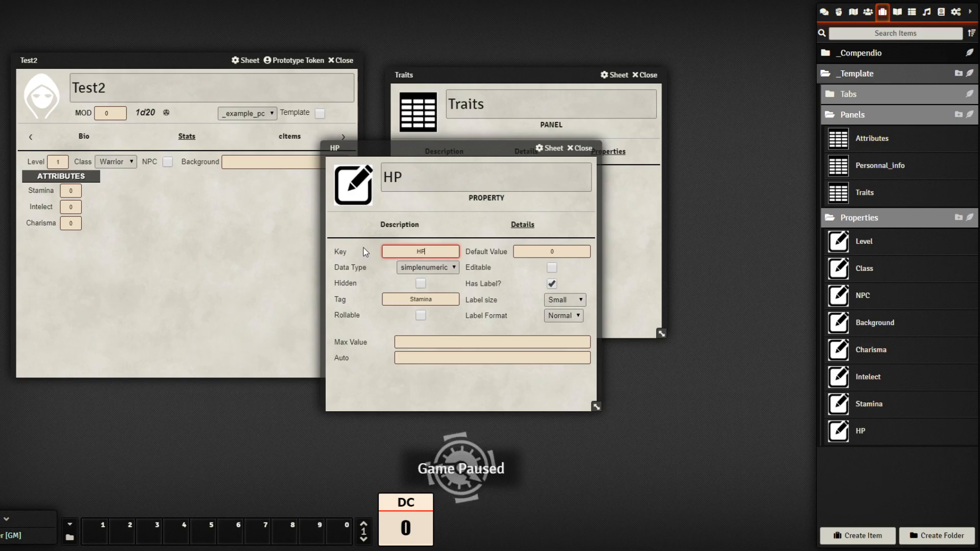
{"action": "left_click_drag", "start_coordinate": [449, 300], "coordinate": [323, 307]}
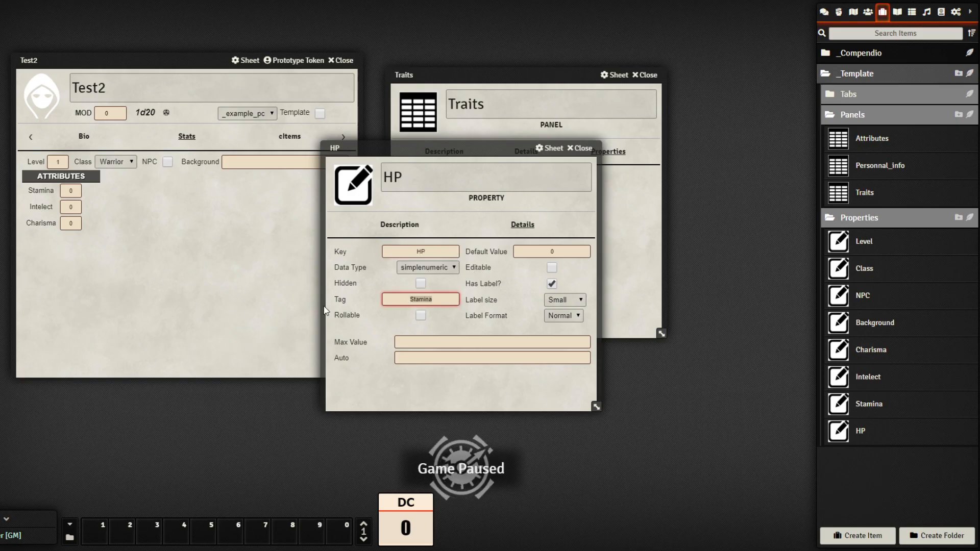
{"action": "type", "text": "HP"}
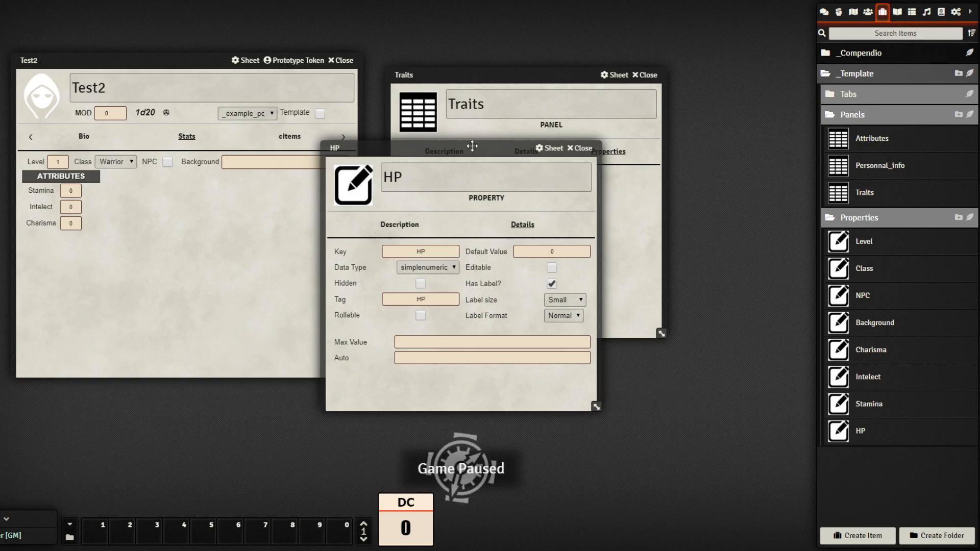
{"action": "left_click_drag", "start_coordinate": [473, 148], "coordinate": [772, 237]}
{"action": "left_click", "coordinate": [729, 205]}
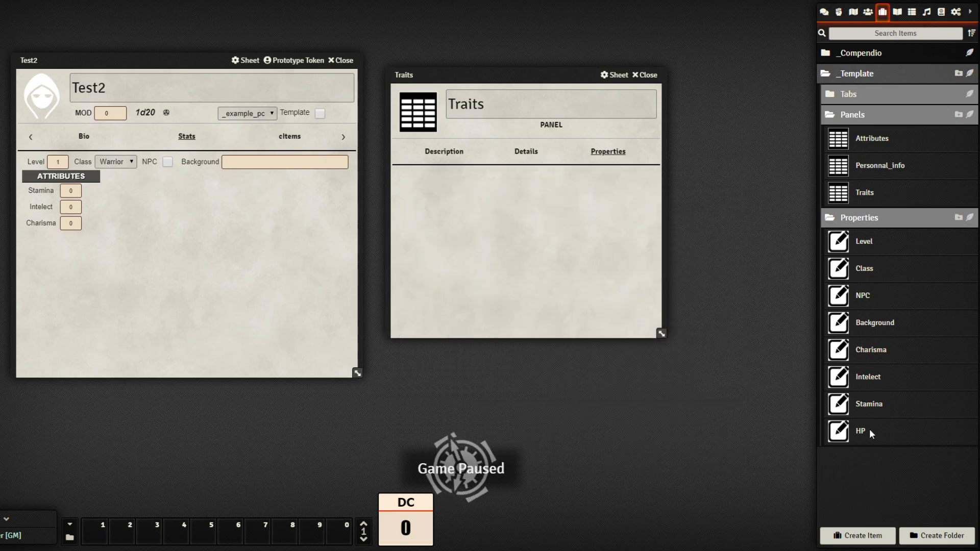
{"action": "right_click", "coordinate": [868, 430]}
Duplicate HP into an MP property with key and tag MP
{"action": "left_click", "coordinate": [869, 361]}
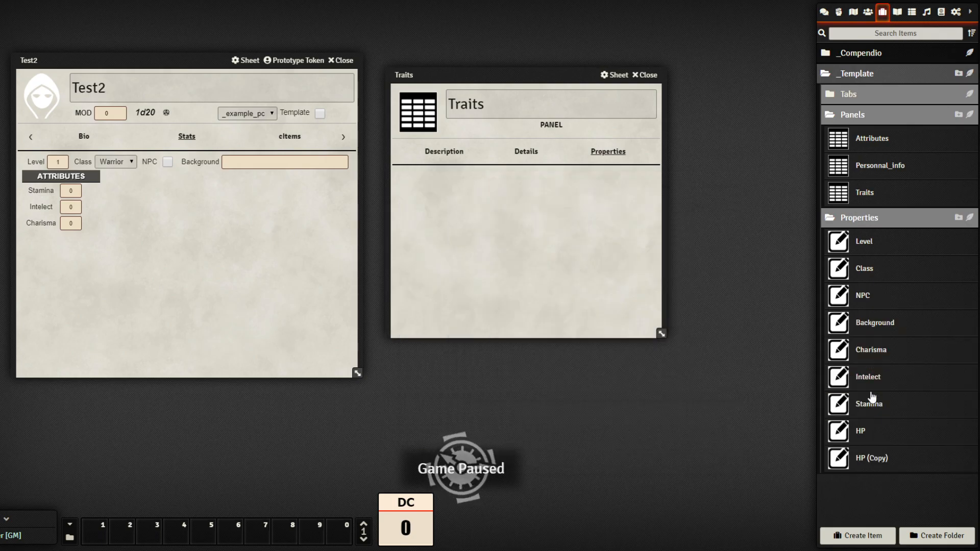
{"action": "left_click", "coordinate": [872, 458]}
{"action": "type", "text": "MP"}
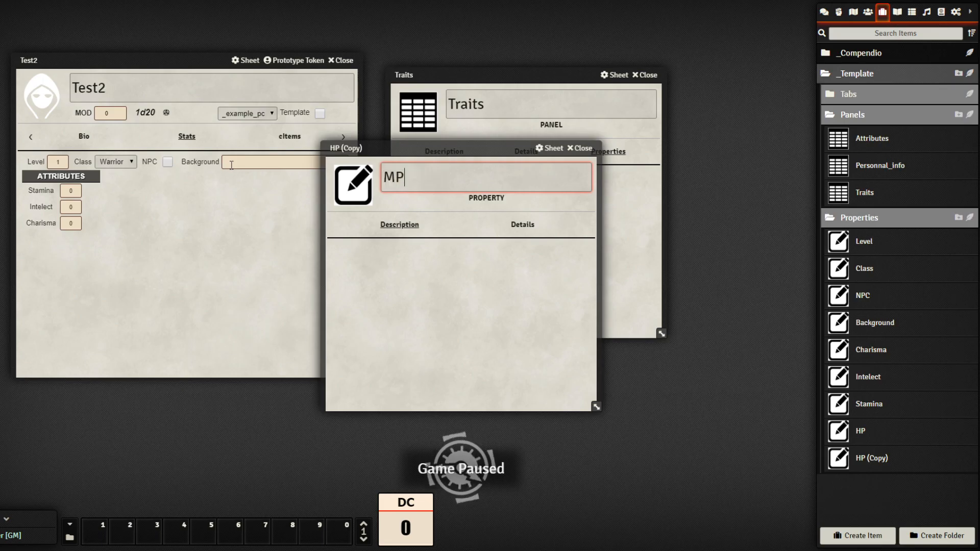
{"action": "left_click", "coordinate": [522, 225]}
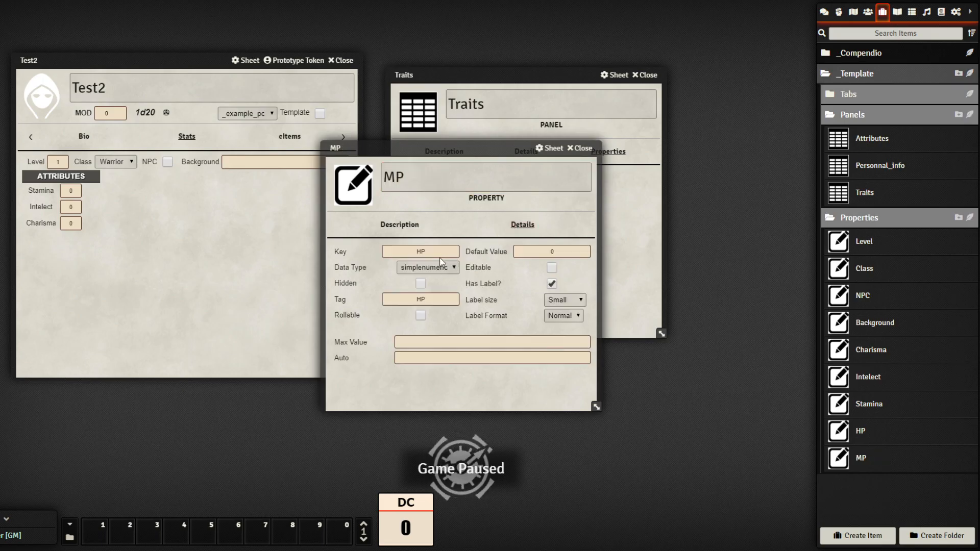
{"action": "left_click", "coordinate": [442, 253]}
{"action": "type", "text": "MP"}
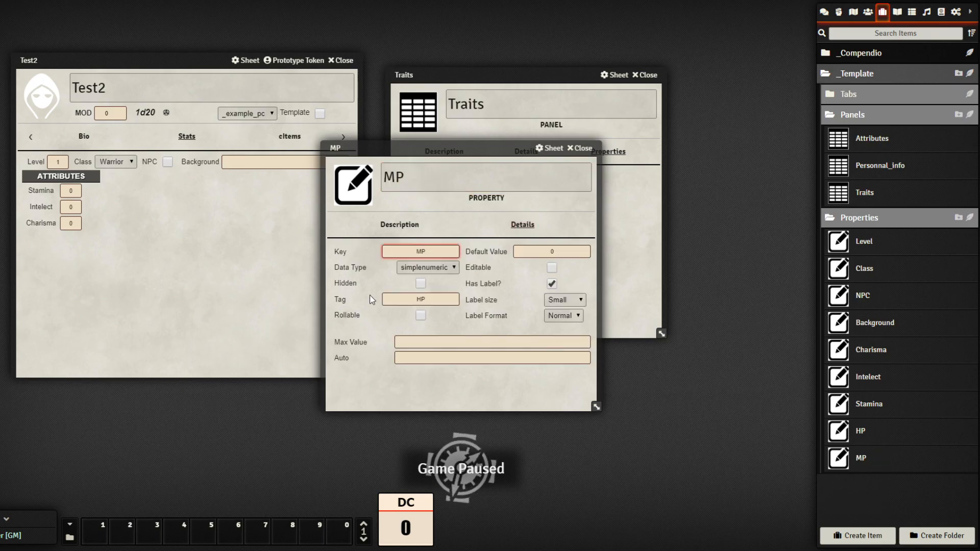
{"action": "left_click", "coordinate": [344, 299]}
{"action": "type", "text": "MP"}
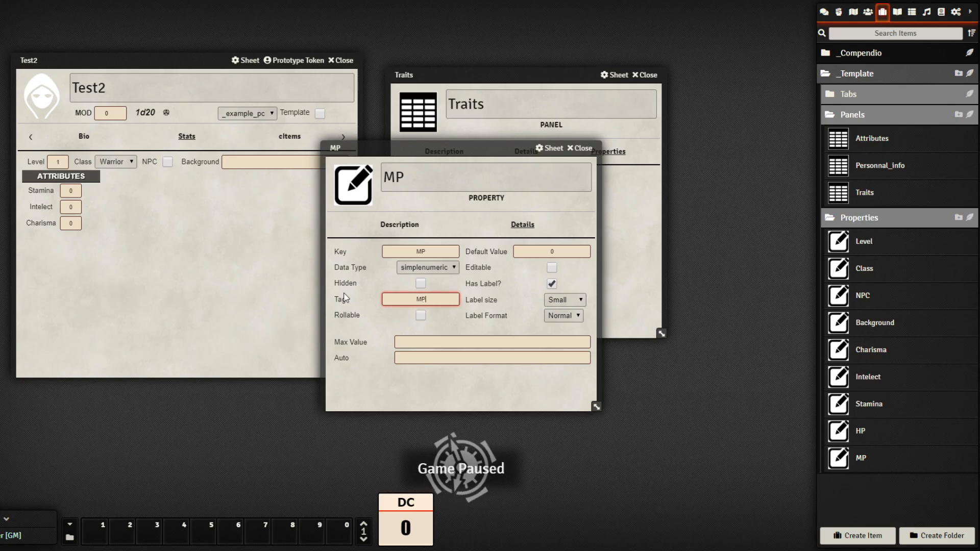
{"action": "left_click", "coordinate": [450, 368]}
{"action": "left_click", "coordinate": [581, 148]}
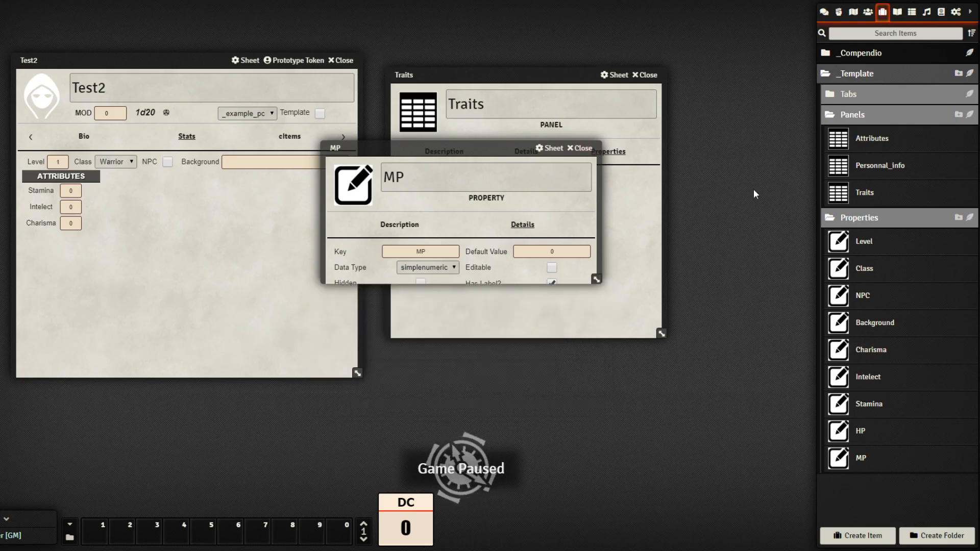
Duplicate MP into a MOV property with key and tag MOV
{"action": "right_click", "coordinate": [862, 460]}
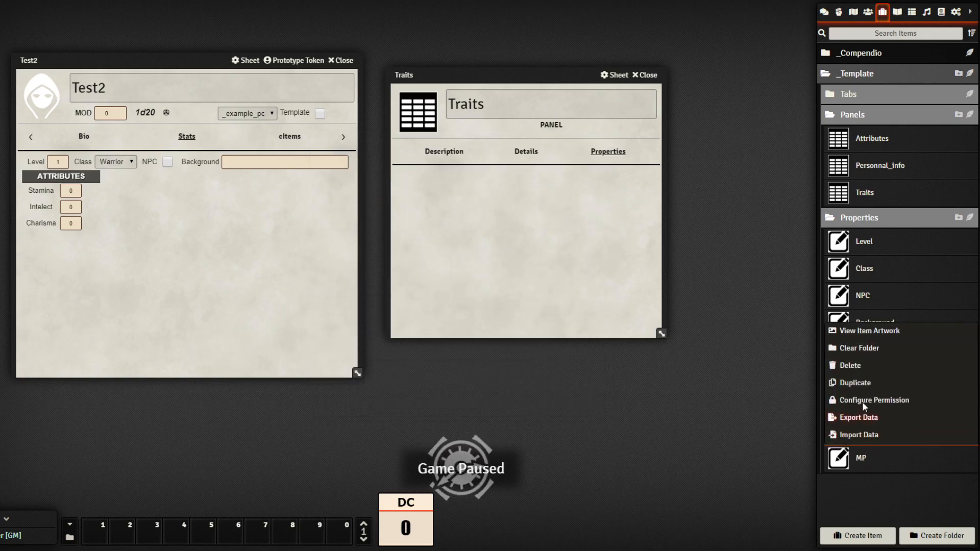
{"action": "left_click", "coordinate": [863, 376]}
{"action": "left_click", "coordinate": [878, 490]}
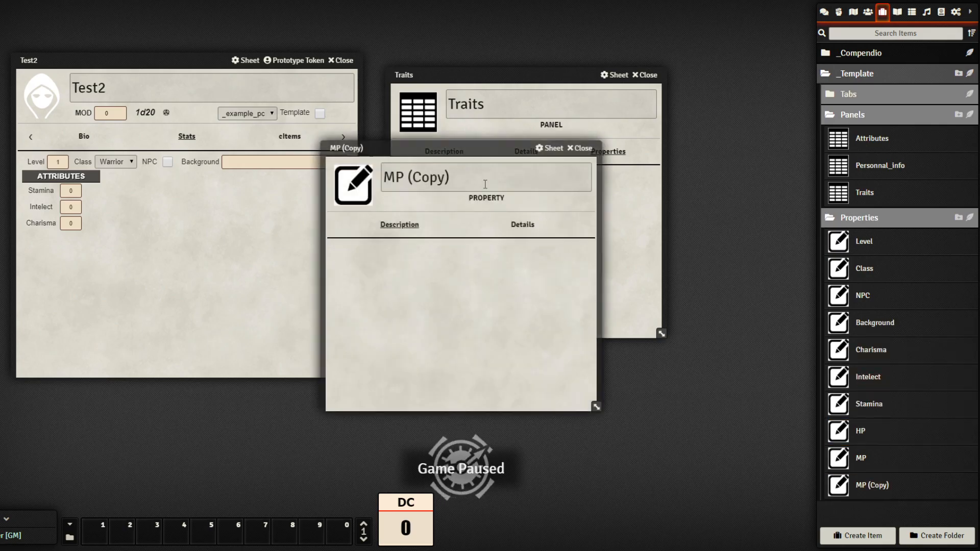
{"action": "left_click_drag", "start_coordinate": [486, 183], "coordinate": [314, 169]}
{"action": "type", "text": "MOV"}
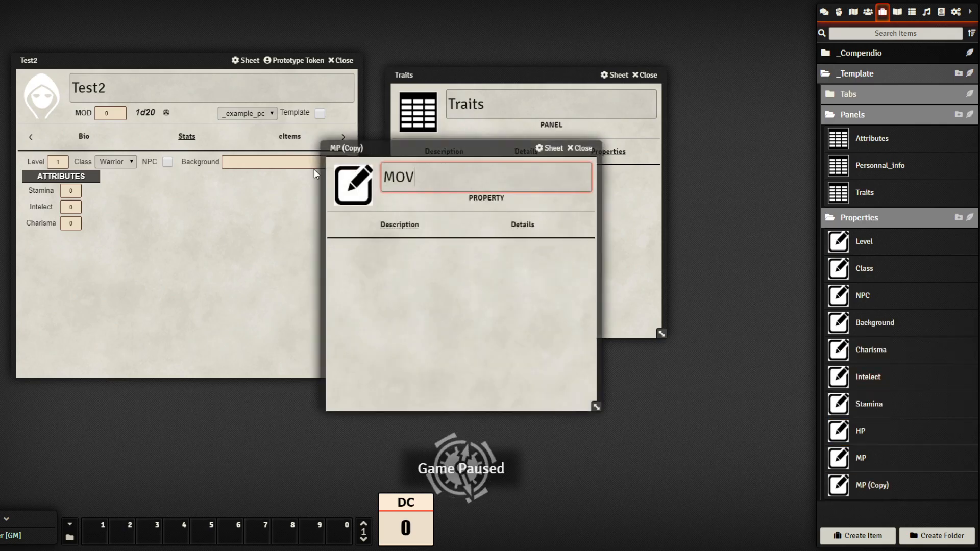
{"action": "left_click", "coordinate": [399, 258]}
{"action": "left_click", "coordinate": [523, 225]}
{"action": "double_click", "coordinate": [421, 251]}
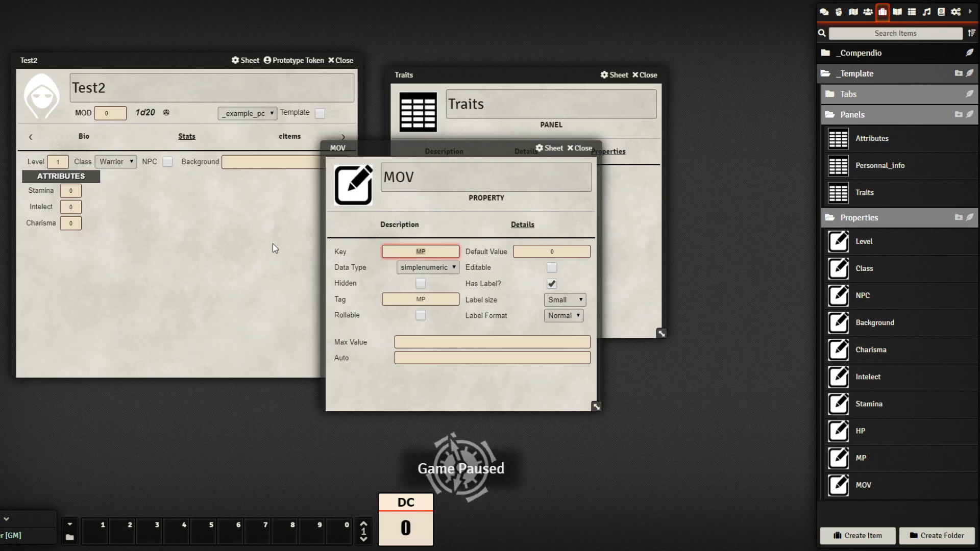
{"action": "type", "text": "MOV"}
{"action": "double_click", "coordinate": [387, 295]}
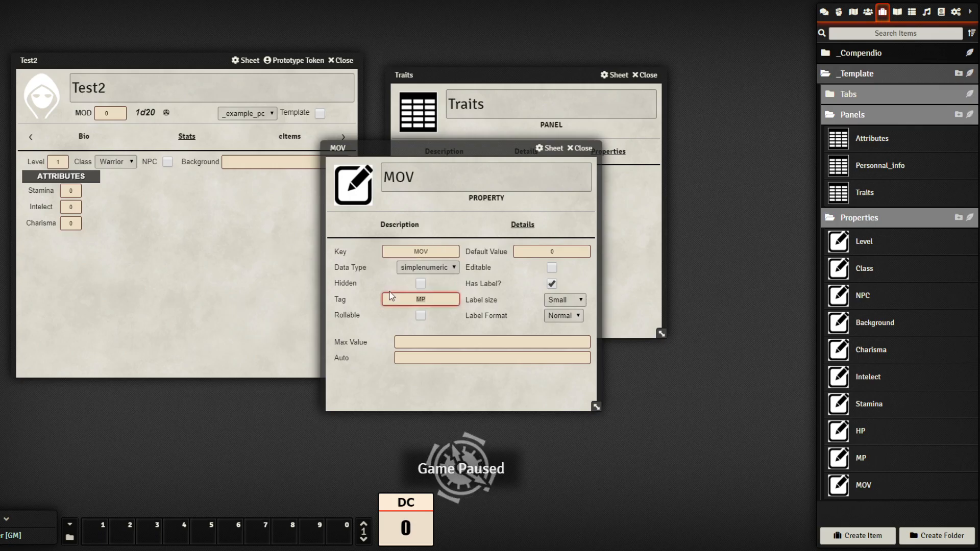
{"action": "type", "text": "MOV"}
{"action": "left_click", "coordinate": [469, 384]}
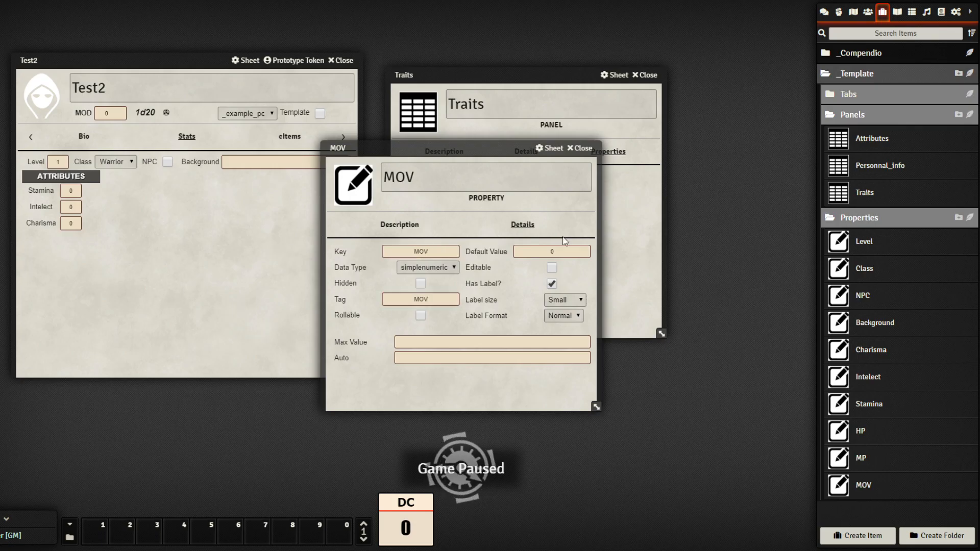
{"action": "left_click", "coordinate": [581, 148]}
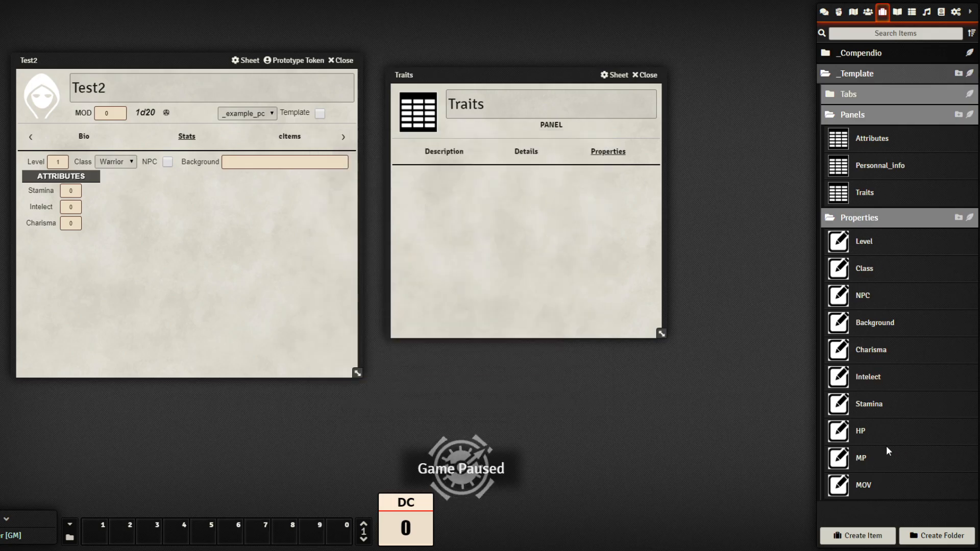
Add the HP, MP and MOV properties to the Traits panel
{"action": "left_click_drag", "start_coordinate": [867, 434], "coordinate": [507, 248]}
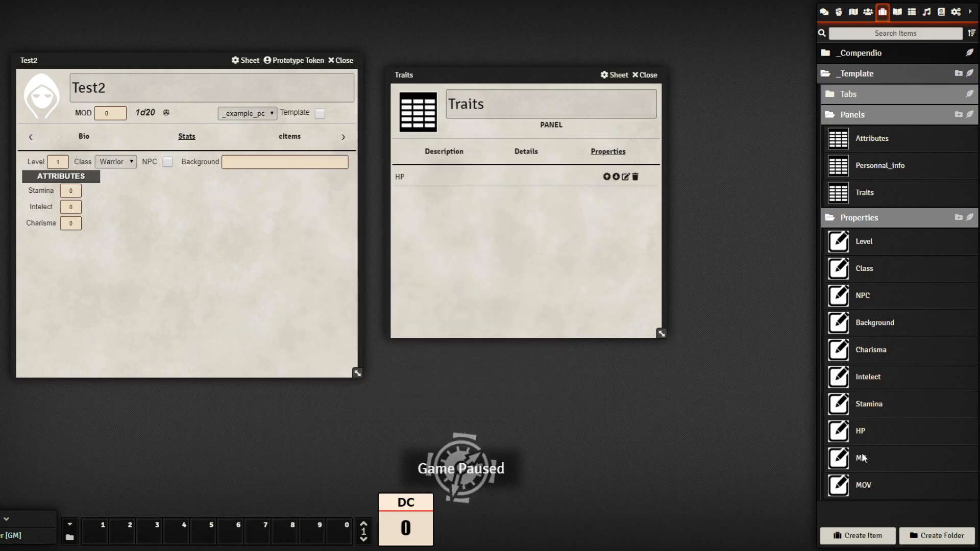
{"action": "left_click_drag", "start_coordinate": [861, 462], "coordinate": [558, 285]}
{"action": "left_click_drag", "start_coordinate": [866, 491], "coordinate": [546, 308]}
{"action": "left_click", "coordinate": [646, 75]}
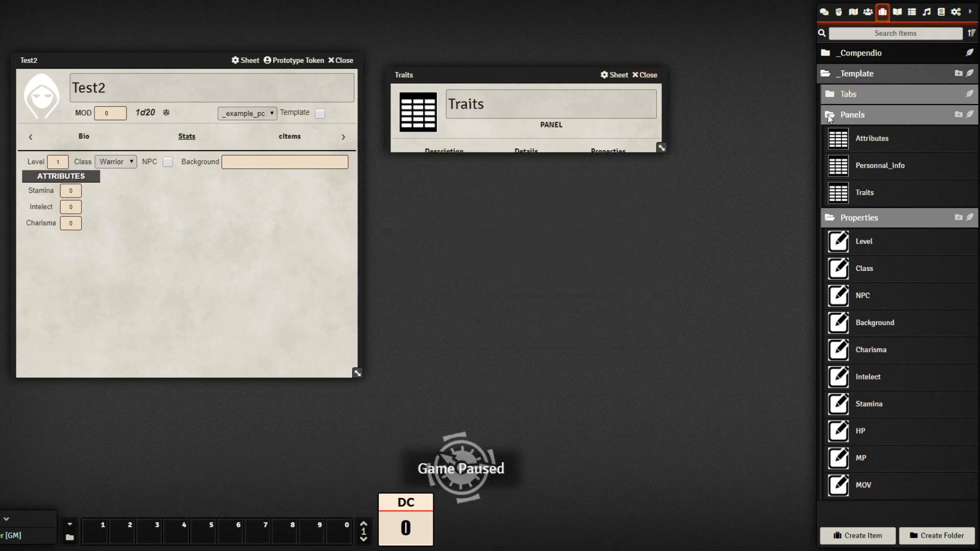
Add the Traits panel to the Stats tab's panels
{"action": "left_click", "coordinate": [888, 96]}
{"action": "left_click", "coordinate": [890, 120]}
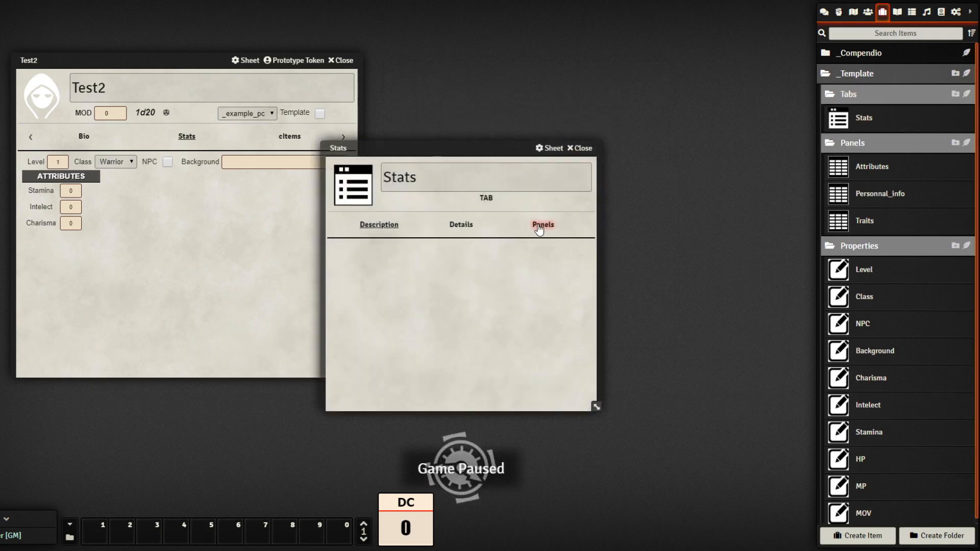
{"action": "left_click", "coordinate": [543, 225]}
{"action": "left_click_drag", "start_coordinate": [495, 153], "coordinate": [627, 90]}
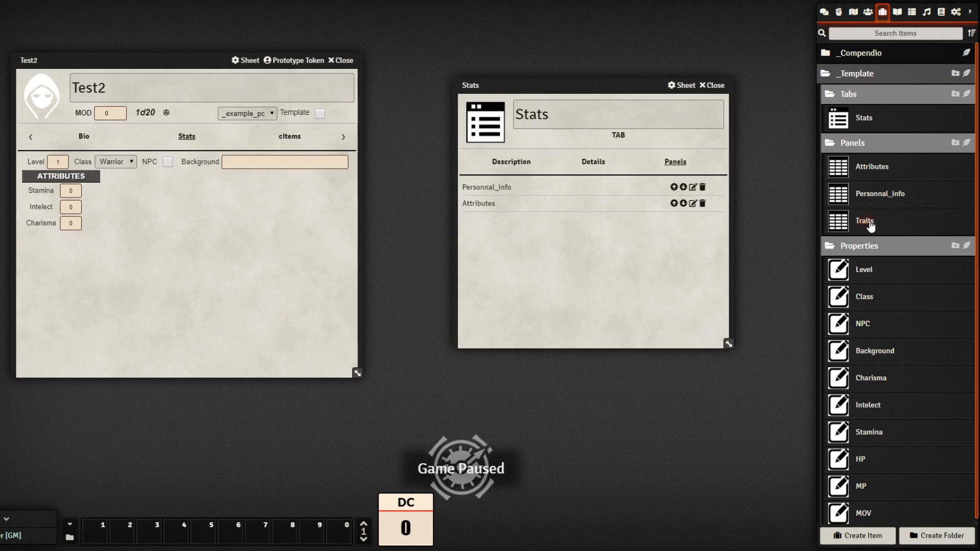
{"action": "left_click_drag", "start_coordinate": [588, 263], "coordinate": [595, 271]}
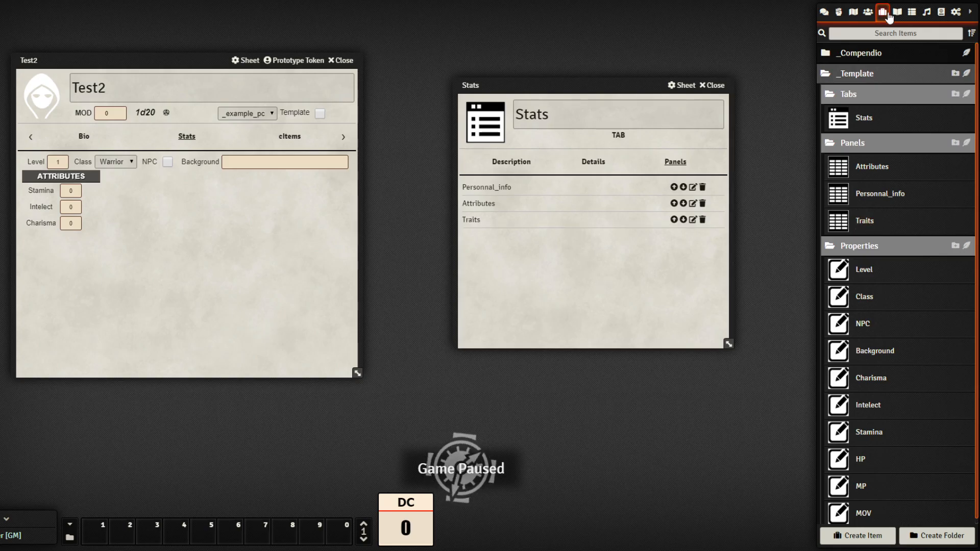
Open the _example_pc template actor and reload the page with F5 to rebuild
{"action": "left_click", "coordinate": [869, 13]}
{"action": "left_click", "coordinate": [865, 56]}
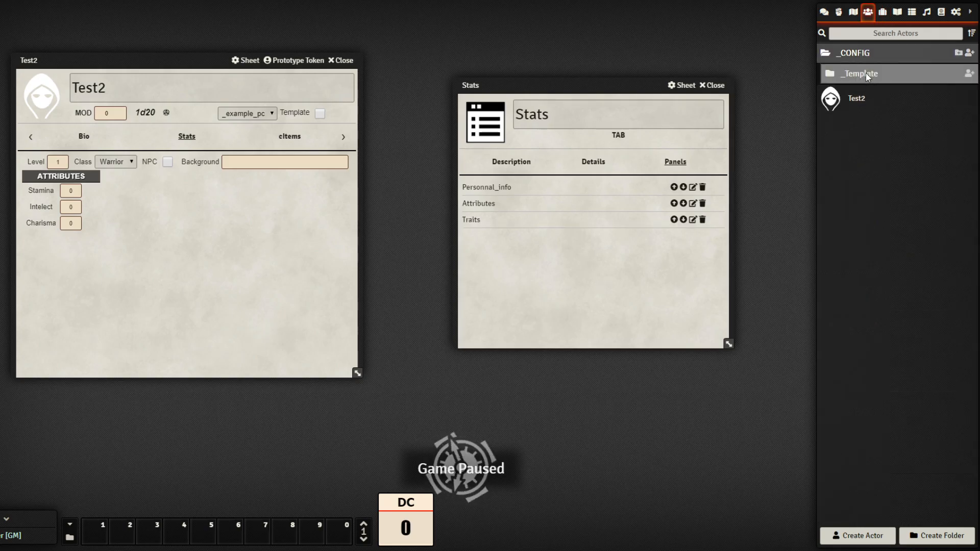
{"action": "left_click", "coordinate": [865, 75]}
{"action": "left_click", "coordinate": [877, 97]}
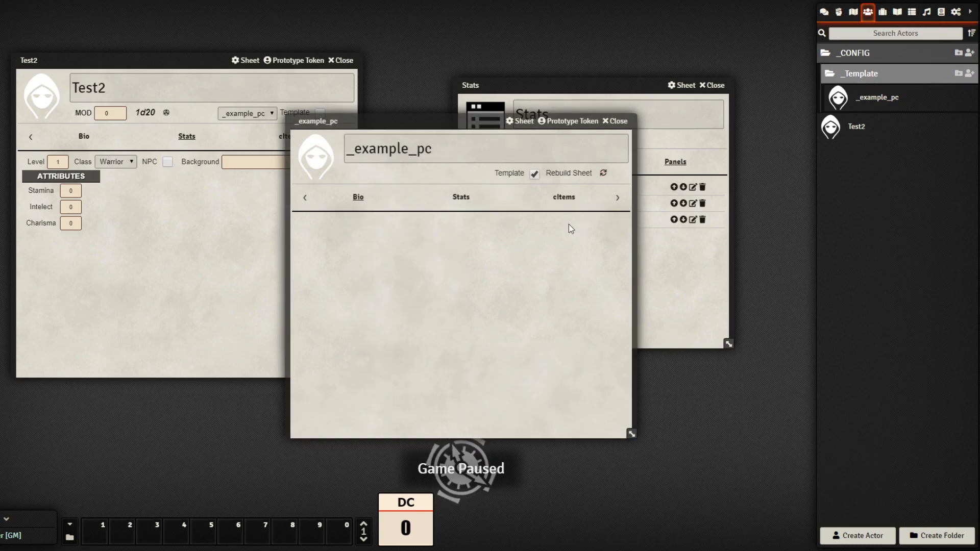
{"action": "key", "text": "F5"}
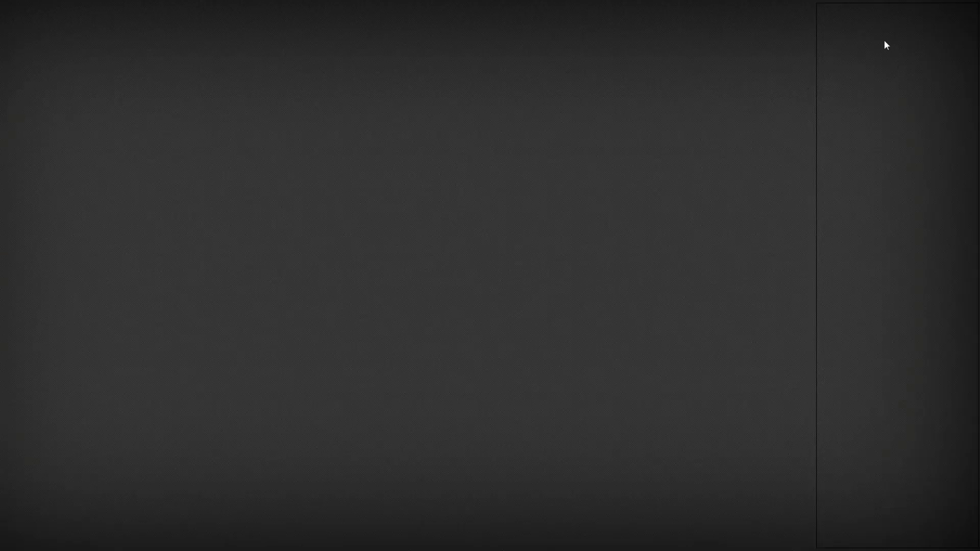
Delete the Test2 actor from the Actors directory
{"action": "left_click", "coordinate": [869, 12]}
{"action": "right_click", "coordinate": [860, 79]}
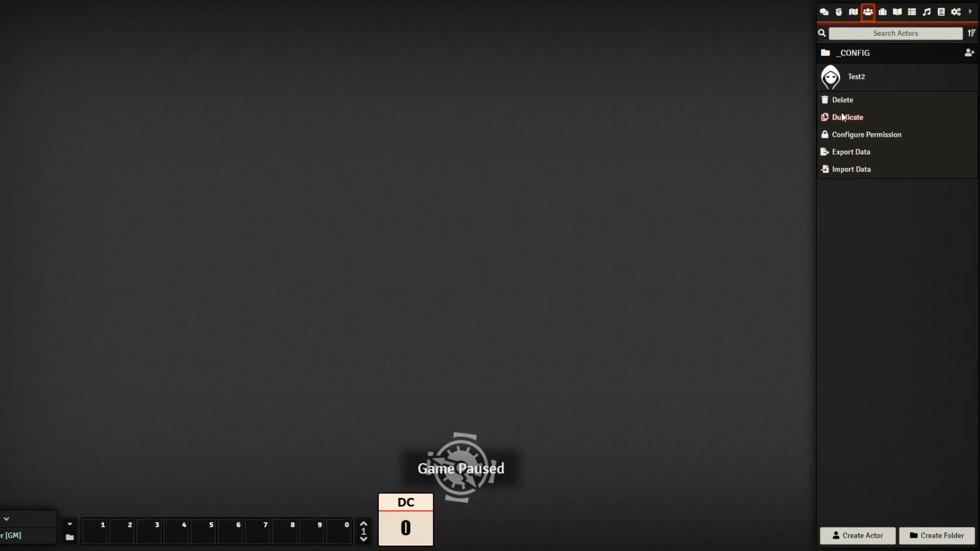
{"action": "left_click", "coordinate": [843, 100]}
{"action": "left_click", "coordinate": [650, 124]}
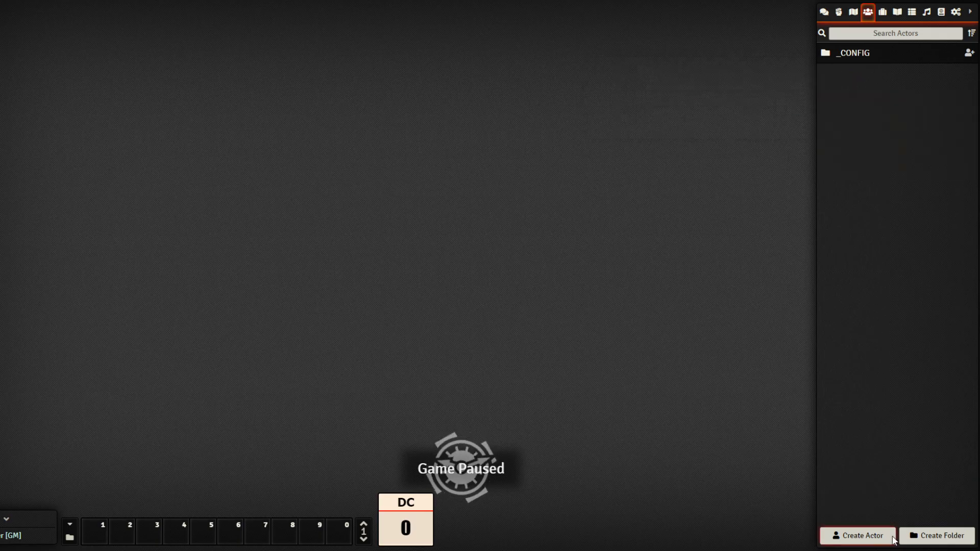
Create actor Test3 on the _example_pc template and show its Stats tab with HP, MP, MOV
{"action": "left_click", "coordinate": [862, 536]}
{"action": "type", "text": "Test3"}
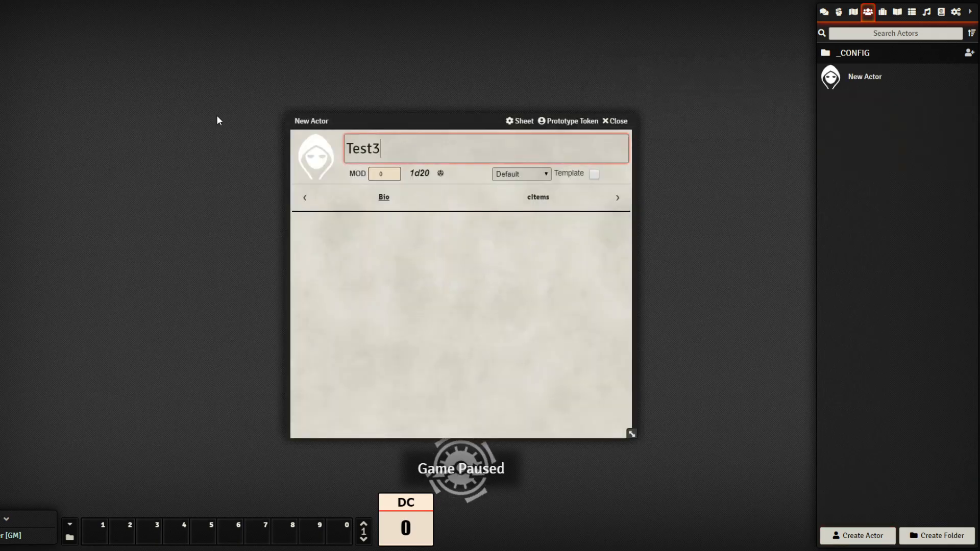
{"action": "left_click", "coordinate": [420, 211]}
{"action": "left_click_drag", "start_coordinate": [442, 116], "coordinate": [330, 53]}
{"action": "left_click", "coordinate": [435, 113]}
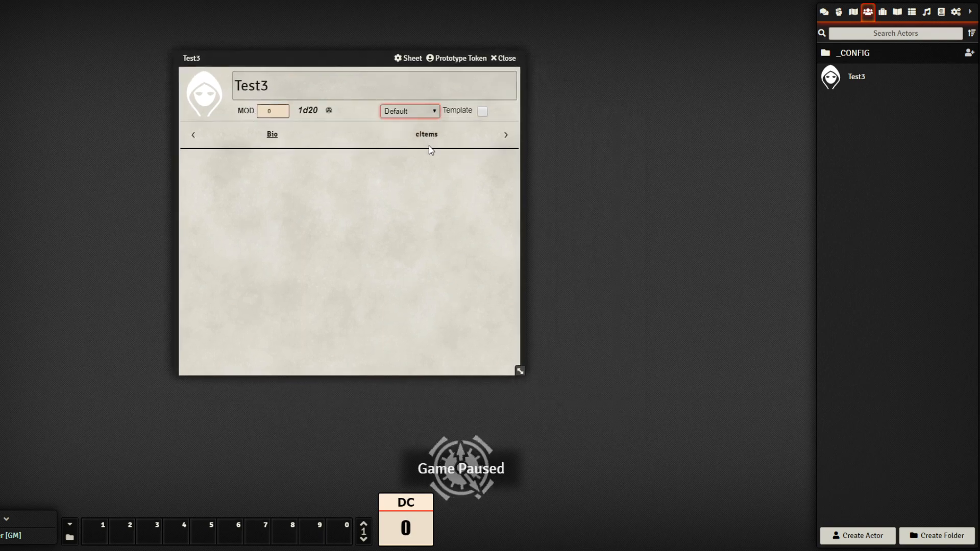
{"action": "left_click", "coordinate": [432, 151]}
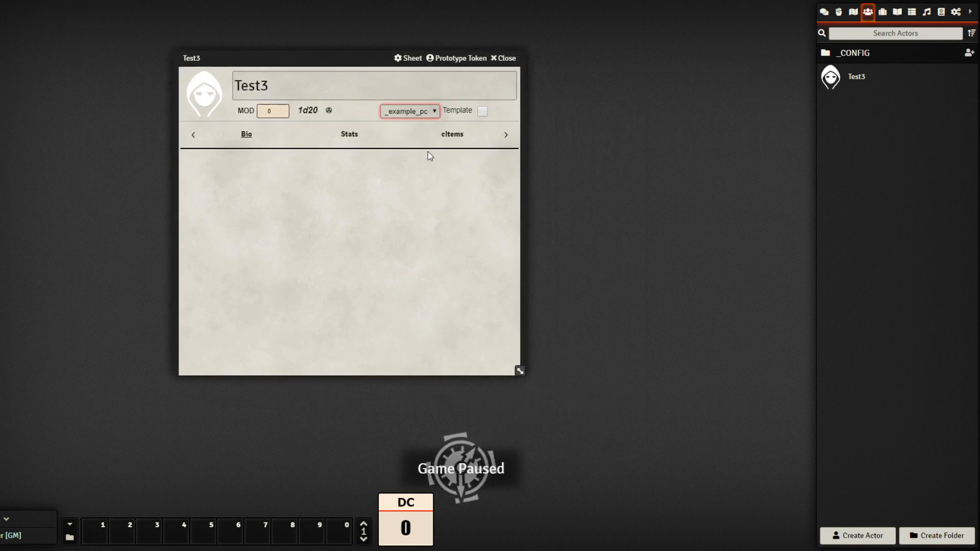
{"action": "left_click", "coordinate": [350, 135]}
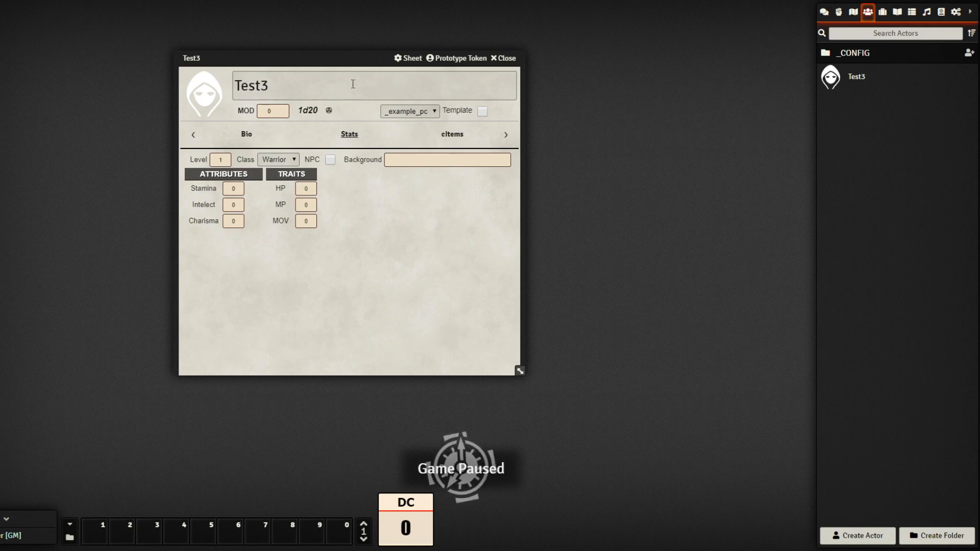
{"action": "left_click_drag", "start_coordinate": [354, 57], "coordinate": [326, 47]}
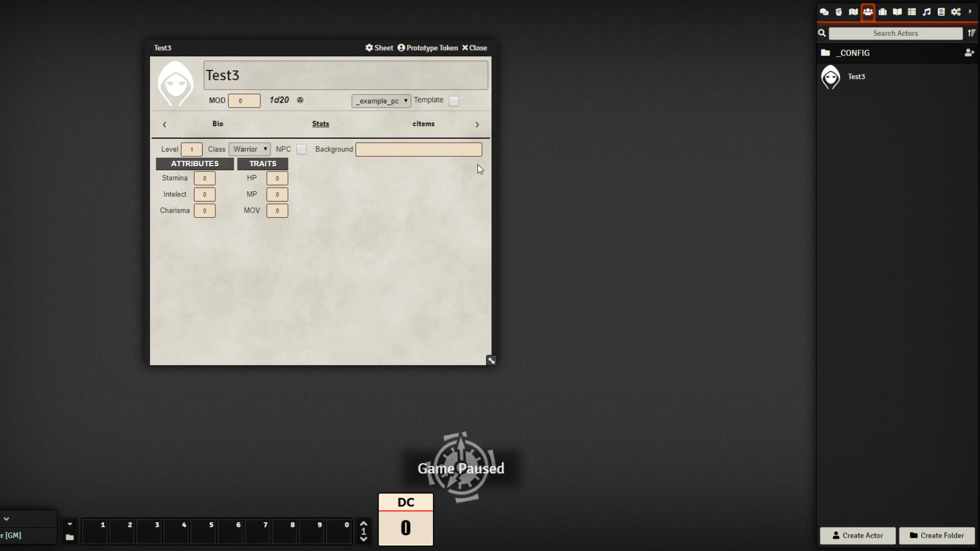
{"action": "left_click_drag", "start_coordinate": [326, 52], "coordinate": [262, 72]}
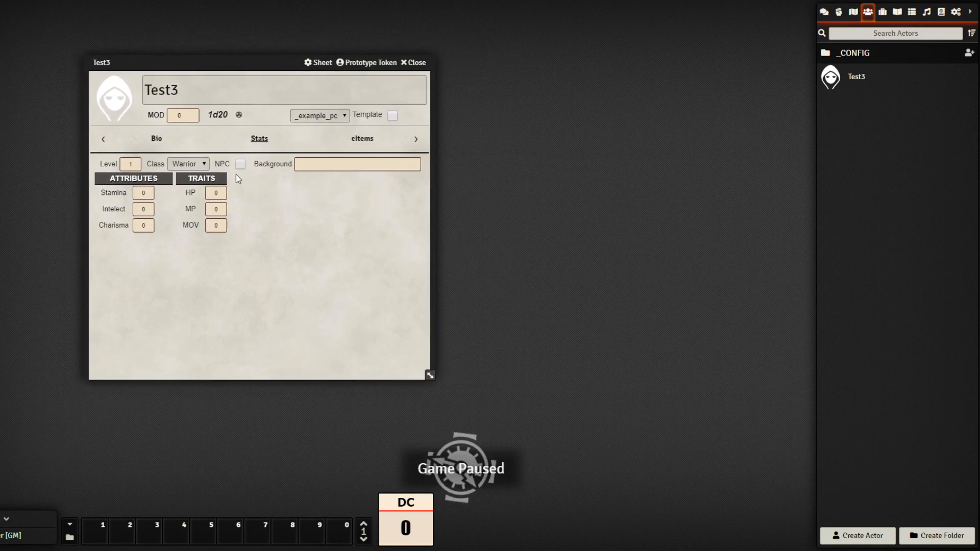
{"action": "left_click_drag", "start_coordinate": [283, 63], "coordinate": [229, 69]}
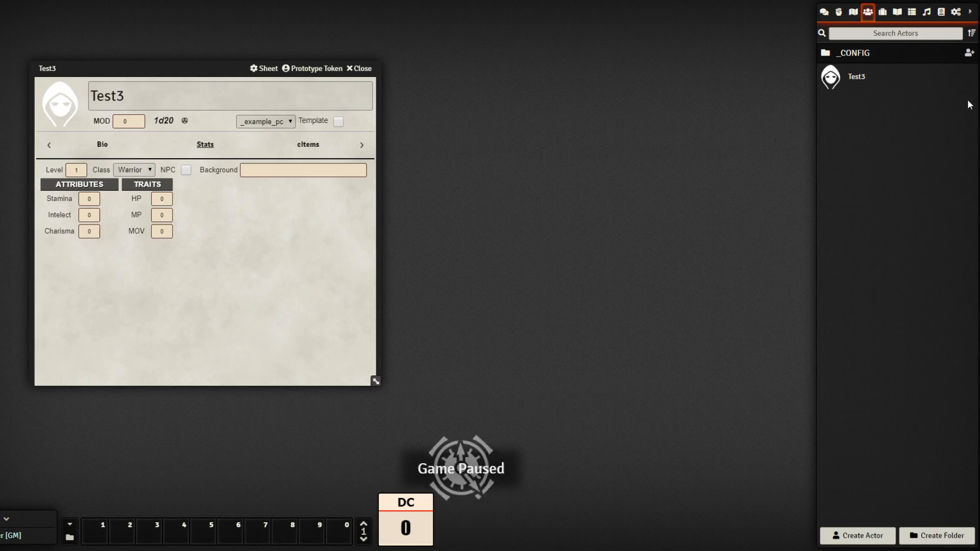
Expand the _Template and _Compendio folders in the Items directory
{"action": "left_click", "coordinate": [883, 11]}
{"action": "left_click", "coordinate": [864, 74]}
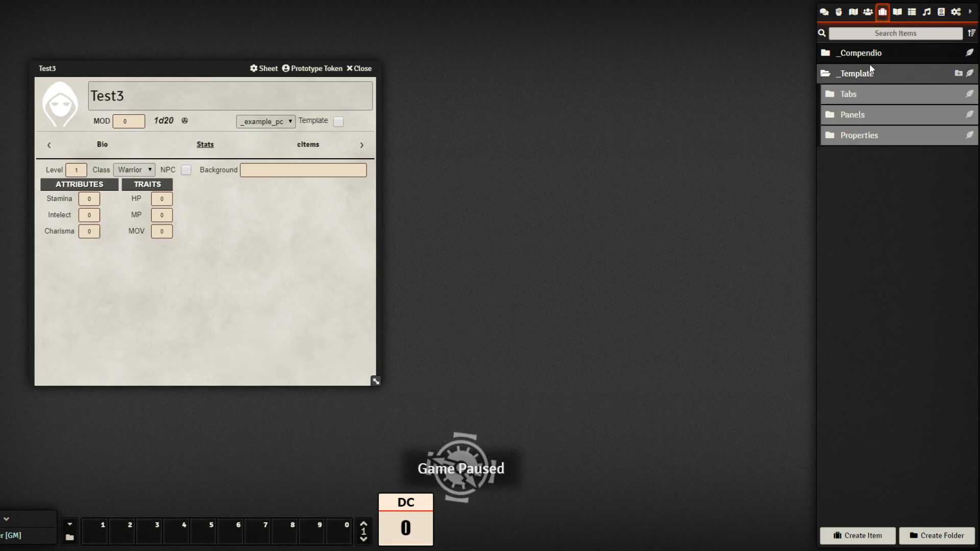
{"action": "left_click", "coordinate": [873, 54]}
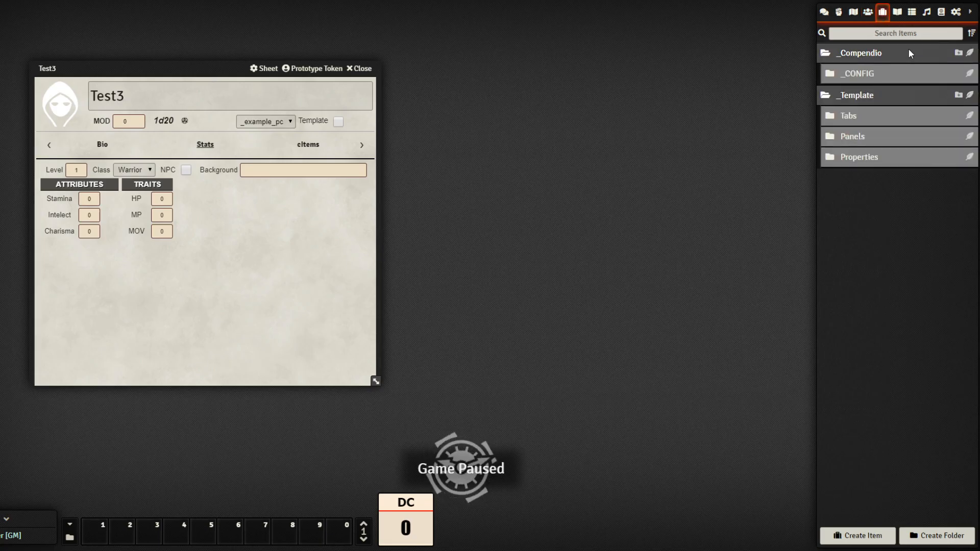
Rename the _Compendio folder to _Compendium
{"action": "right_click", "coordinate": [939, 52]}
{"action": "left_click", "coordinate": [883, 70]}
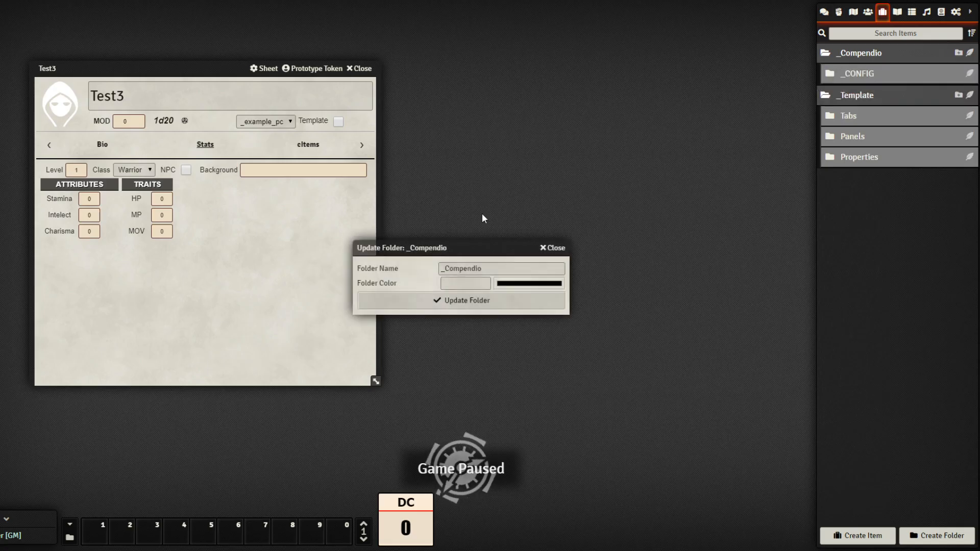
{"action": "left_click", "coordinate": [488, 269]}
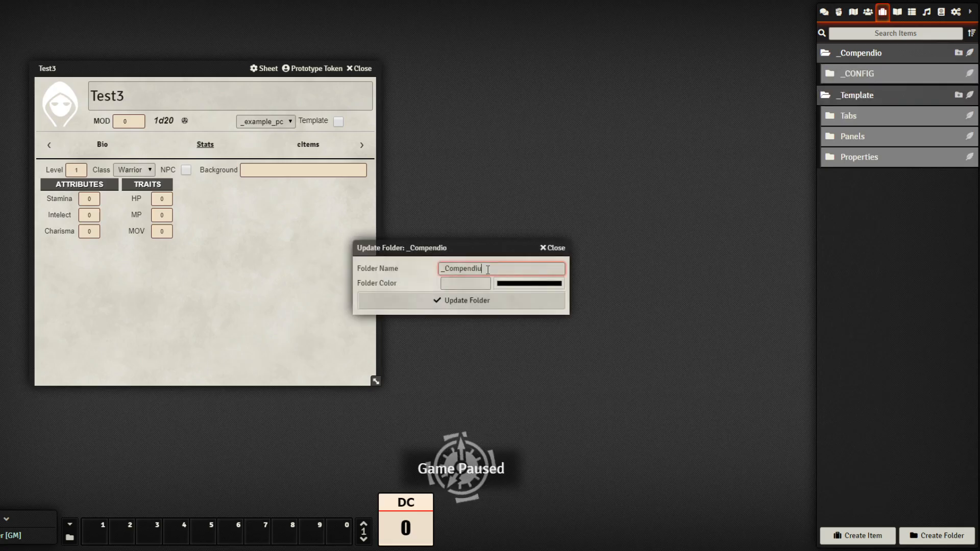
{"action": "left_click", "coordinate": [541, 301]}
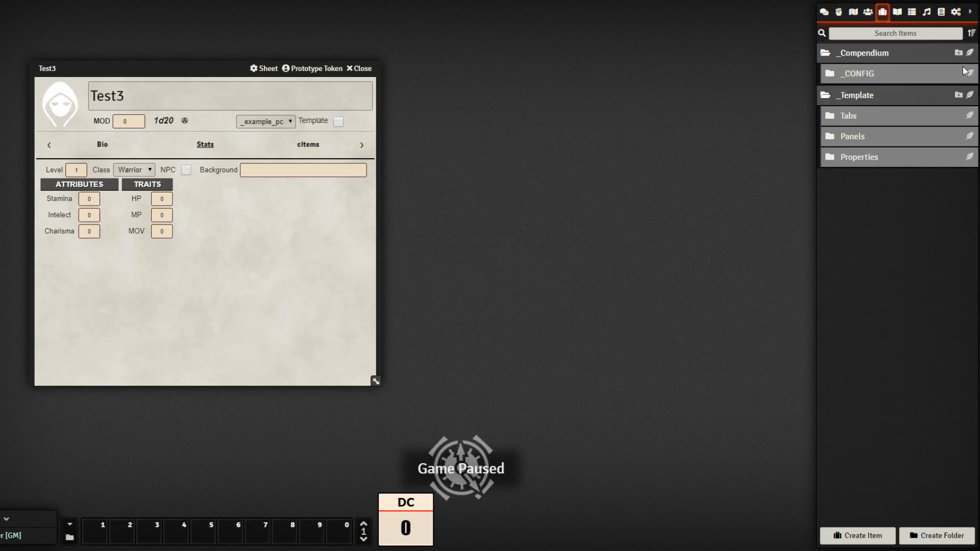
Rename the Propiedades folder under _CONFIG to Group_Properties
{"action": "left_click", "coordinate": [919, 75]}
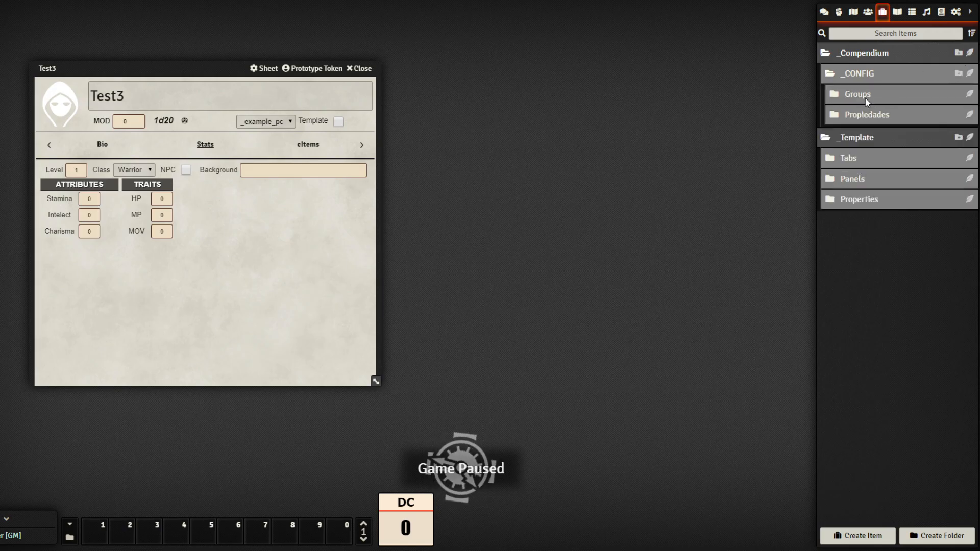
{"action": "right_click", "coordinate": [874, 114]}
{"action": "left_click", "coordinate": [862, 134]}
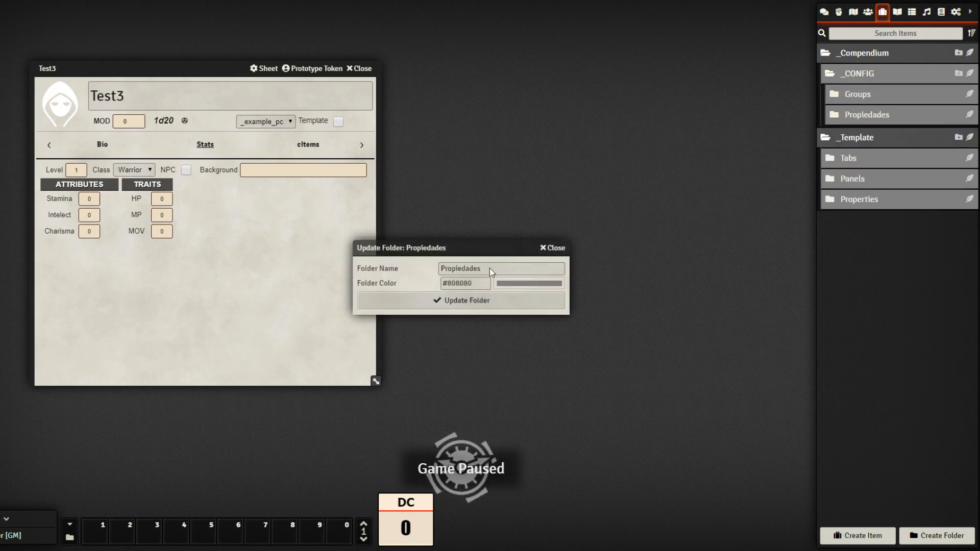
{"action": "left_click_drag", "start_coordinate": [492, 273], "coordinate": [413, 267]}
{"action": "type", "text": "Gr"}
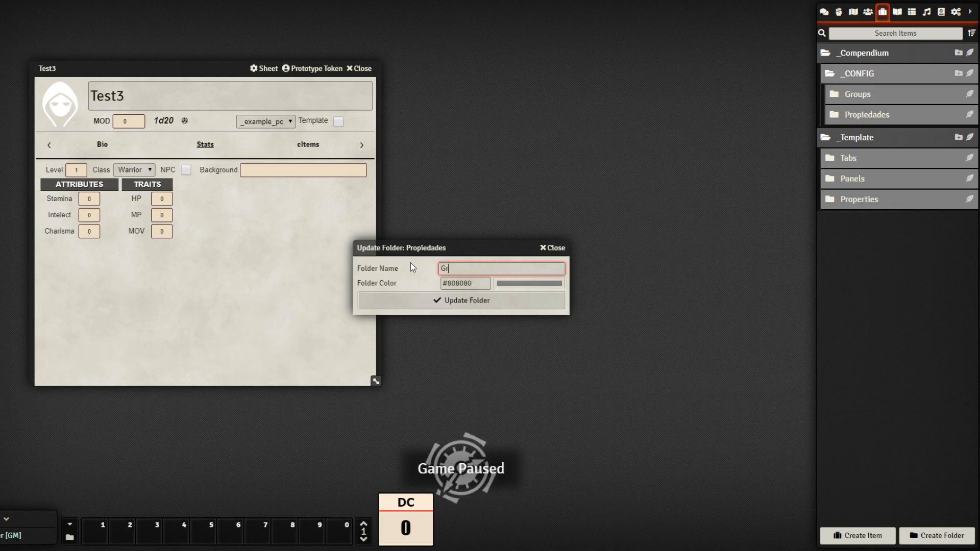
{"action": "type", "text": "oup_Properties"}
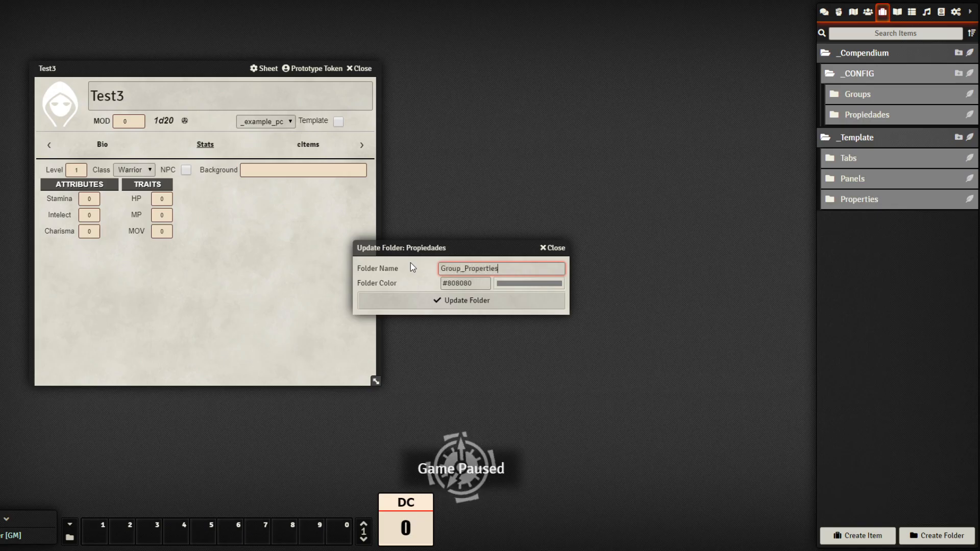
{"action": "left_click", "coordinate": [449, 300]}
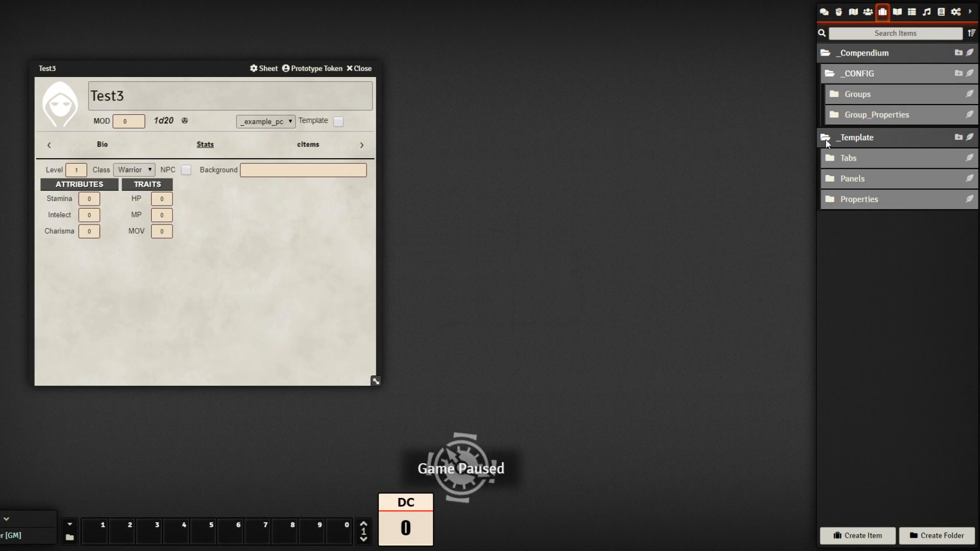
{"action": "left_click", "coordinate": [887, 97]}
Create a group-type item named Object in the Groups folder
{"action": "left_click", "coordinate": [969, 94]}
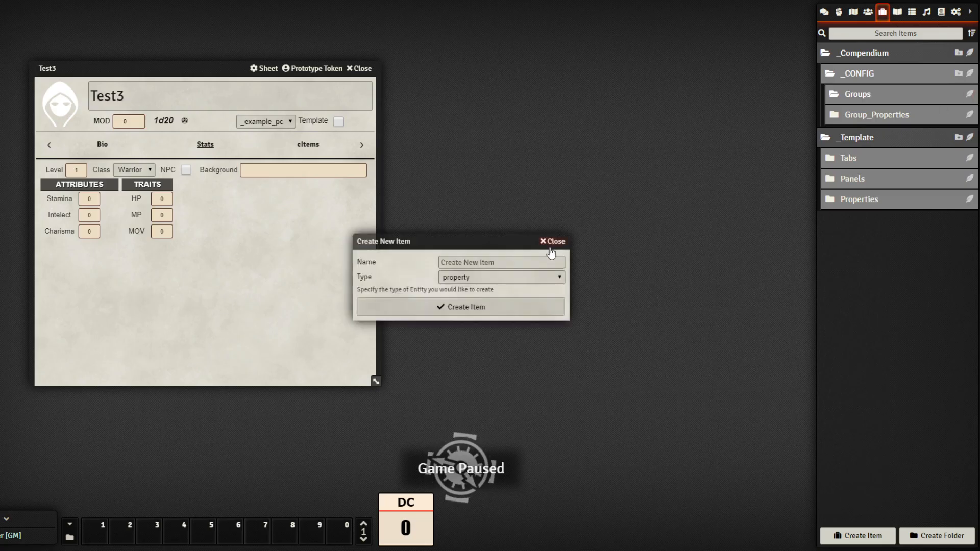
{"action": "left_click", "coordinate": [522, 263]}
{"action": "type", "text": "Object"}
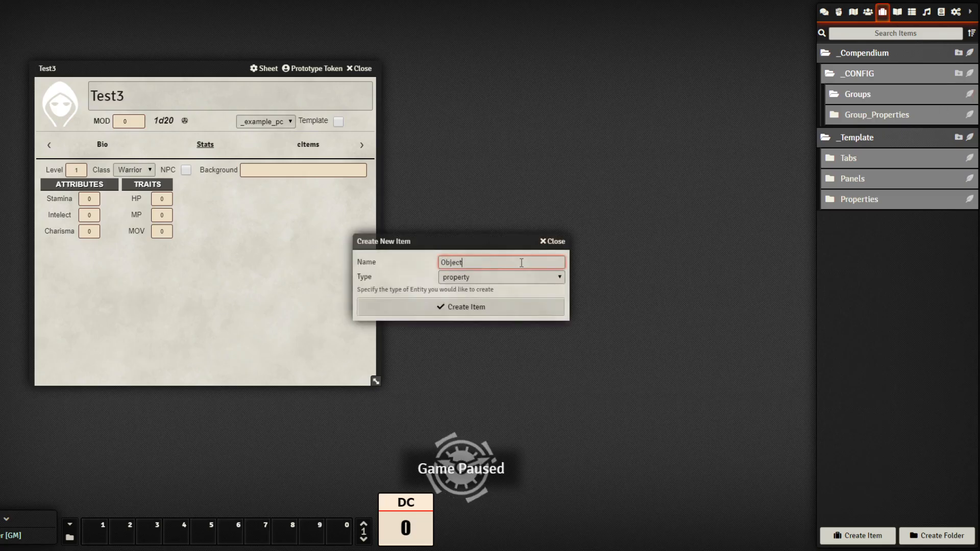
{"action": "key", "text": "Tab"}
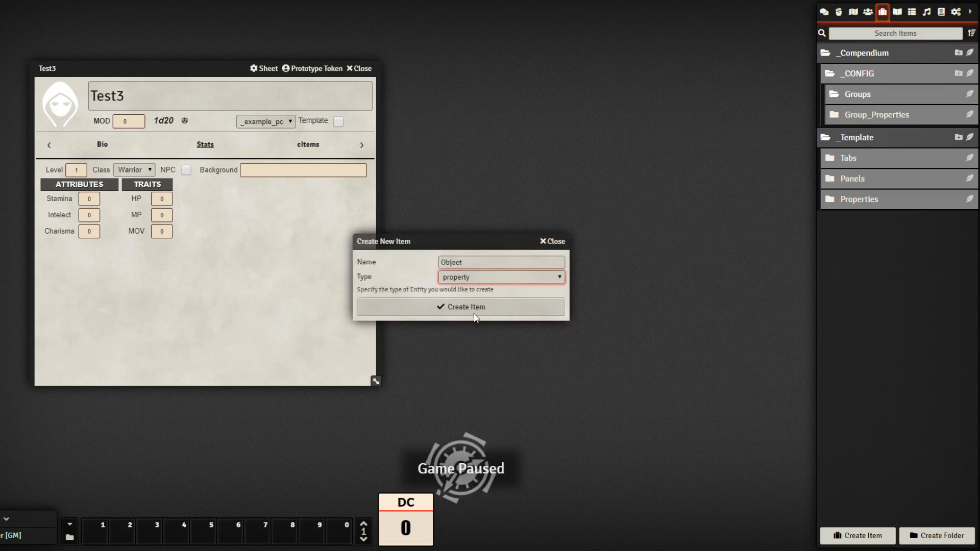
{"action": "key", "text": "Up"}
{"action": "left_click_drag", "start_coordinate": [462, 240], "coordinate": [628, 167]}
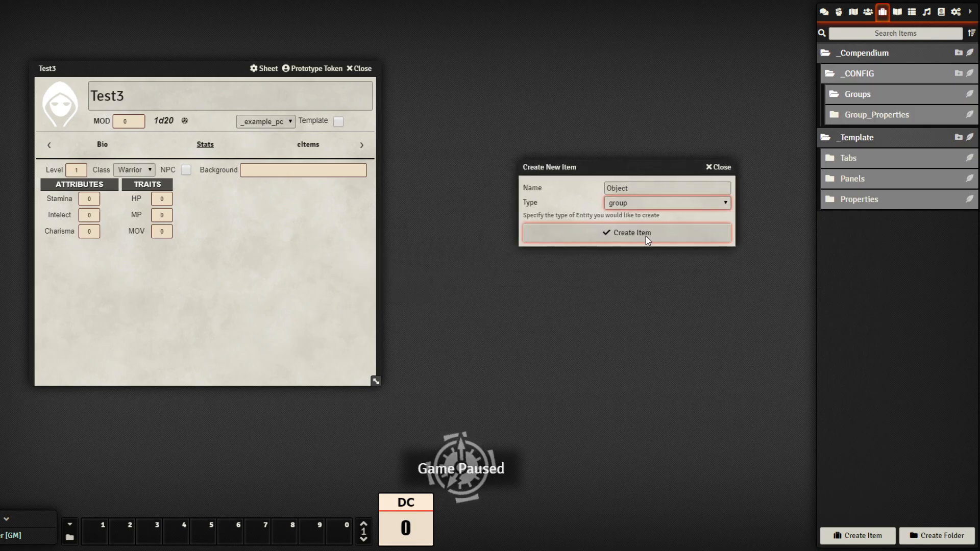
{"action": "left_click", "coordinate": [651, 228]}
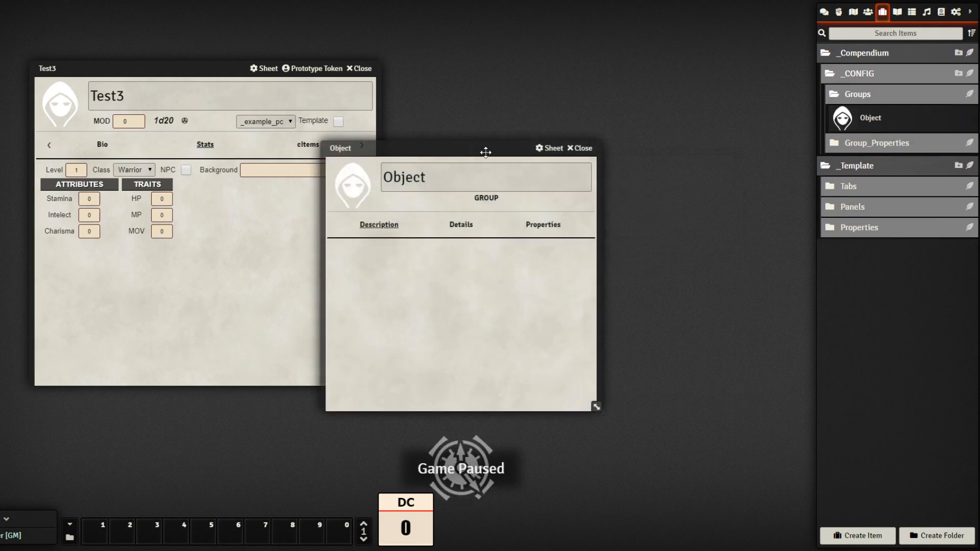
{"action": "left_click_drag", "start_coordinate": [485, 152], "coordinate": [592, 152]}
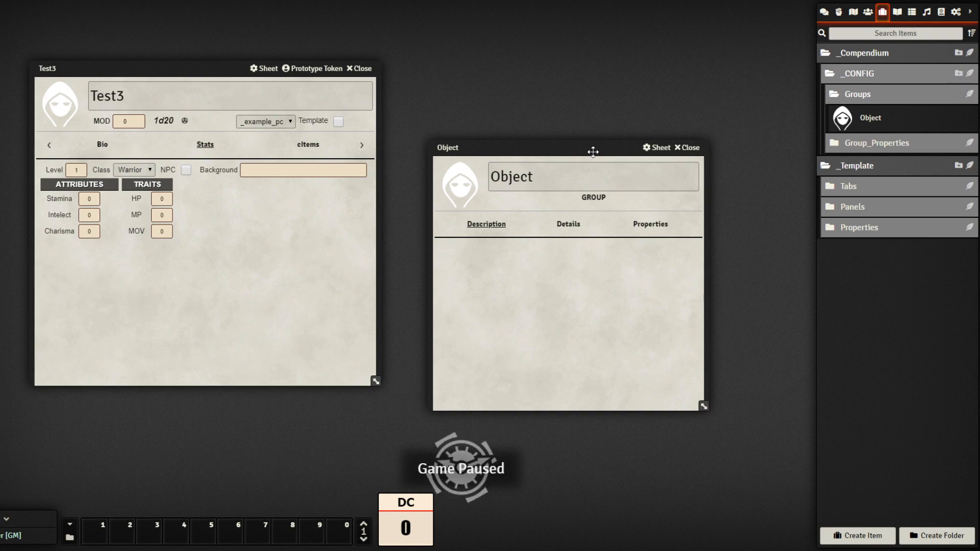
{"action": "left_click_drag", "start_coordinate": [597, 150], "coordinate": [588, 150]}
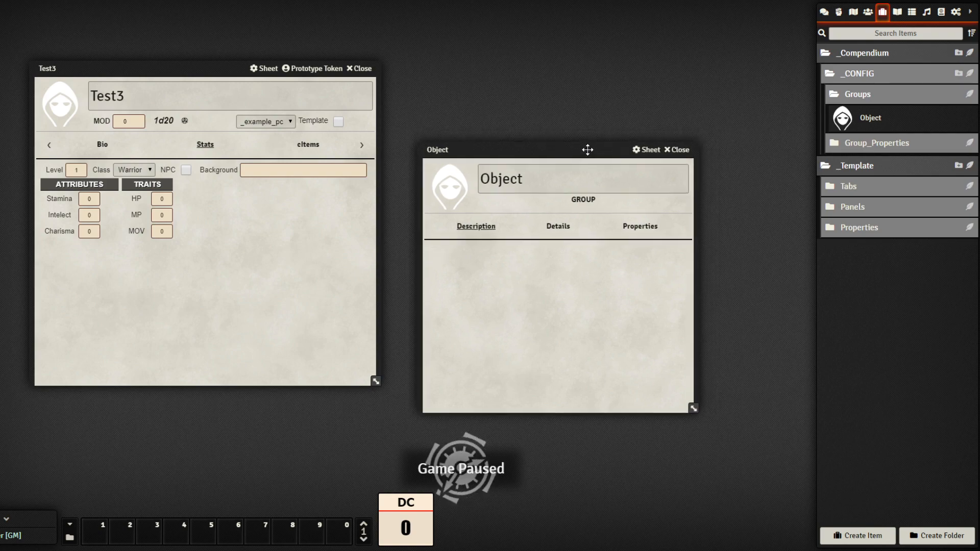
Check the Object group's key 'object' and Properties tab, then begin a new Group_Properties item
{"action": "left_click", "coordinate": [563, 226]}
{"action": "left_click", "coordinate": [520, 252]}
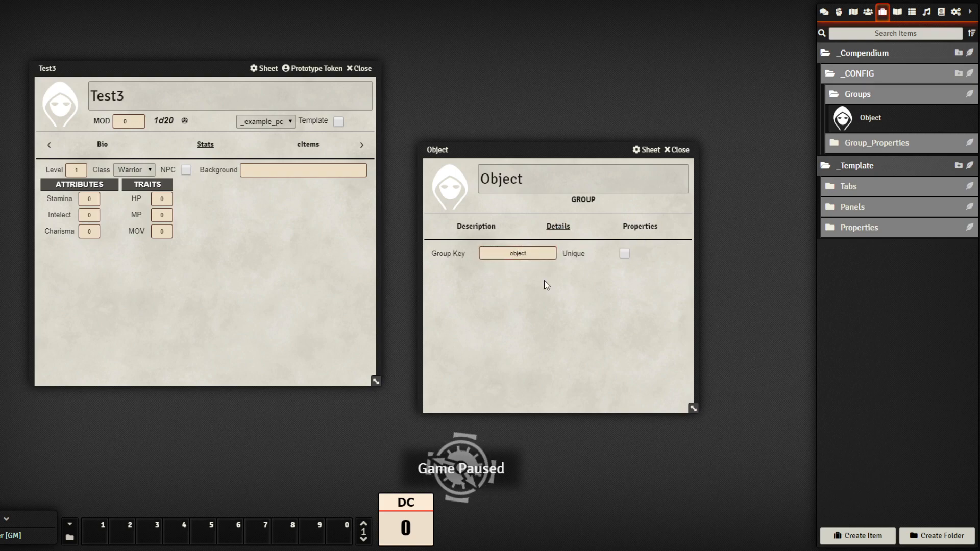
{"action": "left_click", "coordinate": [639, 226]}
{"action": "left_click_drag", "start_coordinate": [576, 144], "coordinate": [594, 76]}
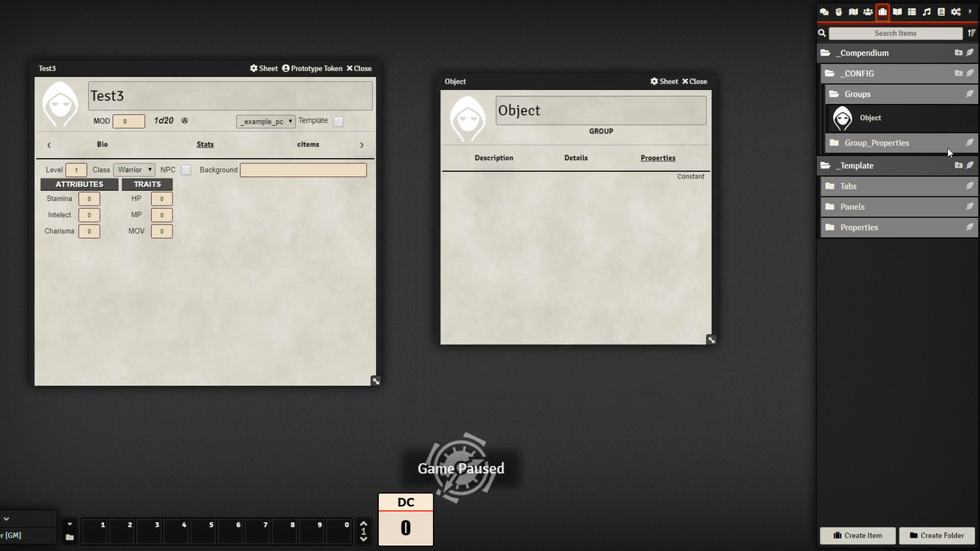
{"action": "left_click", "coordinate": [970, 143]}
{"action": "left_click", "coordinate": [473, 259]}
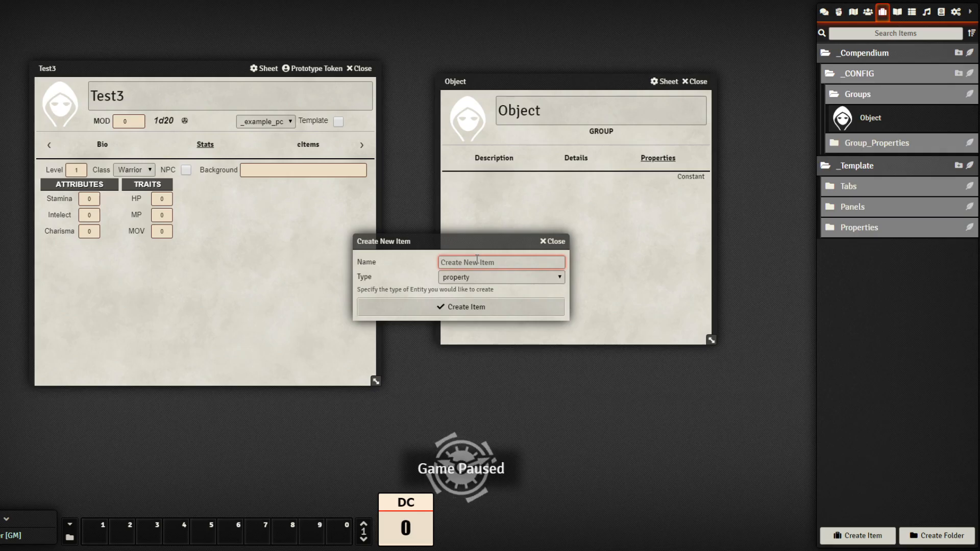
Create a Weight property with key weight and tag Weight
{"action": "type", "text": "Weight"}
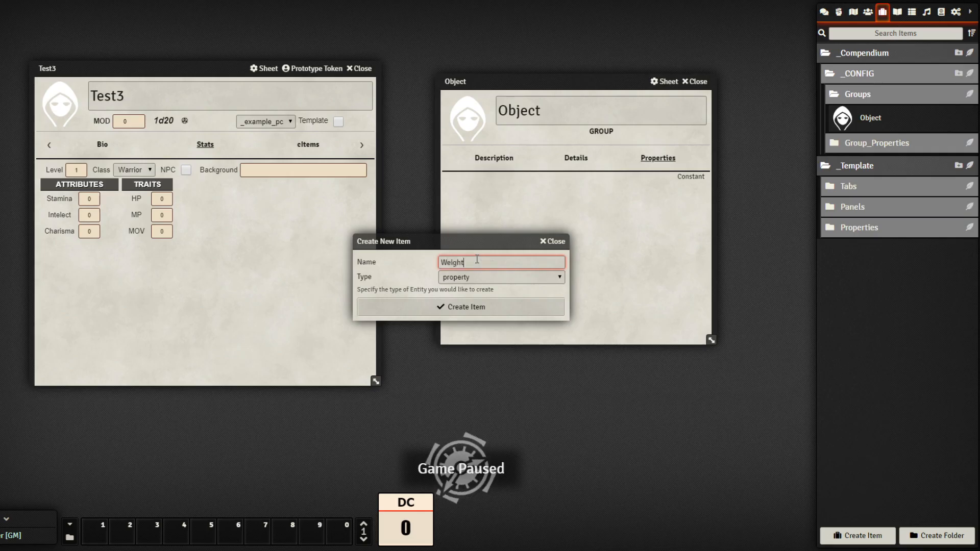
{"action": "left_click", "coordinate": [491, 306]}
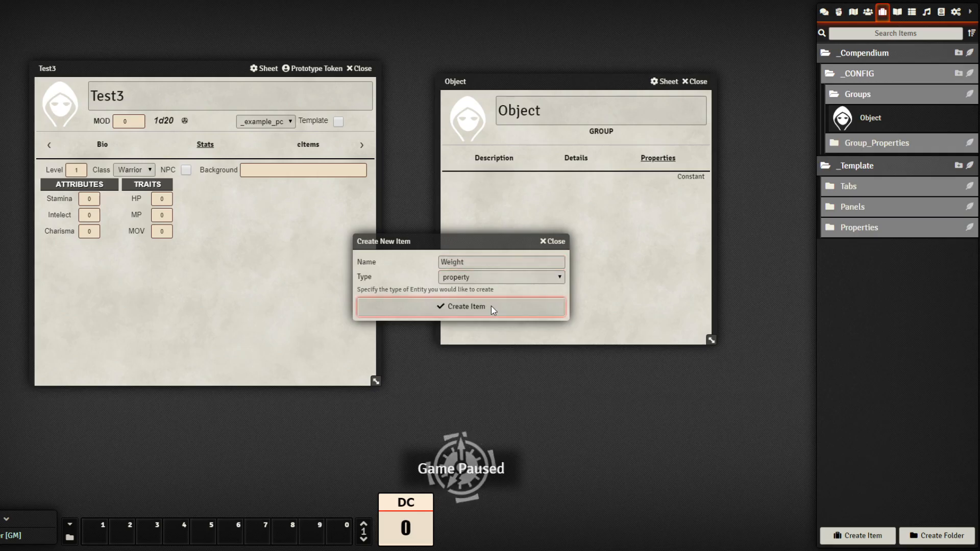
{"action": "left_click_drag", "start_coordinate": [473, 149], "coordinate": [635, 177]}
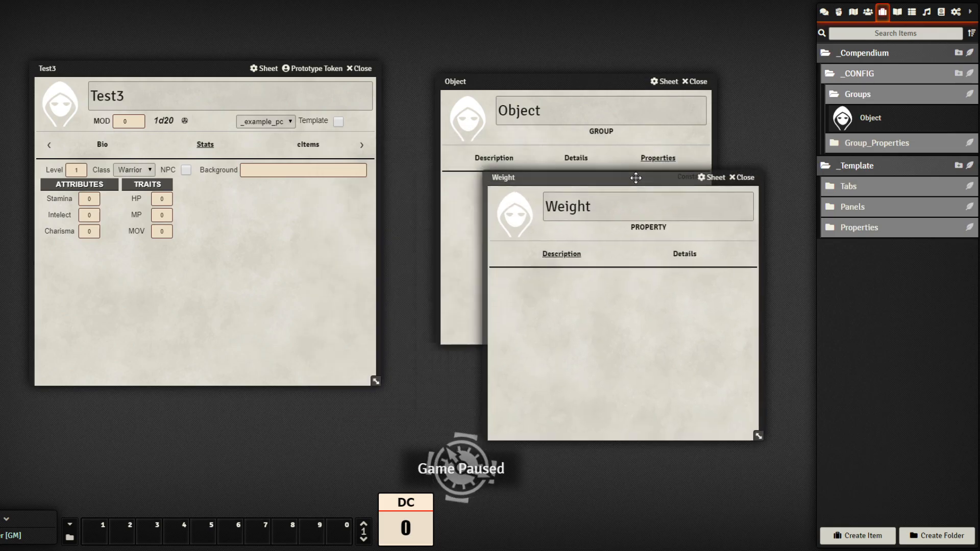
{"action": "left_click", "coordinate": [685, 254]}
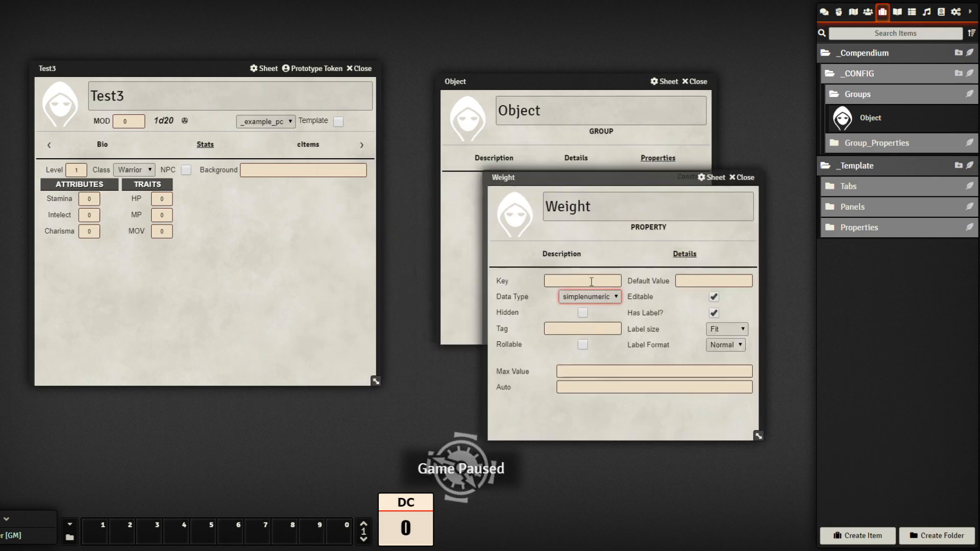
{"action": "left_click", "coordinate": [591, 281]}
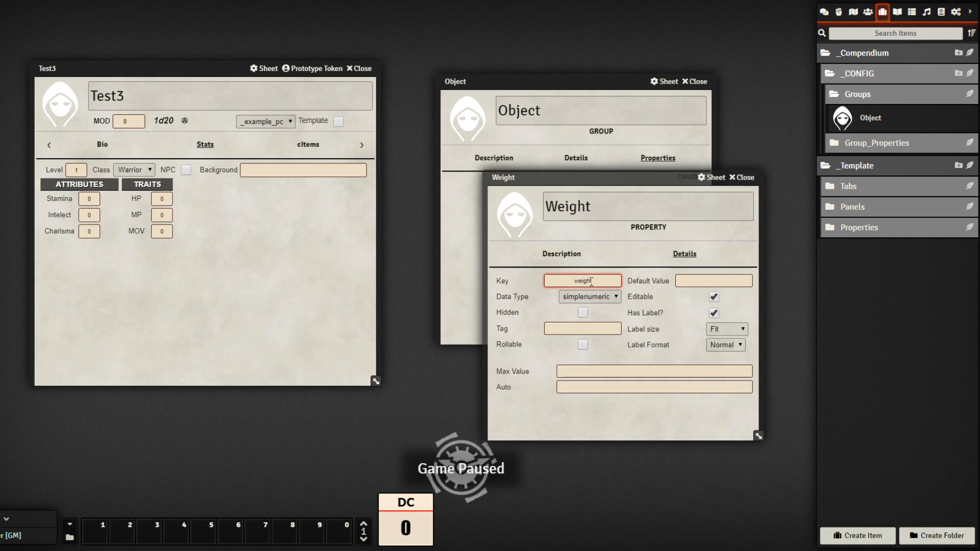
{"action": "left_click", "coordinate": [596, 328]}
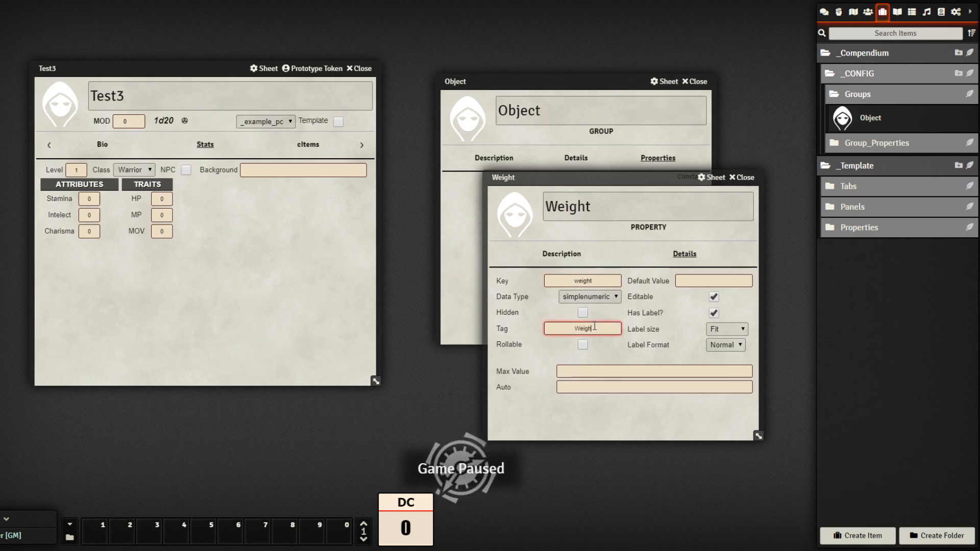
{"action": "left_click", "coordinate": [708, 280]}
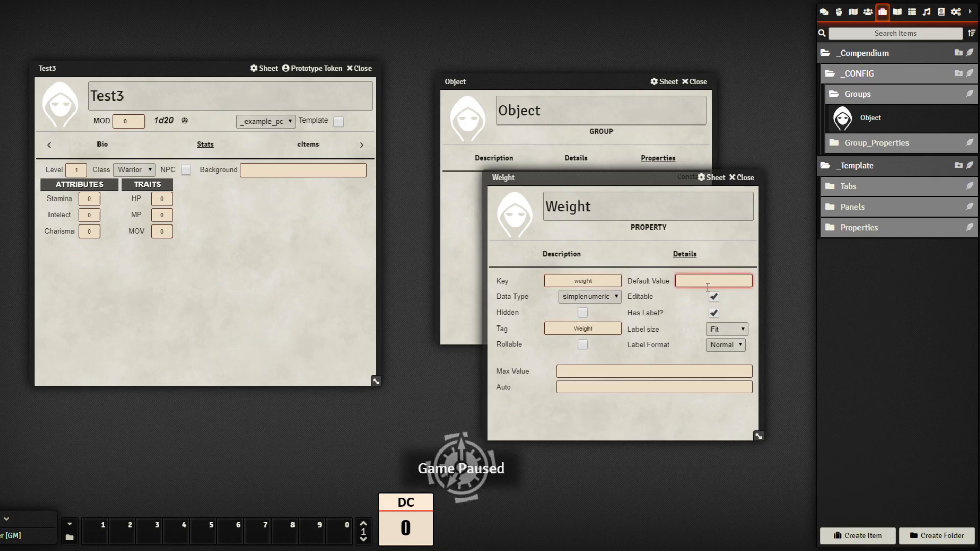
{"action": "left_click", "coordinate": [740, 177]}
Add the Weight property to the Object group's properties and close the Object sheet
{"action": "left_click", "coordinate": [907, 138]}
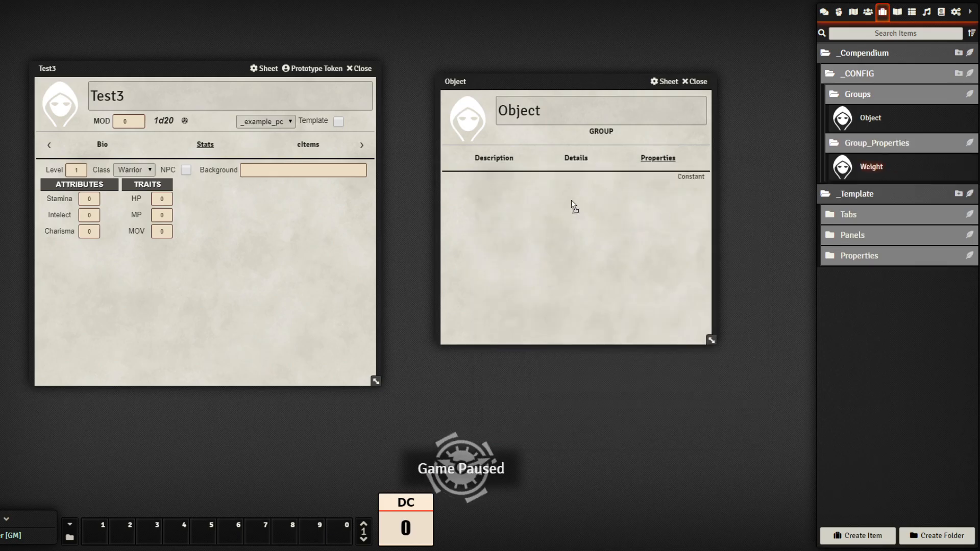
{"action": "left_click_drag", "start_coordinate": [563, 200], "coordinate": [562, 200]}
{"action": "left_click_drag", "start_coordinate": [586, 76], "coordinate": [571, 60]}
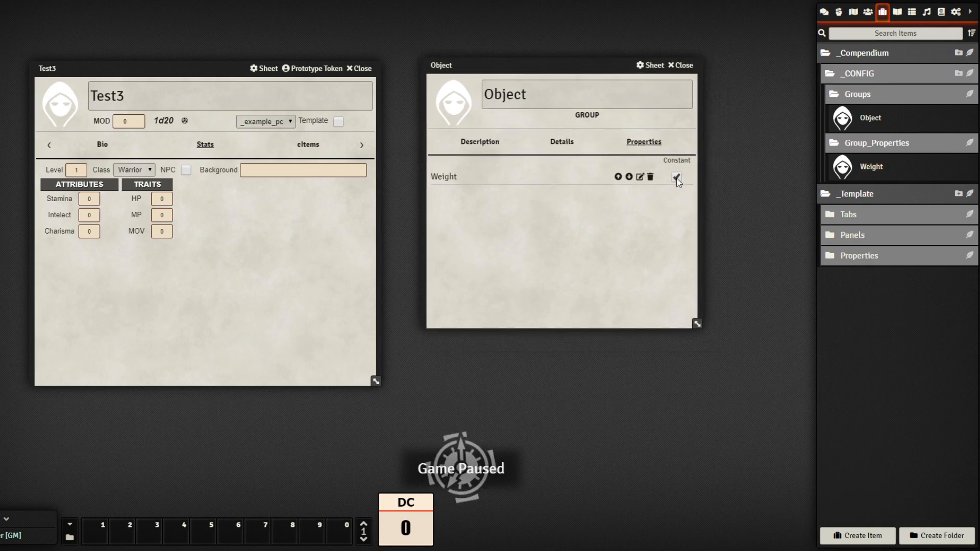
{"action": "left_click", "coordinate": [563, 142]}
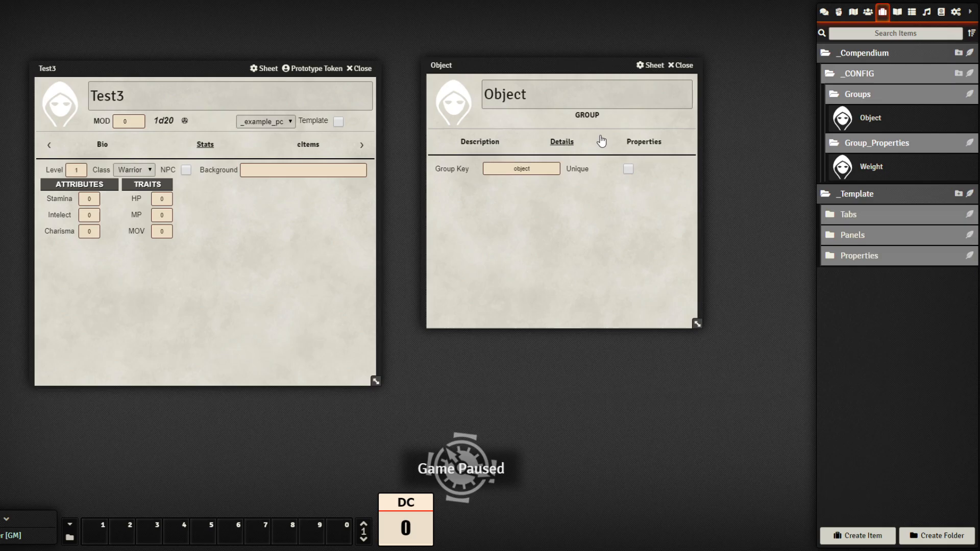
{"action": "left_click", "coordinate": [642, 142]}
{"action": "left_click", "coordinate": [682, 65]}
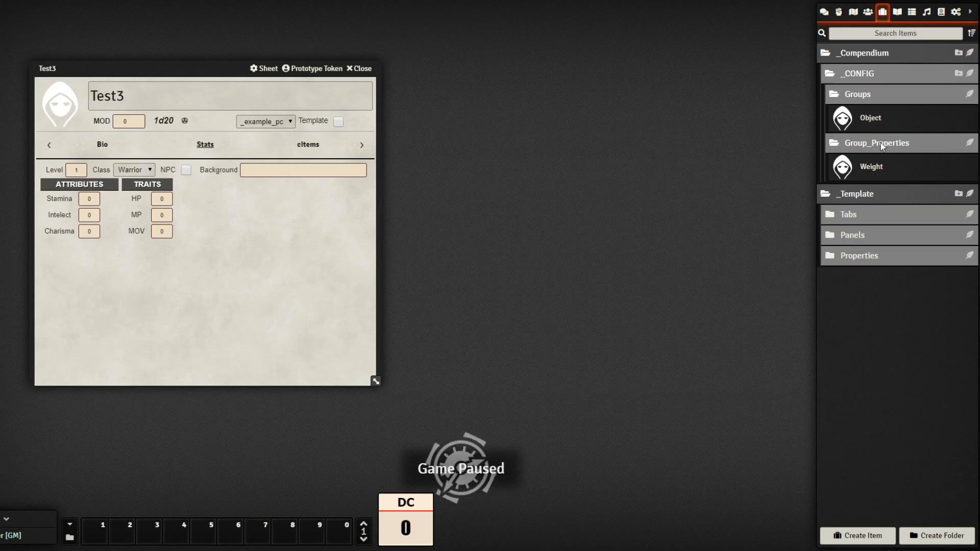
Create a subfolder named Objects inside _Compendium
{"action": "left_click", "coordinate": [915, 73]}
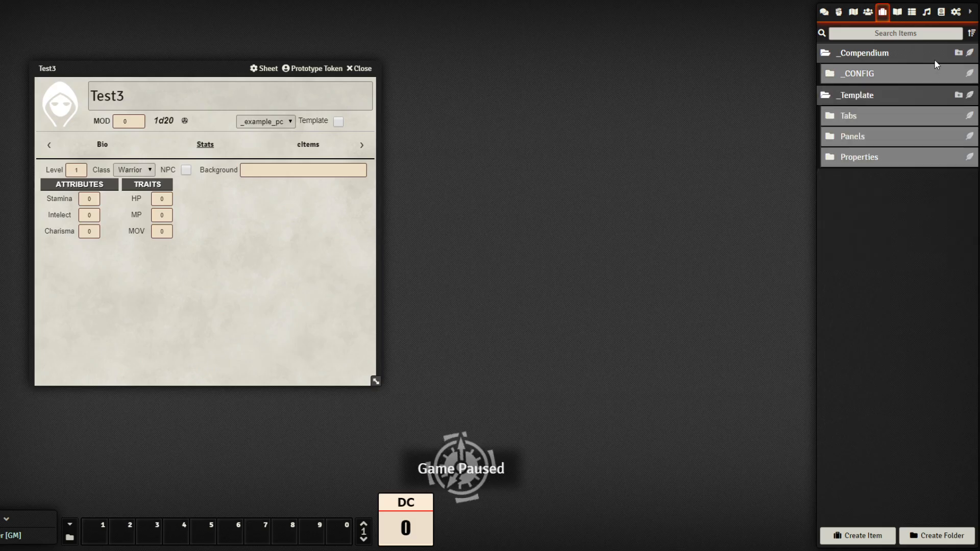
{"action": "left_click", "coordinate": [958, 53]}
{"action": "left_click", "coordinate": [519, 270]}
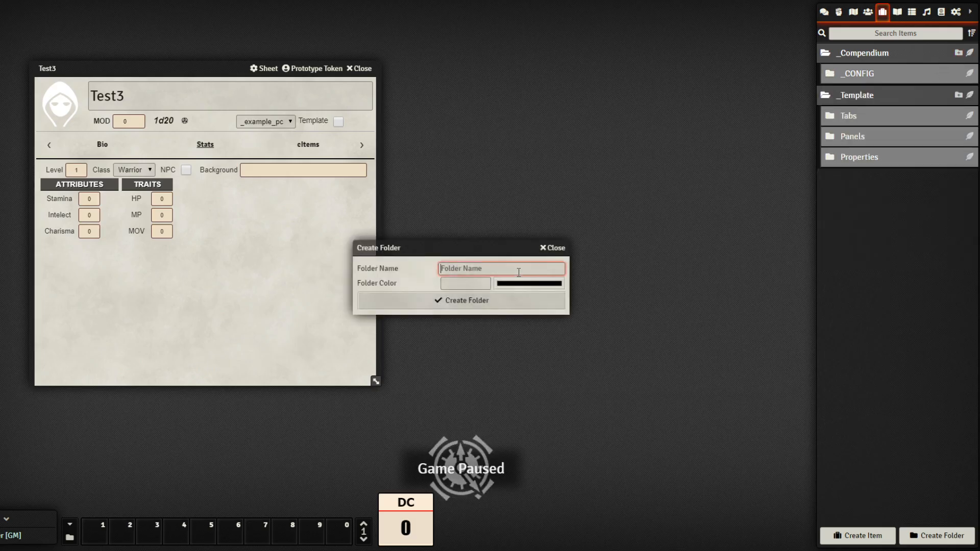
{"action": "type", "text": "BackPOa"}
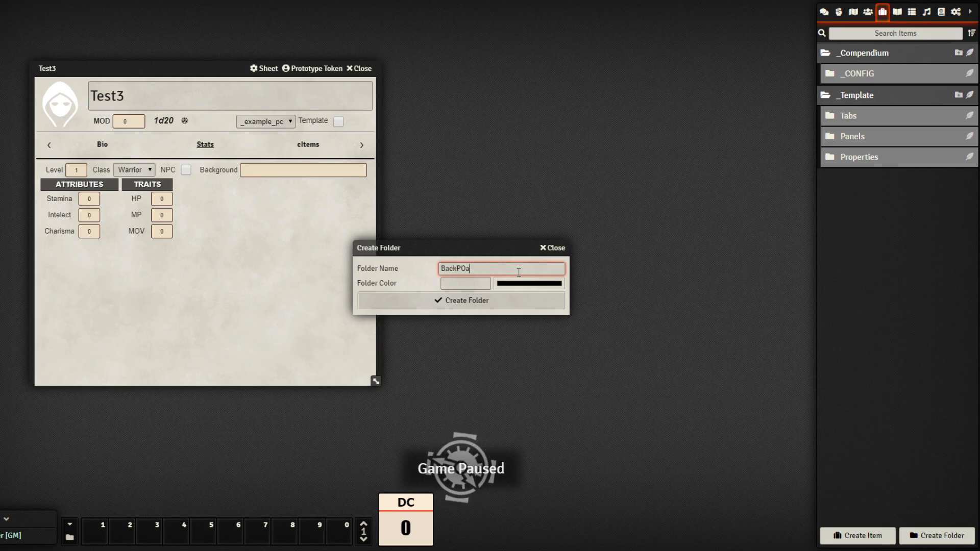
{"action": "key", "text": "BackSpace"}
{"action": "key", "text": "BackSpace"}
{"action": "key", "text": "BackSpace"}
{"action": "key", "text": "BackSpace"}
{"action": "key", "text": "BackSpace"}
{"action": "key", "text": "BackSpace"}
{"action": "type", "text": "0"}
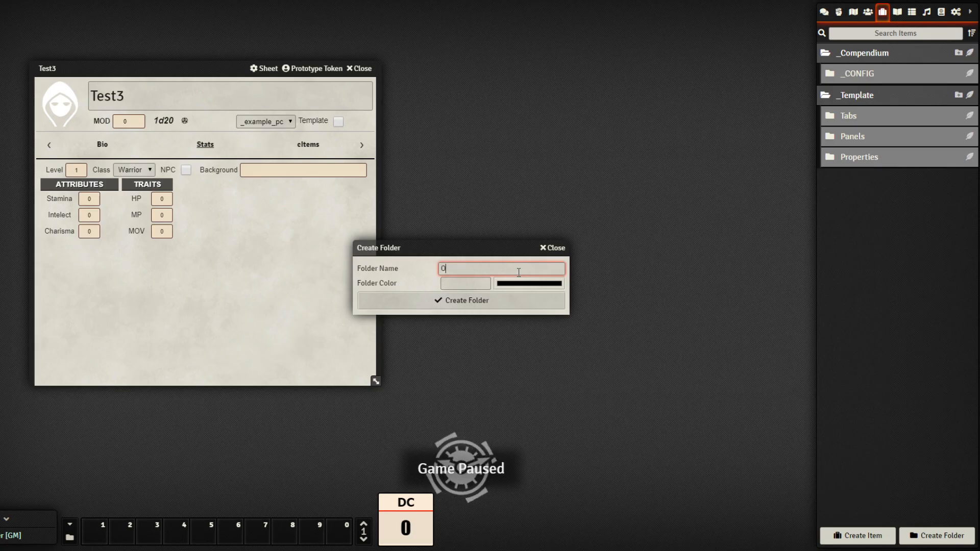
{"action": "key", "text": "BackSpace"}
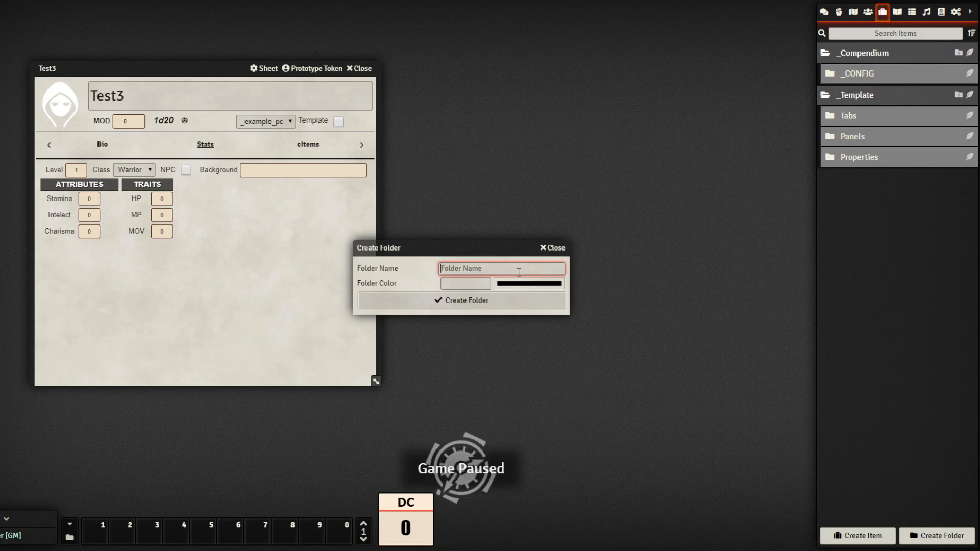
{"action": "type", "text": "Objects"}
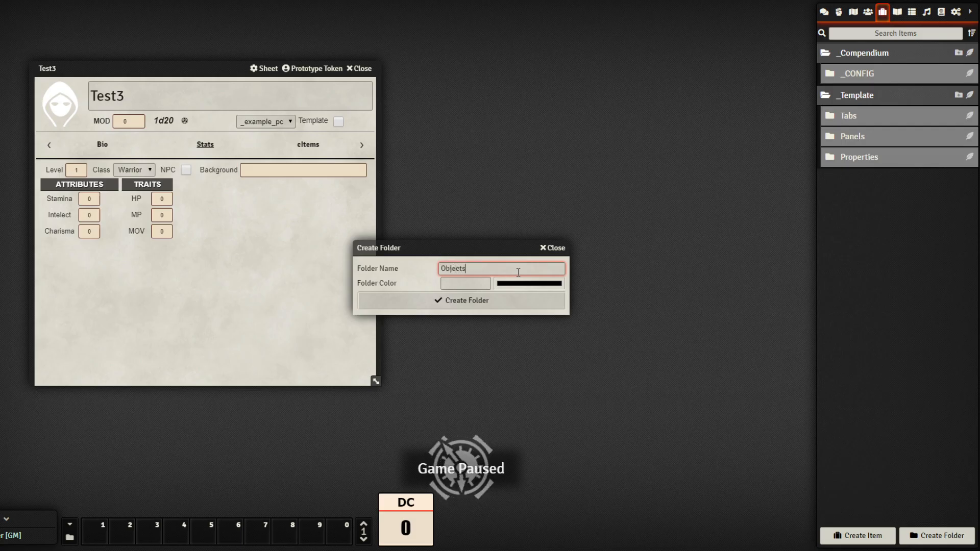
{"action": "left_click", "coordinate": [514, 306]}
Colour the Objects folder grey (#808080) and start a new item inside it
{"action": "right_click", "coordinate": [923, 103]}
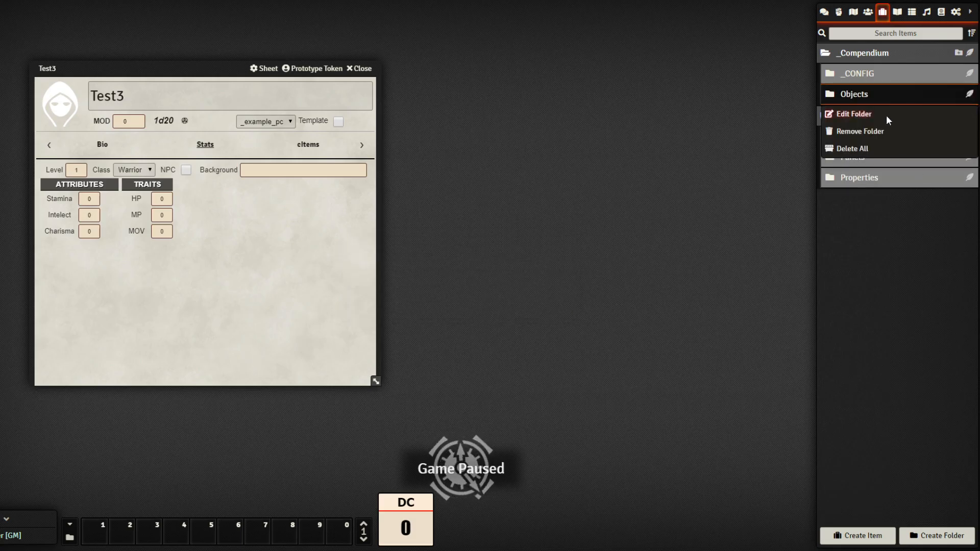
{"action": "left_click", "coordinate": [886, 115]}
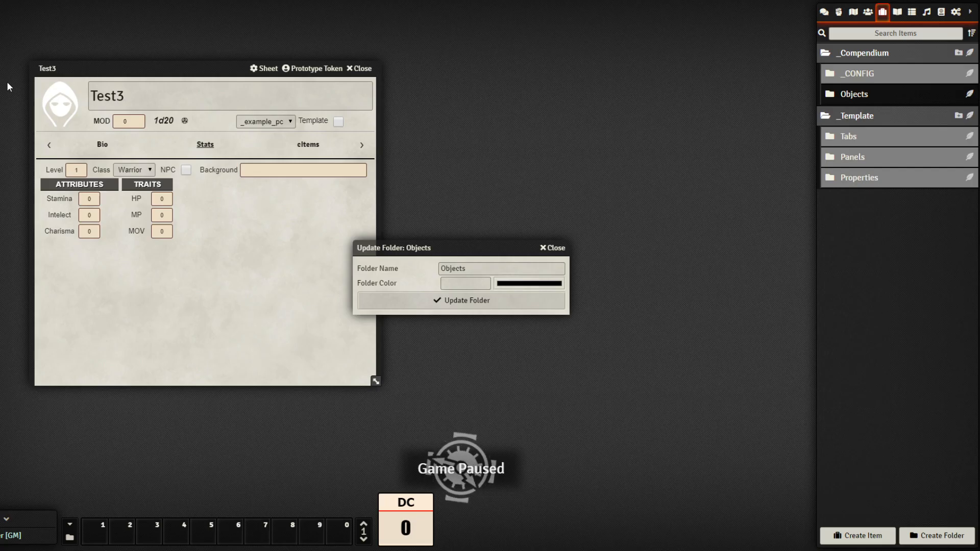
{"action": "left_click", "coordinate": [176, 187]}
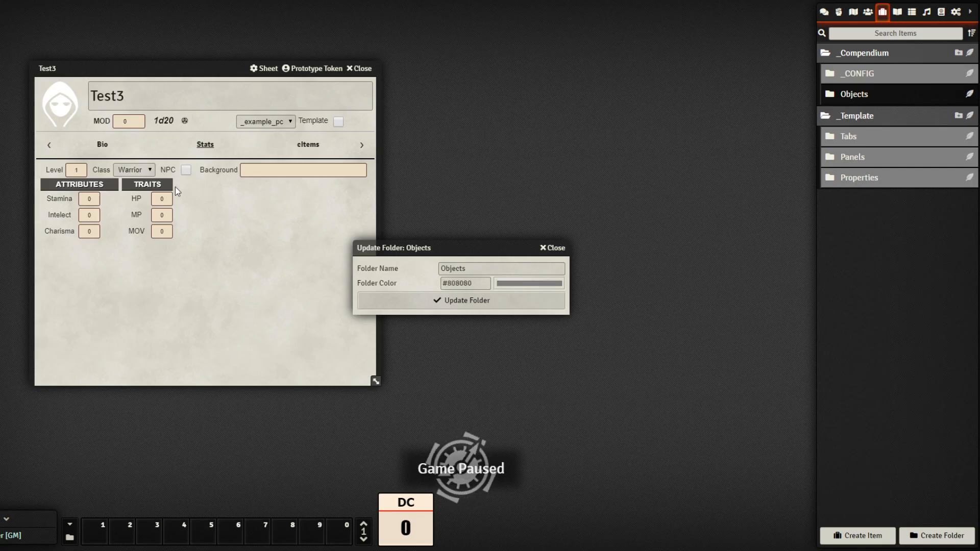
{"action": "left_click", "coordinate": [445, 303]}
{"action": "left_click", "coordinate": [970, 94]}
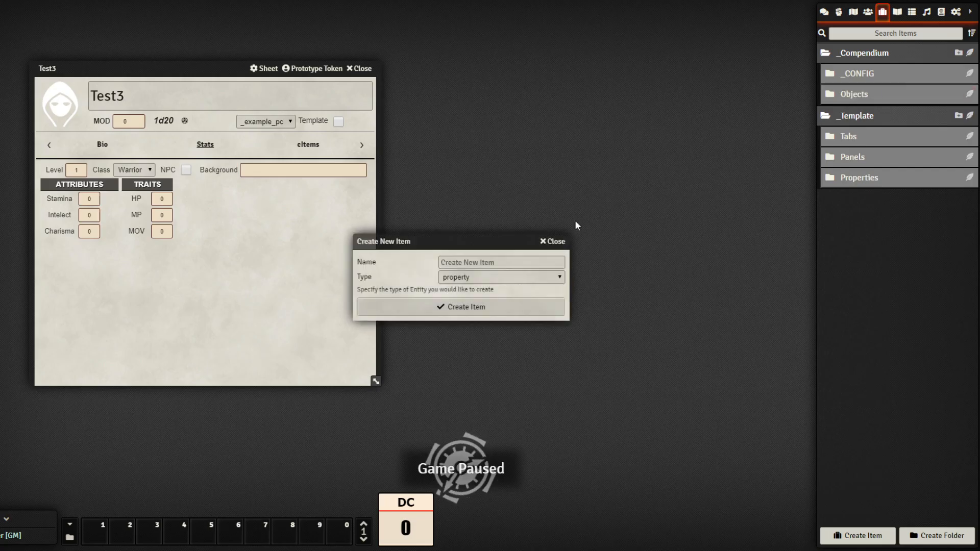
Create a cItem named Backpack in the Objects folder and open its sheet
{"action": "left_click_drag", "start_coordinate": [458, 244], "coordinate": [521, 191]}
{"action": "left_click", "coordinate": [542, 210]}
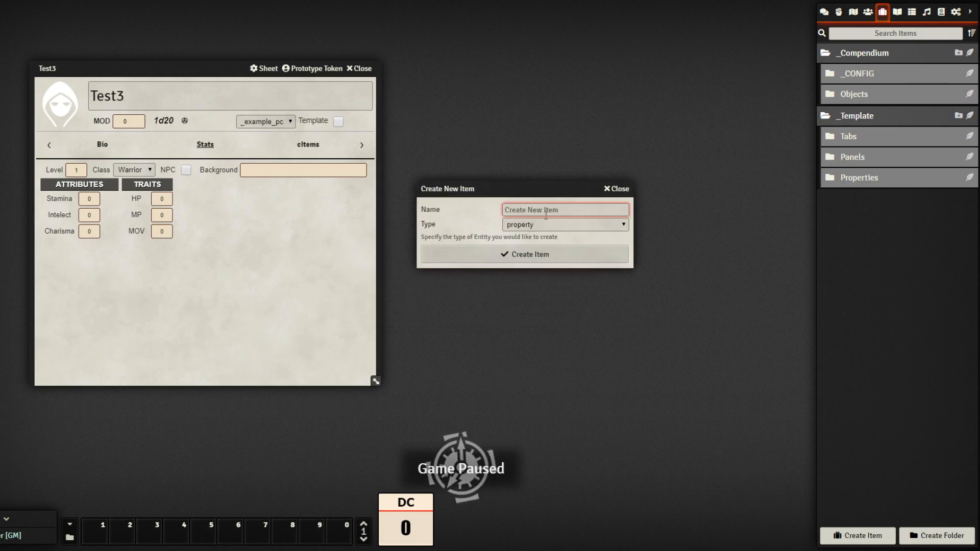
{"action": "type", "text": "BAckpac"}
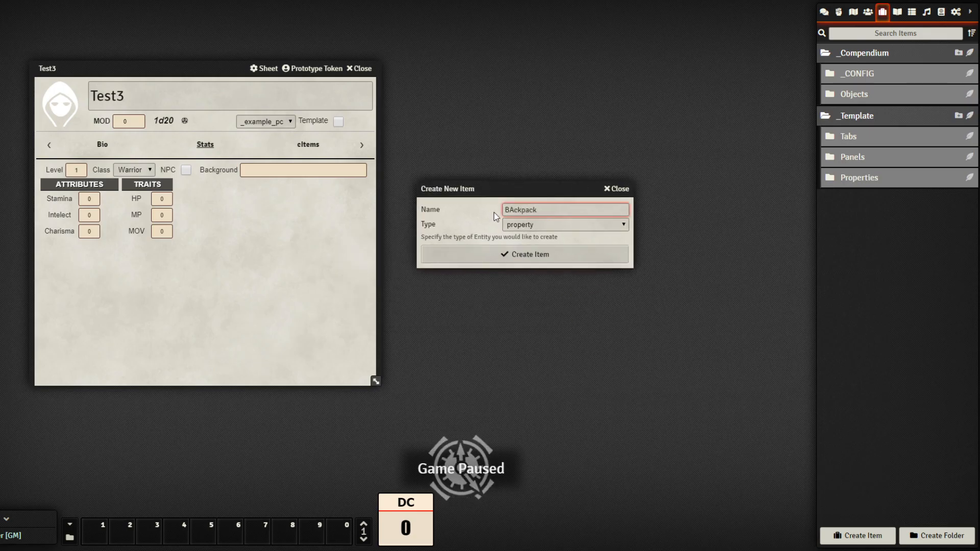
{"action": "type", "text": "k"}
{"action": "left_click", "coordinate": [514, 210]}
{"action": "key", "text": "BackSpace"}
{"action": "type", "text": "a"}
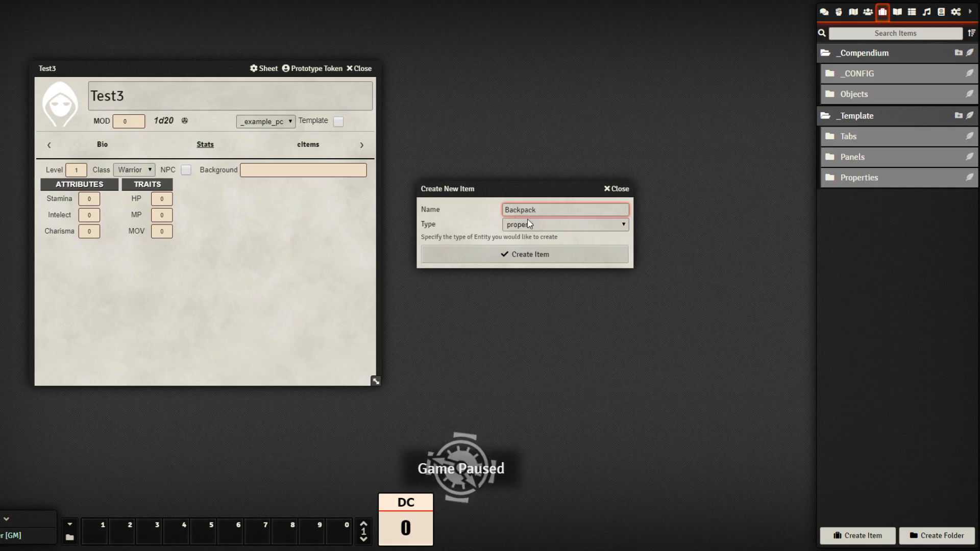
{"action": "key", "text": "Tab"}
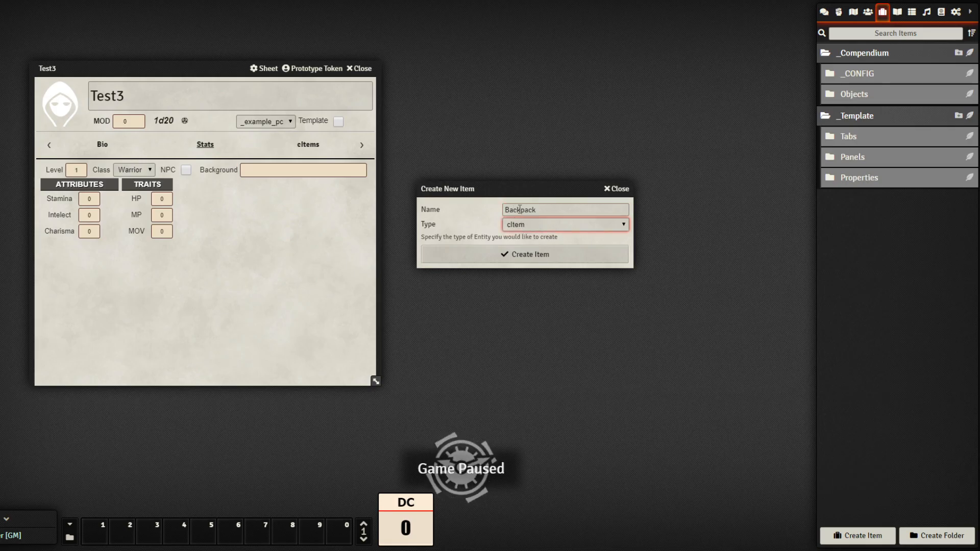
{"action": "left_click_drag", "start_coordinate": [520, 189], "coordinate": [593, 156]}
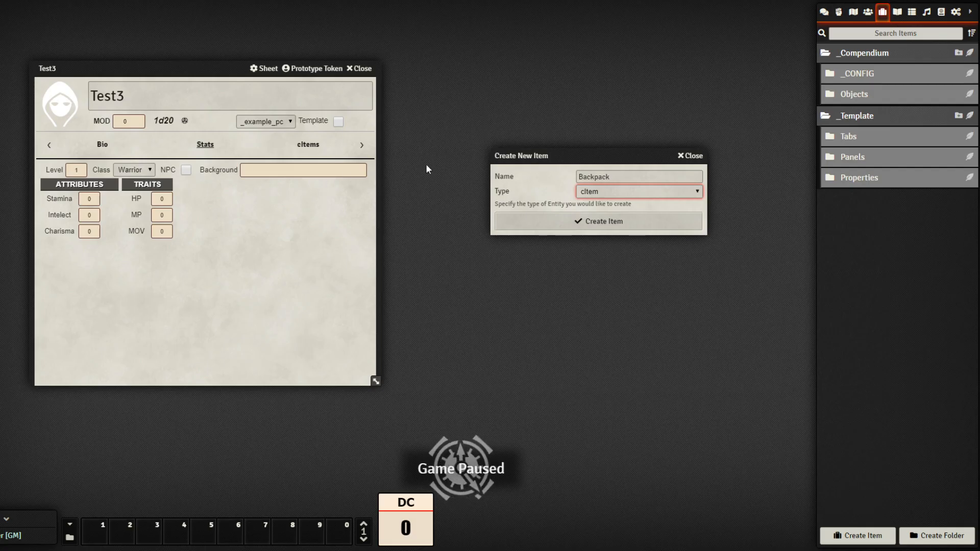
{"action": "left_click", "coordinate": [636, 222]}
{"action": "left_click_drag", "start_coordinate": [492, 147], "coordinate": [591, 102]}
Set the Backpack's image to img/06_Icons/_mochila1.jpg
{"action": "left_click", "coordinate": [488, 137]}
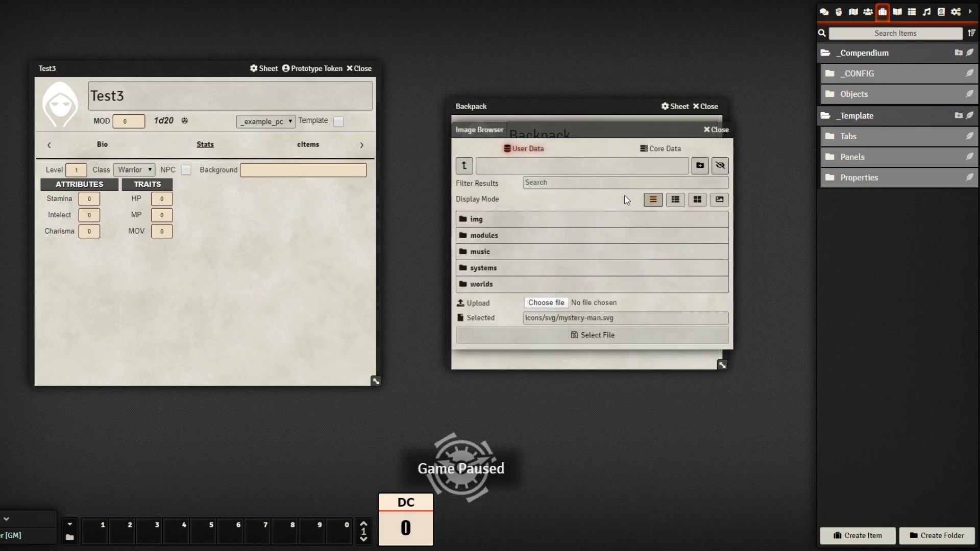
{"action": "left_click", "coordinate": [525, 228]}
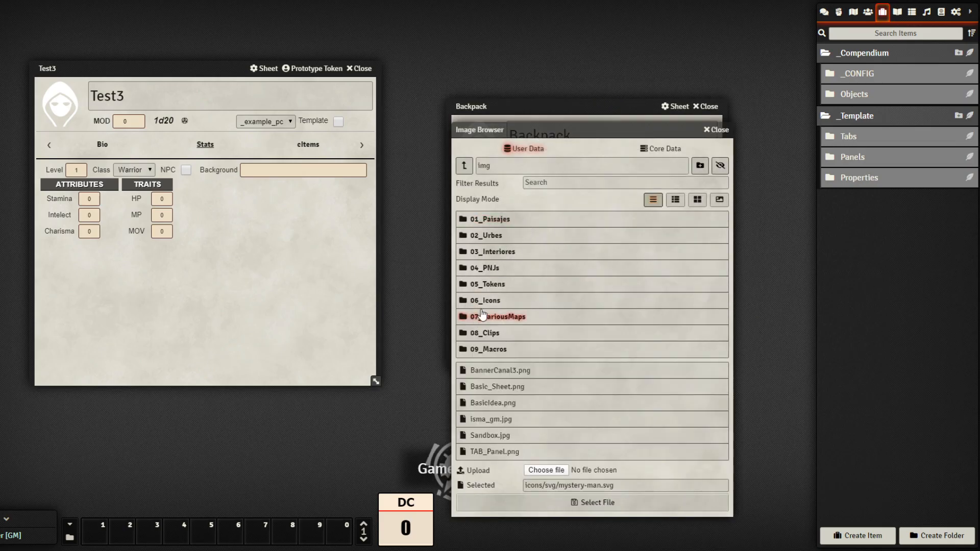
{"action": "left_click", "coordinate": [526, 317]}
{"action": "left_click", "coordinate": [675, 160]}
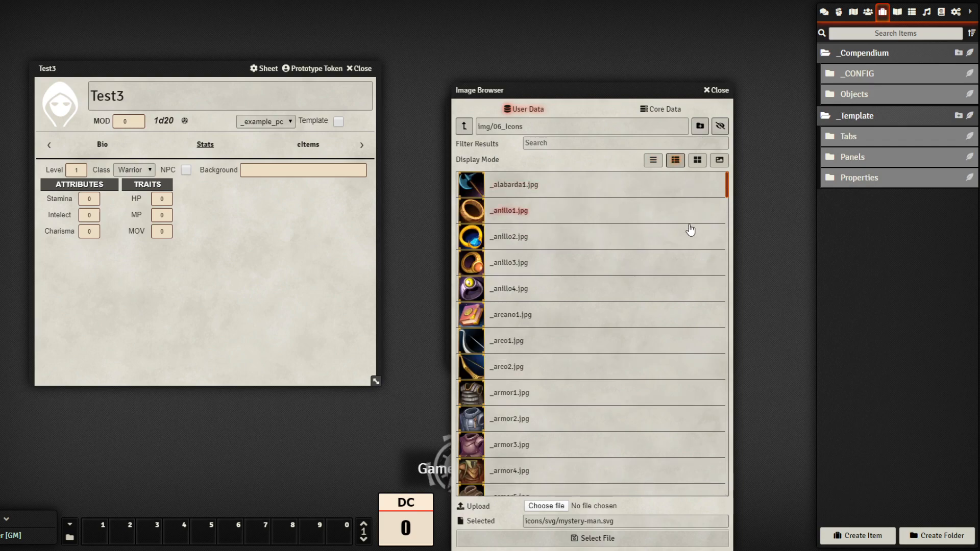
{"action": "scroll", "coordinate": [669, 274], "scroll_direction": "down", "scroll_amount": 15}
{"action": "scroll", "coordinate": [662, 297], "scroll_direction": "down", "scroll_amount": 15}
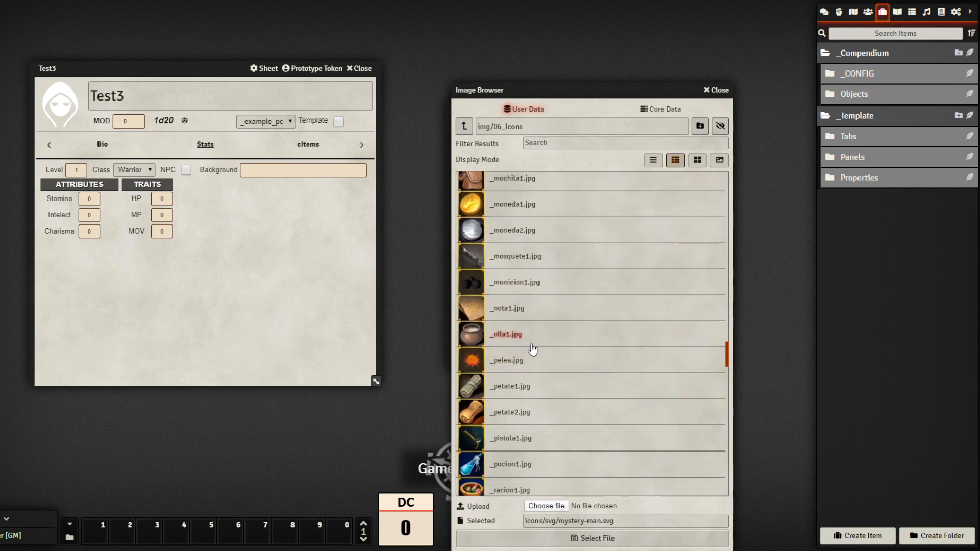
{"action": "scroll", "coordinate": [592, 363], "scroll_direction": "down", "scroll_amount": 10}
{"action": "scroll", "coordinate": [654, 376], "scroll_direction": "down", "scroll_amount": 15}
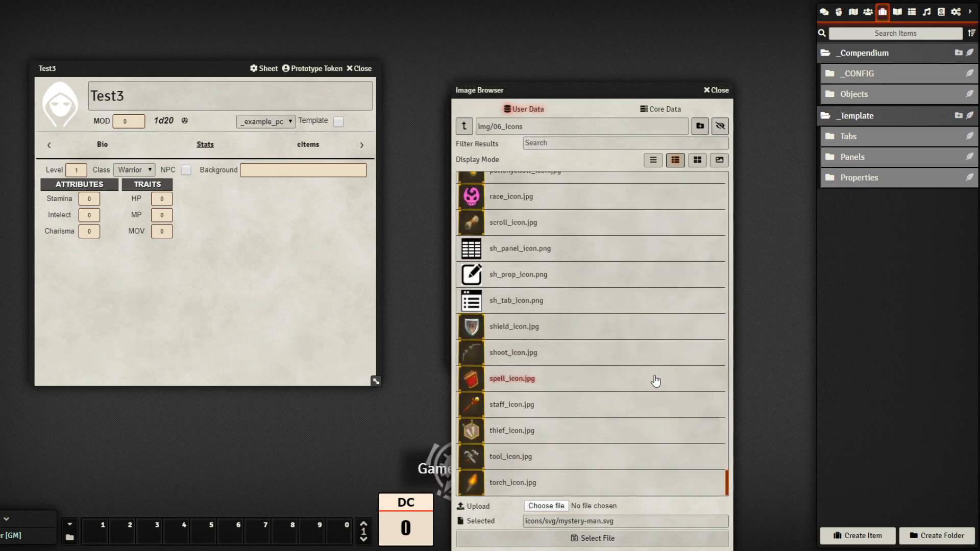
{"action": "scroll", "coordinate": [656, 378], "scroll_direction": "up", "scroll_amount": 15}
{"action": "scroll", "coordinate": [653, 377], "scroll_direction": "up", "scroll_amount": 8}
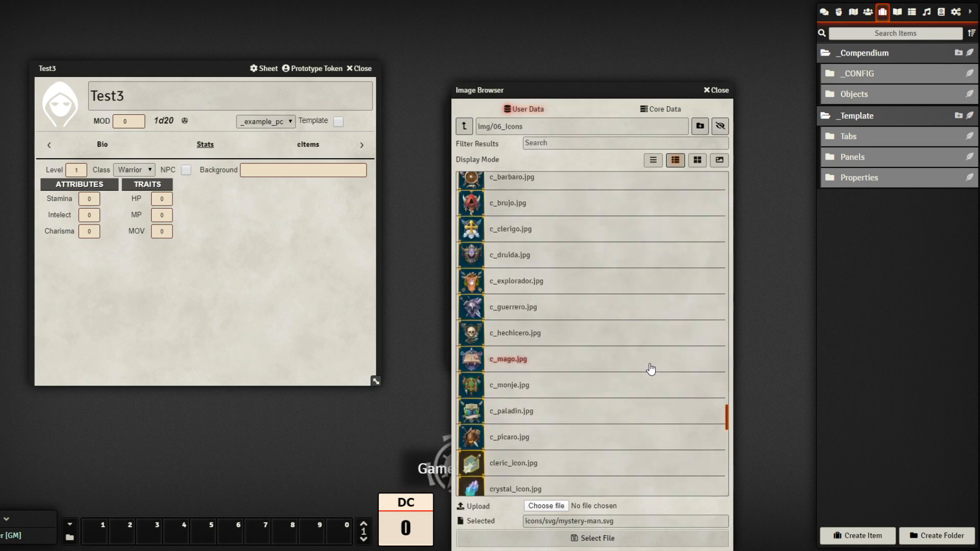
{"action": "scroll", "coordinate": [649, 376], "scroll_direction": "up", "scroll_amount": 8}
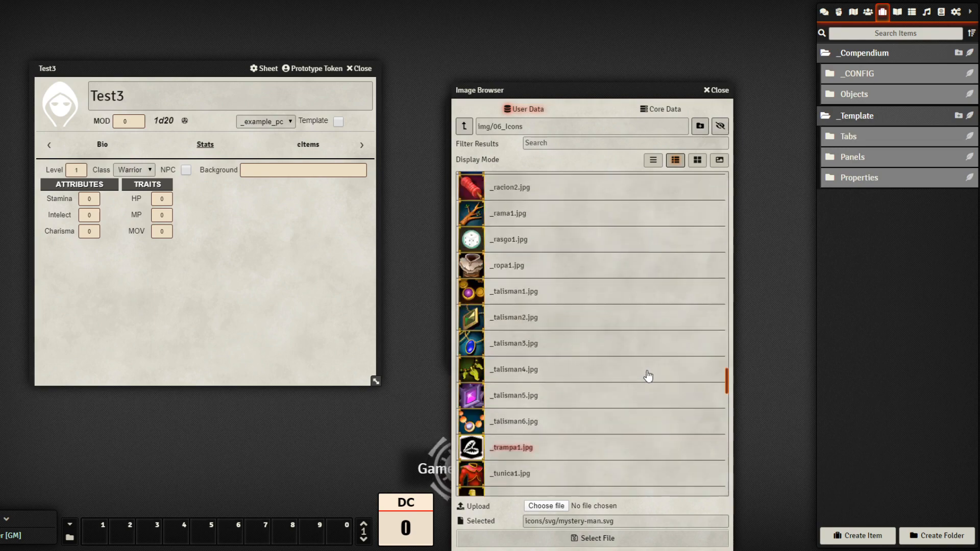
{"action": "scroll", "coordinate": [683, 374], "scroll_direction": "up", "scroll_amount": 2}
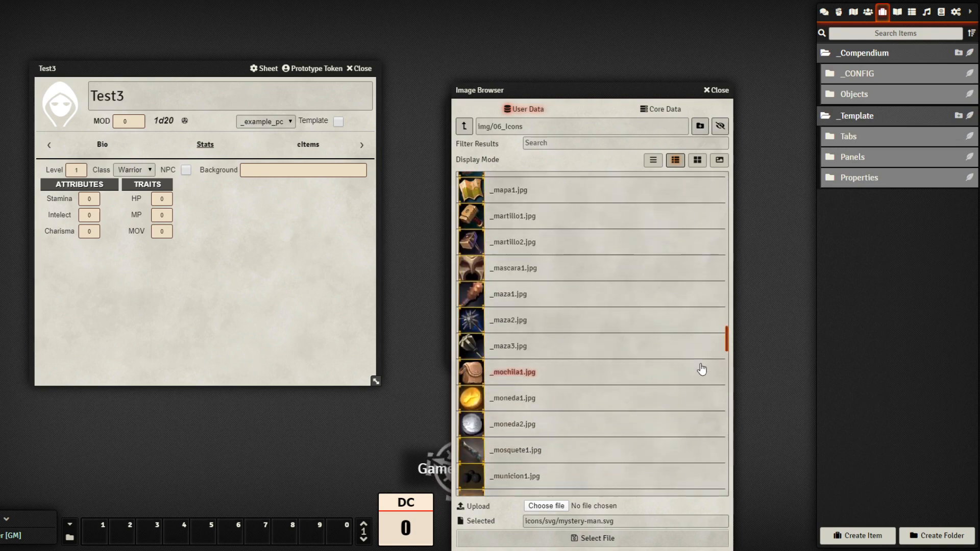
{"action": "left_click", "coordinate": [700, 372]}
{"action": "left_click", "coordinate": [644, 539]}
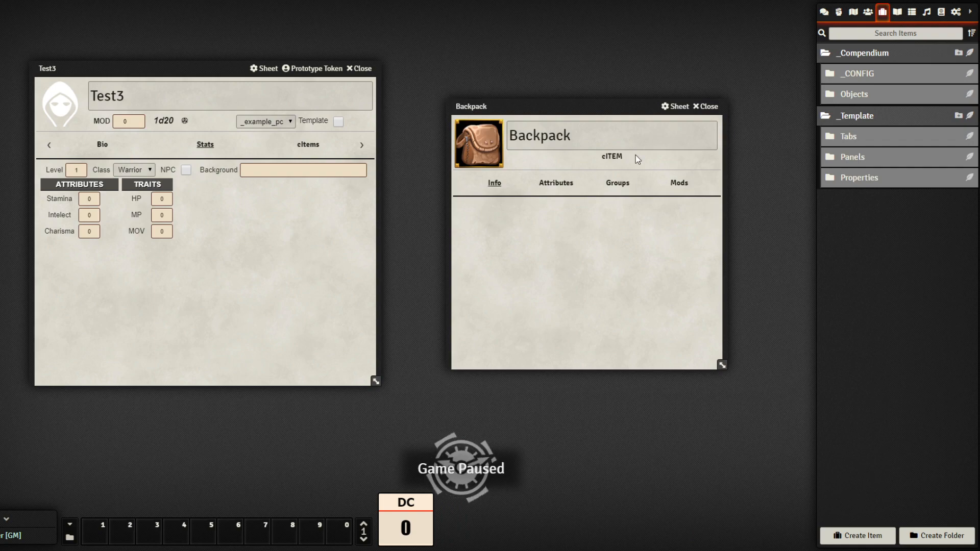
Add the Object group to the Backpack and set its Weight attribute to 1
{"action": "left_click_drag", "start_coordinate": [612, 112], "coordinate": [588, 91]}
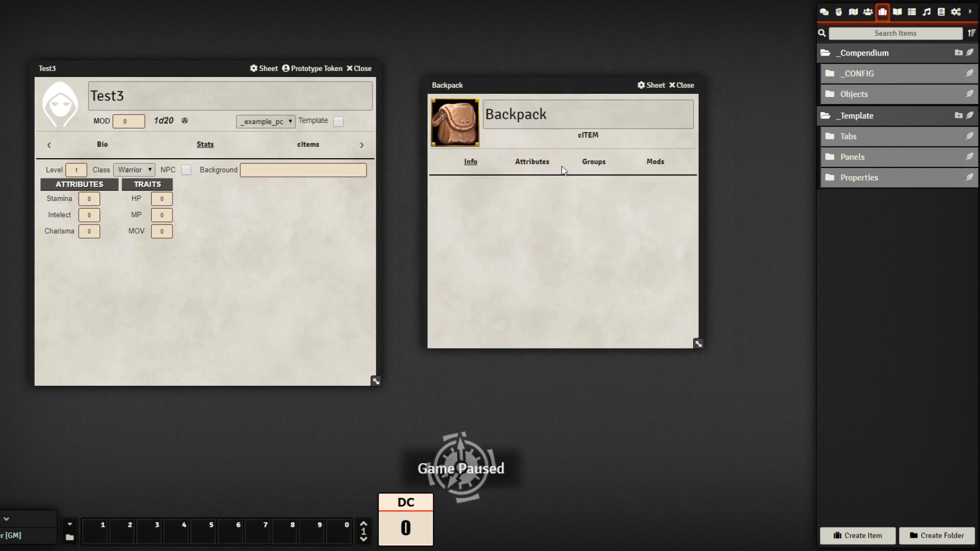
{"action": "left_click", "coordinate": [541, 167]}
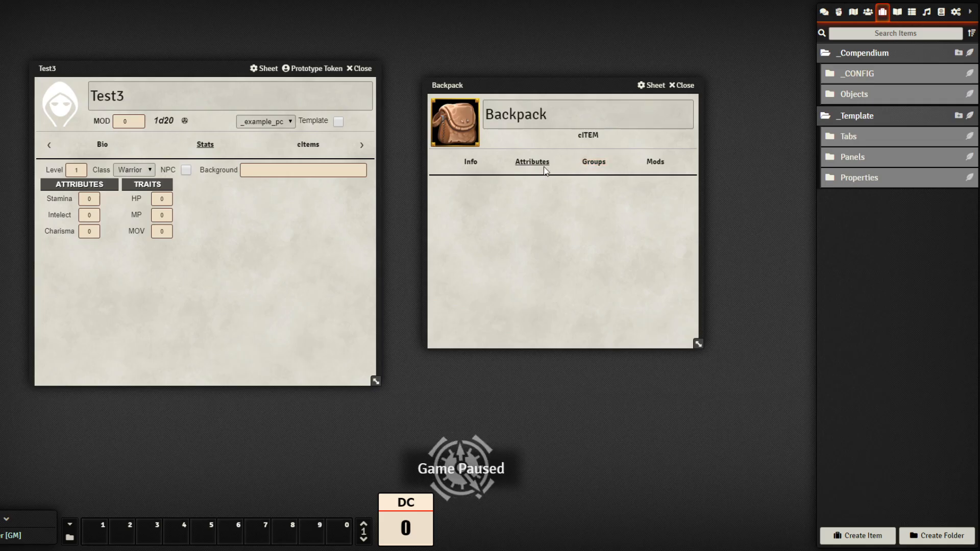
{"action": "left_click", "coordinate": [612, 164]}
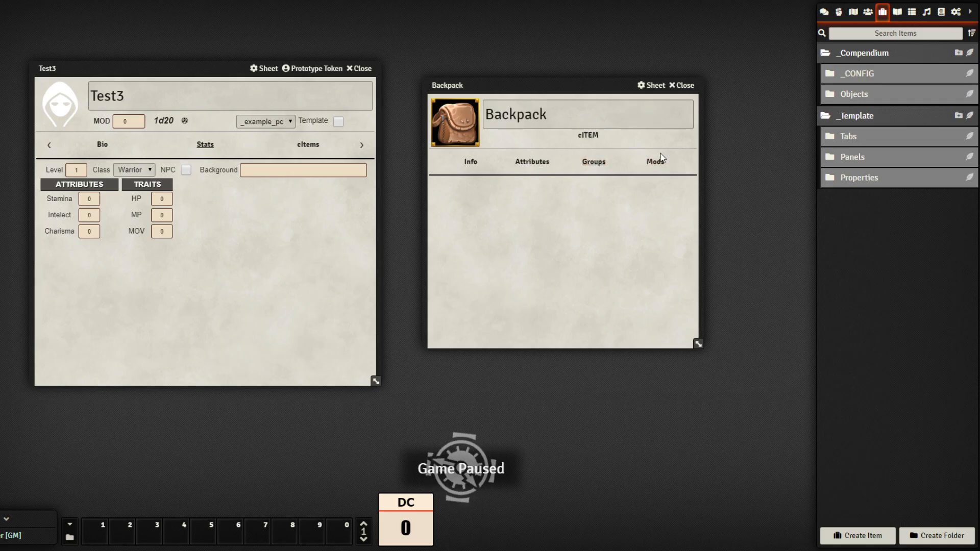
{"action": "left_click", "coordinate": [656, 163]}
{"action": "left_click", "coordinate": [597, 163]}
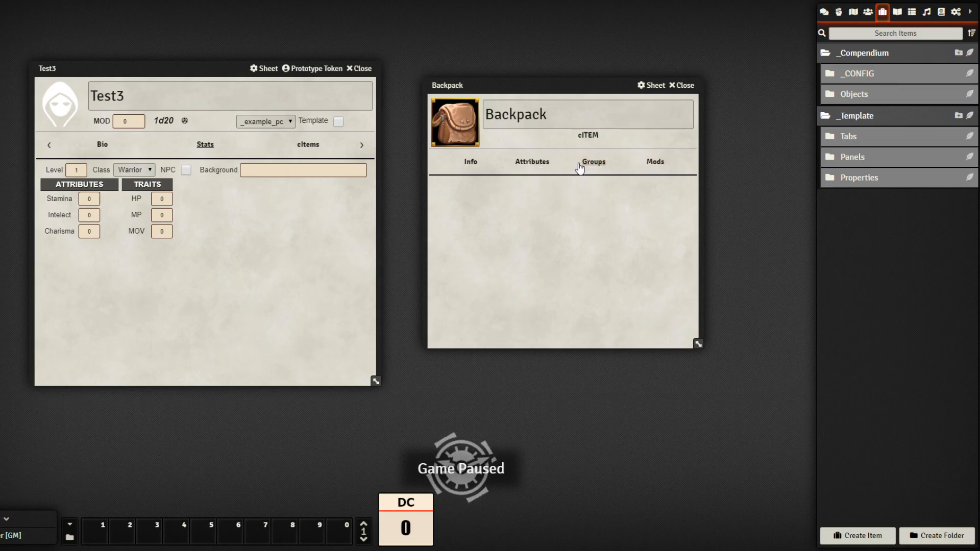
{"action": "left_click", "coordinate": [875, 96]}
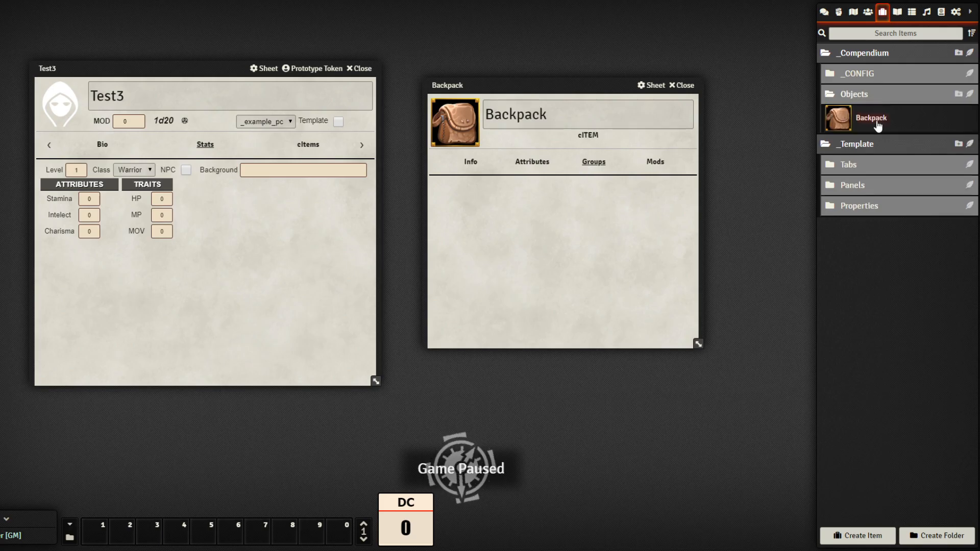
{"action": "left_click", "coordinate": [883, 76]}
{"action": "left_click", "coordinate": [879, 93]}
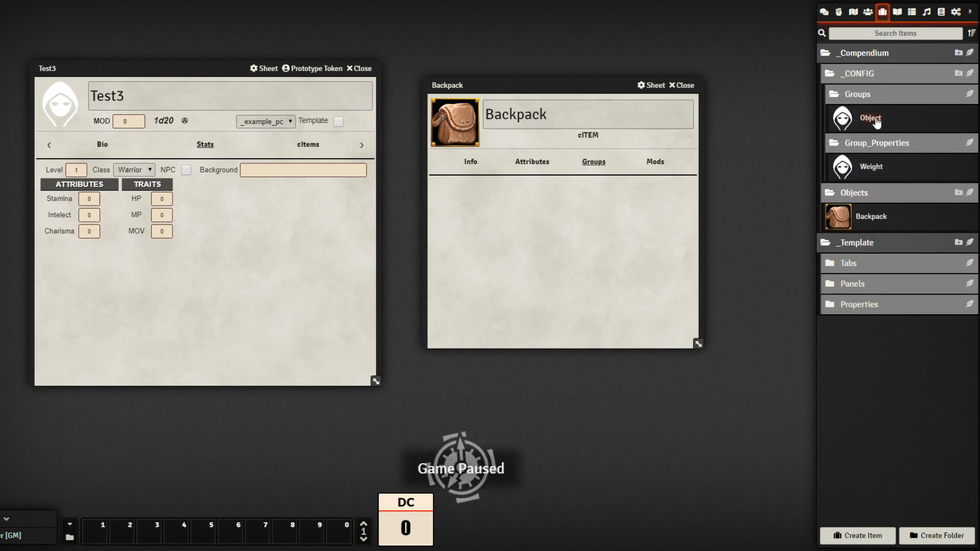
{"action": "left_click_drag", "start_coordinate": [877, 122], "coordinate": [544, 207]}
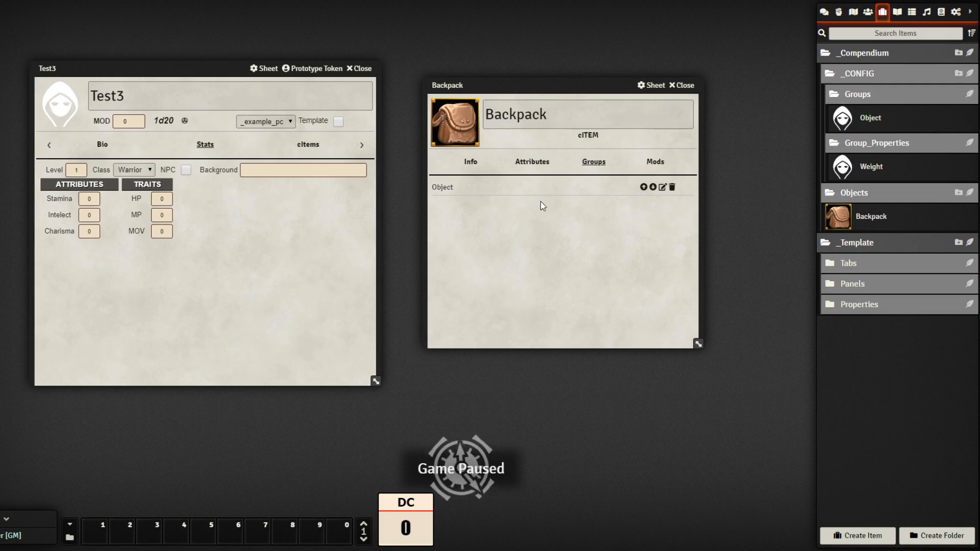
{"action": "left_click", "coordinate": [543, 169]}
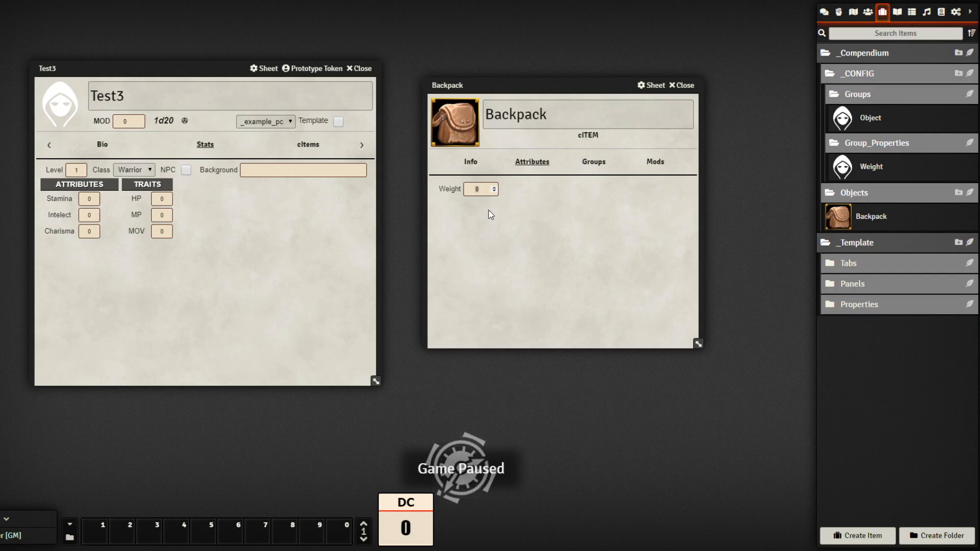
{"action": "type", "text": "1"}
{"action": "left_click", "coordinate": [532, 237]}
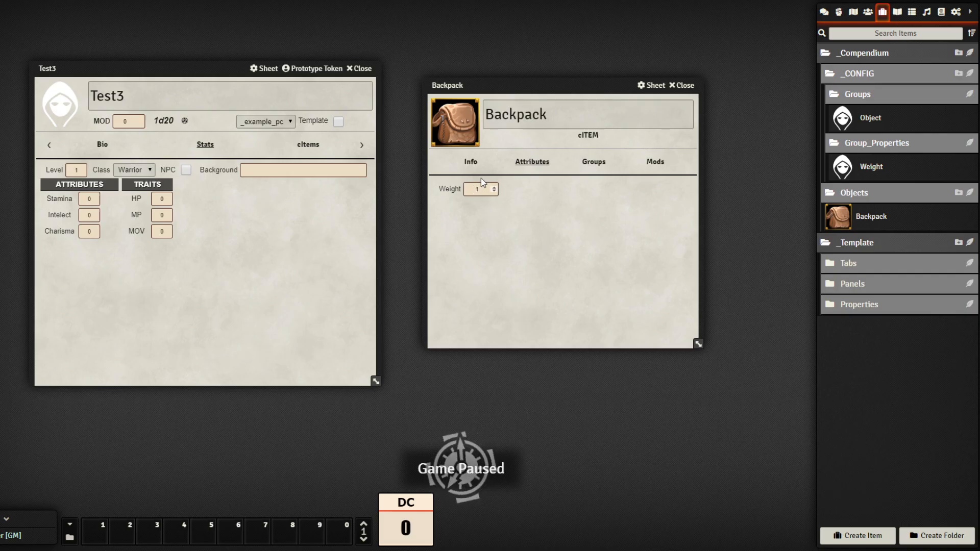
Give the Backpack the description 'This pbject can hold X items.' and close its sheet
{"action": "left_click", "coordinate": [471, 163]}
{"action": "mouse_move", "coordinate": [562, 88]}
{"action": "left_mouse_down"}
{"action": "mouse_move", "coordinate": [569, 104]}
{"action": "mouse_move", "coordinate": [573, 97]}
{"action": "mouse_move", "coordinate": [559, 88]}
{"action": "left_mouse_up"}
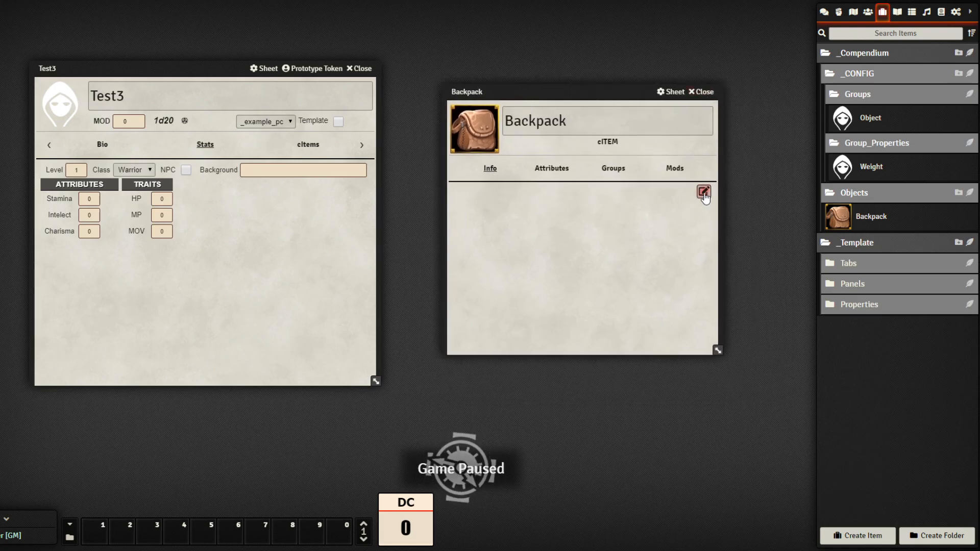
{"action": "left_click", "coordinate": [617, 238]}
{"action": "type", "text": "This"}
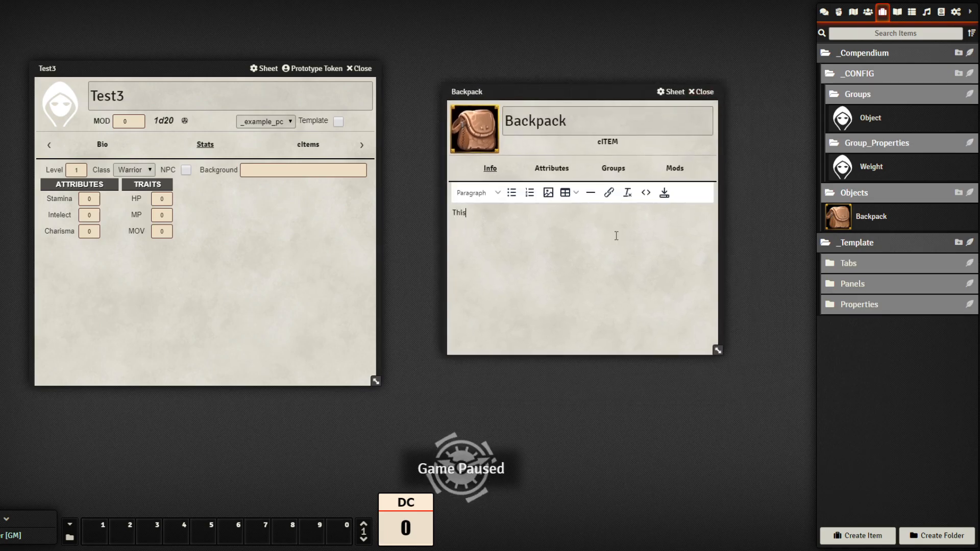
{"action": "type", "text": " pbject can"}
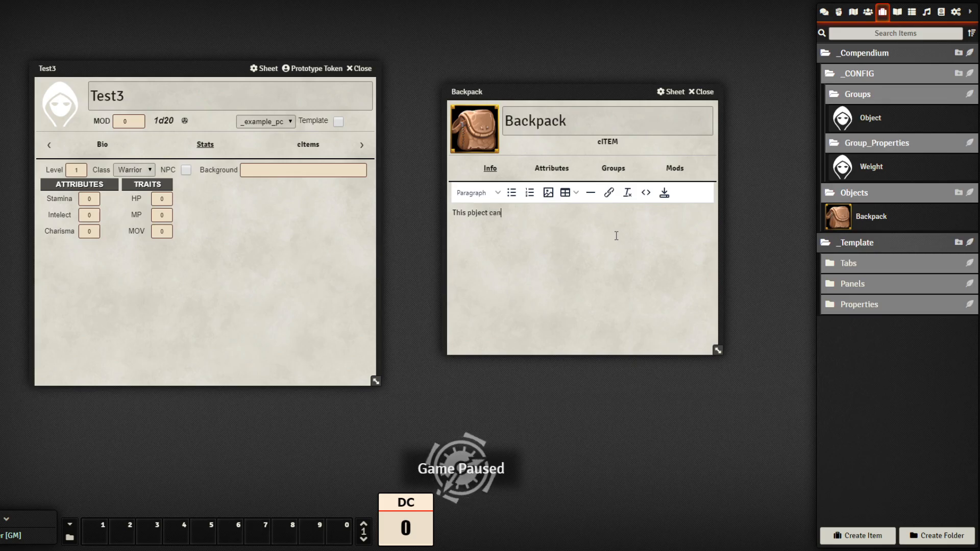
{"action": "type", "text": " hold X items...."}
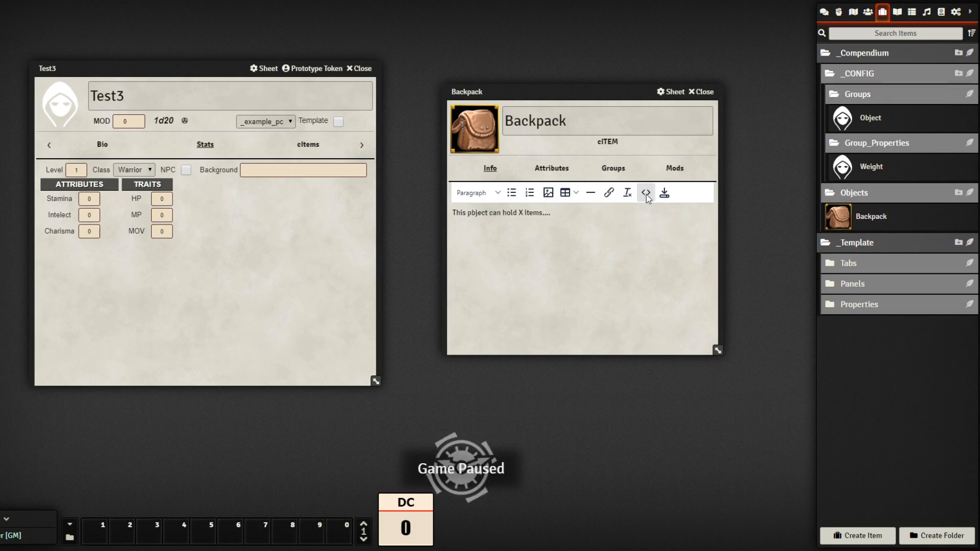
{"action": "left_click", "coordinate": [664, 193]}
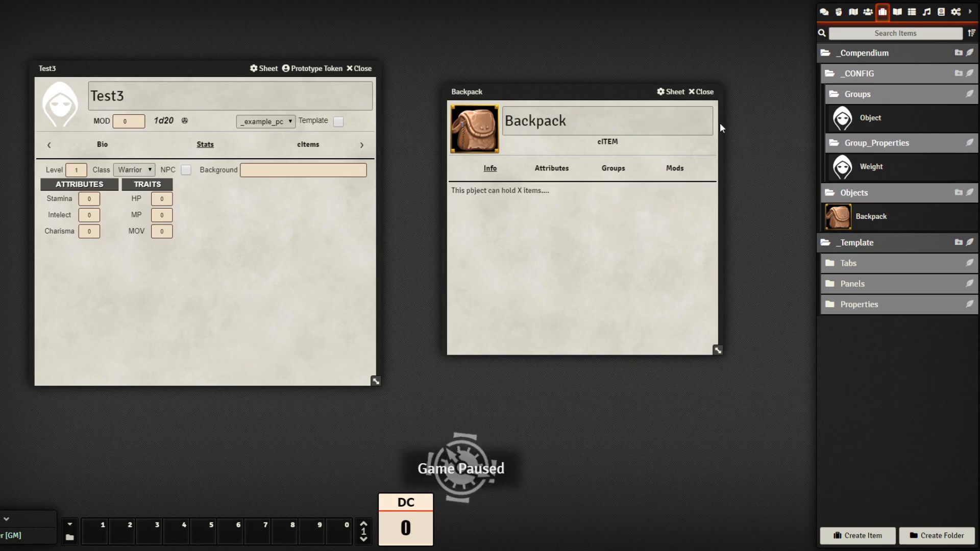
{"action": "left_click", "coordinate": [711, 93]}
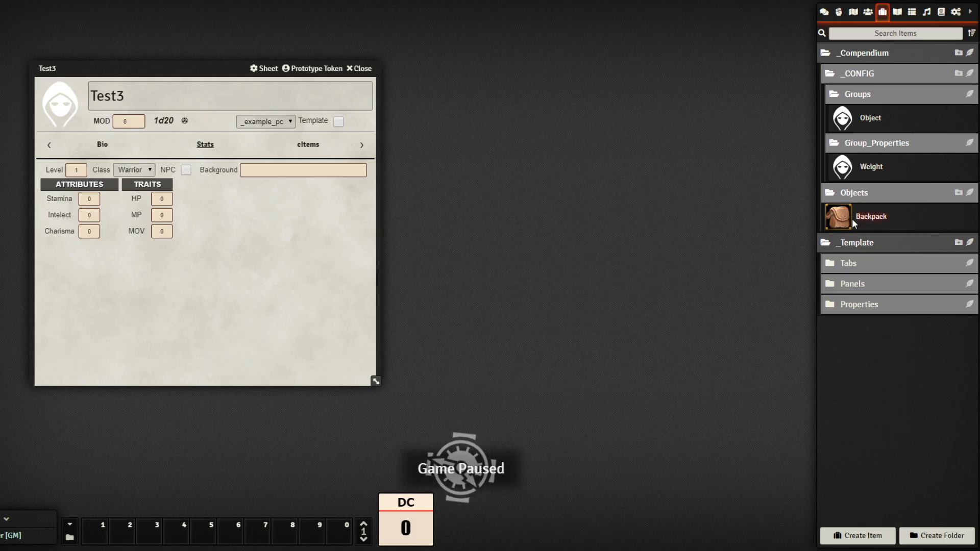
Duplicate the Traits panel and rename the copy to Inventory
{"action": "left_click", "coordinate": [903, 309]}
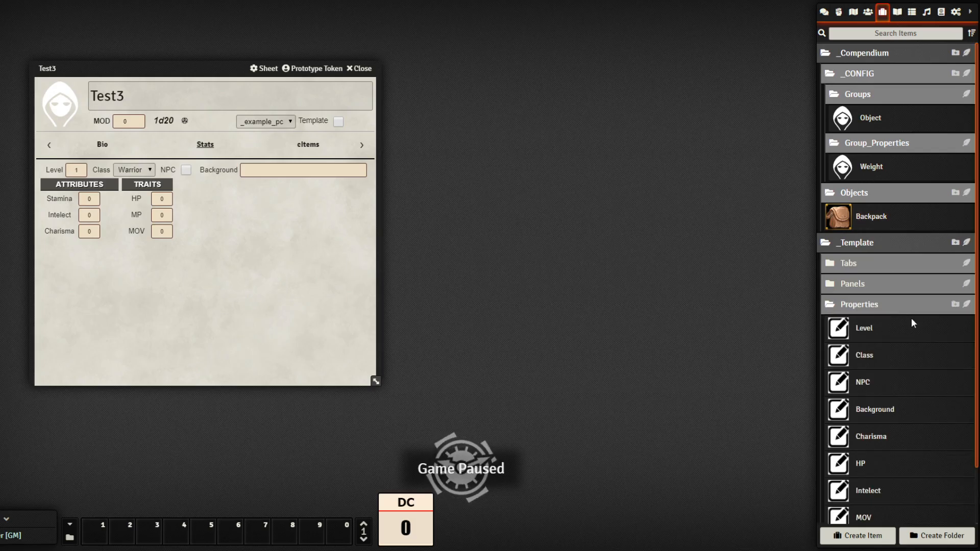
{"action": "scroll", "coordinate": [919, 332], "scroll_direction": "down", "scroll_amount": 2}
{"action": "left_click", "coordinate": [890, 222]}
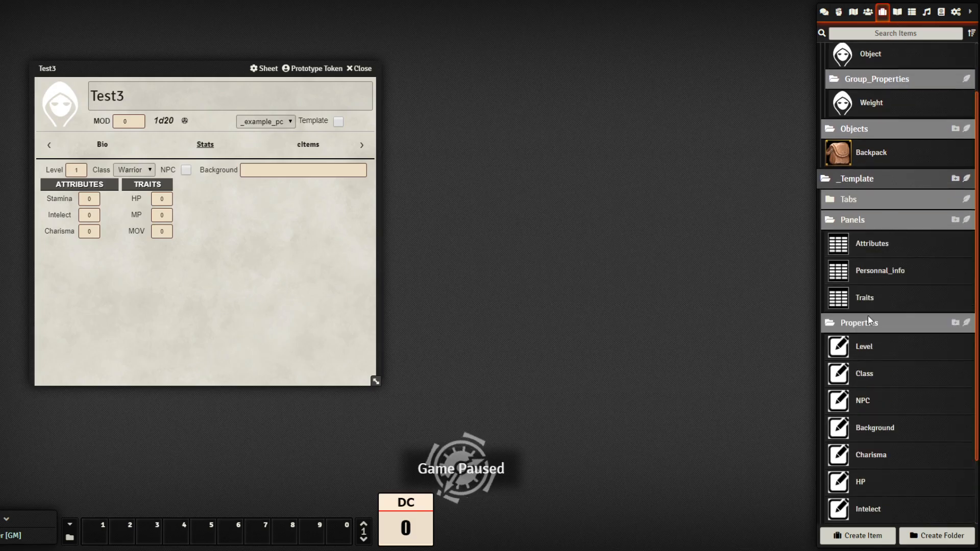
{"action": "right_click", "coordinate": [877, 295]}
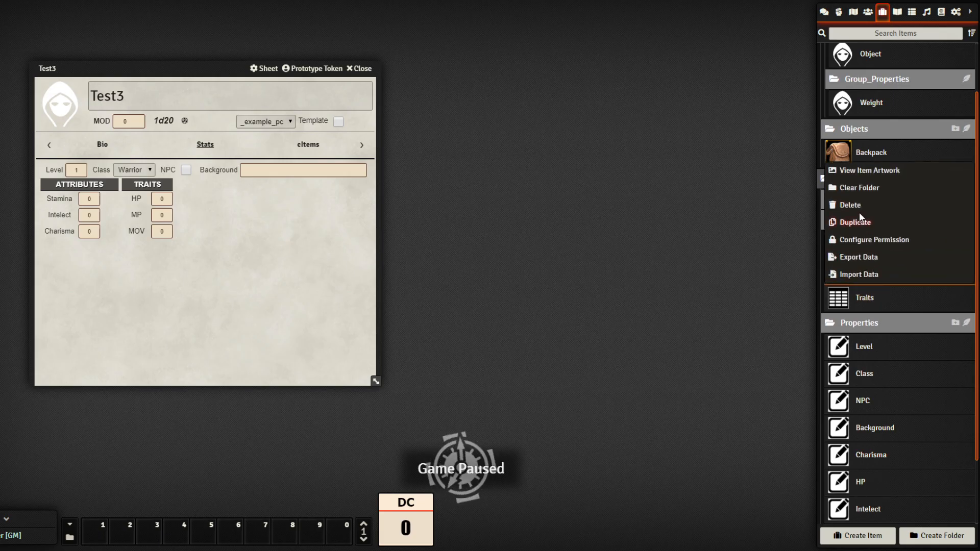
{"action": "left_click", "coordinate": [861, 226]}
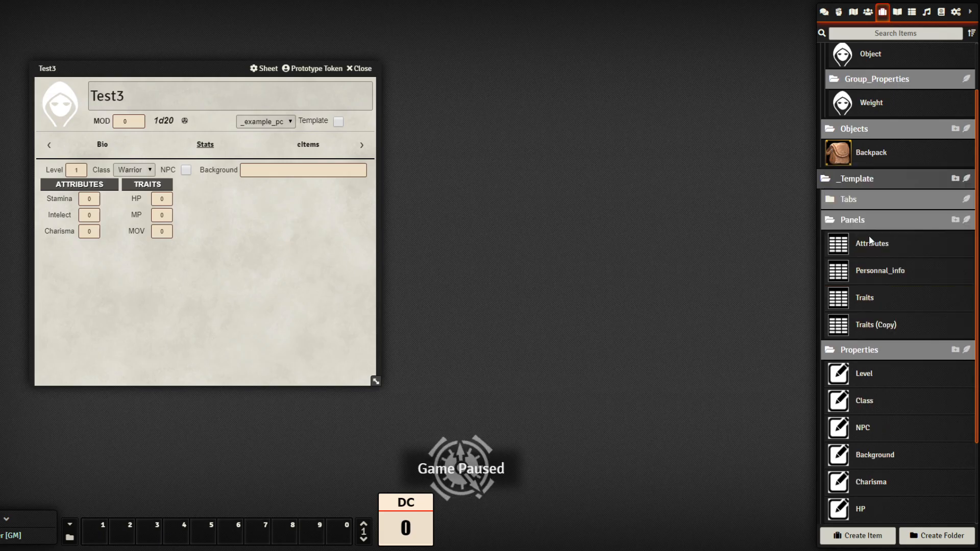
{"action": "left_click", "coordinate": [877, 326]}
{"action": "key", "text": "ctrl+a"}
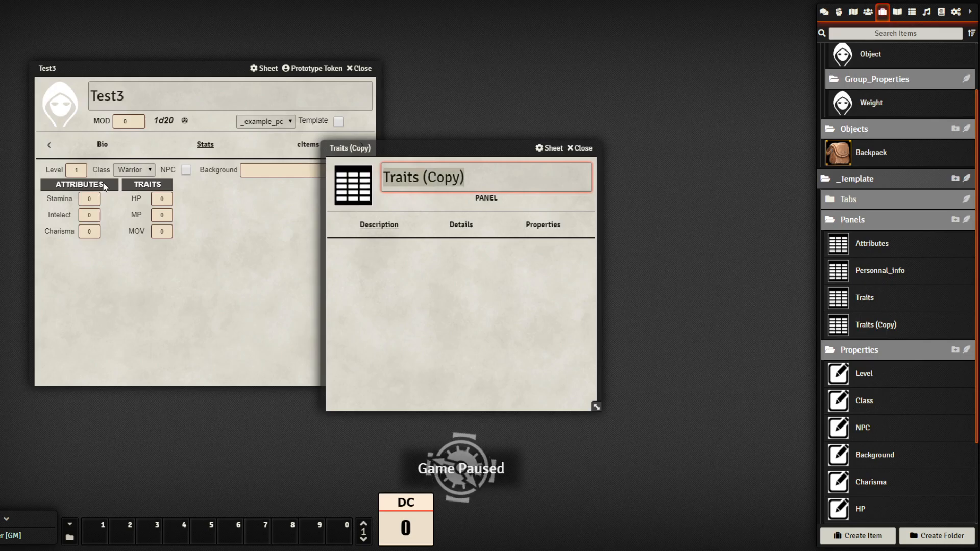
{"action": "type", "text": "Inventory"}
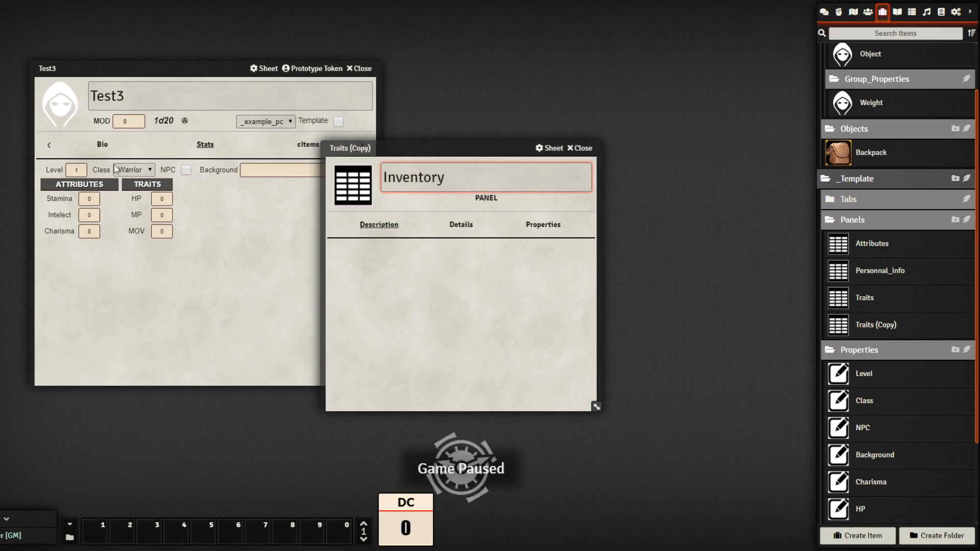
Give the Inventory panel title INVENTORY, key inventory_panel and width 1/2
{"action": "left_click_drag", "start_coordinate": [409, 147], "coordinate": [496, 135]}
{"action": "left_click", "coordinate": [549, 212]}
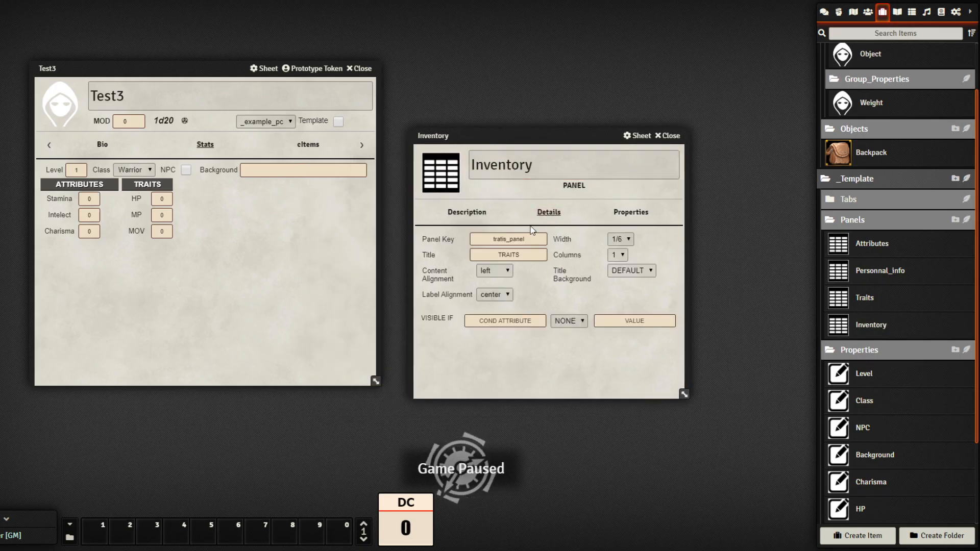
{"action": "left_click", "coordinate": [514, 257]}
{"action": "key", "text": "ctrl+a"}
{"action": "type", "text": "INVENTORY"}
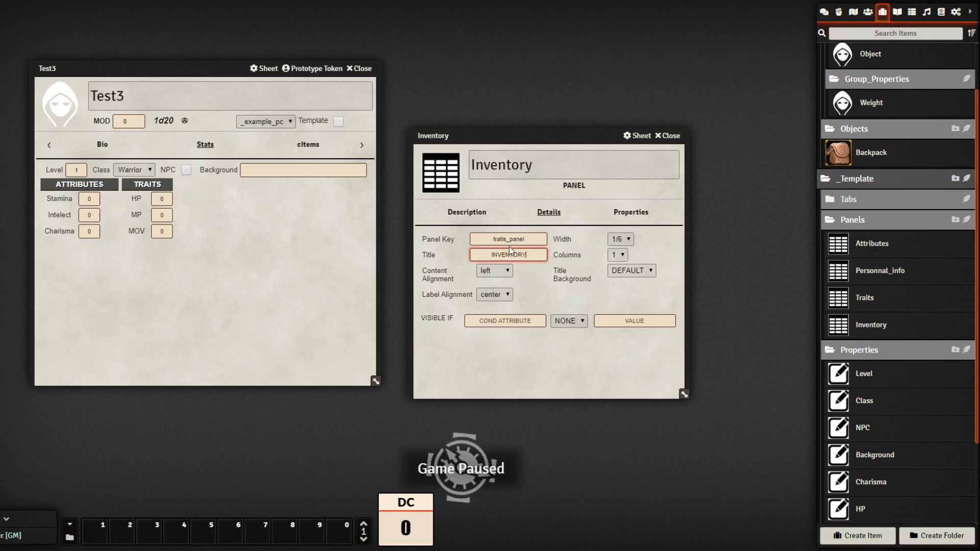
{"action": "left_click_drag", "start_coordinate": [507, 240], "coordinate": [451, 250]}
{"action": "type", "text": "inventory"}
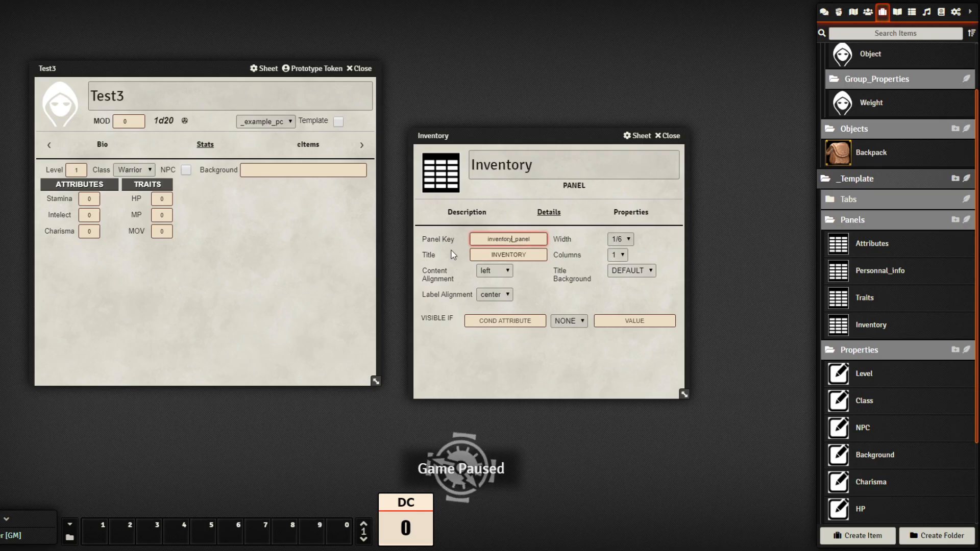
{"action": "left_click", "coordinate": [562, 364]}
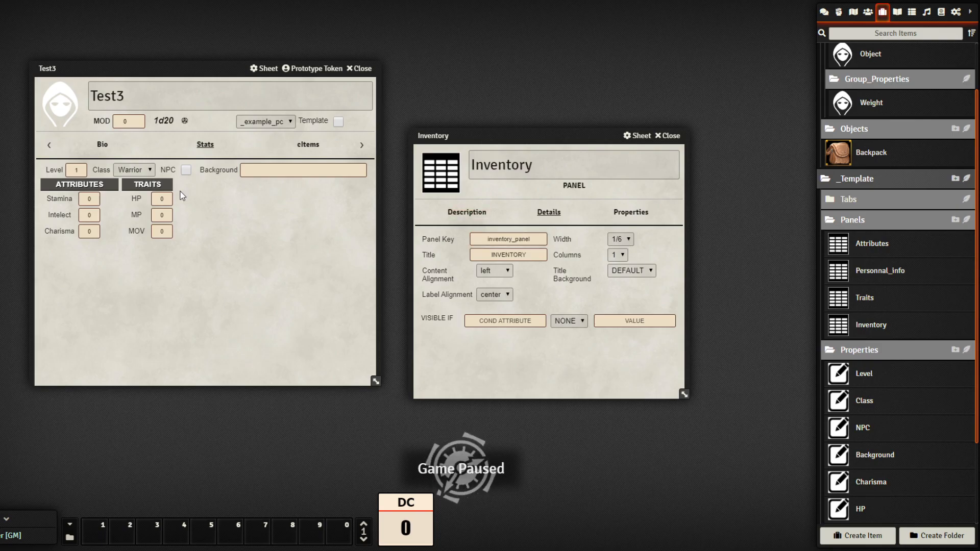
{"action": "left_click", "coordinate": [620, 239]}
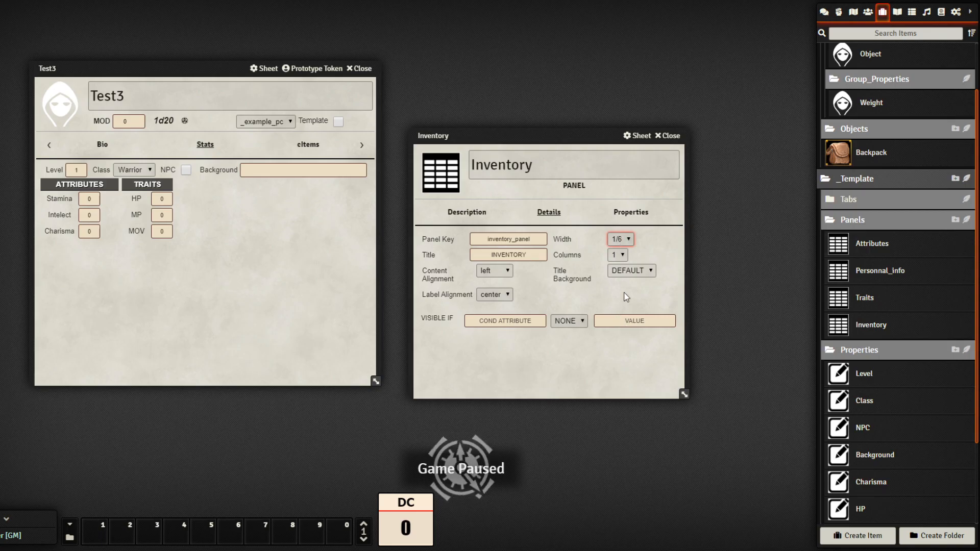
{"action": "left_click", "coordinate": [646, 354]}
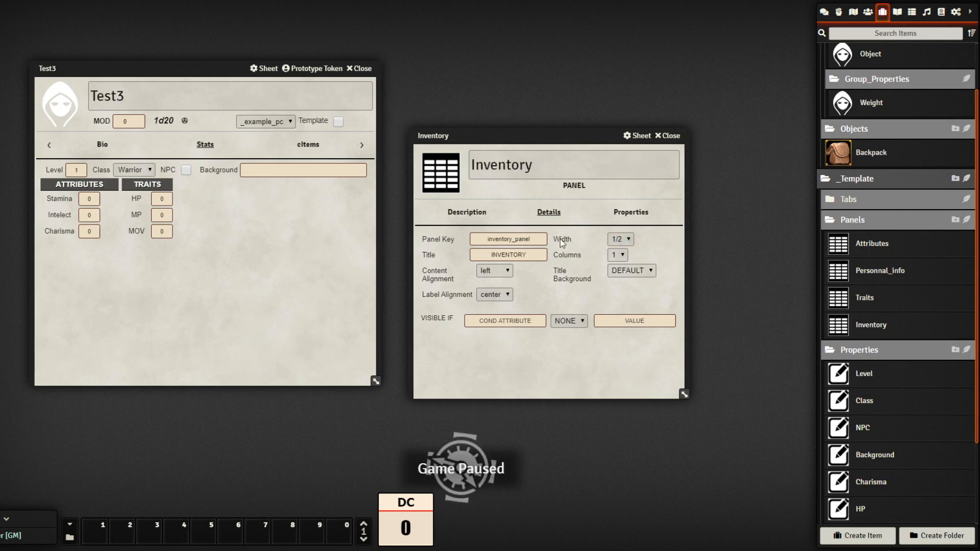
Remove the HP, MP and MOV properties from the Inventory panel
{"action": "left_click", "coordinate": [623, 217]}
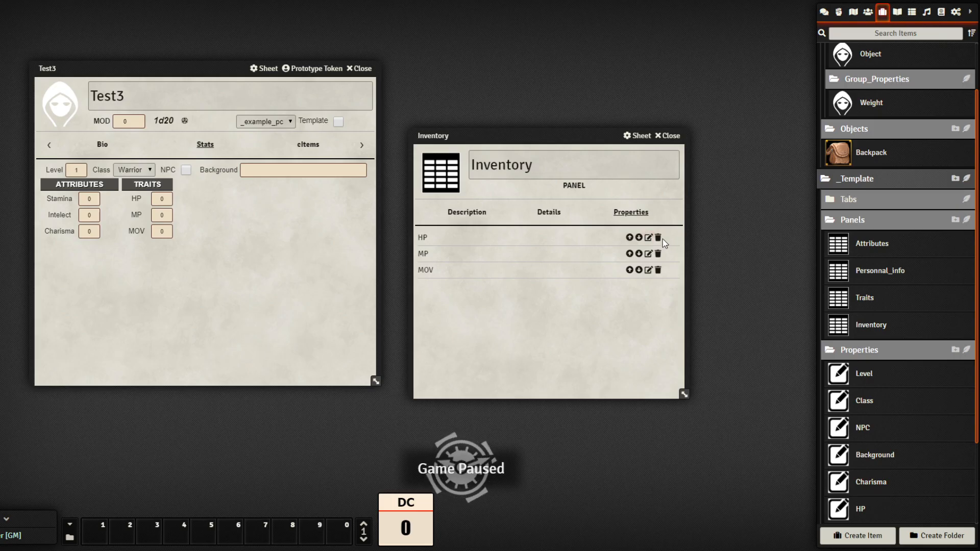
{"action": "left_click", "coordinate": [658, 238]}
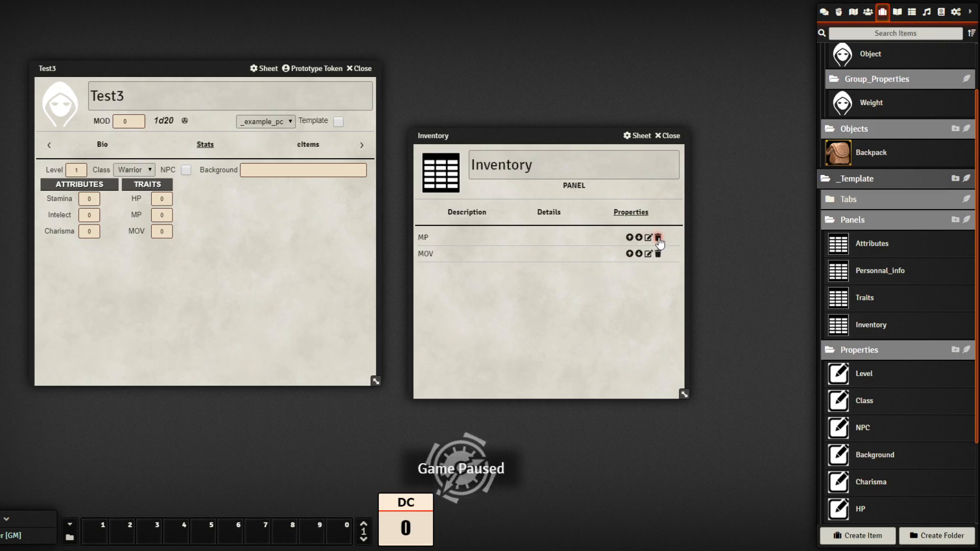
{"action": "left_click", "coordinate": [659, 239]}
{"action": "left_click", "coordinate": [658, 238]}
{"action": "left_click_drag", "start_coordinate": [582, 136], "coordinate": [569, 46]}
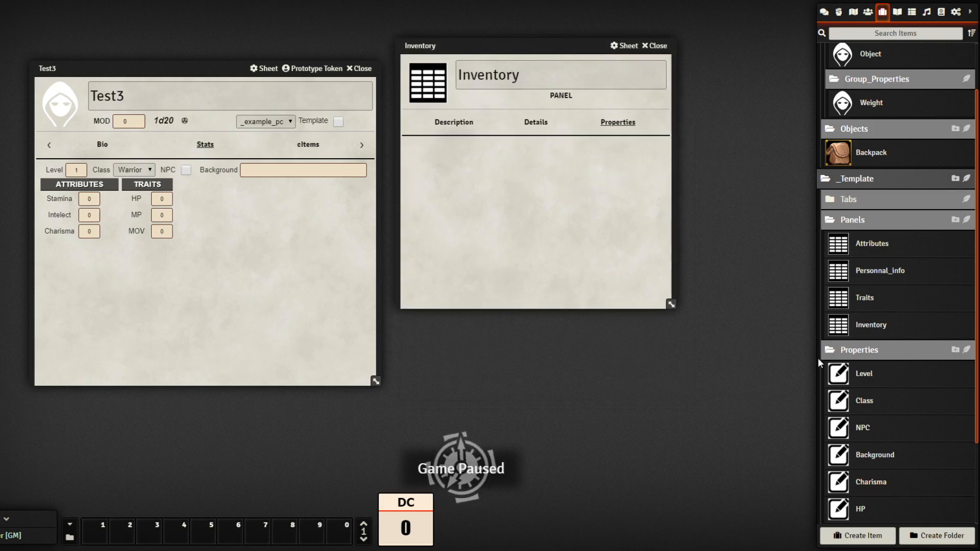
Create a table-type property named 'Inventory table' with key inventory_table
{"action": "scroll", "coordinate": [929, 400], "scroll_direction": "down", "scroll_amount": 2}
{"action": "left_click", "coordinate": [967, 242]}
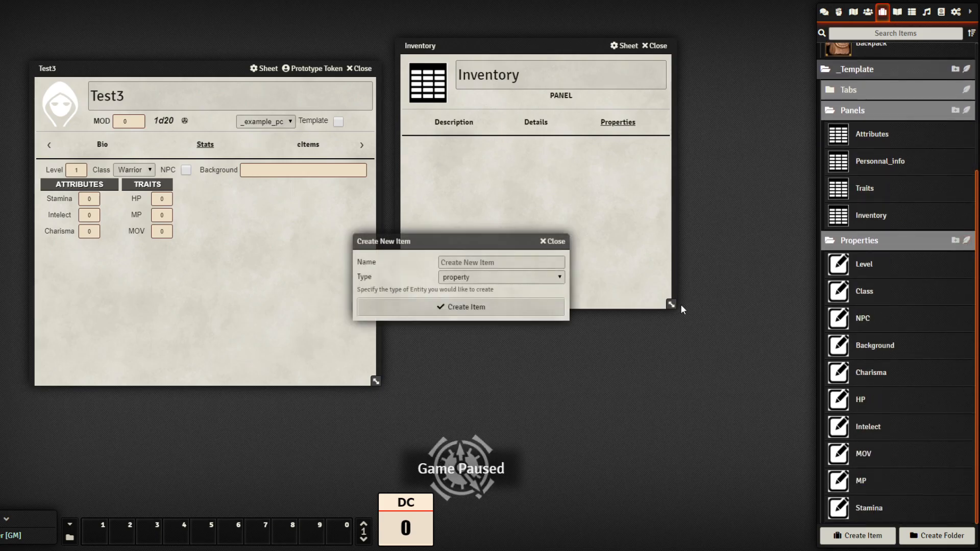
{"action": "left_click", "coordinate": [475, 260]}
{"action": "type", "text": "Inve"}
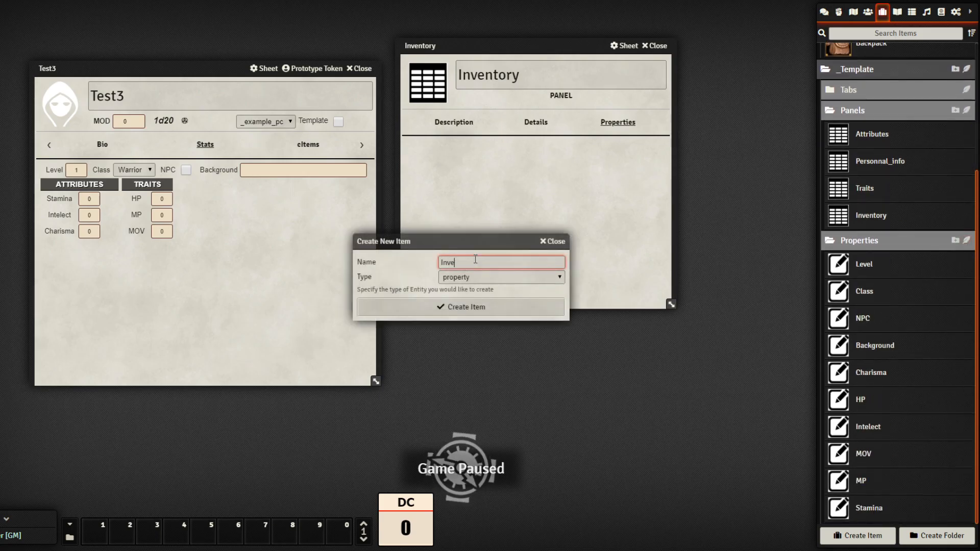
{"action": "type", "text": "ntory table"}
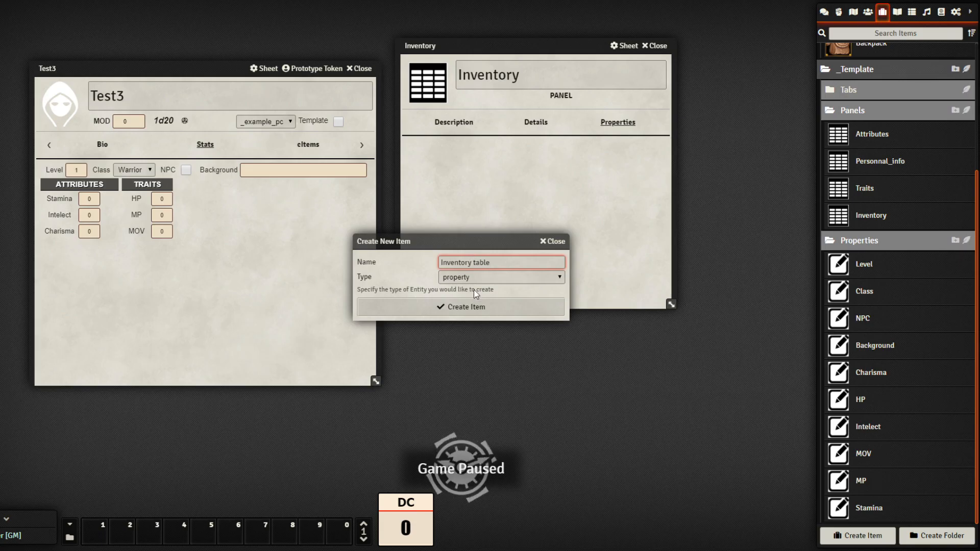
{"action": "left_click", "coordinate": [510, 306]}
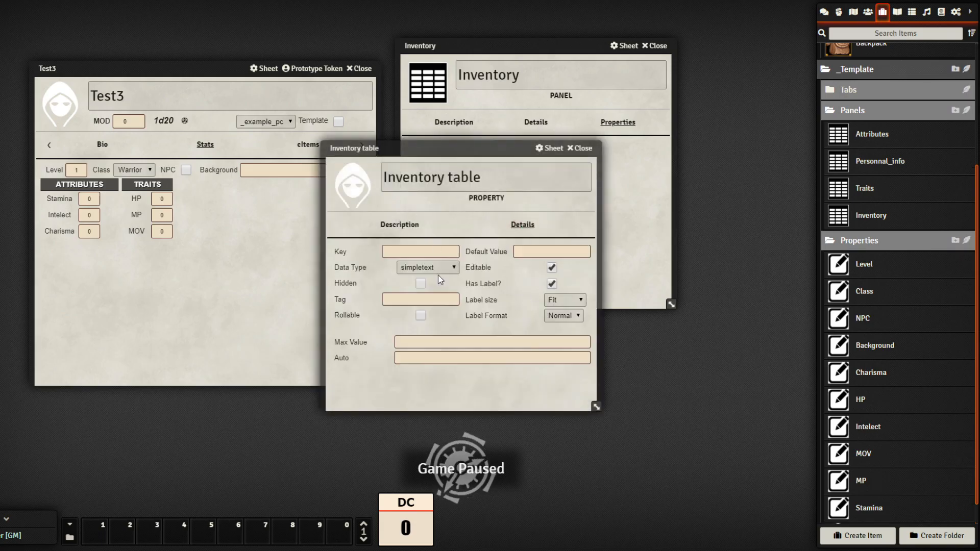
{"action": "left_click", "coordinate": [440, 274]}
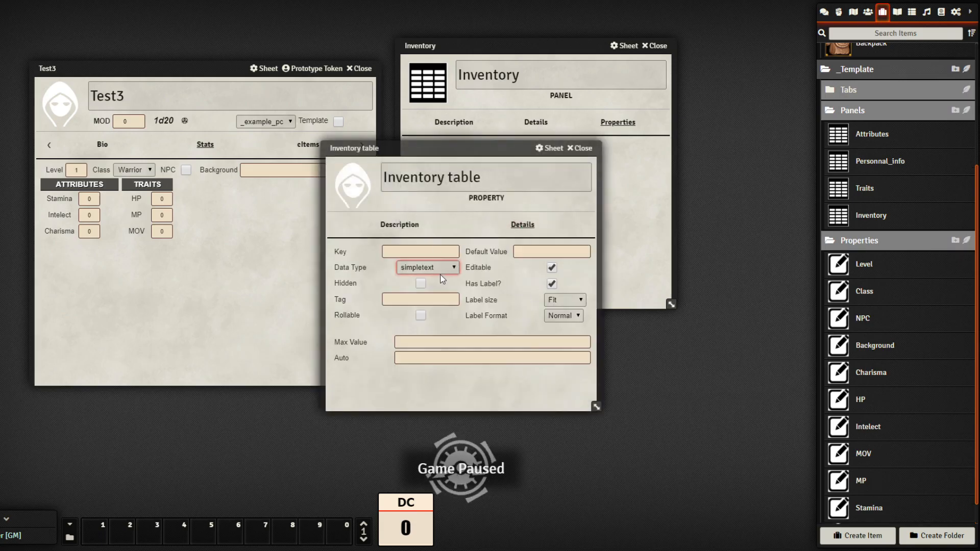
{"action": "left_click", "coordinate": [434, 356]}
{"action": "left_click_drag", "start_coordinate": [467, 151], "coordinate": [578, 145]}
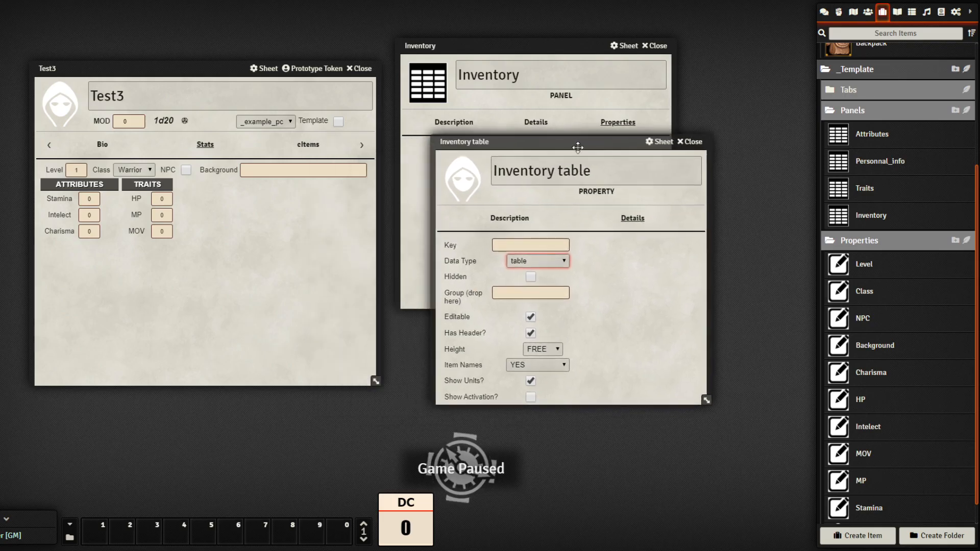
{"action": "left_click", "coordinate": [545, 243]}
{"action": "type", "text": "inventory_table"}
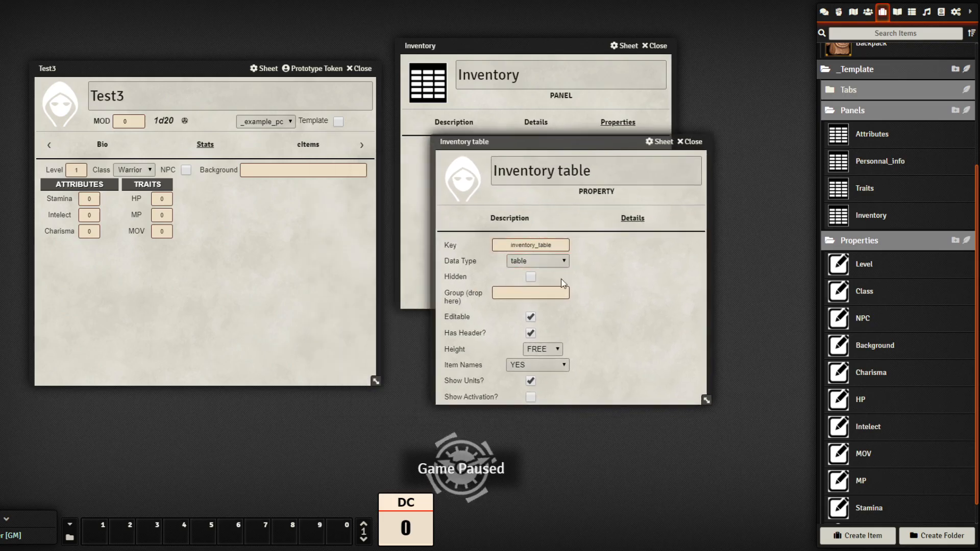
{"action": "left_click_drag", "start_coordinate": [588, 142], "coordinate": [619, 115]}
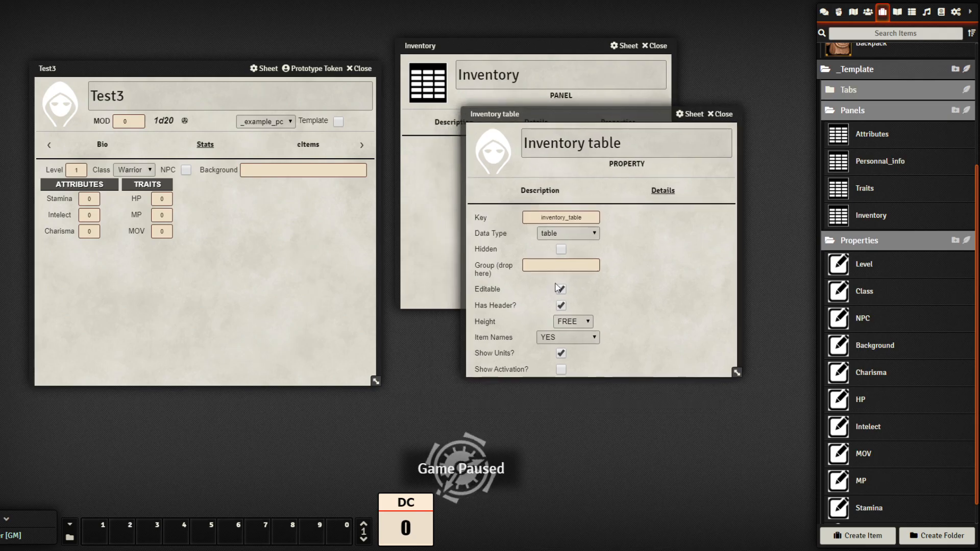
Assign the Inventory table property to the Object group and close its sheet
{"action": "scroll", "coordinate": [881, 173], "scroll_direction": "up", "scroll_amount": 3}
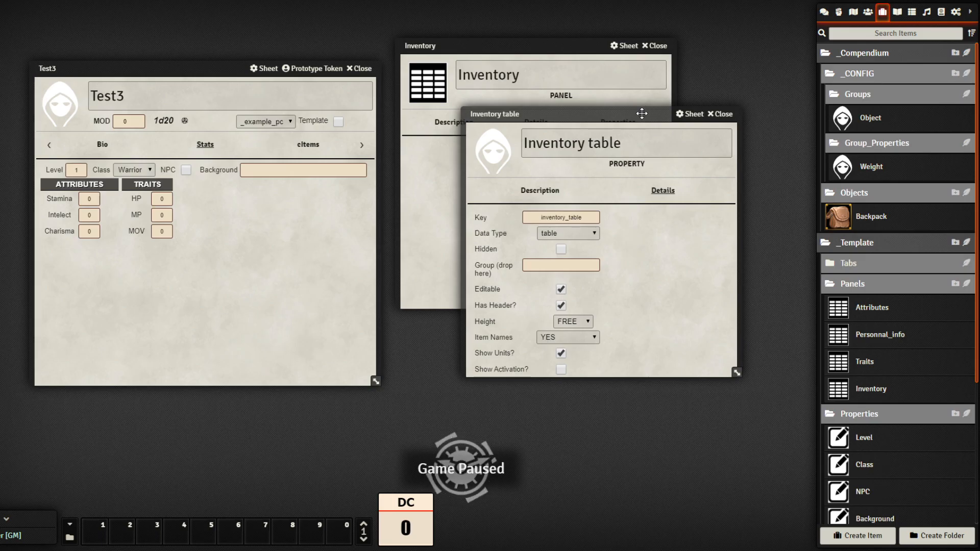
{"action": "left_click_drag", "start_coordinate": [644, 113], "coordinate": [627, 121]}
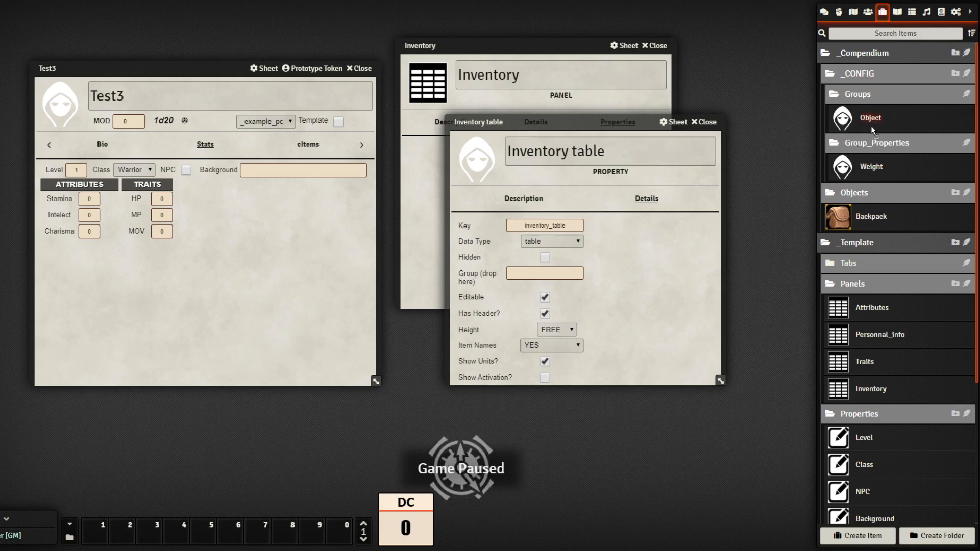
{"action": "left_click_drag", "start_coordinate": [691, 272], "coordinate": [551, 270]}
{"action": "left_click_drag", "start_coordinate": [722, 382], "coordinate": [722, 397]}
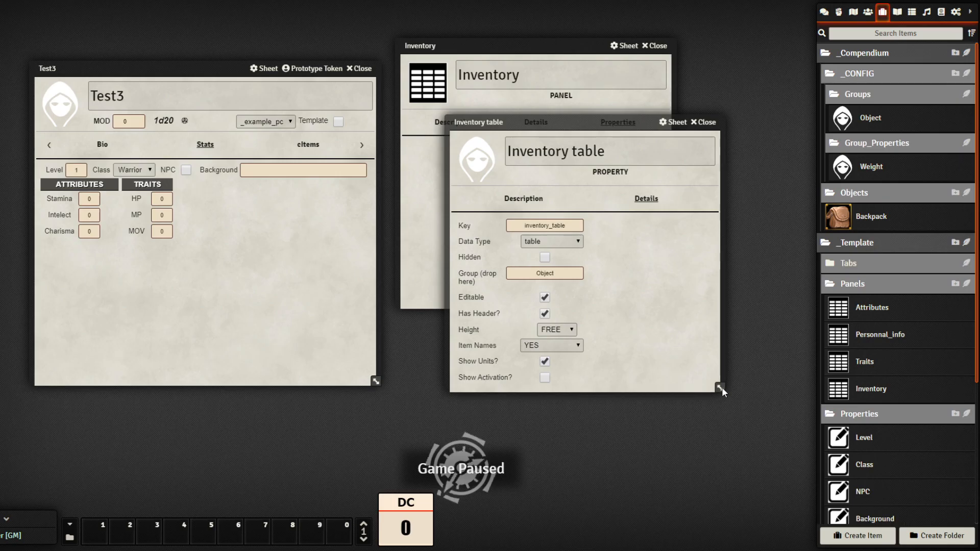
{"action": "left_click", "coordinate": [706, 123]}
{"action": "scroll", "coordinate": [901, 370], "scroll_direction": "down", "scroll_amount": 4}
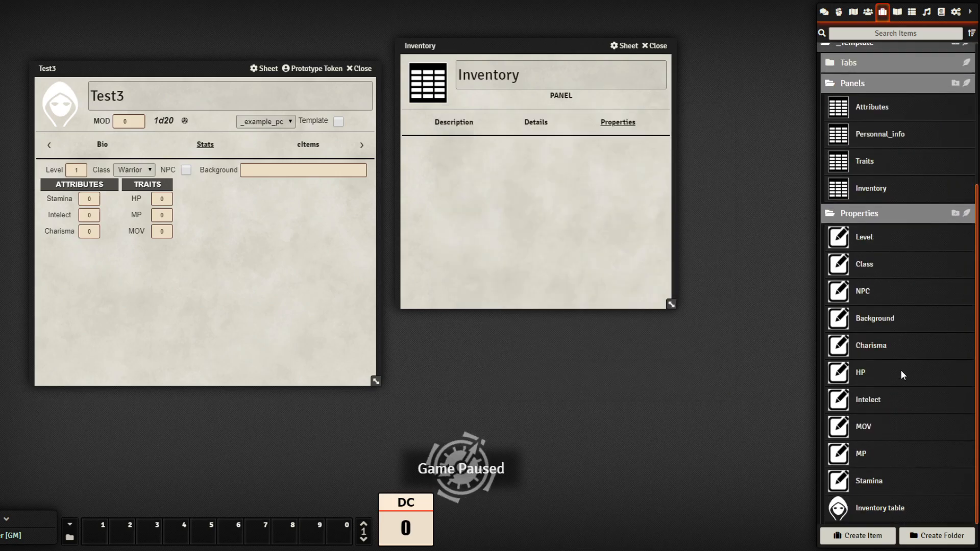
Set the Inventory table property's image to sh_prop_icon.png
{"action": "left_click", "coordinate": [873, 513]}
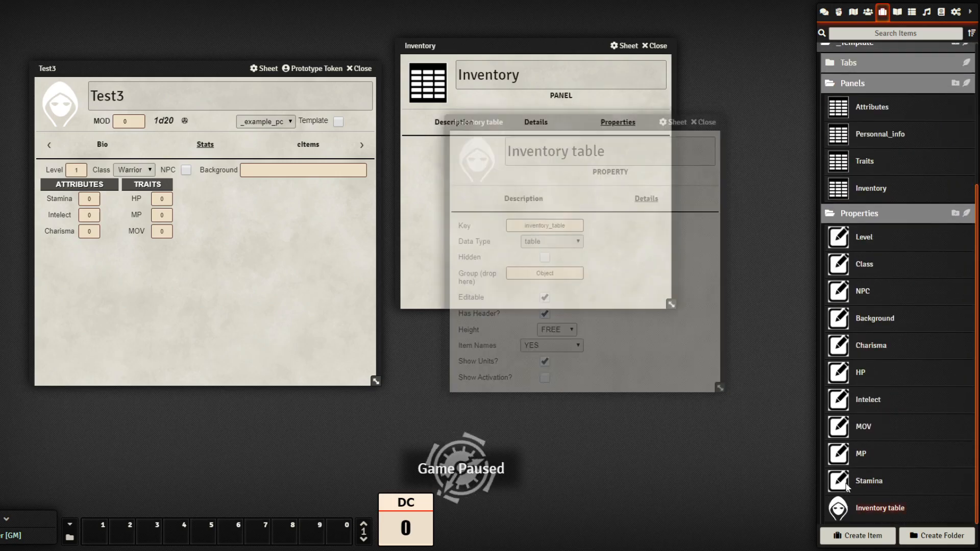
{"action": "left_click", "coordinate": [465, 156]}
{"action": "left_click", "coordinate": [674, 160]}
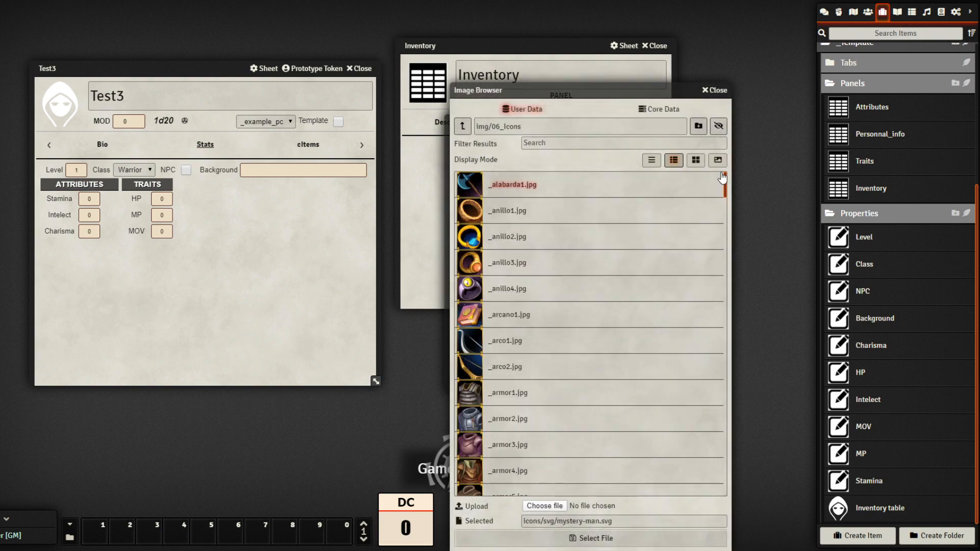
{"action": "scroll", "coordinate": [693, 445], "scroll_direction": "down", "scroll_amount": 15}
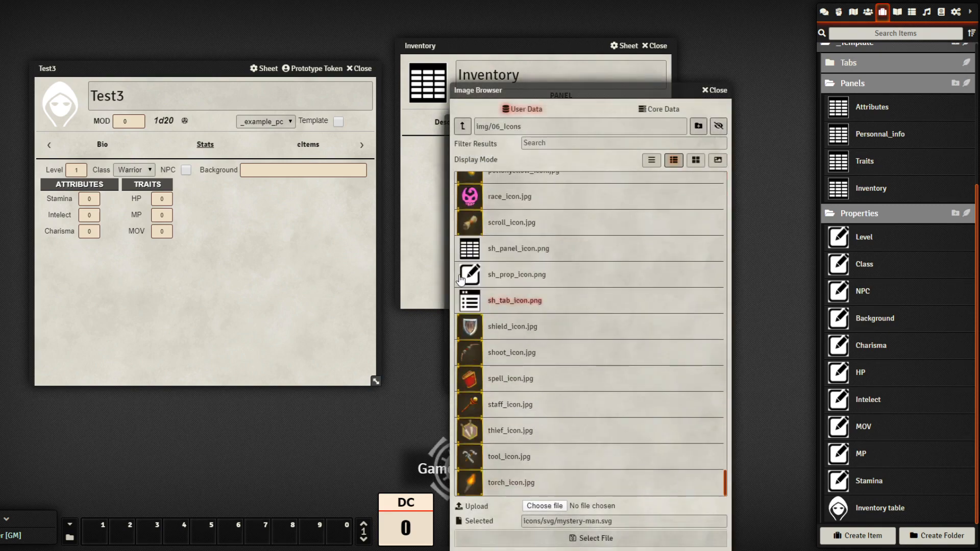
{"action": "left_click", "coordinate": [521, 275]}
{"action": "left_click", "coordinate": [621, 538]}
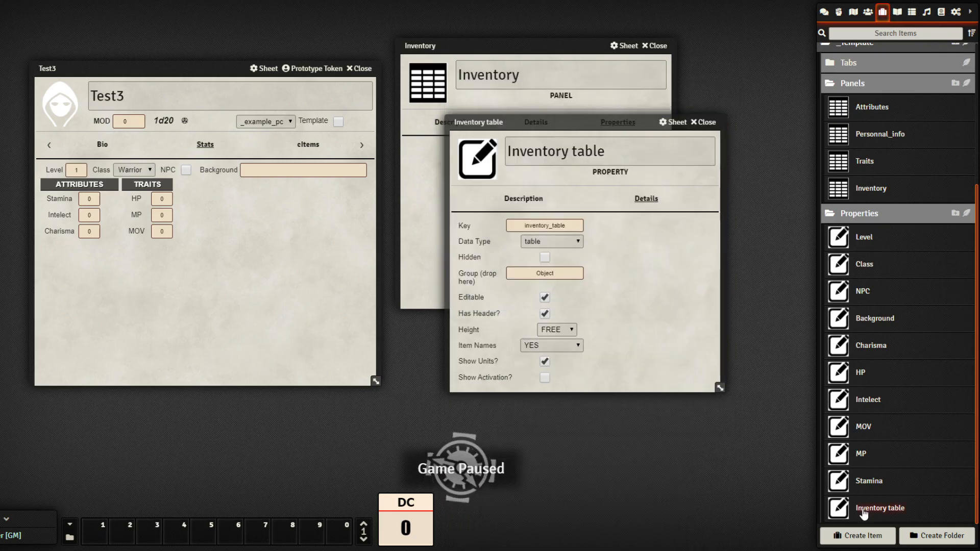
{"action": "left_click", "coordinate": [706, 122]}
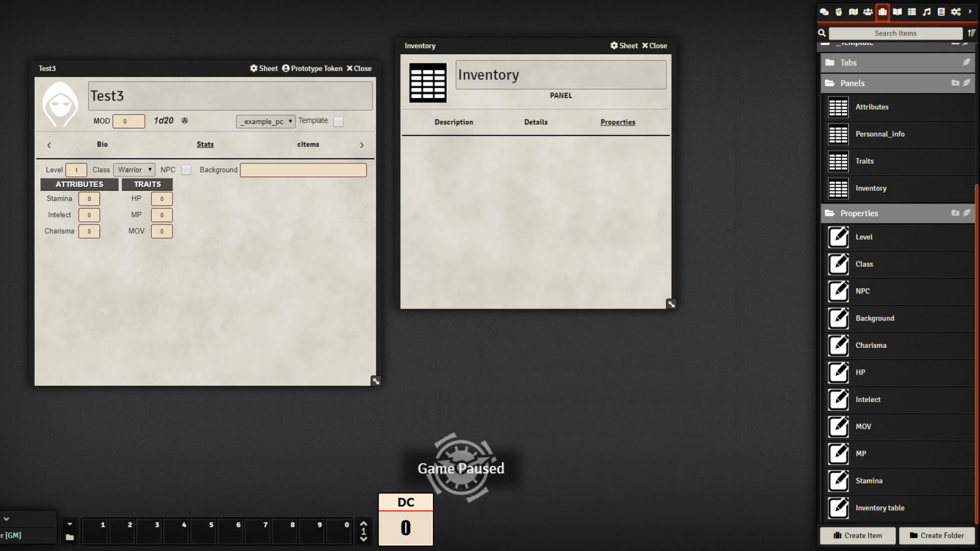
Add Inventory table to the Inventory panel's properties
{"action": "left_click_drag", "start_coordinate": [710, 426], "coordinate": [525, 191]}
{"action": "left_click_drag", "start_coordinate": [531, 53], "coordinate": [562, 78]}
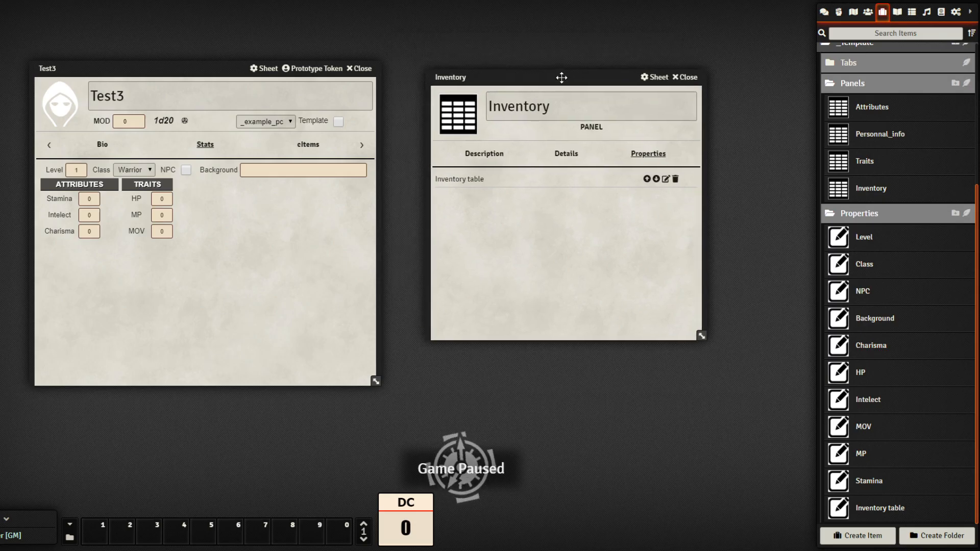
{"action": "left_click", "coordinate": [695, 78]}
Add the Inventory panel to the Stats tab's panel list
{"action": "scroll", "coordinate": [894, 243], "scroll_direction": "up", "scroll_amount": 4}
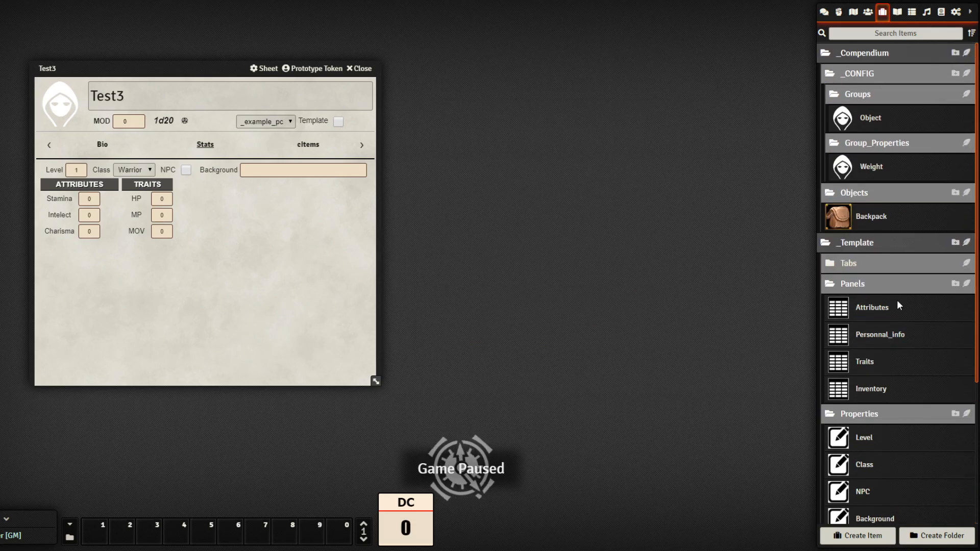
{"action": "left_click", "coordinate": [872, 265]}
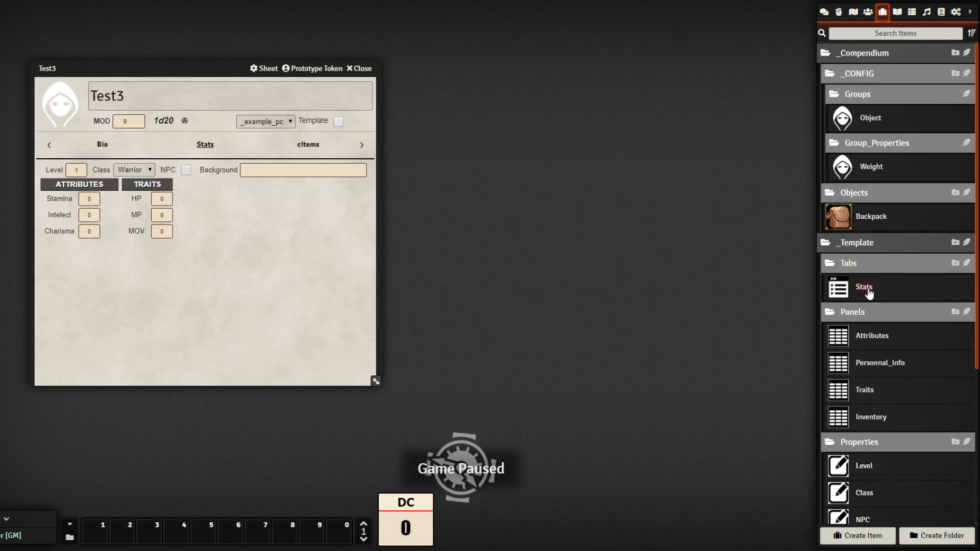
{"action": "left_click", "coordinate": [867, 289]}
{"action": "left_click_drag", "start_coordinate": [495, 140], "coordinate": [620, 72]}
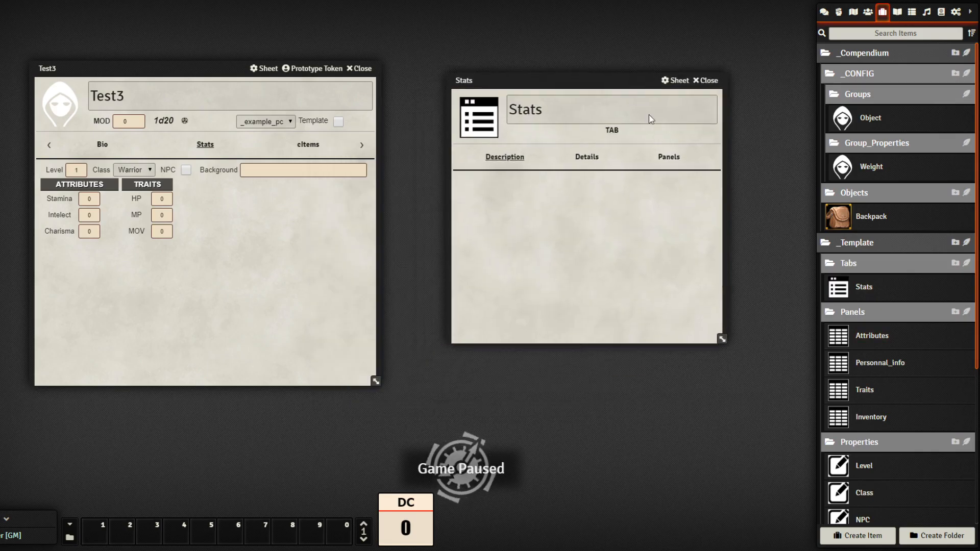
{"action": "left_click", "coordinate": [673, 158]}
{"action": "left_click_drag", "start_coordinate": [872, 420], "coordinate": [715, 413]}
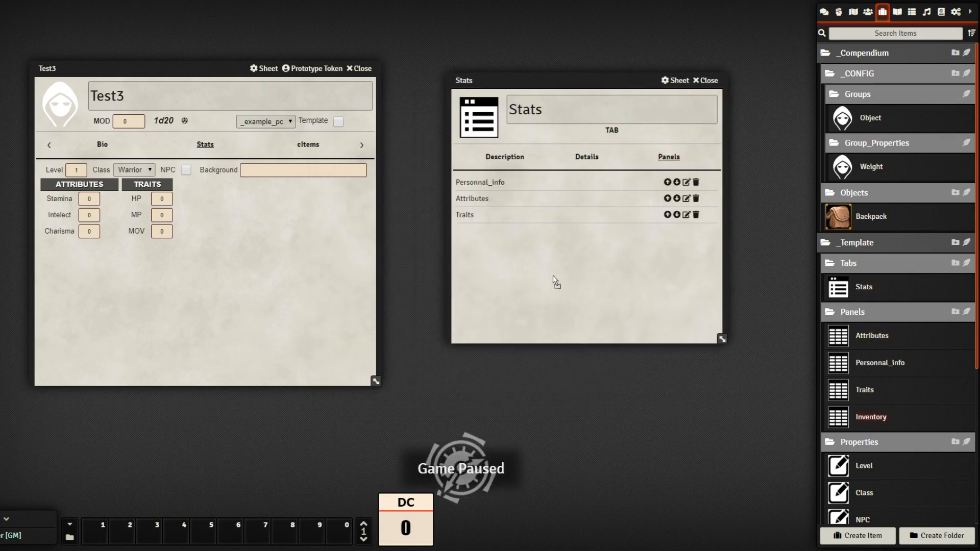
{"action": "left_click_drag", "start_coordinate": [553, 277], "coordinate": [552, 269]}
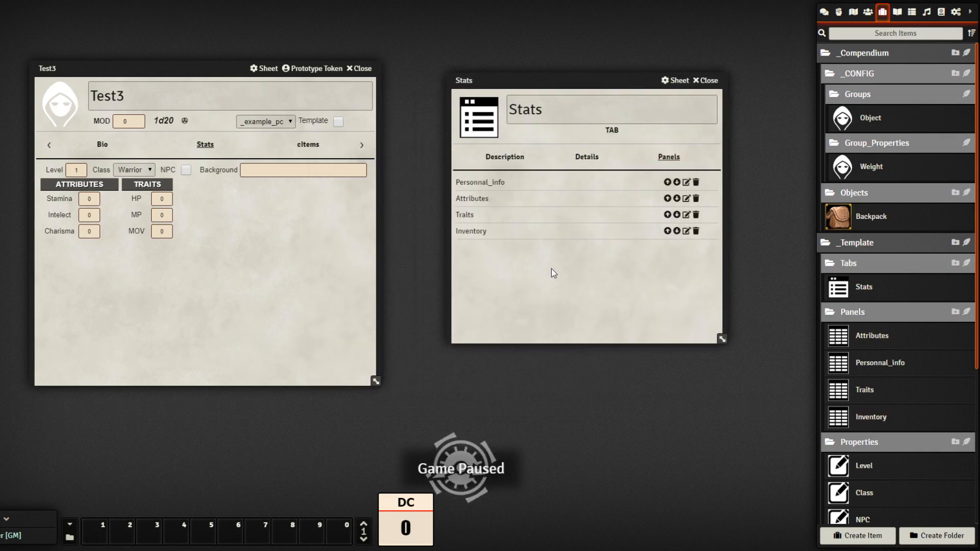
{"action": "left_click", "coordinate": [707, 81]}
{"action": "left_click", "coordinate": [870, 15]}
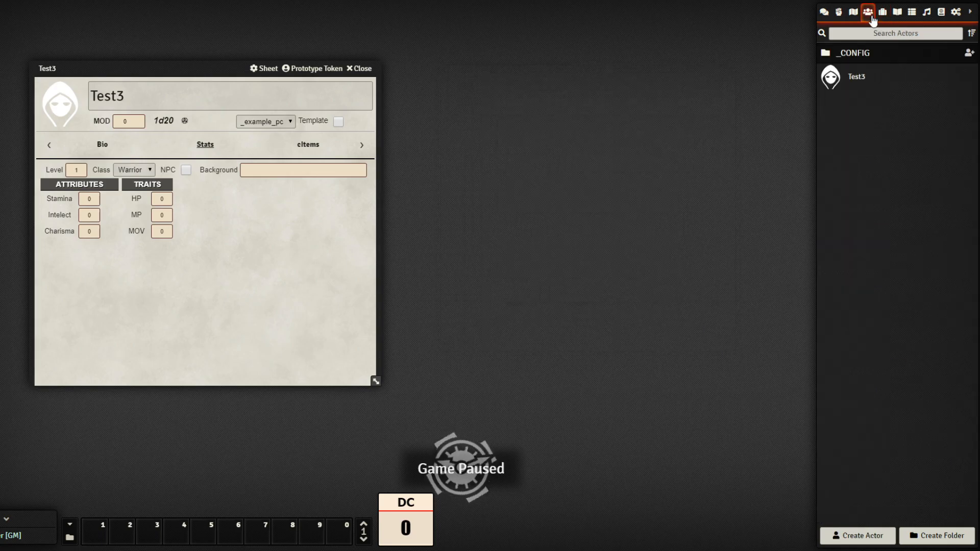
Rebuild the _example_pc template sheet so it includes the new Inventory panel
{"action": "left_click", "coordinate": [865, 52]}
{"action": "left_click", "coordinate": [863, 75]}
{"action": "left_click", "coordinate": [875, 98]}
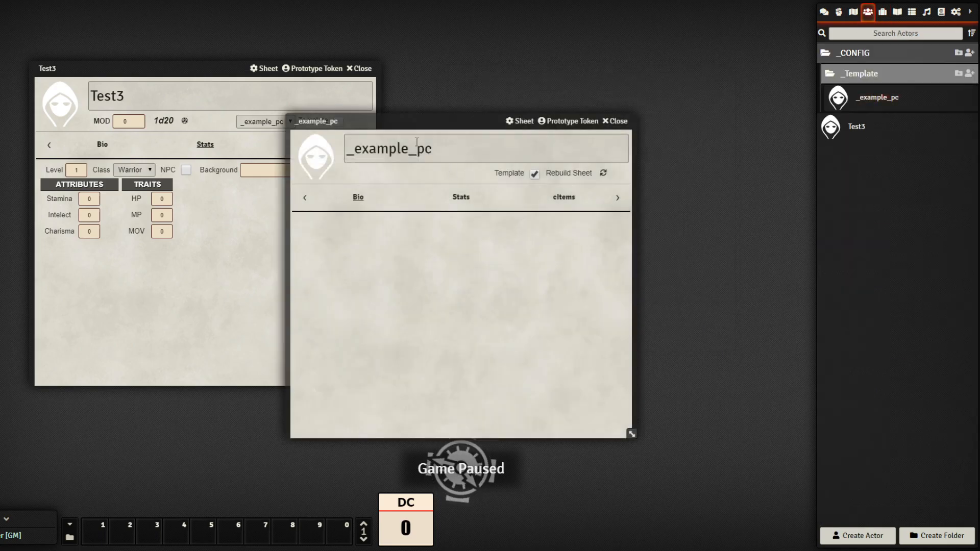
{"action": "left_click_drag", "start_coordinate": [455, 123], "coordinate": [572, 92]}
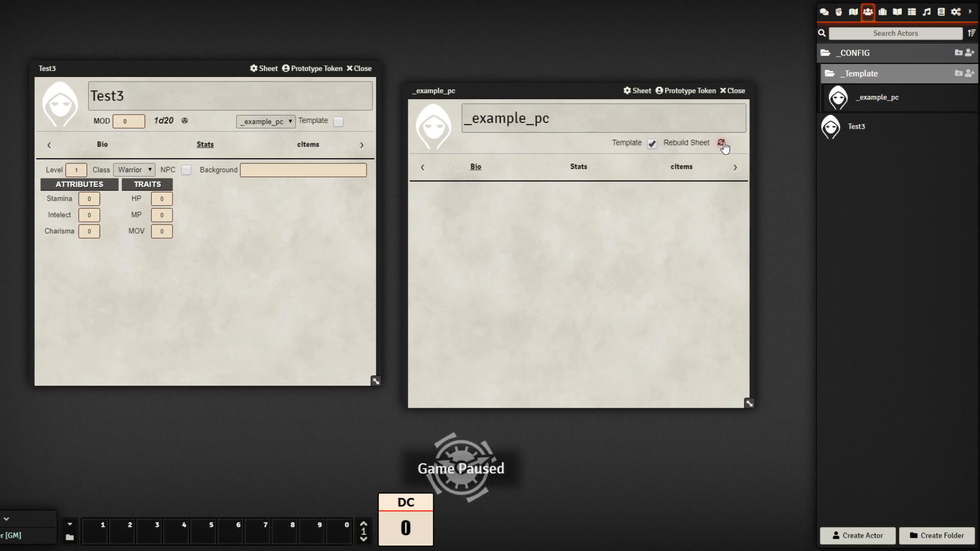
{"action": "left_click", "coordinate": [722, 144]}
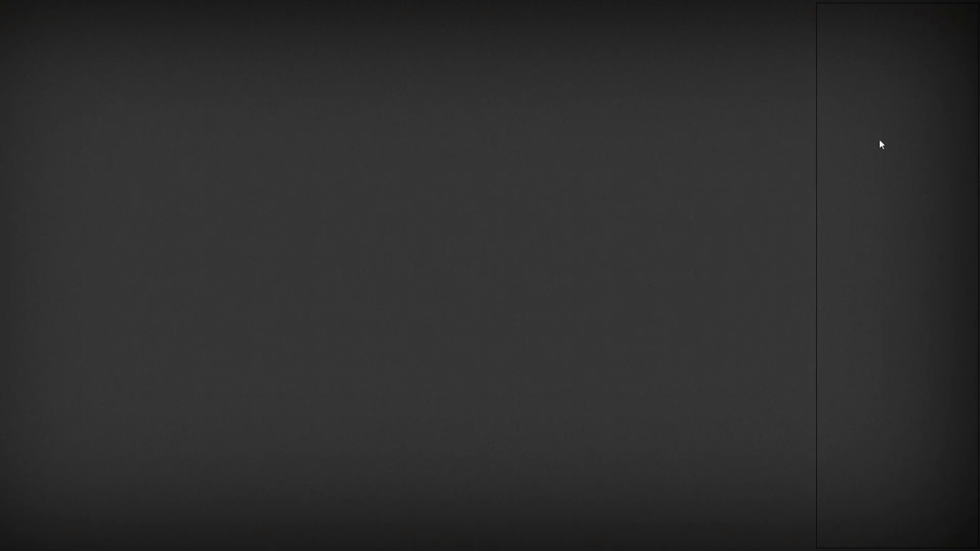
Delete the Test3 actor
{"action": "left_click", "coordinate": [868, 13]}
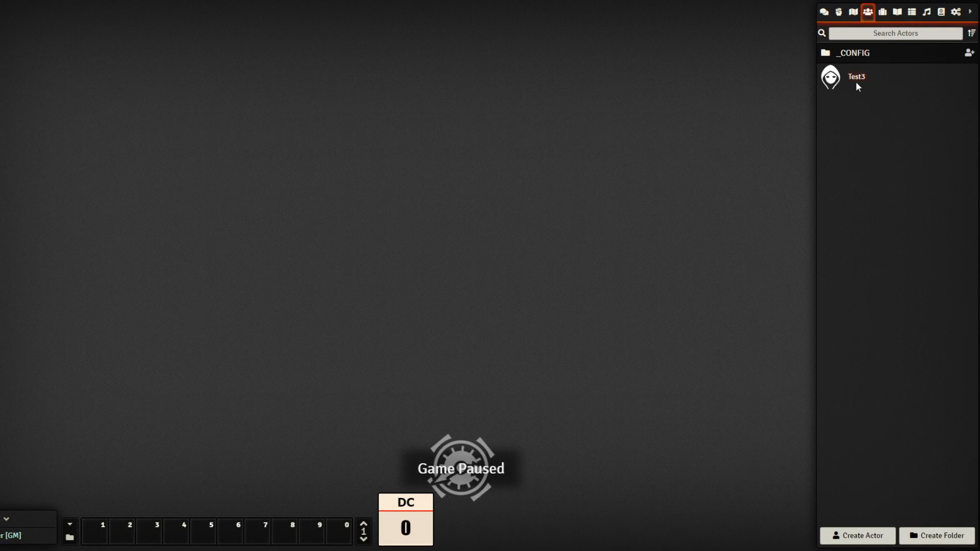
{"action": "right_click", "coordinate": [859, 82]}
{"action": "left_click", "coordinate": [842, 100]}
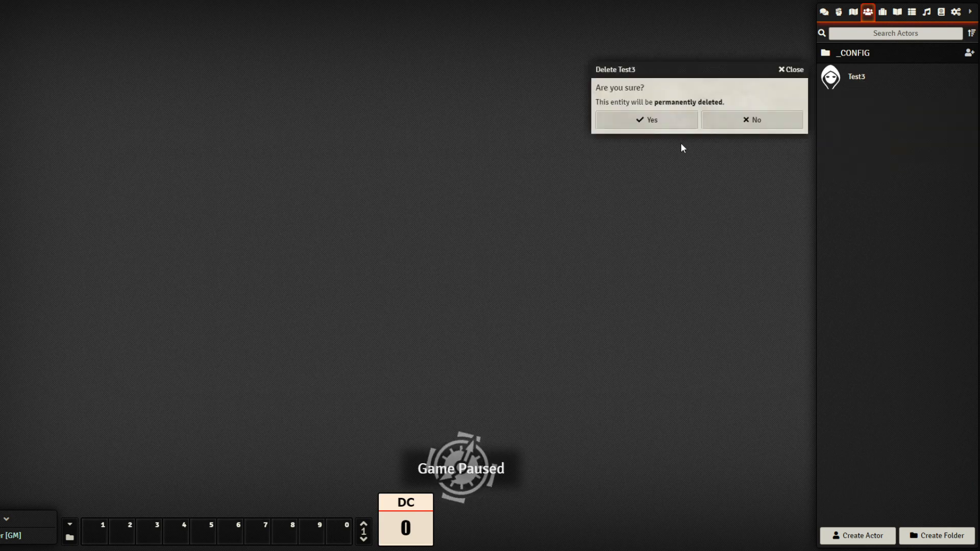
{"action": "left_click", "coordinate": [644, 122]}
Create 'Test Actor 4' from the _example_pc template and view its Stats inventory
{"action": "left_click", "coordinate": [872, 534]}
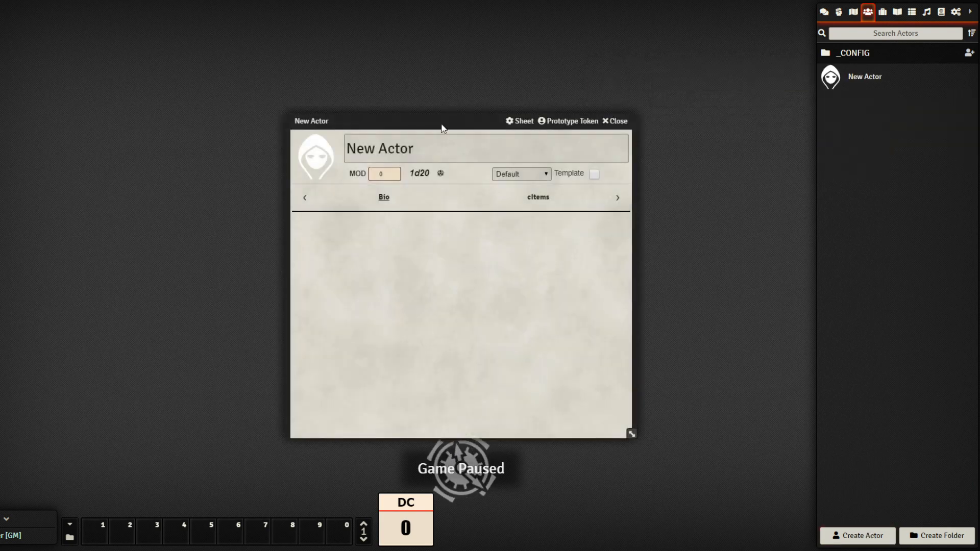
{"action": "triple_click", "coordinate": [458, 157]}
{"action": "type", "text": "Test Ac"}
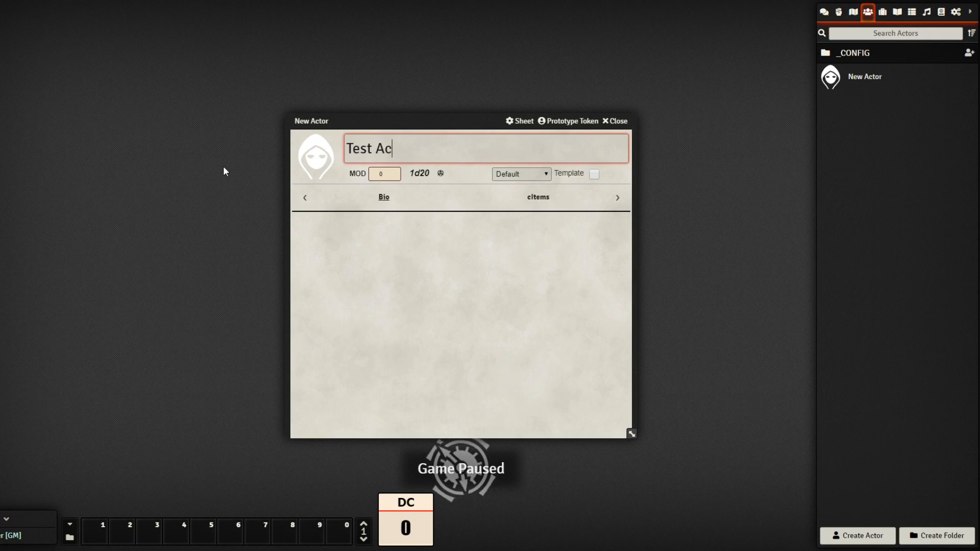
{"action": "type", "text": "tor 4"}
{"action": "left_click", "coordinate": [363, 249]}
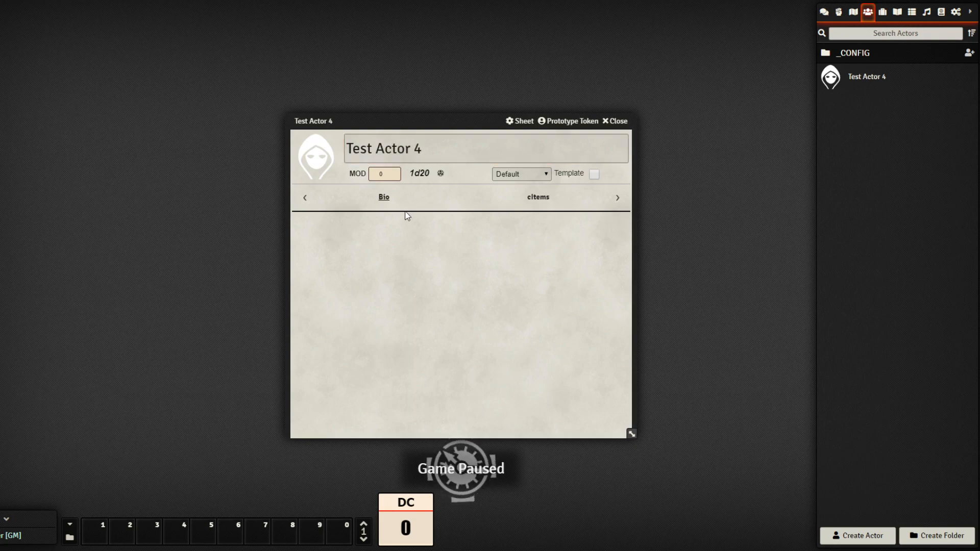
{"action": "left_click", "coordinate": [531, 213]}
{"action": "left_click_drag", "start_coordinate": [459, 118], "coordinate": [378, 69]}
{"action": "left_click", "coordinate": [379, 148]}
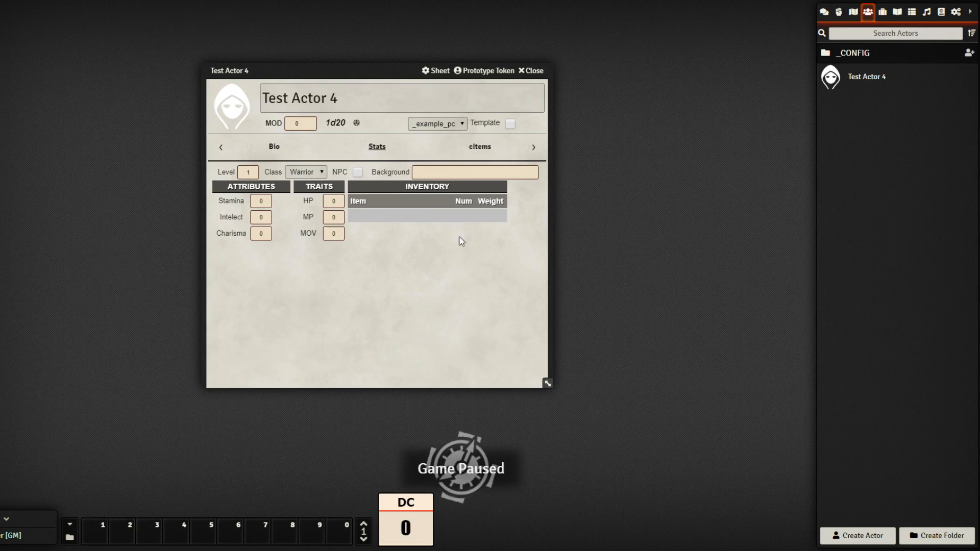
{"action": "left_click", "coordinate": [883, 11]}
Drag a Backpack from the _Compendium Objects folder into Test Actor 4's inventory
{"action": "left_click", "coordinate": [878, 53]}
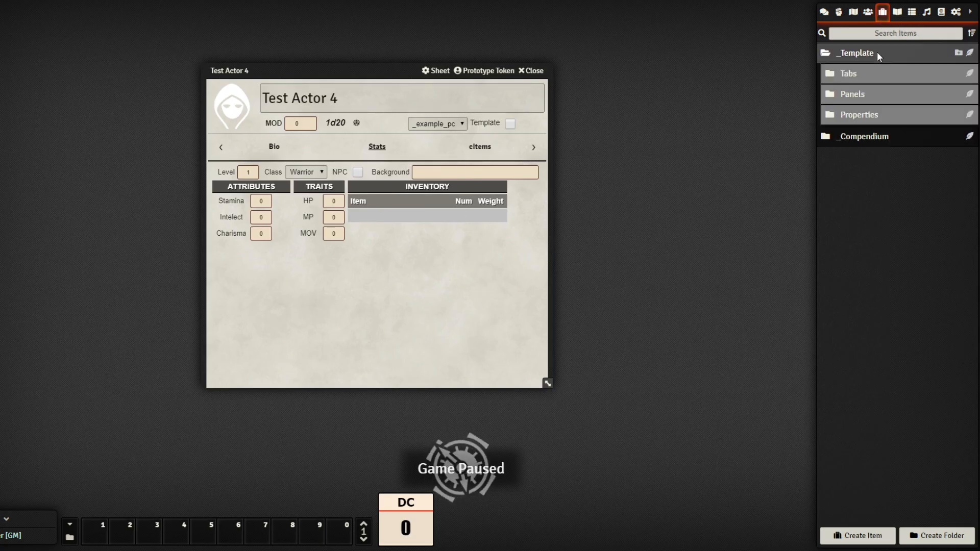
{"action": "left_click", "coordinate": [884, 136]}
{"action": "left_click", "coordinate": [877, 170]}
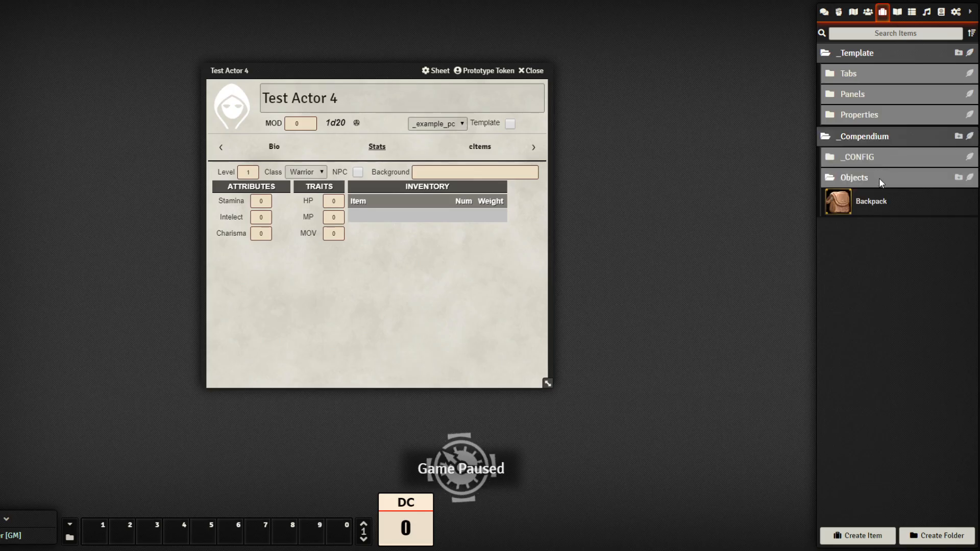
{"action": "left_click_drag", "start_coordinate": [708, 274], "coordinate": [411, 261]}
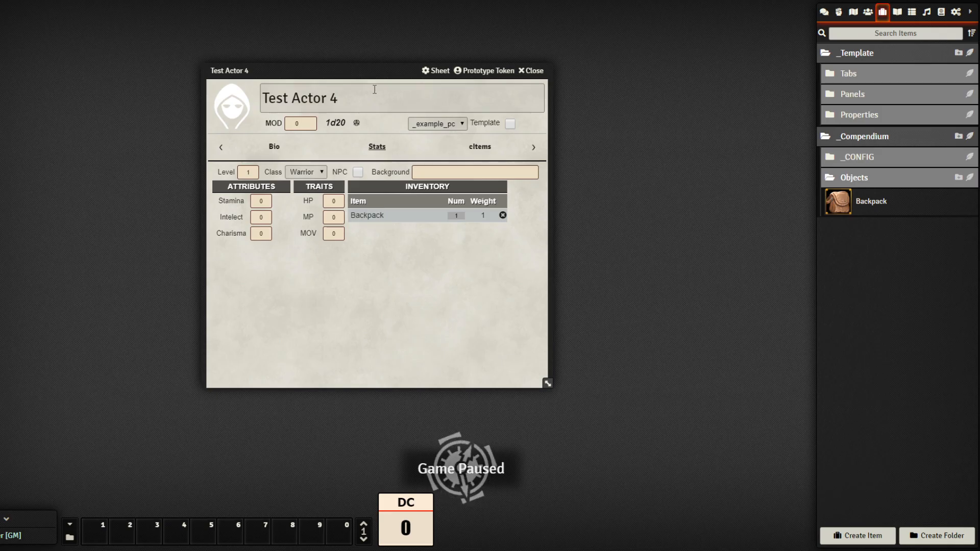
Close the Backpack item sheet and set the Backpack's Num to 2
{"action": "left_click", "coordinate": [373, 221]}
{"action": "left_click_drag", "start_coordinate": [461, 156], "coordinate": [652, 212]}
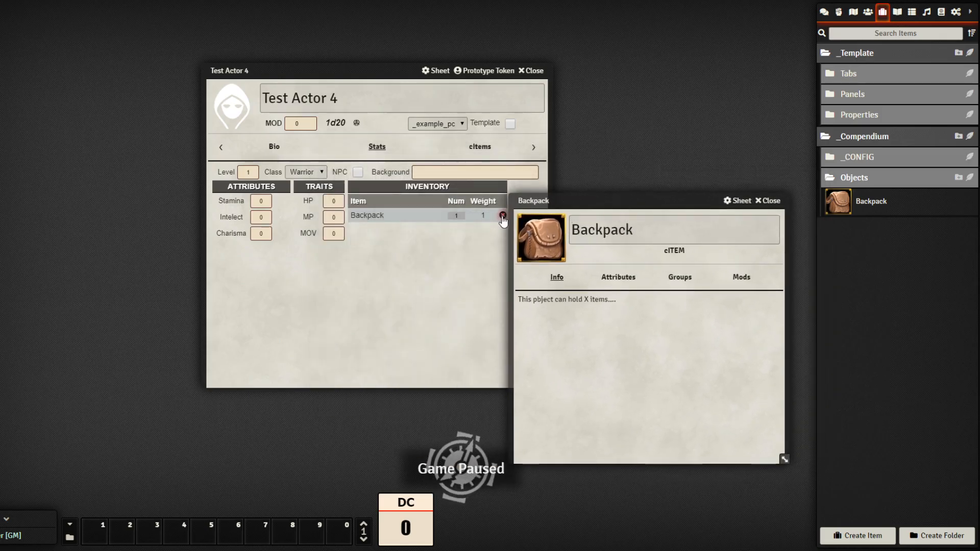
{"action": "double_click", "coordinate": [626, 200]}
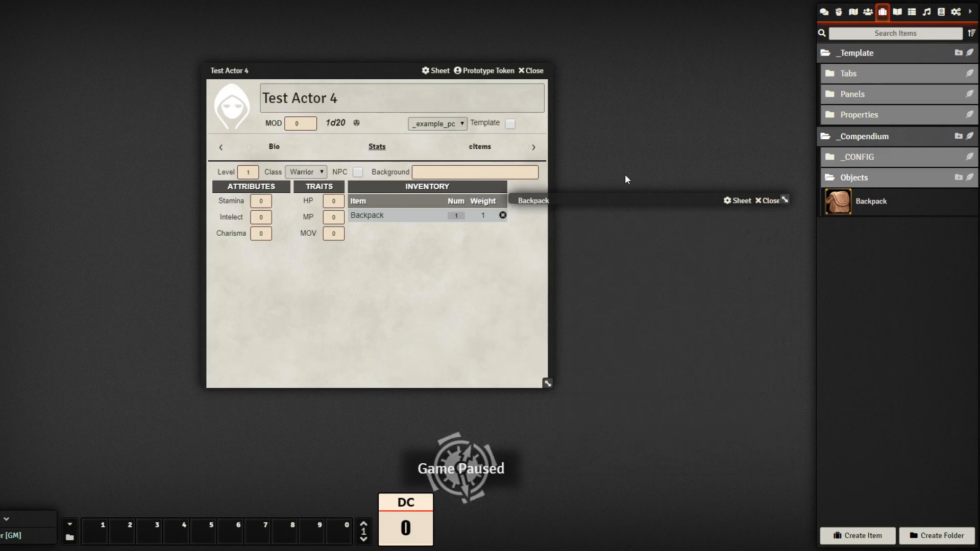
{"action": "key", "text": "Escape"}
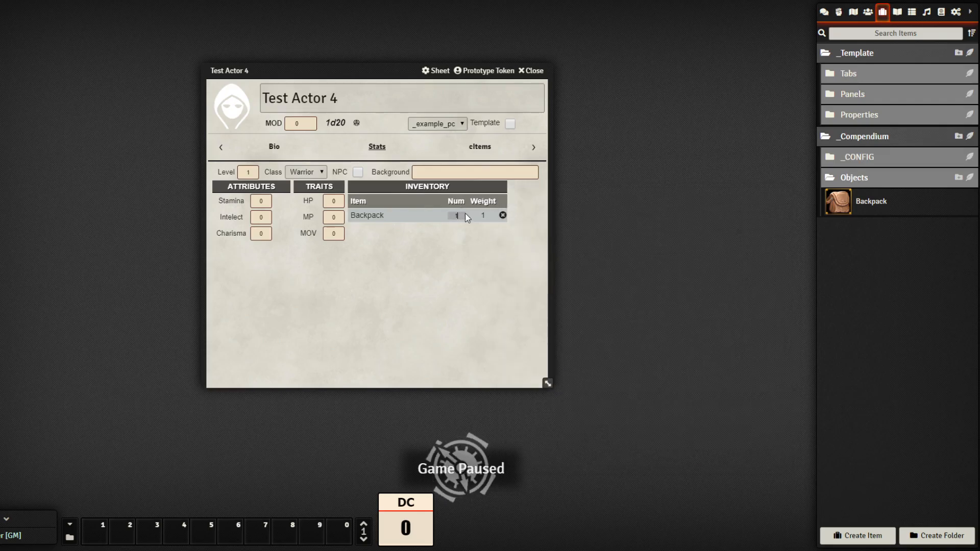
{"action": "type", "text": "2"}
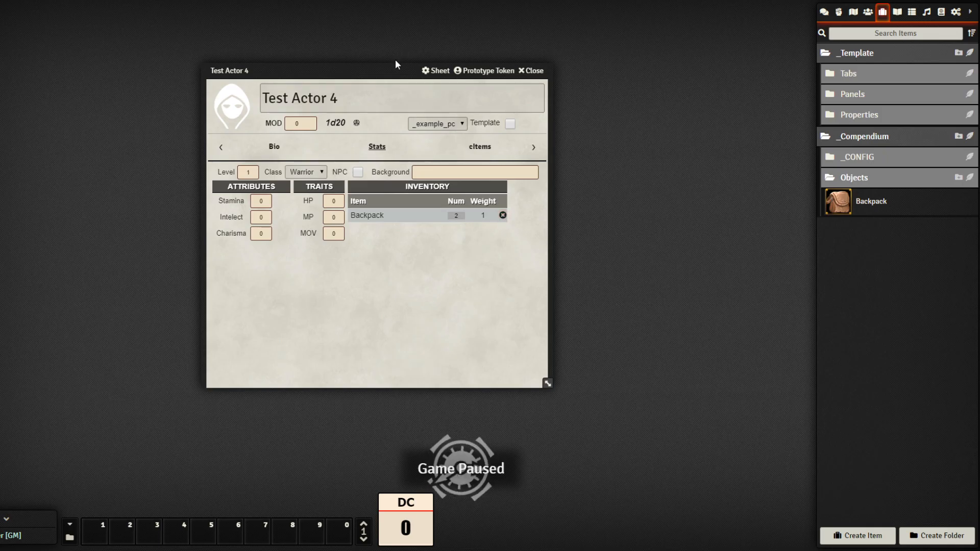
{"action": "left_click_drag", "start_coordinate": [395, 64], "coordinate": [335, 67]}
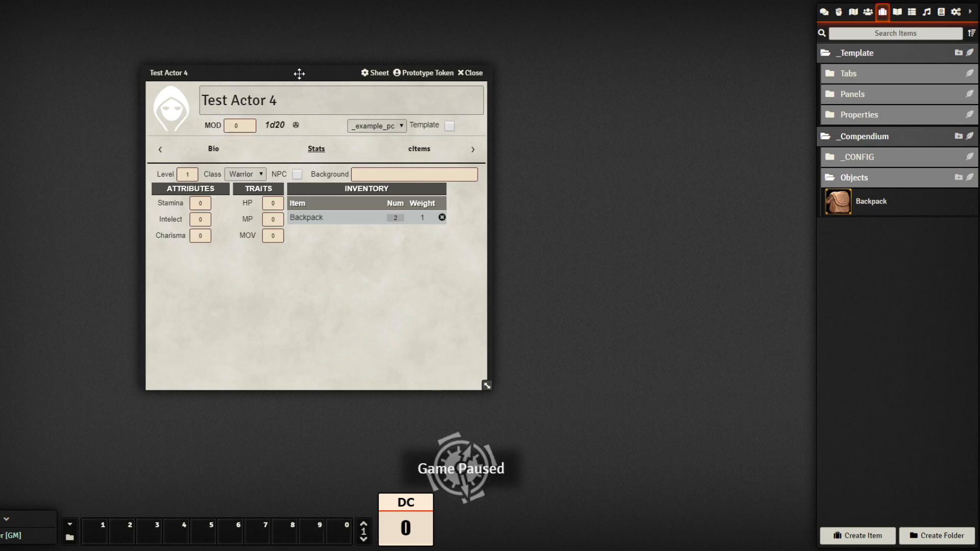
{"action": "left_click_drag", "start_coordinate": [299, 73], "coordinate": [217, 75]}
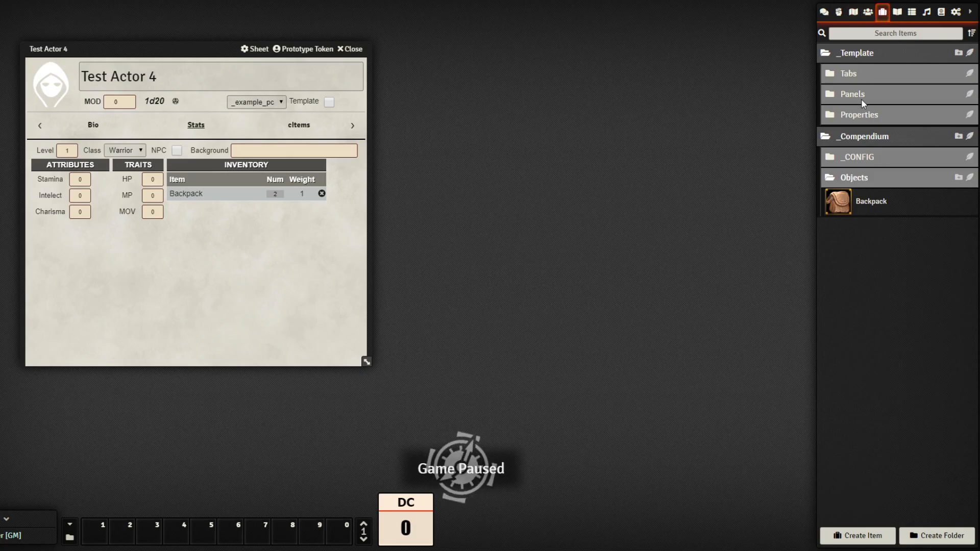
Open the Stamina property's details and make it rollable
{"action": "left_click", "coordinate": [862, 114]}
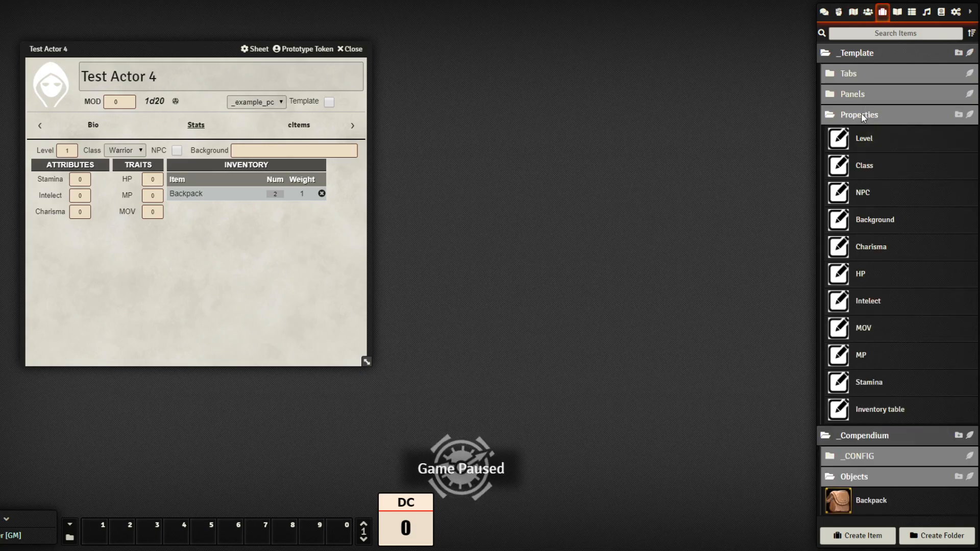
{"action": "left_click", "coordinate": [872, 389]}
{"action": "left_click_drag", "start_coordinate": [440, 144], "coordinate": [557, 100]}
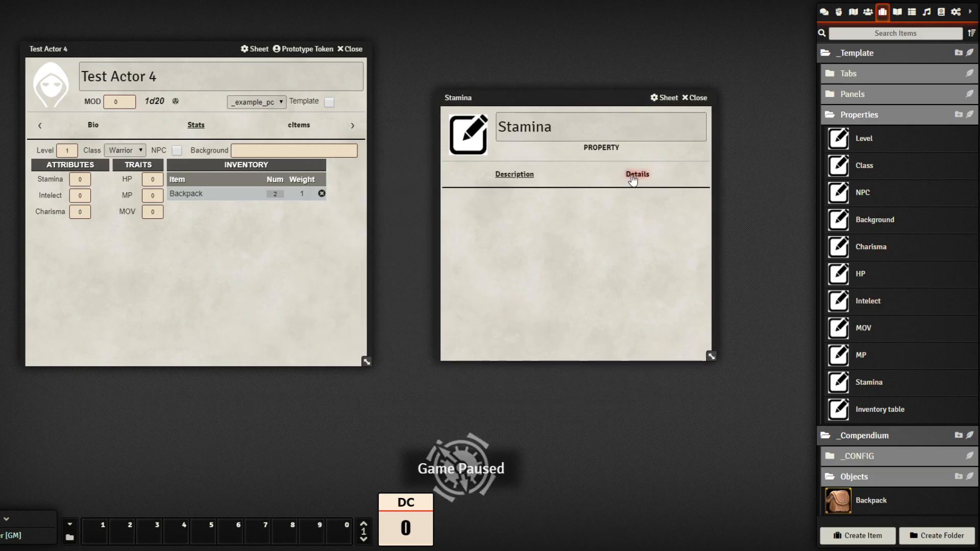
{"action": "left_click", "coordinate": [636, 176]}
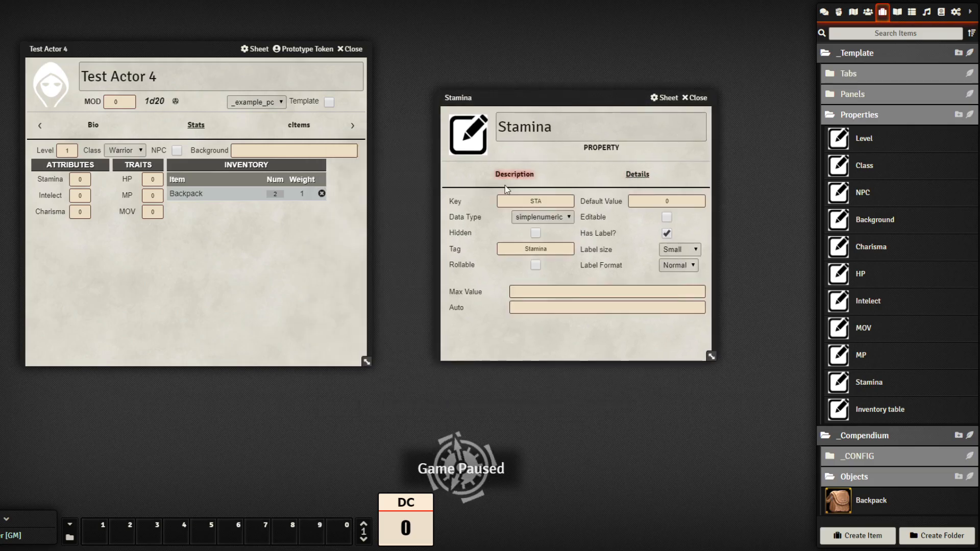
{"action": "left_click", "coordinate": [535, 265]}
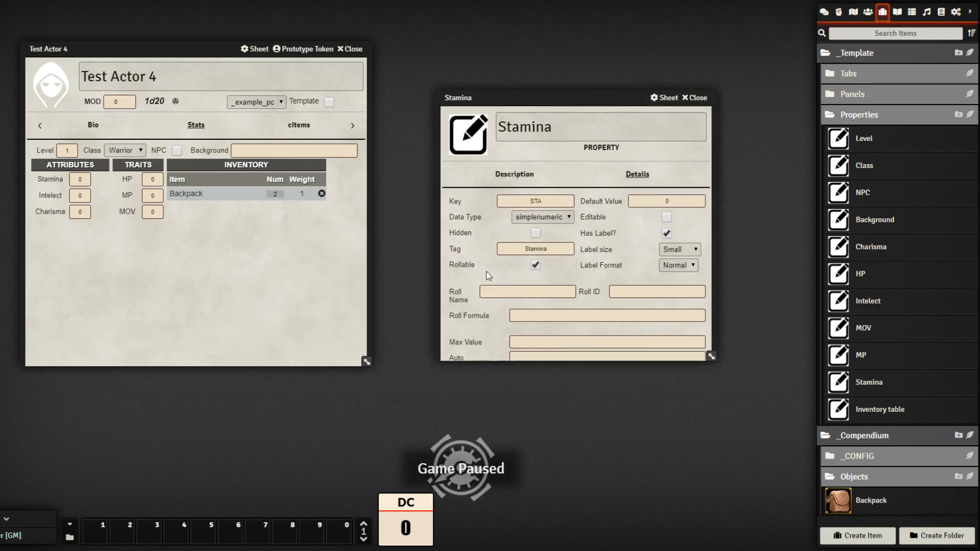
{"action": "left_click_drag", "start_coordinate": [712, 358], "coordinate": [715, 403]}
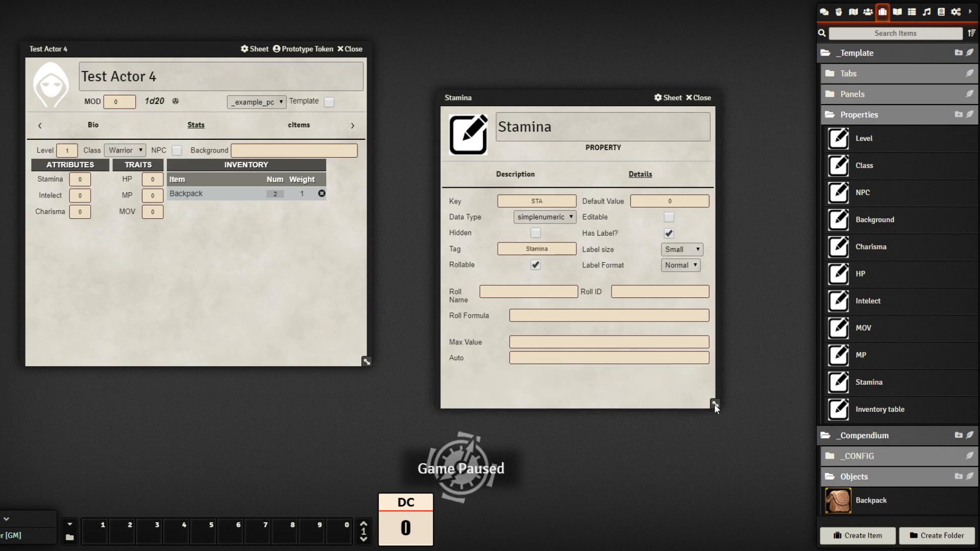
{"action": "left_click", "coordinate": [610, 357]}
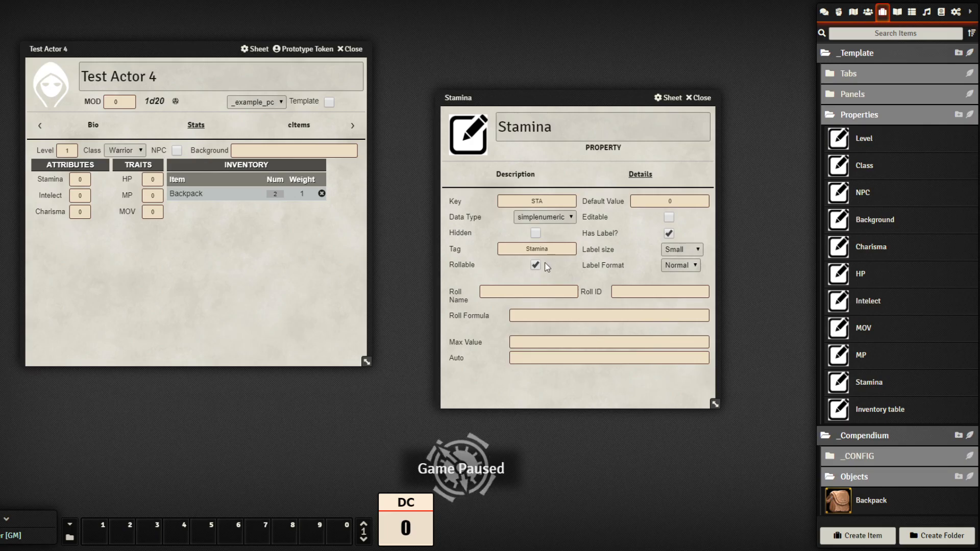
Give the Stamina roll name STAMINA, ID stamina and formula 1d6 + @{STA}
{"action": "left_click", "coordinate": [529, 291]}
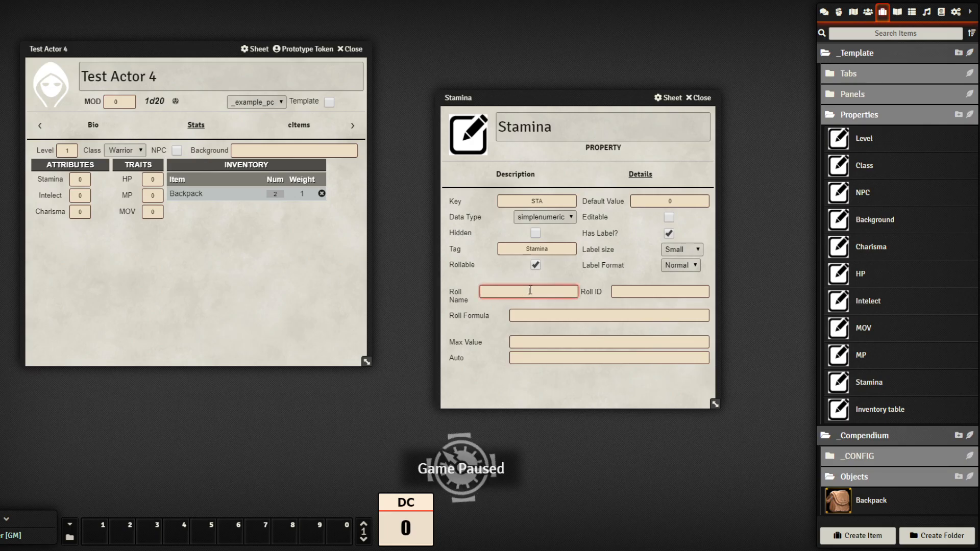
{"action": "type", "text": "STAMINA"}
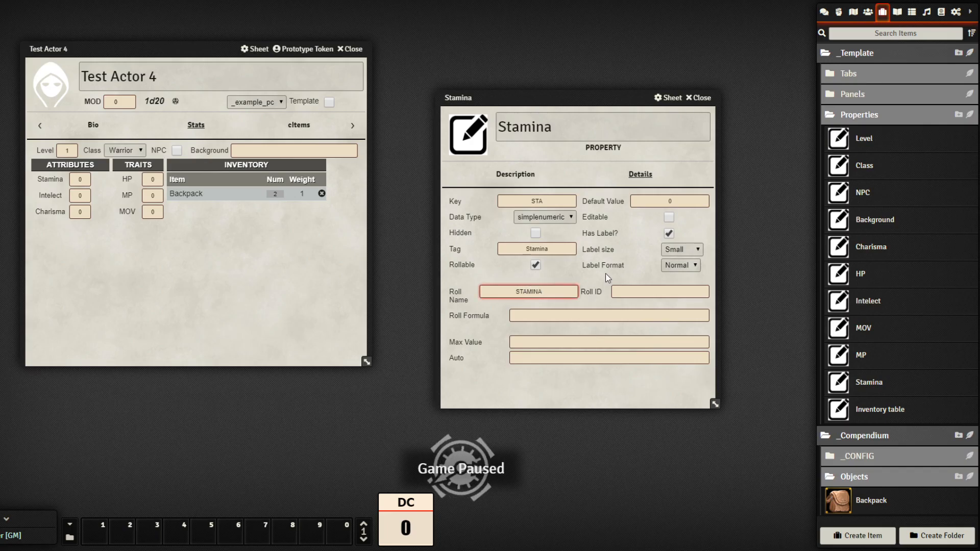
{"action": "left_click", "coordinate": [654, 288]}
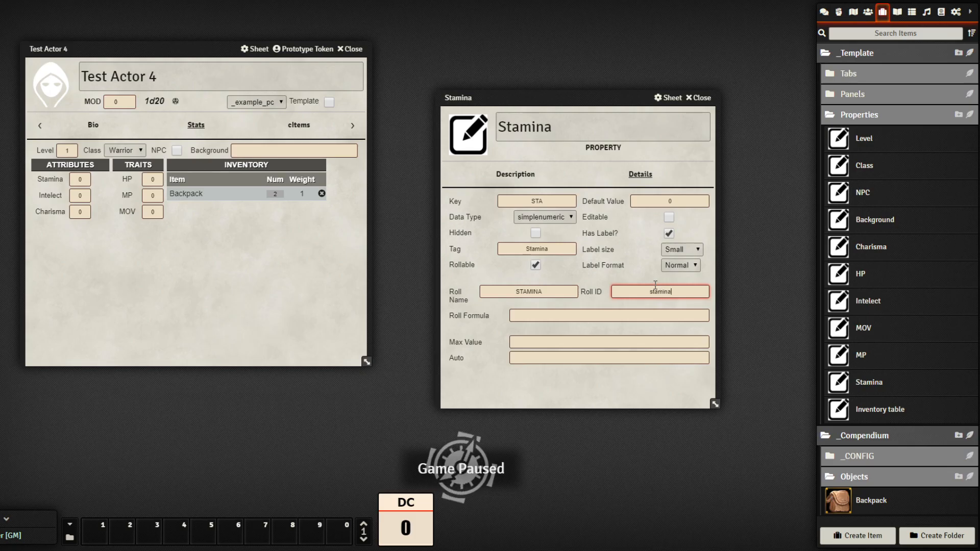
{"action": "left_click", "coordinate": [610, 313]}
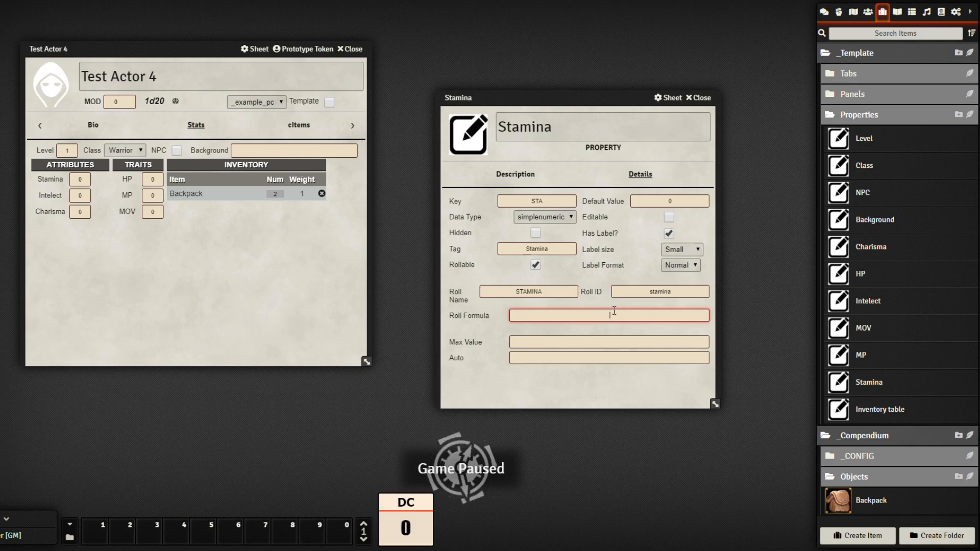
{"action": "type", "text": "1d6"}
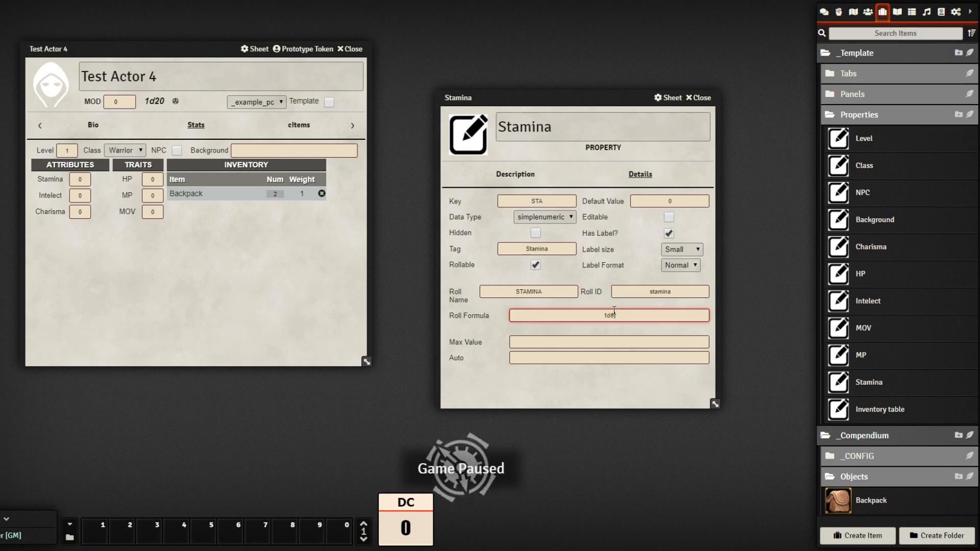
{"action": "type", "text": " +"}
{"action": "left_click", "coordinate": [533, 200]}
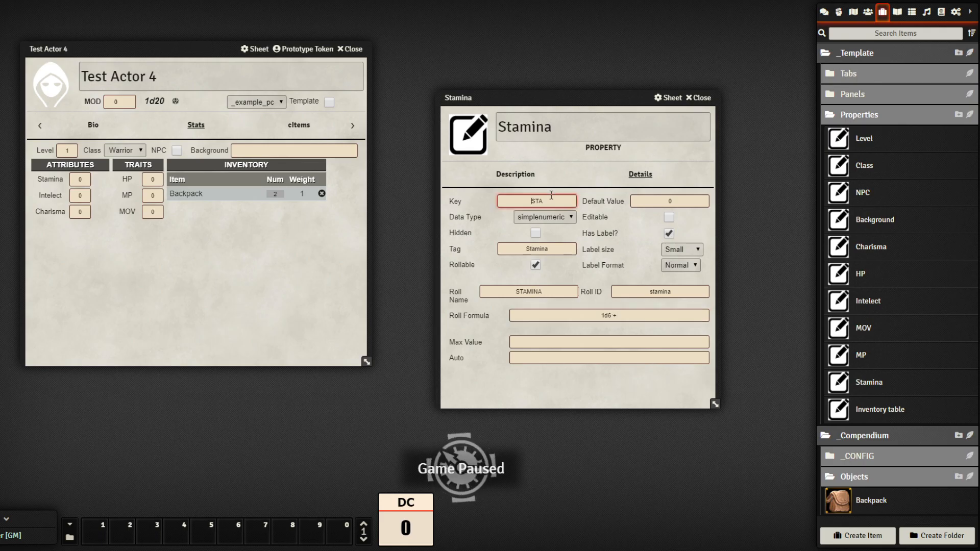
{"action": "left_click", "coordinate": [651, 317]}
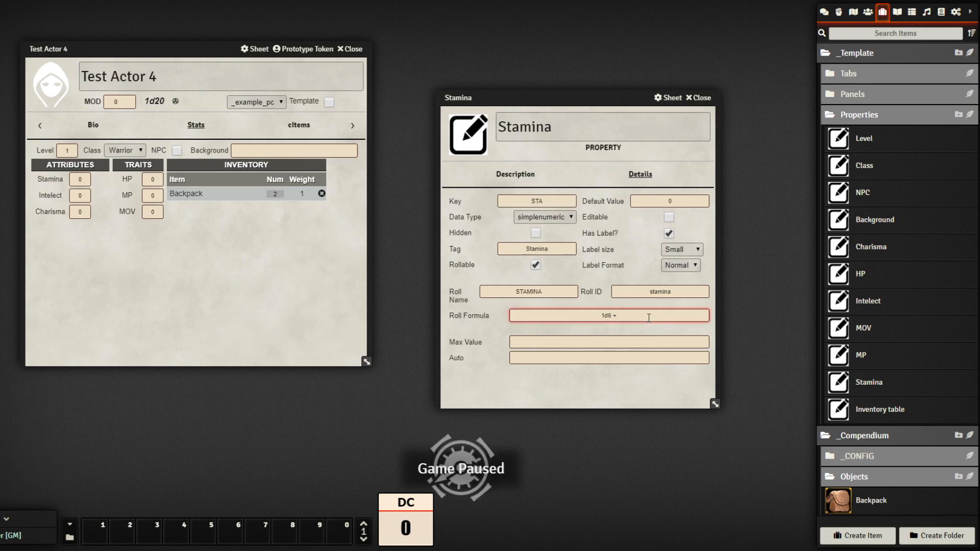
{"action": "type", "text": "@{"}
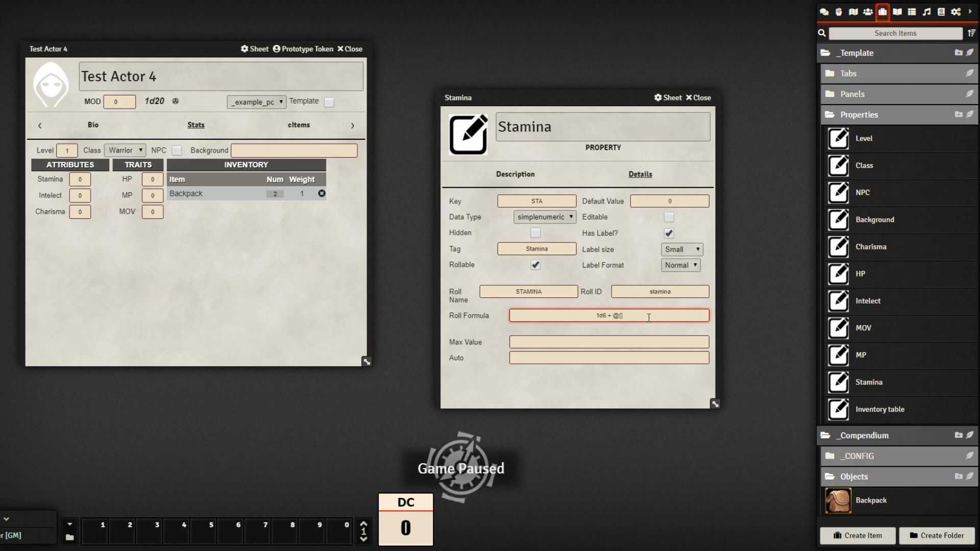
{"action": "type", "text": "STA}"}
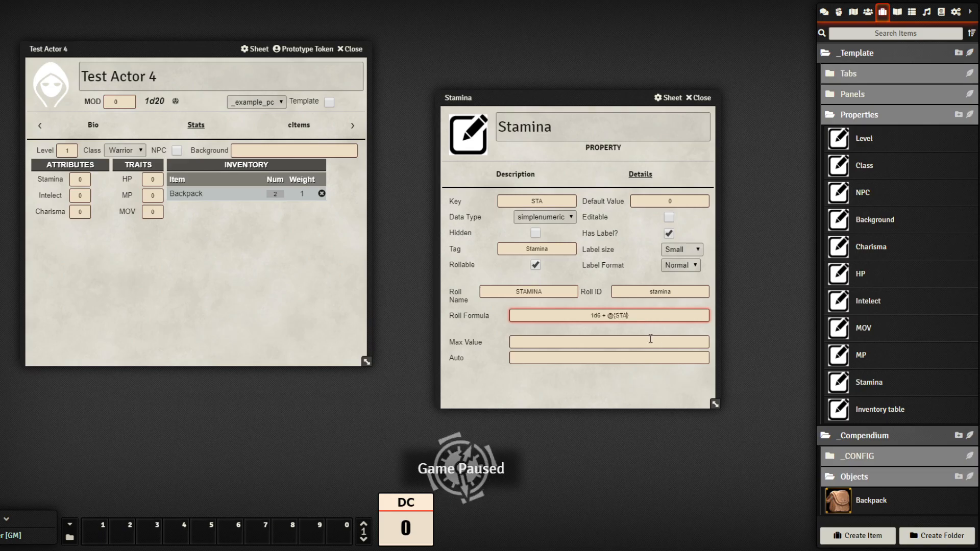
{"action": "left_click", "coordinate": [644, 327]}
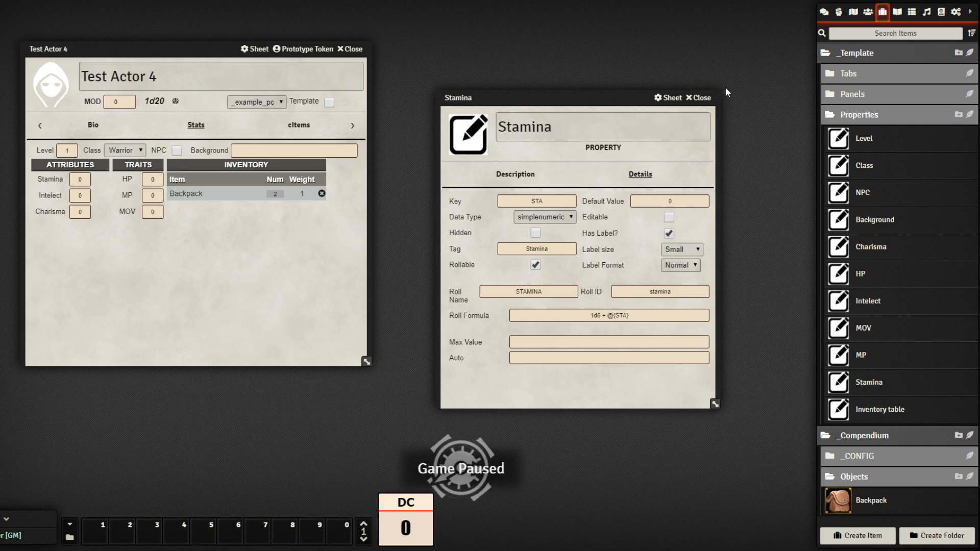
Close the Stamina sheet, open the _example_pc template and reload the world
{"action": "left_click", "coordinate": [703, 98]}
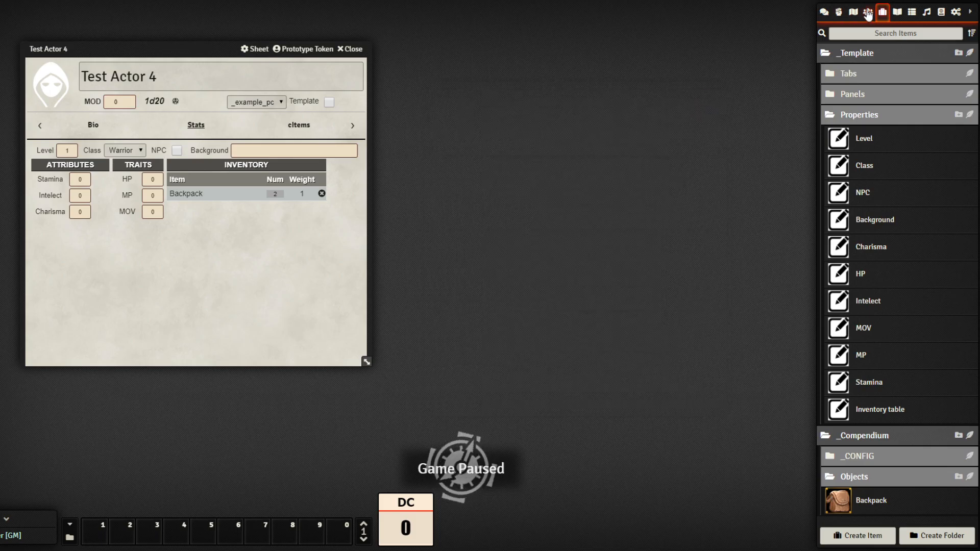
{"action": "left_click", "coordinate": [868, 12]}
{"action": "left_click", "coordinate": [862, 54]}
{"action": "left_click", "coordinate": [875, 77]}
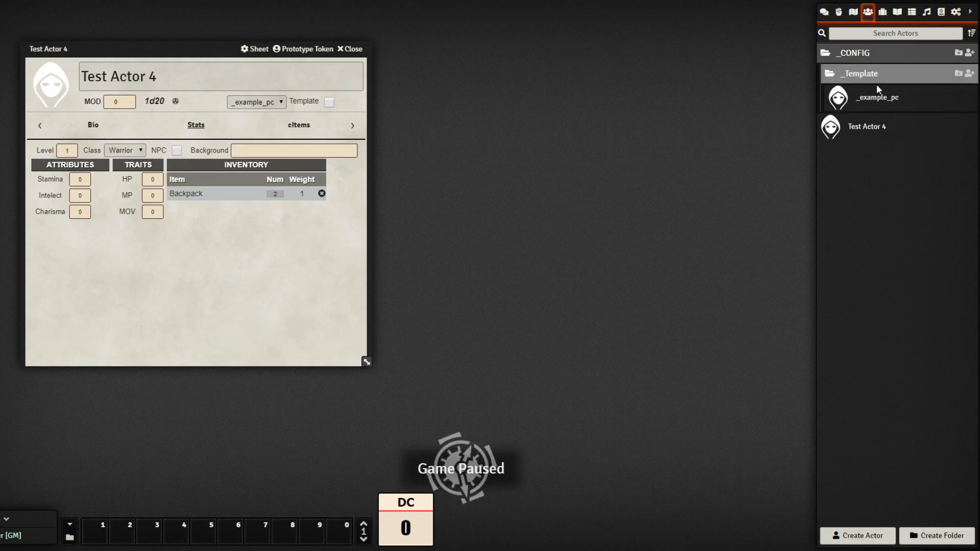
{"action": "left_click", "coordinate": [879, 97]}
{"action": "left_click_drag", "start_coordinate": [480, 121], "coordinate": [610, 72]}
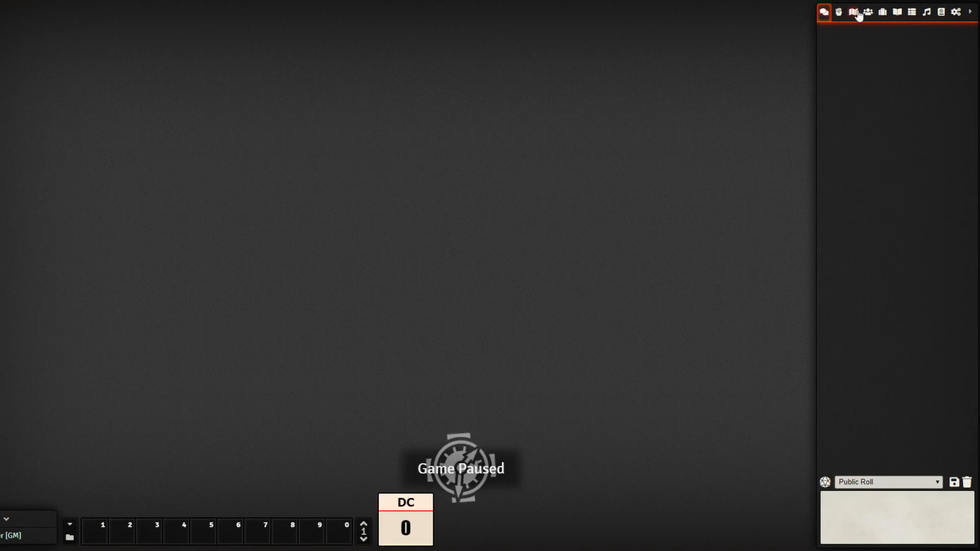
{"action": "left_click", "coordinate": [867, 13]}
Open Test Actor 4's sheet on its Stats page
{"action": "left_click", "coordinate": [868, 79]}
{"action": "left_click_drag", "start_coordinate": [478, 125], "coordinate": [262, 81]}
{"action": "left_click", "coordinate": [302, 128]}
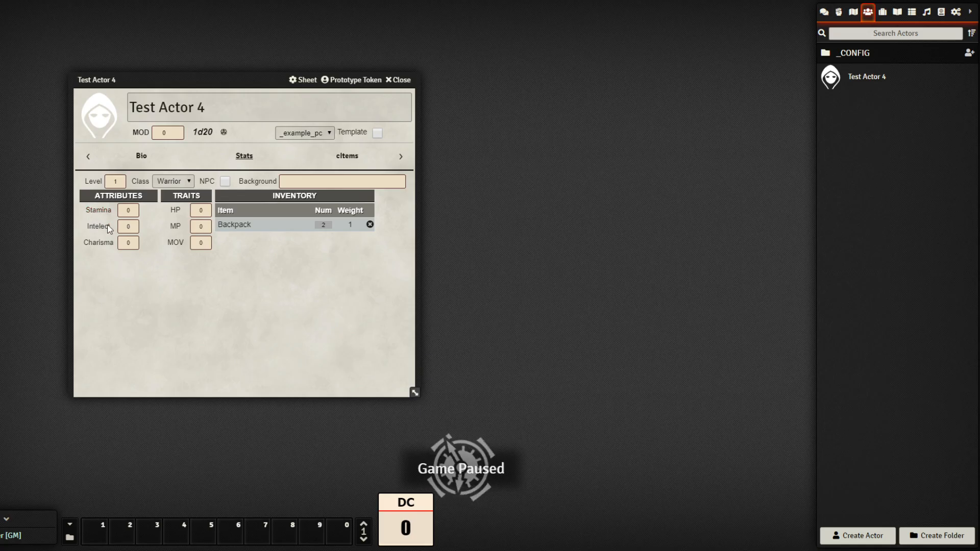
Roll Stamina to chat and inspect the roll's formula breakdown
{"action": "left_click", "coordinate": [824, 12]}
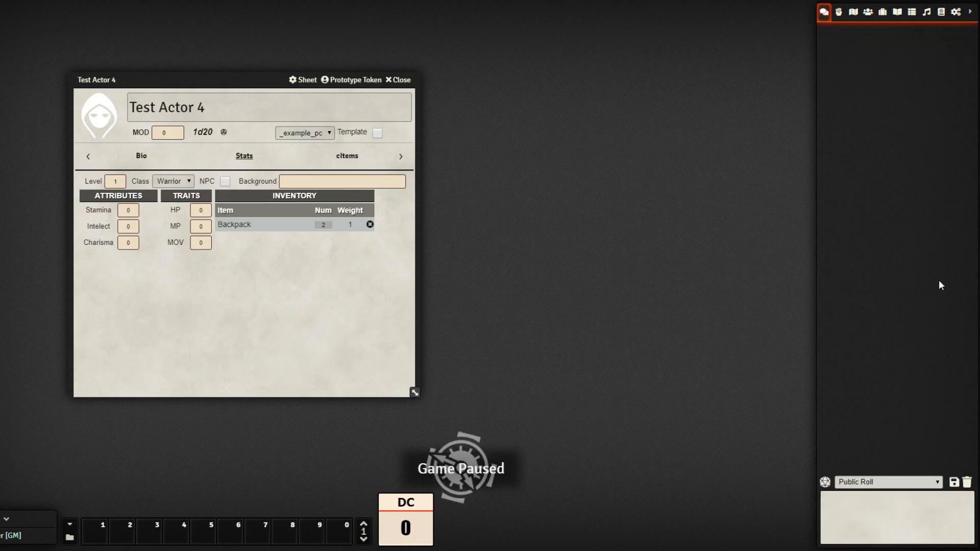
{"action": "left_click", "coordinate": [98, 210]}
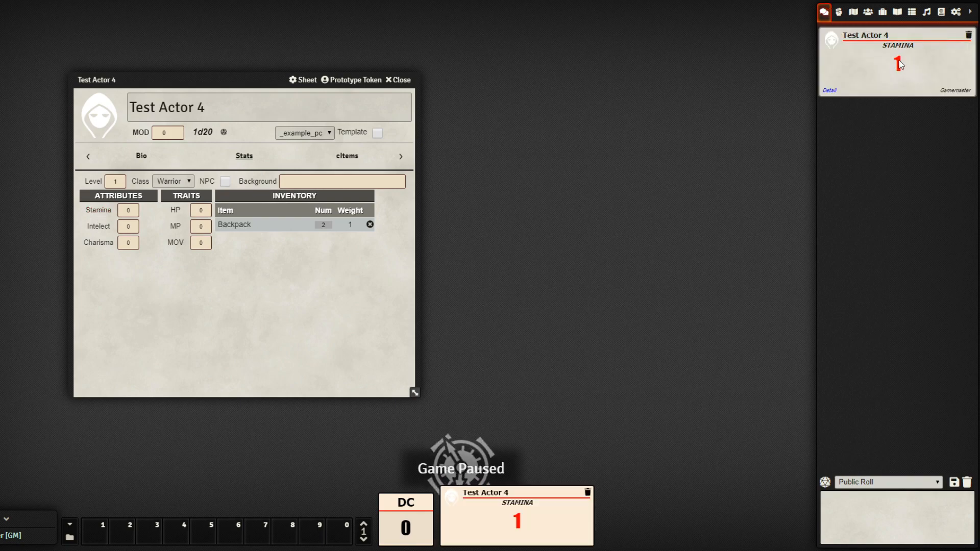
{"action": "left_click", "coordinate": [830, 91]}
{"action": "left_click", "coordinate": [832, 92]}
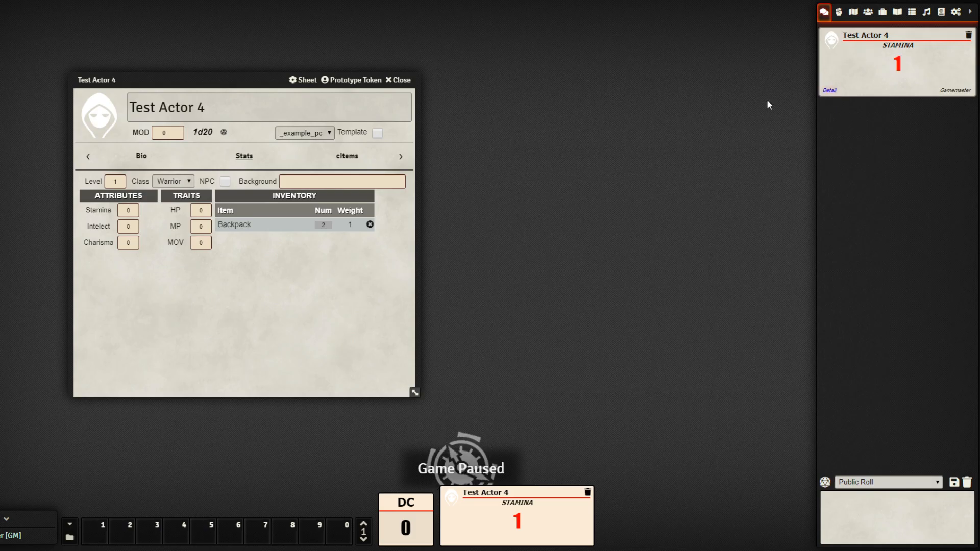
Set Stamina to 3 and roll again, getting 8 from 1d6 + 3
{"action": "left_click", "coordinate": [124, 210]}
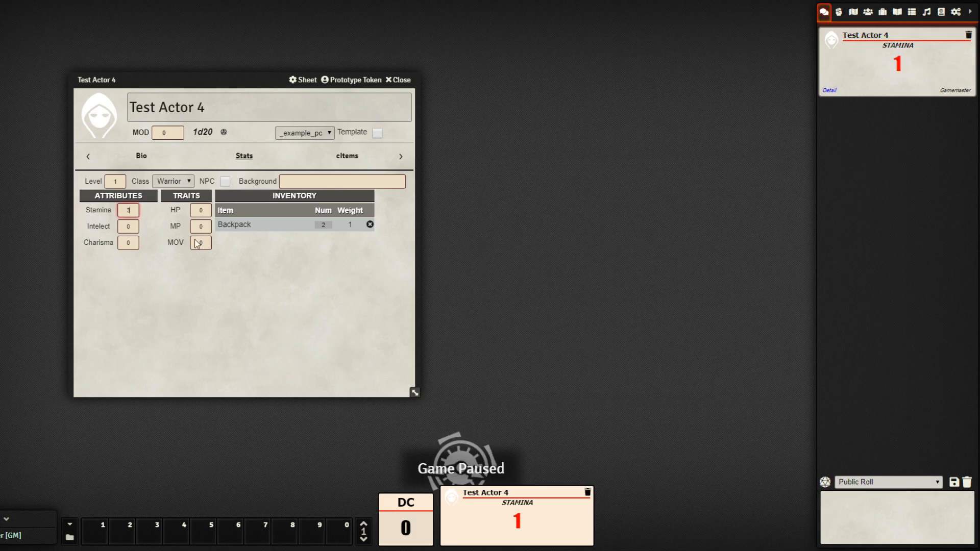
{"action": "left_click", "coordinate": [268, 313]}
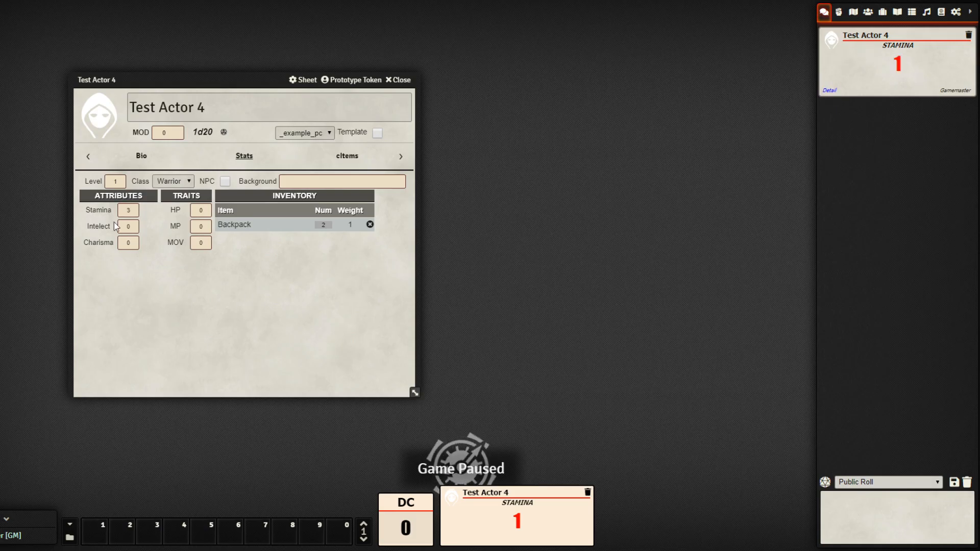
{"action": "left_click", "coordinate": [100, 211]}
{"action": "left_click", "coordinate": [830, 163]}
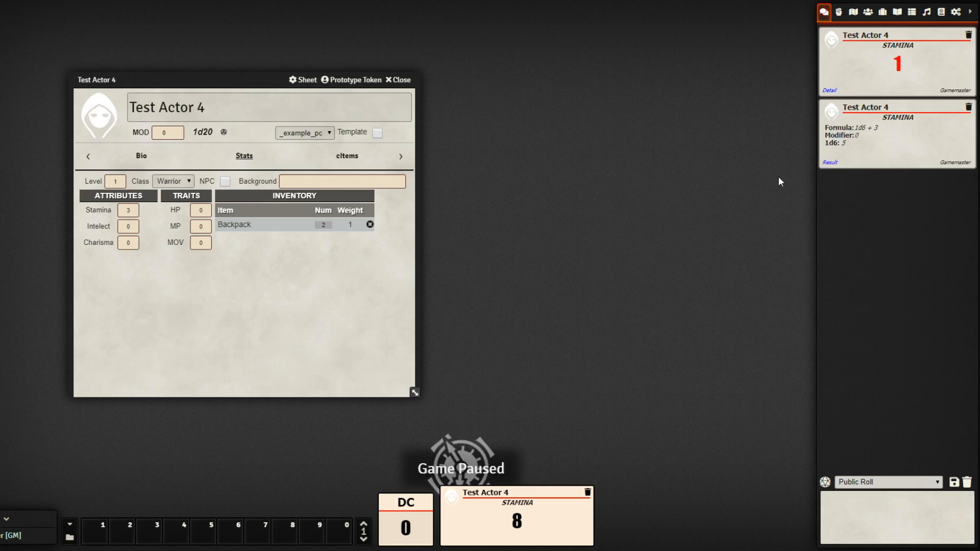
{"action": "left_click", "coordinate": [830, 162]}
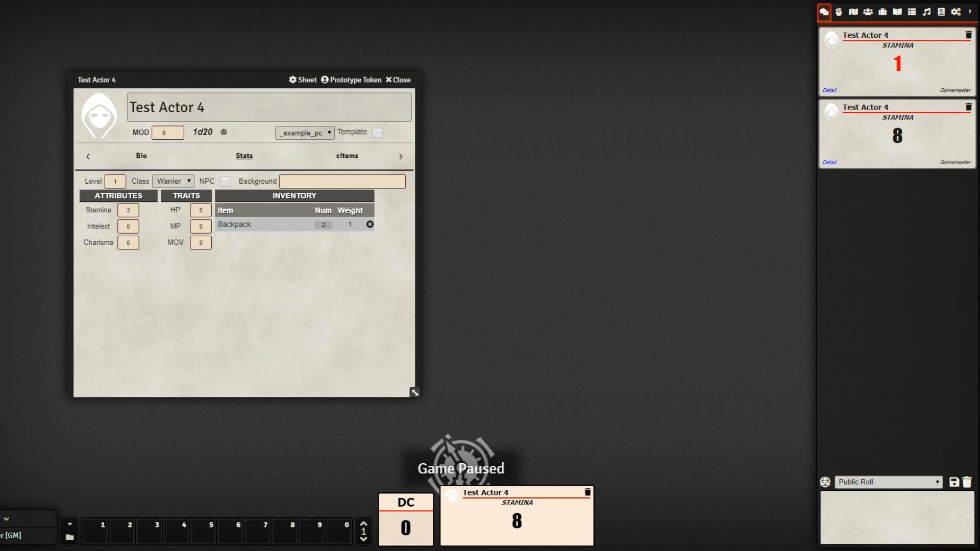
{"action": "left_click", "coordinate": [873, 16]}
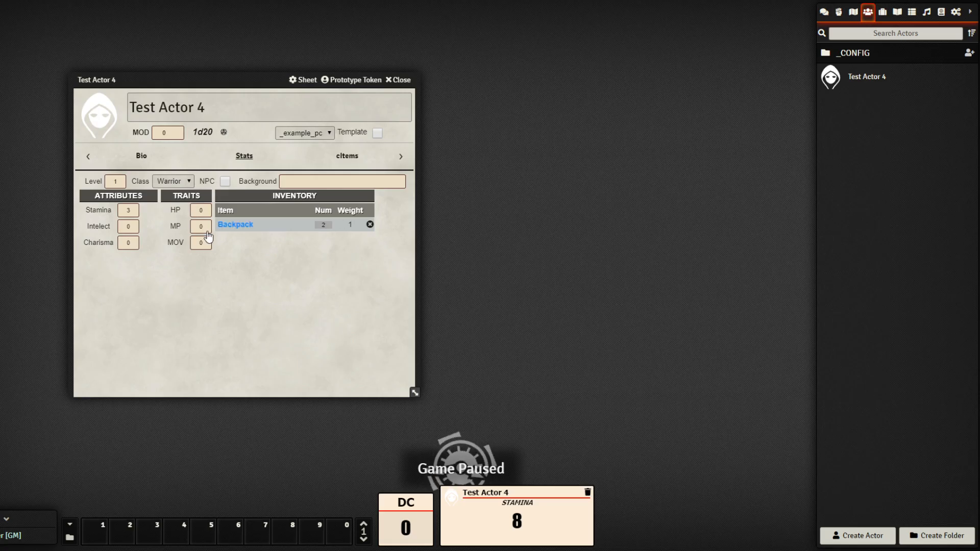
Open the HP property from Items > _Template > Properties
{"action": "left_click", "coordinate": [892, 15]}
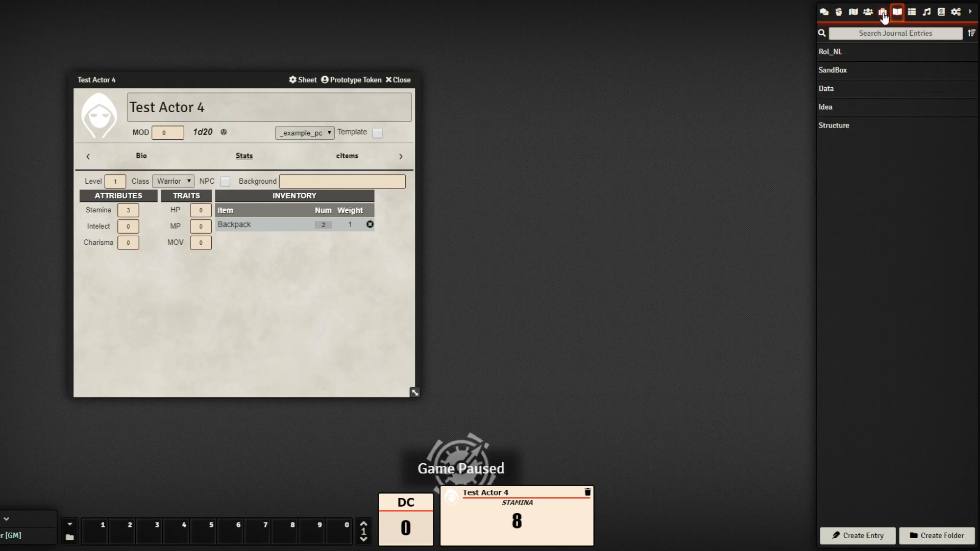
{"action": "left_click", "coordinate": [883, 13]}
{"action": "left_click", "coordinate": [858, 73]}
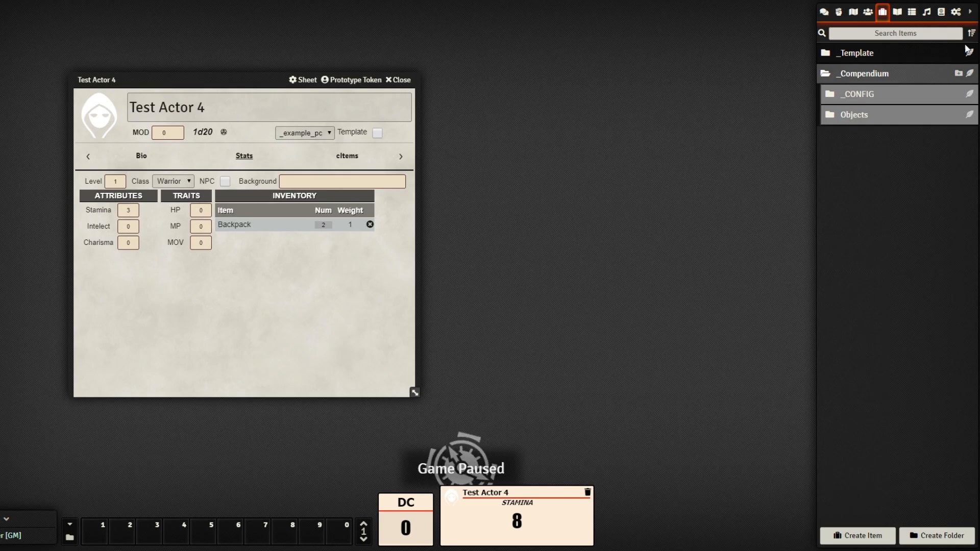
{"action": "left_click", "coordinate": [858, 90]}
{"action": "left_click", "coordinate": [858, 89]}
{"action": "left_click", "coordinate": [862, 60]}
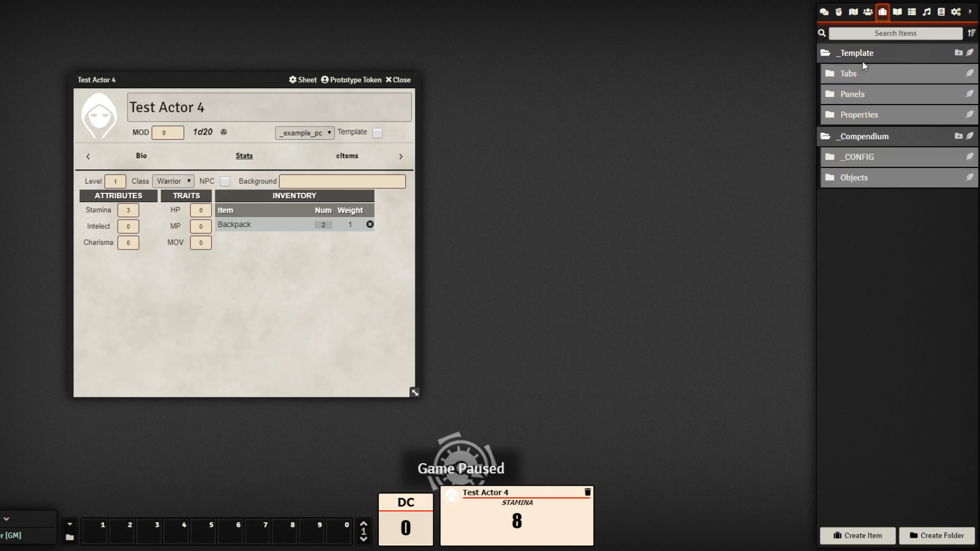
{"action": "left_click", "coordinate": [864, 115]}
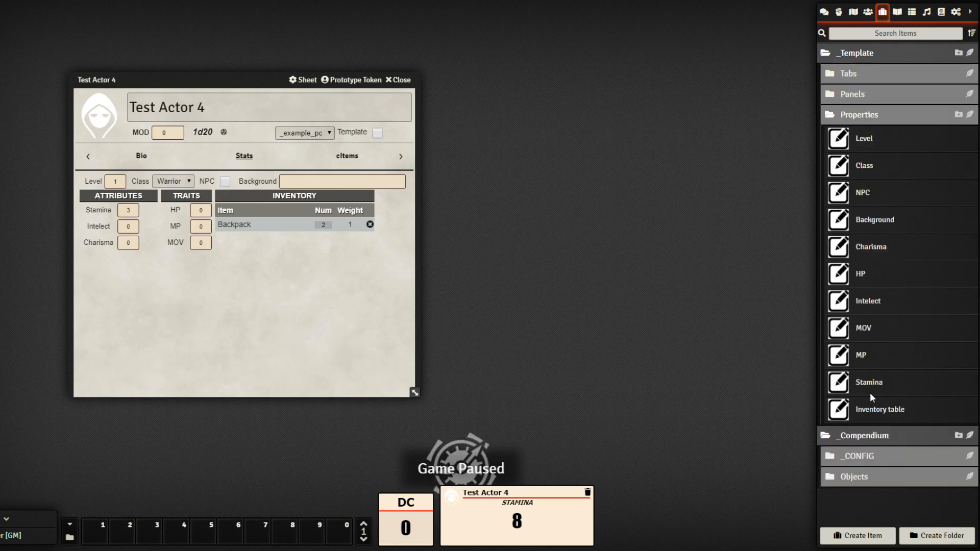
{"action": "left_click", "coordinate": [862, 279]}
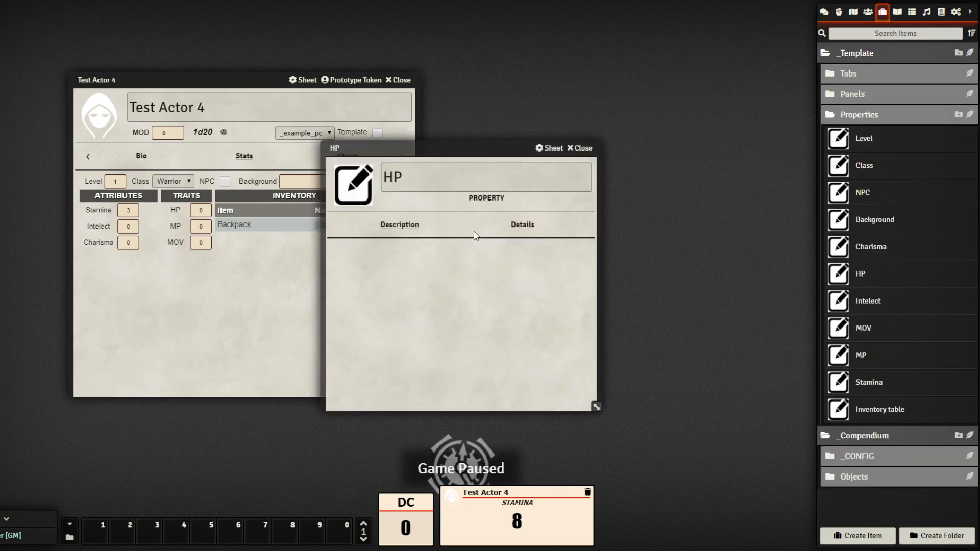
Set HP's Auto formula to @{STA}+6 and close the window
{"action": "left_click", "coordinate": [536, 227]}
{"action": "left_click_drag", "start_coordinate": [485, 152], "coordinate": [649, 92]}
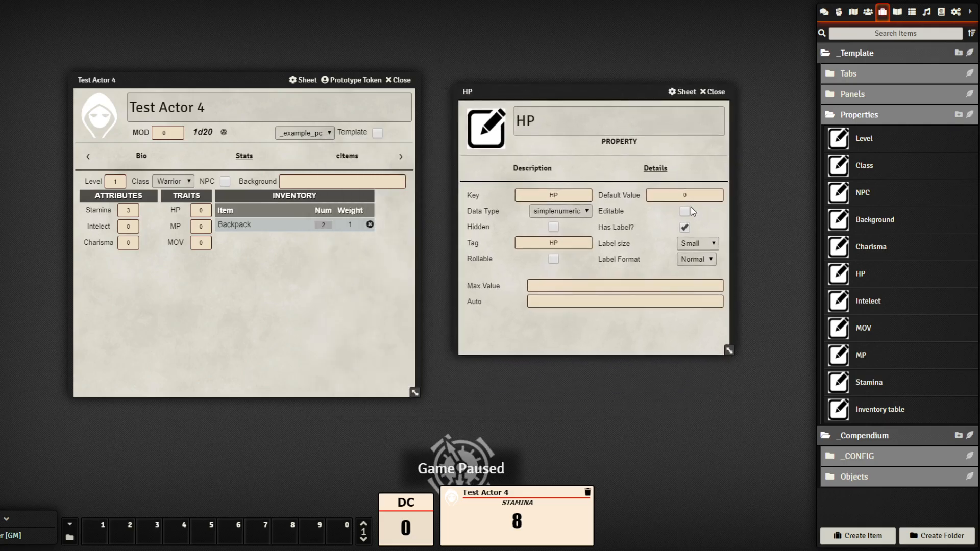
{"action": "left_click", "coordinate": [584, 302]}
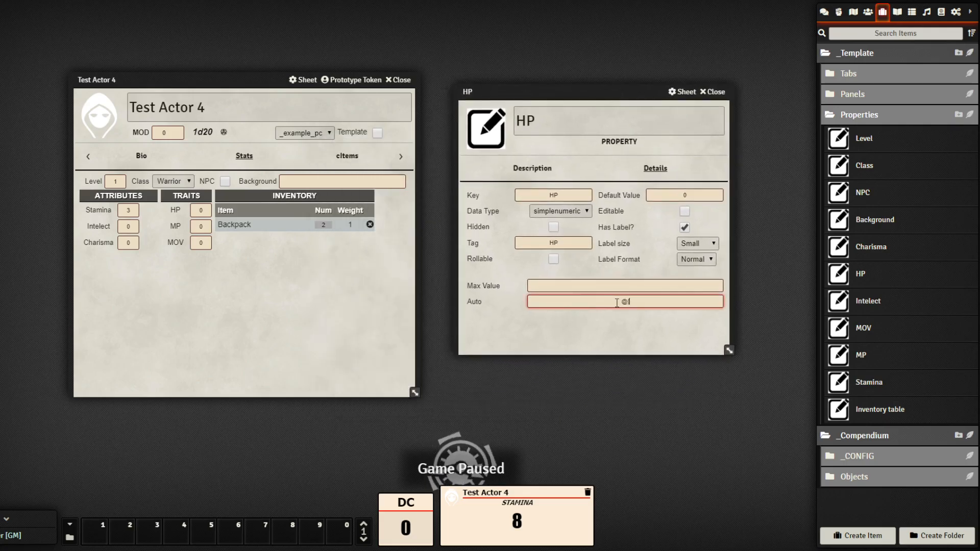
{"action": "type", "text": "@{STA"}
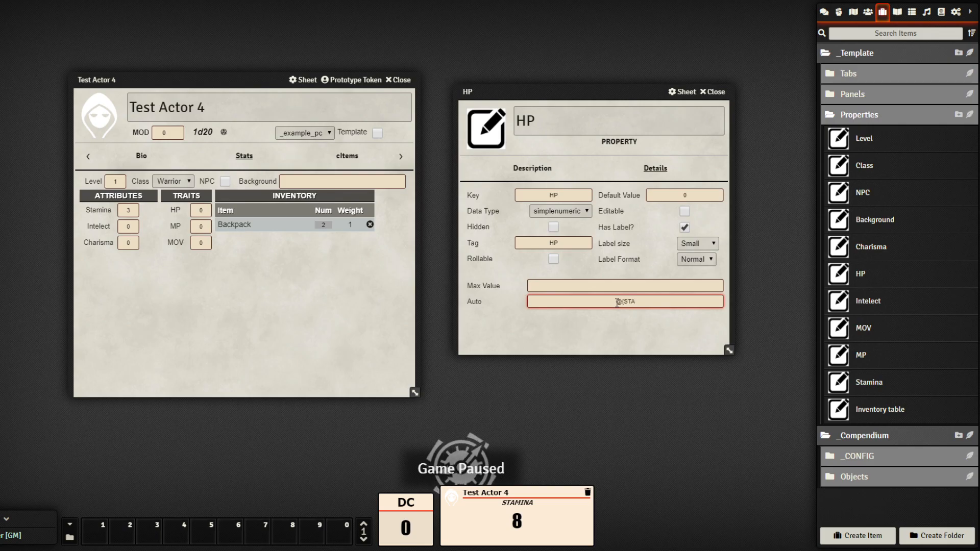
{"action": "type", "text": "}+6"}
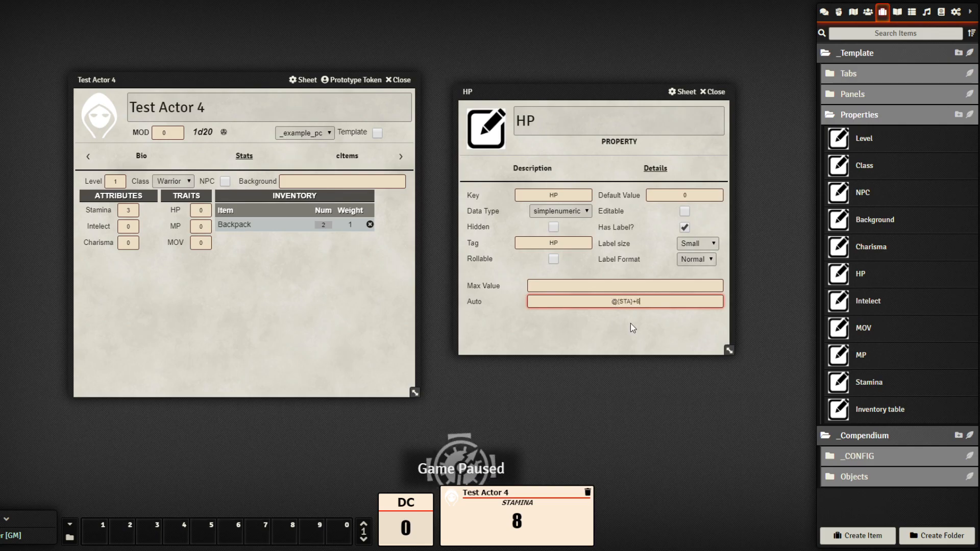
{"action": "left_click", "coordinate": [630, 323]}
{"action": "left_click", "coordinate": [717, 92]}
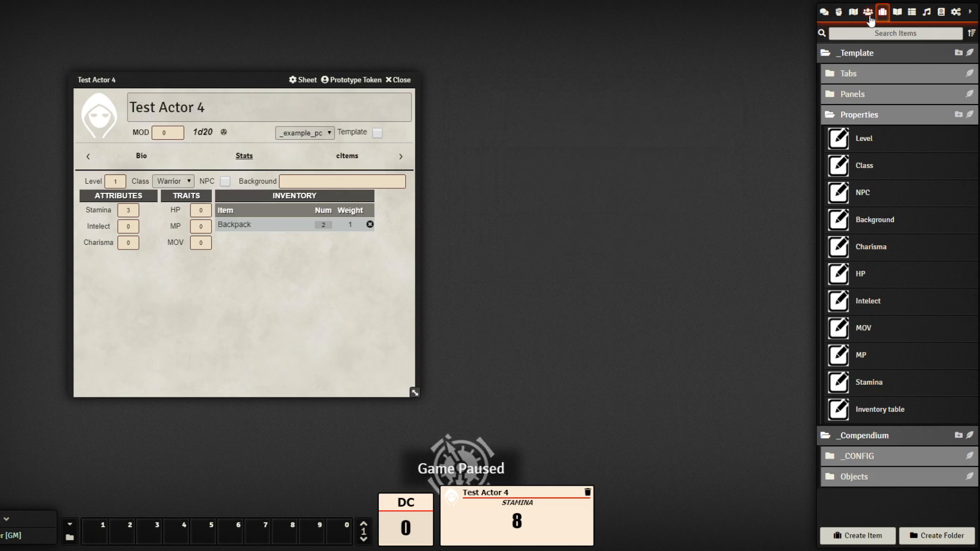
Open Test Actor 4's sheet on its Stats page
{"action": "left_click", "coordinate": [868, 11]}
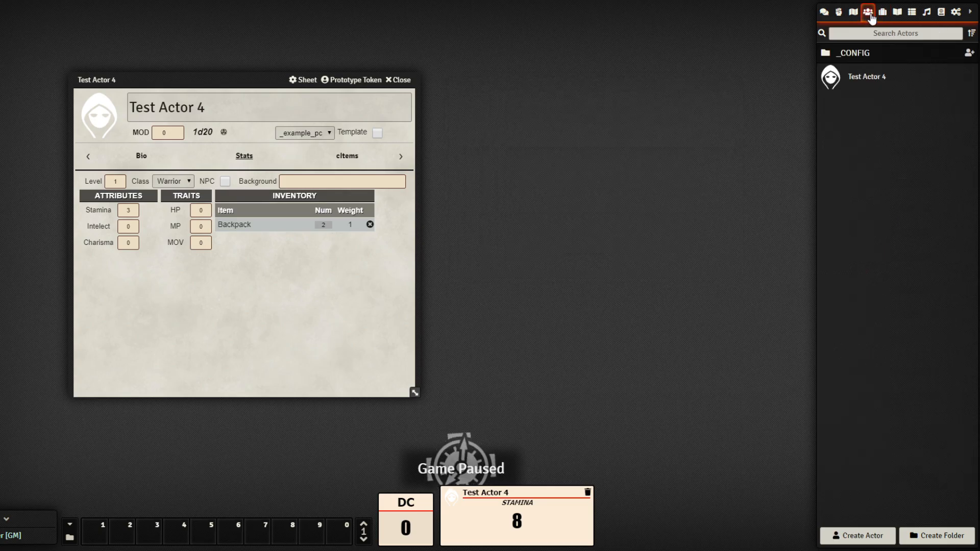
{"action": "left_click", "coordinate": [863, 53]}
{"action": "left_click", "coordinate": [864, 51]}
{"action": "left_click", "coordinate": [863, 74]}
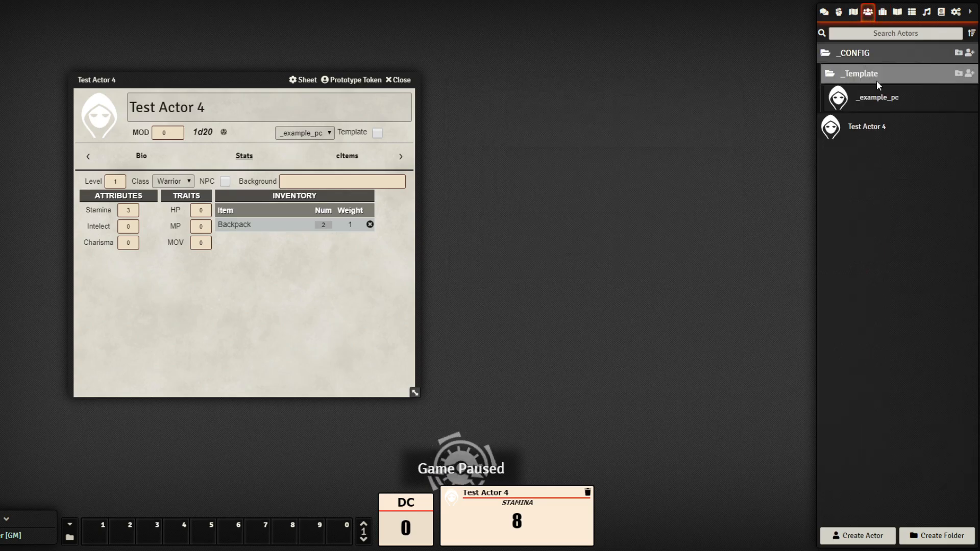
{"action": "left_click", "coordinate": [877, 97]}
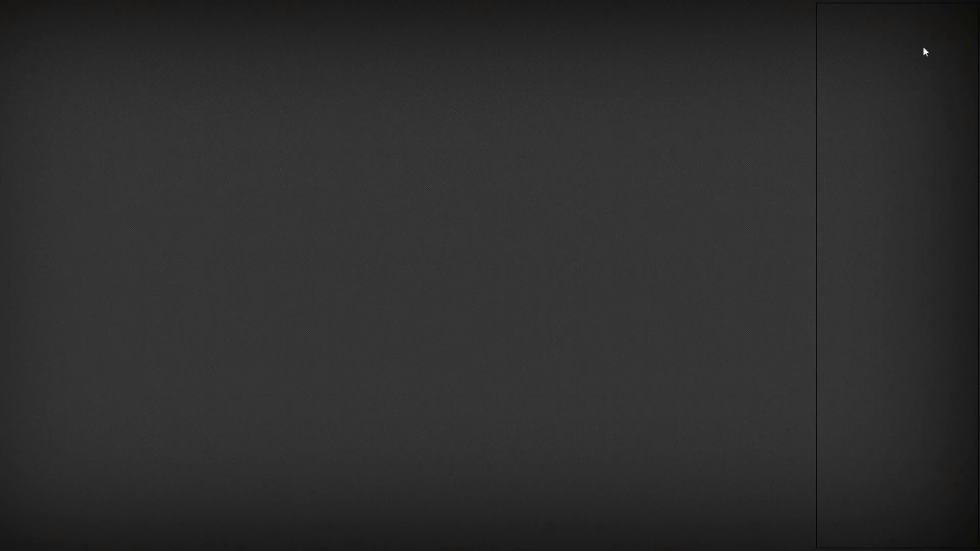
{"action": "left_click", "coordinate": [868, 12]}
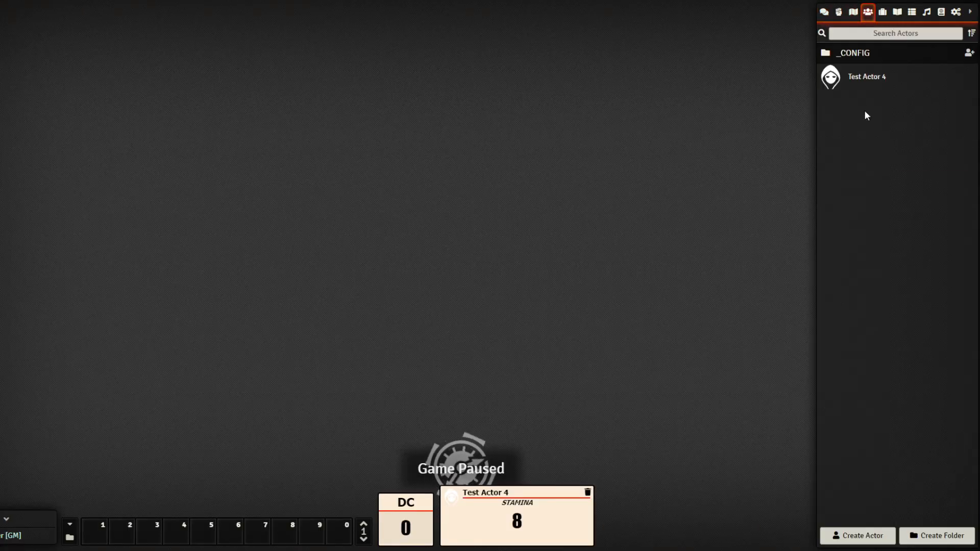
{"action": "left_click", "coordinate": [870, 78]}
{"action": "left_click", "coordinate": [462, 199]}
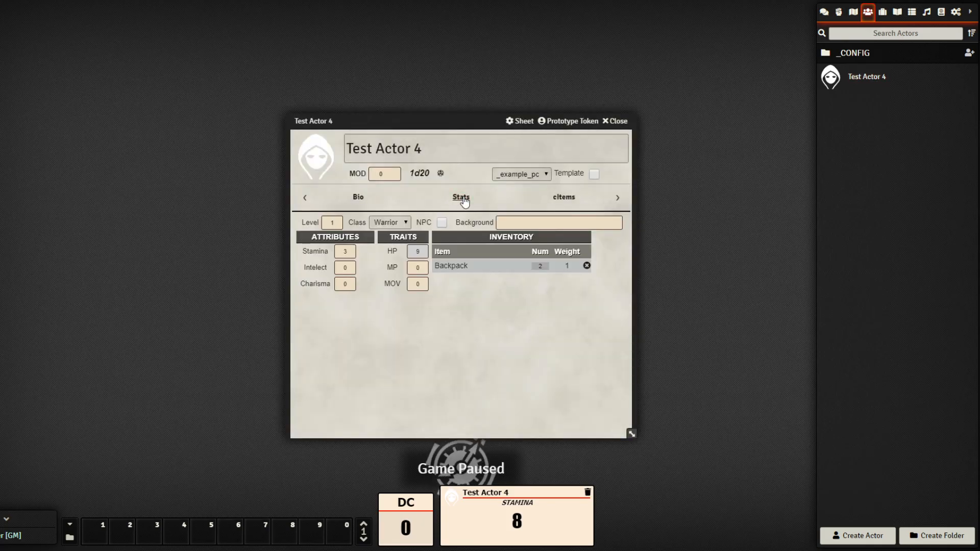
Change Stamina to 2 so HP recalculates to 8
{"action": "left_click", "coordinate": [347, 252]}
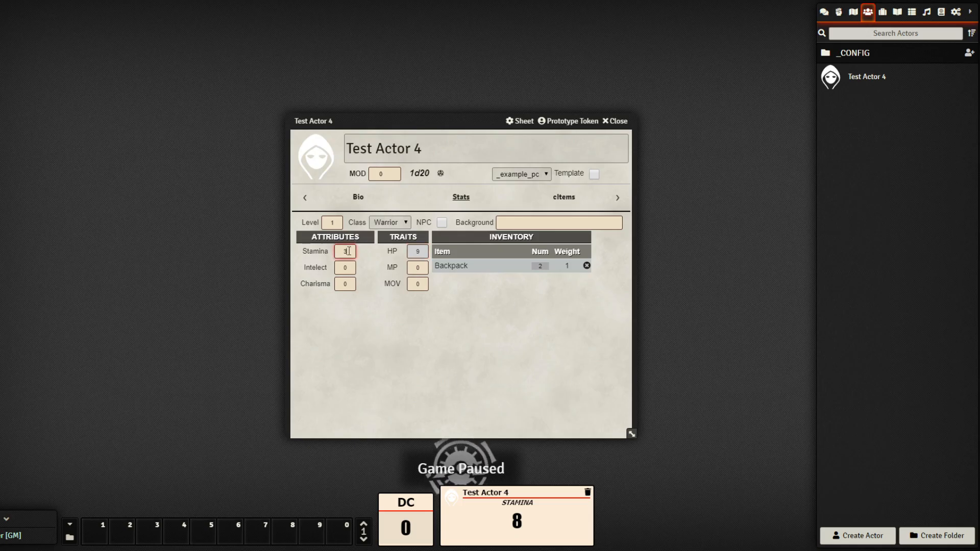
{"action": "type", "text": "2"}
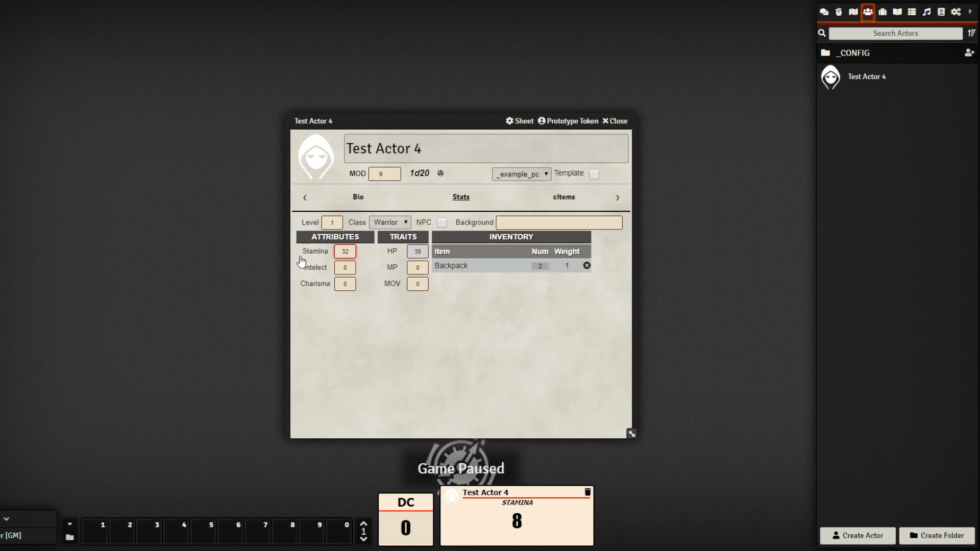
{"action": "double_click", "coordinate": [350, 252]}
{"action": "type", "text": "2"}
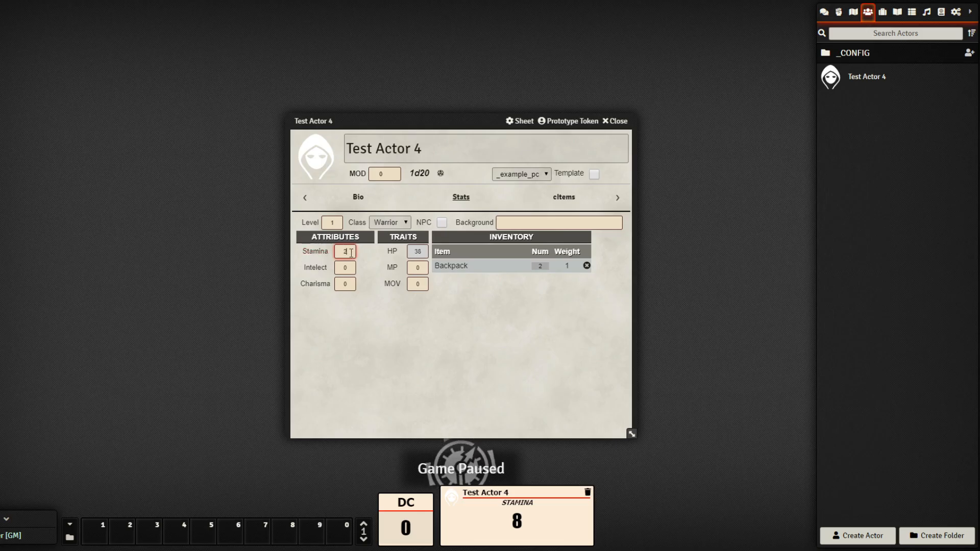
{"action": "left_click", "coordinate": [427, 390]}
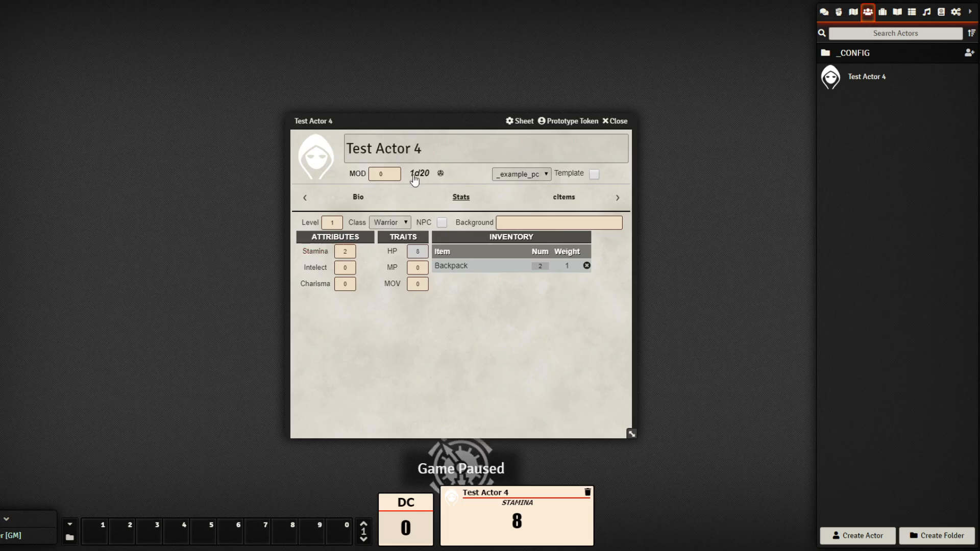
{"action": "left_click_drag", "start_coordinate": [429, 123], "coordinate": [289, 52]}
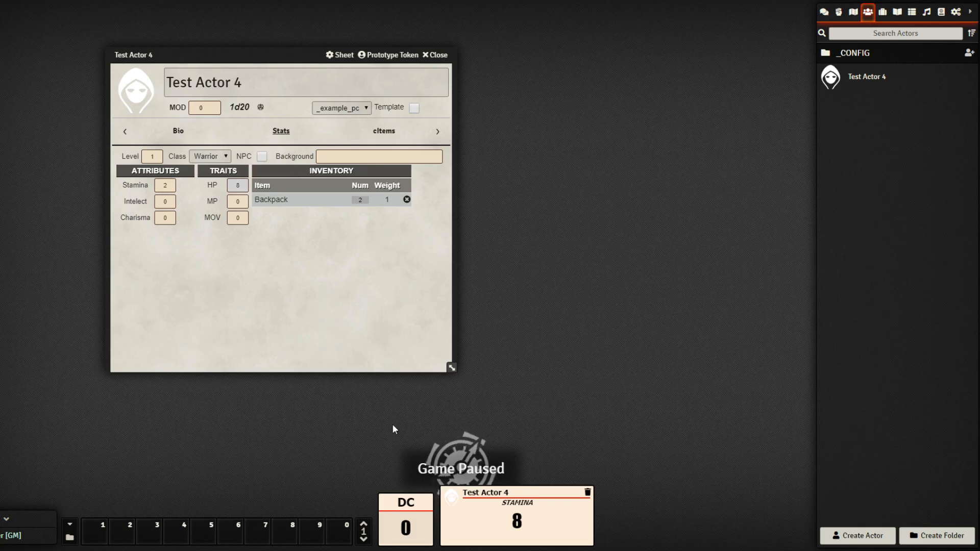